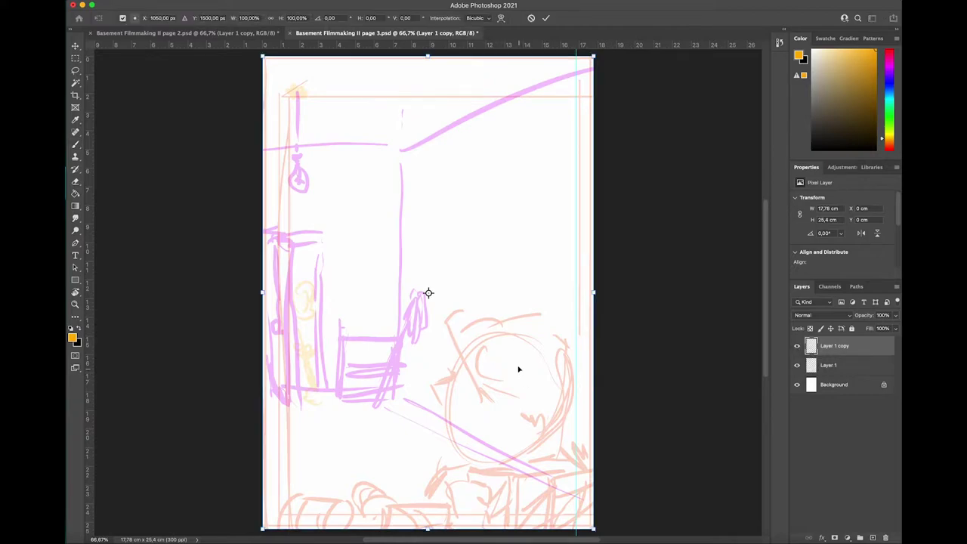
Scale the Layer 1 copy sketch down to about 12.47 × 17.81 cm and position it near the middle of the page
left_click_drag(594, 55, 504, 183)
left_click_drag(438, 277, 450, 232)
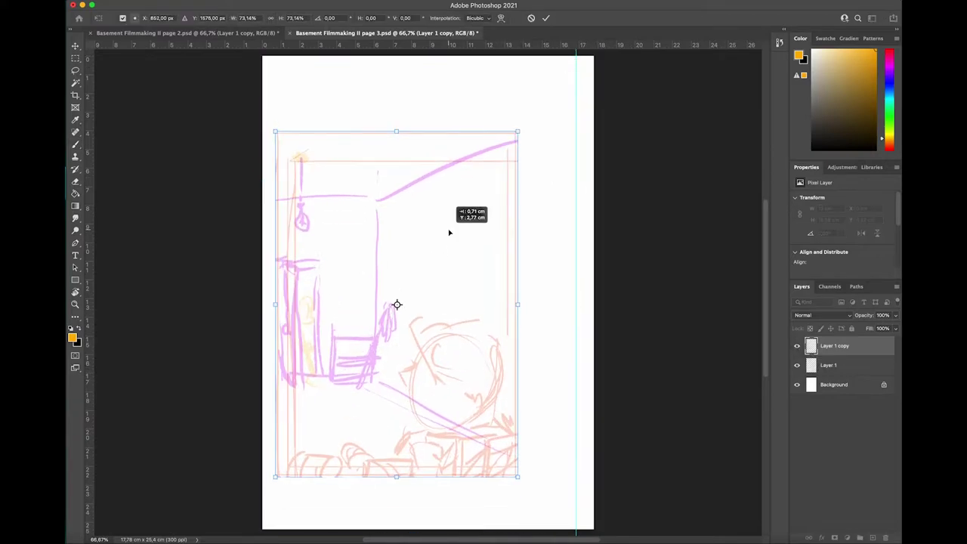
left_click_drag(518, 132, 470, 199)
left_click_drag(445, 235, 460, 212)
left_click_drag(486, 173, 525, 122)
key("Return")
Erase the foreground character's round head and face from the Layer 1 copy sketch with the brush
key("b")
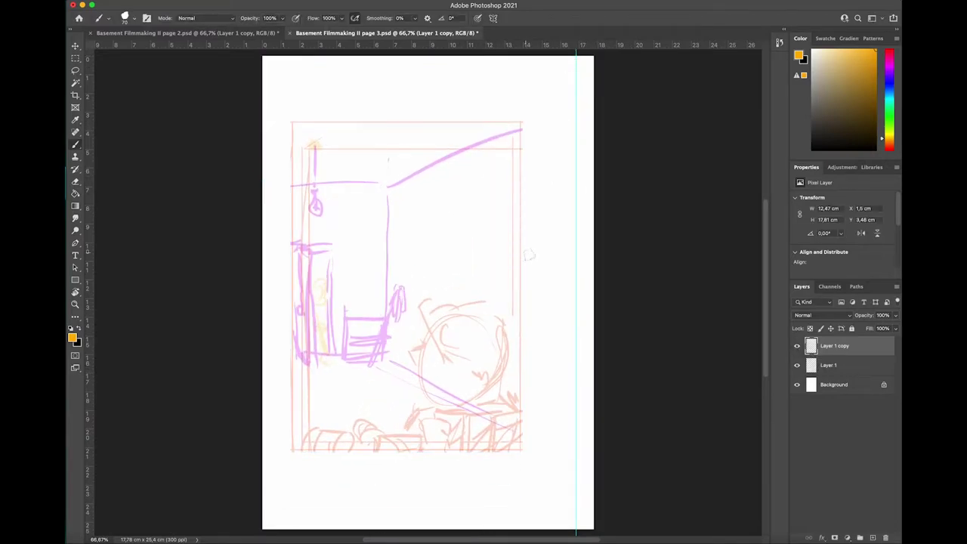
mouse_move(468, 309)
left_mouse_down()
mouse_move(464, 333)
mouse_move(421, 374)
mouse_move(496, 351)
mouse_move(487, 385)
mouse_move(517, 387)
mouse_move(453, 370)
mouse_move(432, 302)
left_mouse_up()
key("super+z")
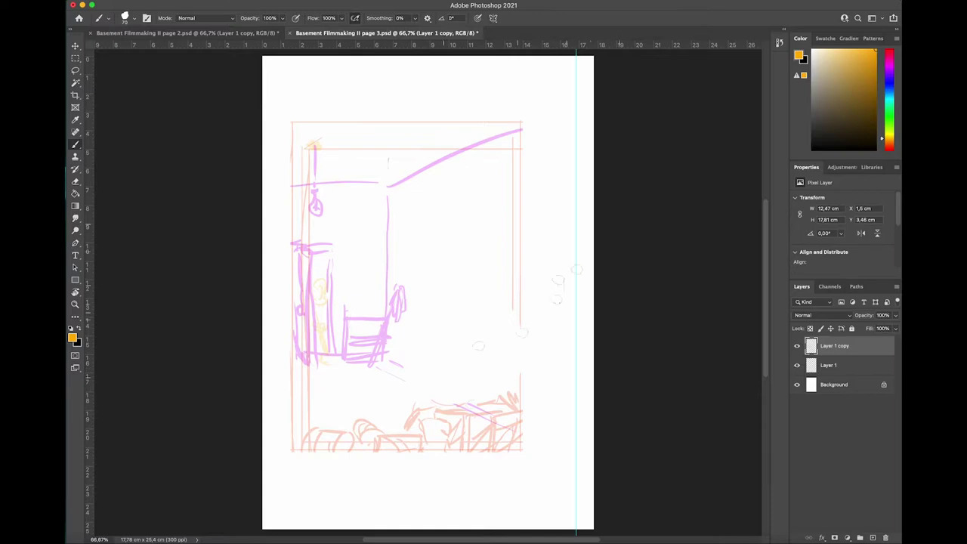
Lower the opacity of Layer 1 to 21%
left_click(829, 364)
left_click(895, 315)
left_click_drag(894, 327, 859, 328)
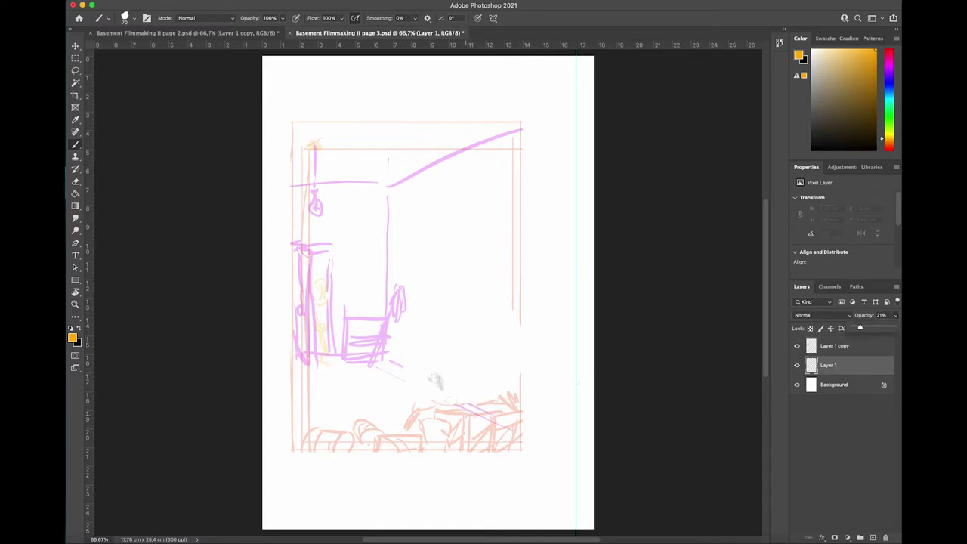
Redraw the foreground character's head, hair and face in orange on Layer 1, undoing stray strokes
left_click_drag(429, 368, 460, 399)
mouse_move(490, 380)
left_mouse_down()
mouse_move(483, 344)
mouse_move(465, 373)
mouse_move(481, 365)
mouse_move(476, 346)
mouse_move(452, 371)
mouse_move(487, 384)
left_mouse_up()
left_click_drag(474, 305, 444, 337)
left_click_drag(451, 349, 512, 329)
left_click_drag(424, 336, 430, 367)
mouse_move(414, 325)
left_mouse_down()
mouse_move(445, 314)
mouse_move(464, 293)
mouse_move(420, 342)
left_mouse_up()
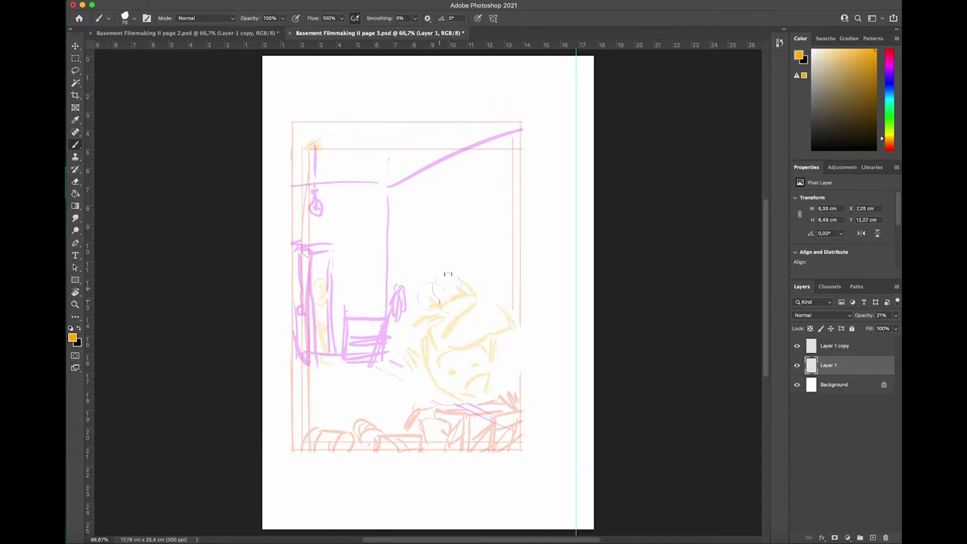
key("super+z")
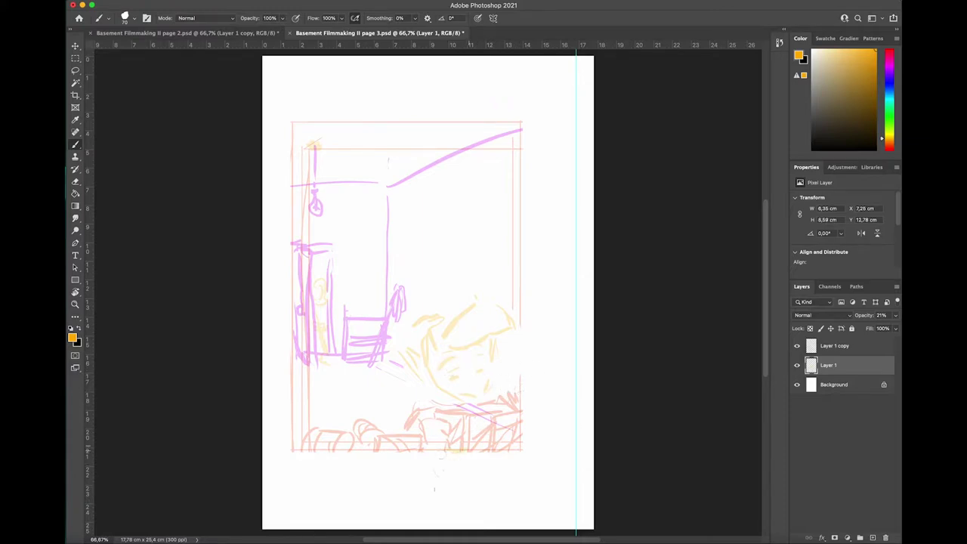
left_click_drag(441, 453, 435, 489)
key("super+z")
key("super+z")
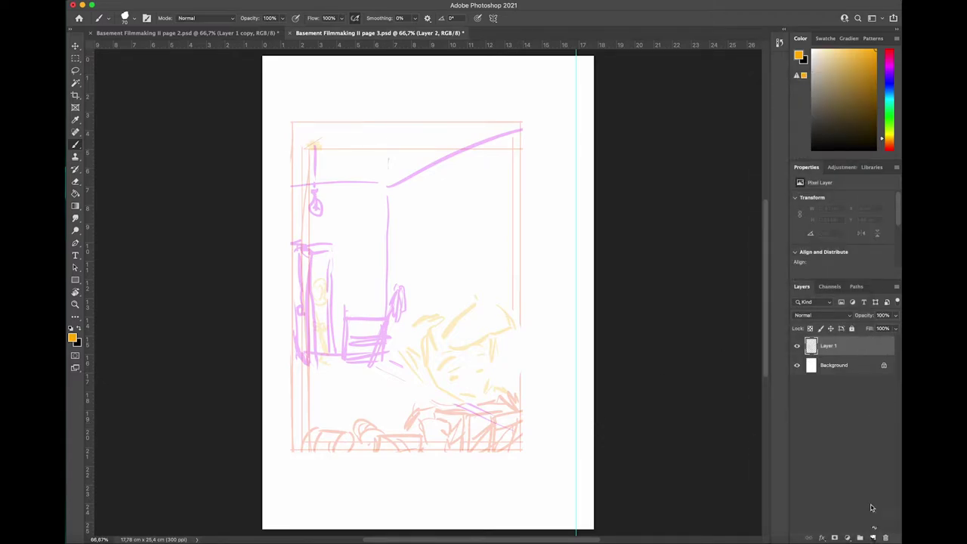
Add a new layer above the sketch with 20% fill and choose bright green as the drawing colour
left_click(872, 537)
left_click_drag(879, 345, 862, 344)
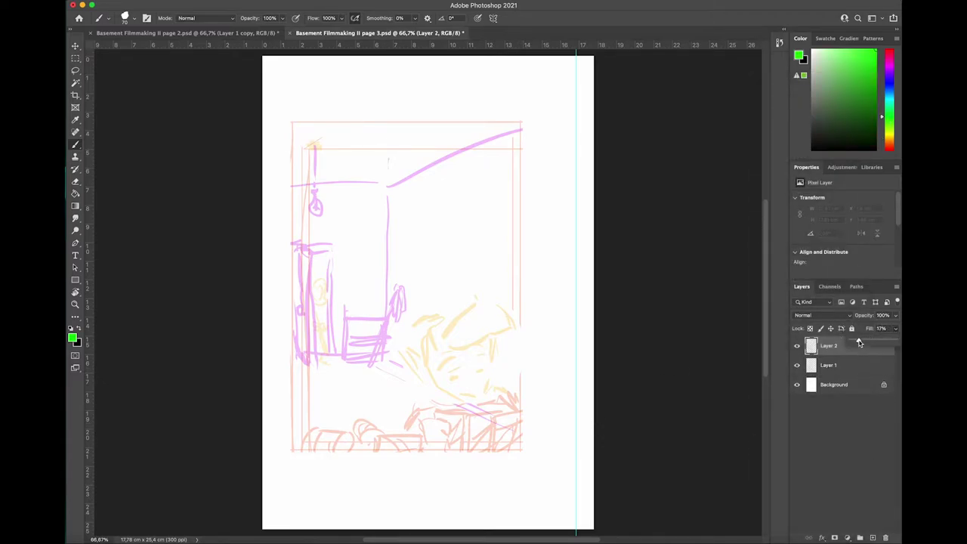
Scale the Layer 1 sketch down further and move it into the upper-left part of the page
left_click(828, 365)
key("ctrl+t")
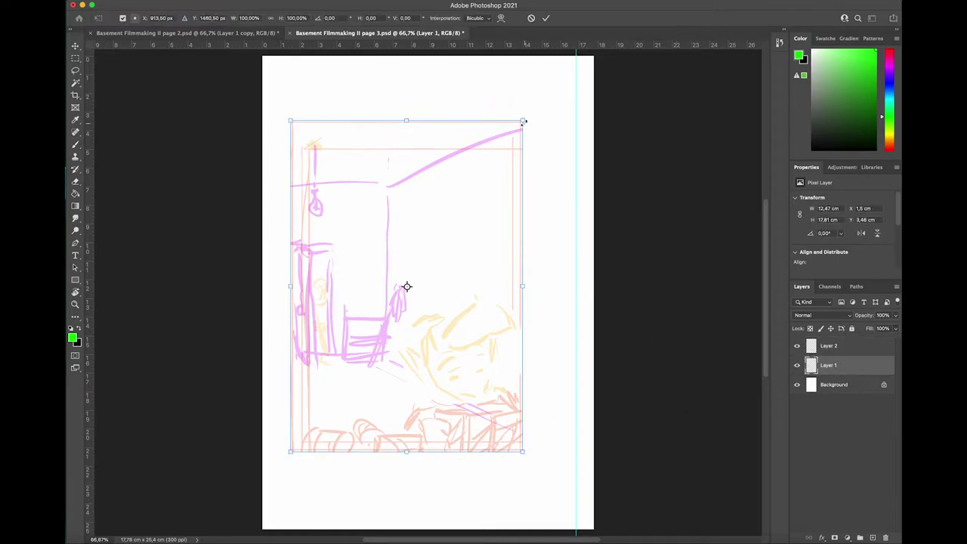
left_click_drag(522, 121, 465, 180)
mouse_move(450, 206)
left_mouse_down()
mouse_move(444, 136)
mouse_move(581, 64)
mouse_move(464, 109)
left_mouse_up()
key("Return")
key("ctrl+z")
Extend the room's ceiling, wall and floor lines to the page edges in green on Layer 2, and mark the door's edge
left_click(860, 345)
left_click_drag(469, 357, 616, 447)
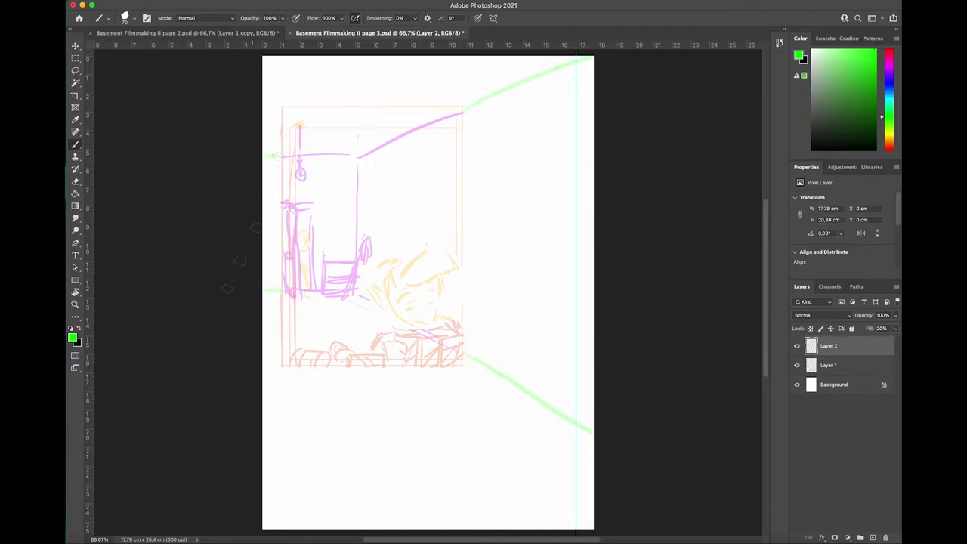
left_click_drag(276, 206, 282, 289)
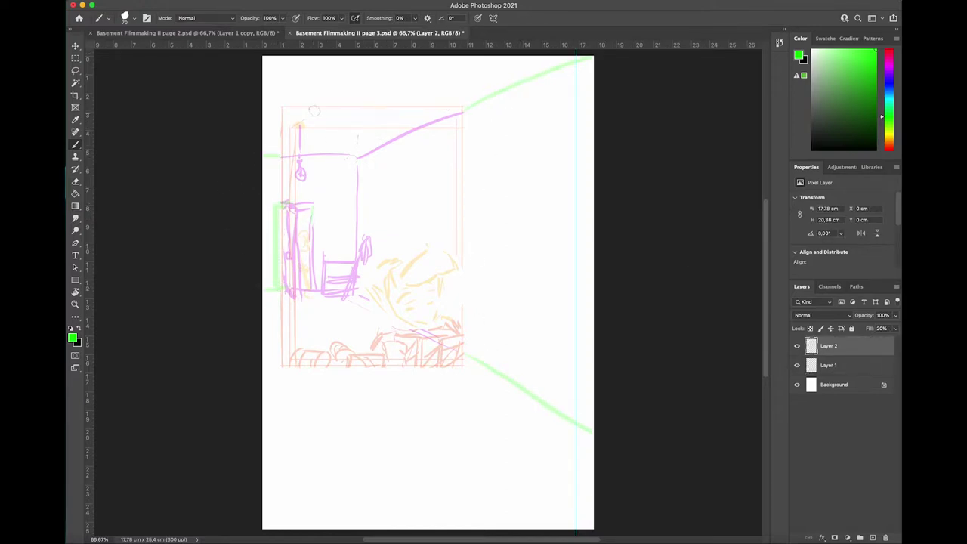
left_click_drag(504, 361, 592, 364)
Switch to blue and sketch a stacked paper roll surrounded by oval roll tops across the middle of the floor
left_click_drag(888, 145, 888, 79)
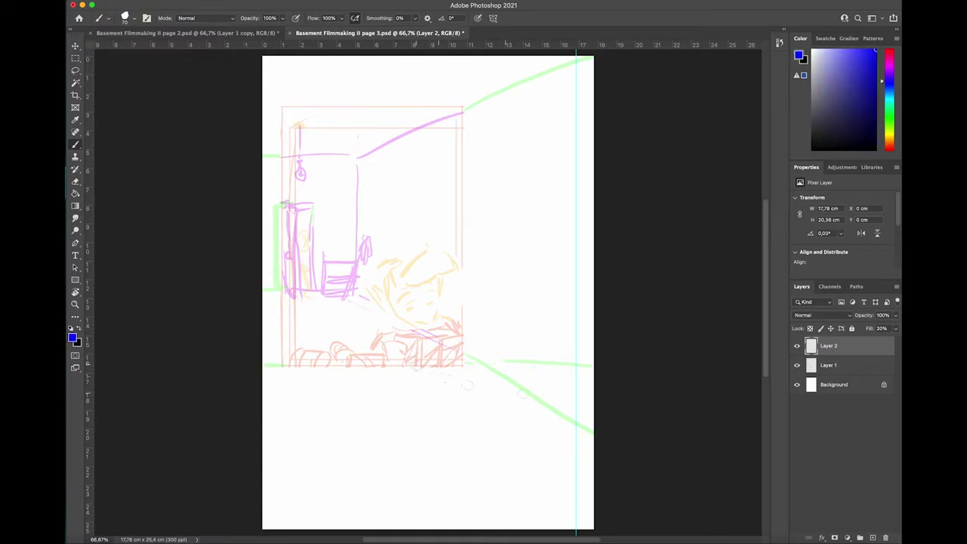
mouse_move(405, 362)
left_mouse_down()
mouse_move(416, 401)
mouse_move(426, 384)
mouse_move(418, 413)
mouse_move(411, 393)
mouse_move(423, 394)
mouse_move(415, 428)
left_mouse_up()
mouse_move(407, 362)
left_mouse_down()
mouse_move(456, 359)
mouse_move(429, 380)
mouse_move(497, 367)
left_mouse_up()
mouse_move(293, 368)
left_mouse_down()
mouse_move(395, 367)
mouse_move(382, 411)
mouse_move(395, 394)
mouse_move(358, 401)
mouse_move(372, 401)
mouse_move(357, 410)
mouse_move(369, 418)
mouse_move(309, 427)
mouse_move(434, 392)
mouse_move(430, 406)
mouse_move(490, 434)
mouse_move(593, 453)
left_mouse_up()
mouse_move(411, 444)
left_mouse_down()
mouse_move(555, 456)
mouse_move(546, 456)
left_mouse_up()
left_click_drag(570, 455, 570, 459)
left_click_drag(502, 461, 527, 458)
left_click_drag(529, 476, 549, 475)
left_click_drag(552, 469, 574, 469)
left_click_drag(579, 460, 581, 460)
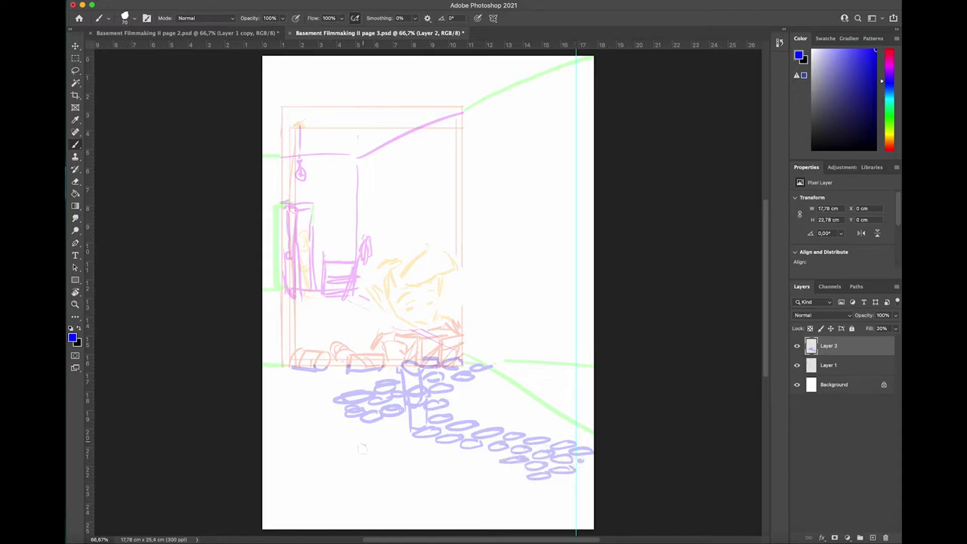
Fill the foreground floor down to the page's lower edge with more blue oval roll tops
mouse_move(344, 416)
left_mouse_down()
mouse_move(408, 431)
mouse_move(413, 446)
mouse_move(494, 471)
mouse_move(446, 462)
mouse_move(529, 474)
mouse_move(536, 485)
left_mouse_up()
left_click_drag(422, 480, 570, 500)
mouse_move(377, 487)
left_mouse_down()
mouse_move(447, 504)
mouse_move(494, 502)
mouse_move(369, 502)
mouse_move(364, 490)
mouse_move(372, 504)
mouse_move(467, 519)
mouse_move(552, 526)
mouse_move(592, 521)
left_mouse_up()
mouse_move(294, 495)
left_mouse_down()
mouse_move(272, 499)
mouse_move(363, 510)
left_mouse_up()
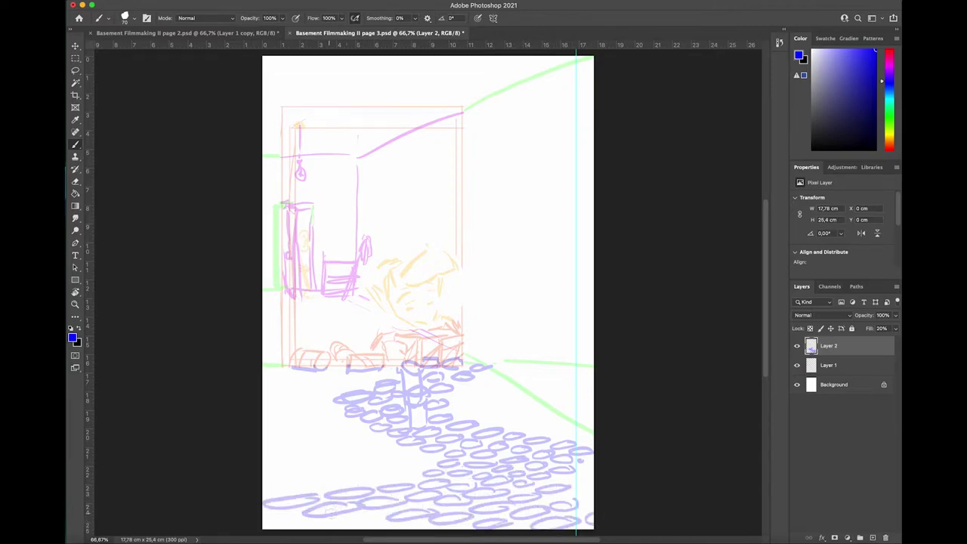
left_click_drag(264, 518, 394, 525)
mouse_move(344, 483)
left_mouse_down()
mouse_move(296, 488)
mouse_move(289, 466)
mouse_move(262, 468)
mouse_move(295, 449)
mouse_move(258, 444)
mouse_move(314, 454)
left_mouse_up()
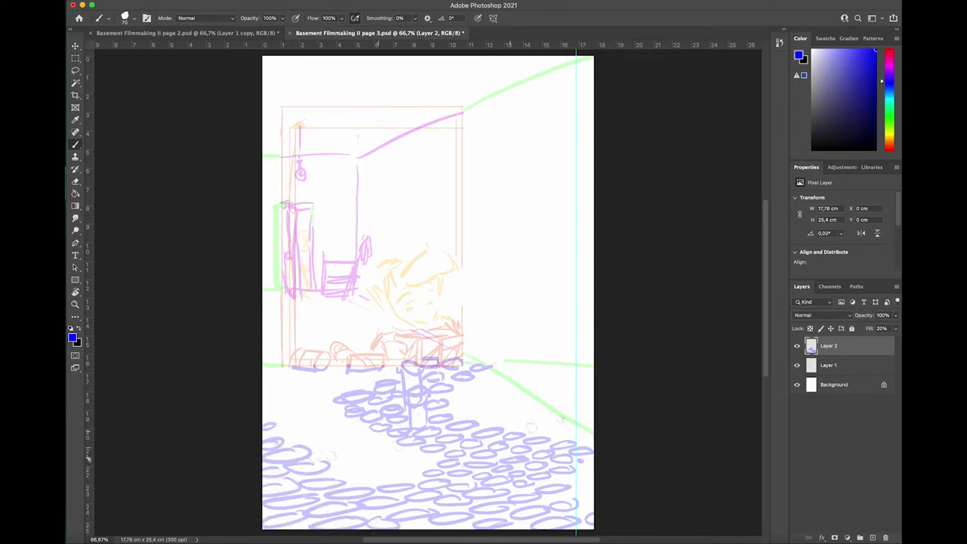
Draw vertical sides under the front ovals of the middle cluster to turn them into standing paper rolls
mouse_move(348, 416)
left_mouse_down()
mouse_move(350, 444)
mouse_move(363, 444)
left_mouse_up()
left_click_drag(371, 429, 373, 455)
left_click_drag(390, 436, 398, 469)
left_click_drag(405, 453, 417, 474)
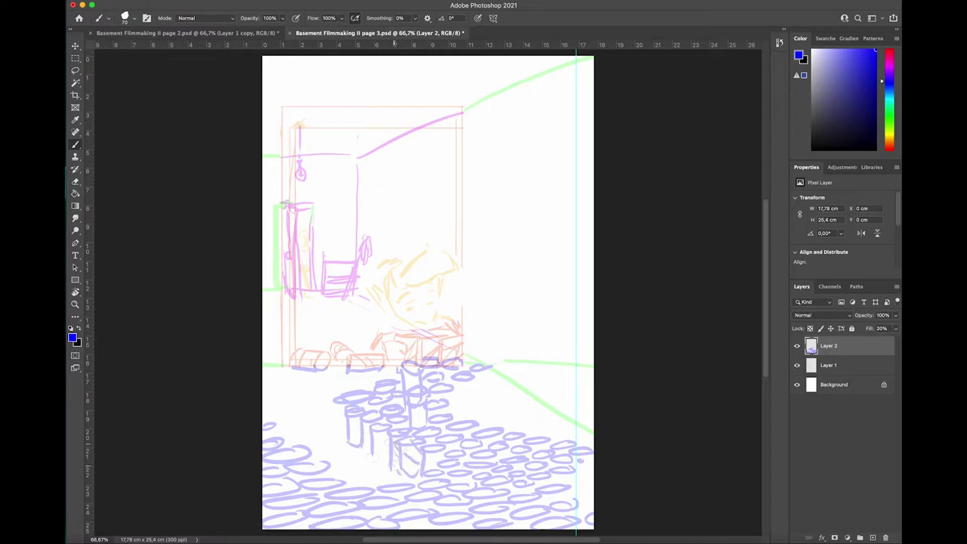
left_click_drag(375, 447, 384, 461)
left_click_drag(365, 444, 343, 430)
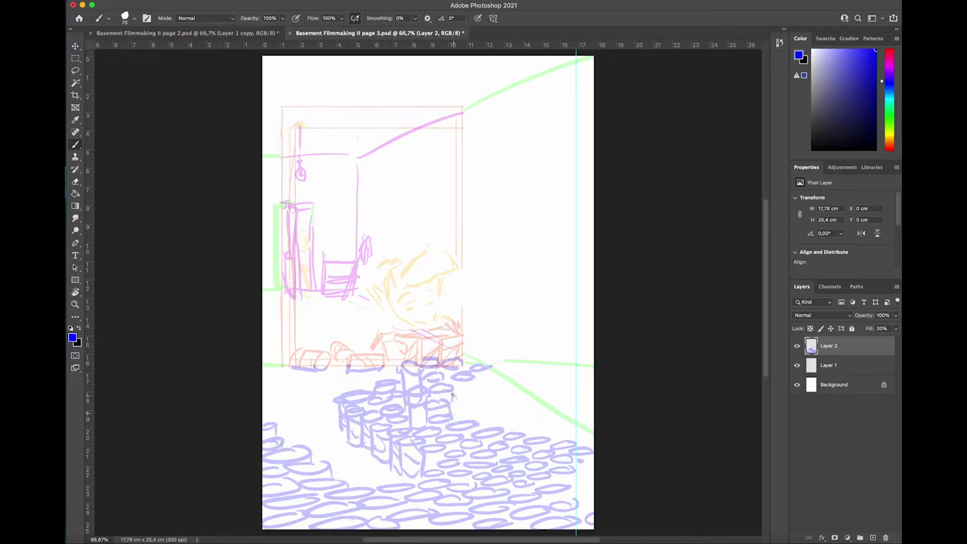
Add sides to the rolls beside the stack and at the page edge, and sketch a row of rolls along the right wall
left_click_drag(452, 397, 491, 373)
left_click_drag(580, 459, 586, 464)
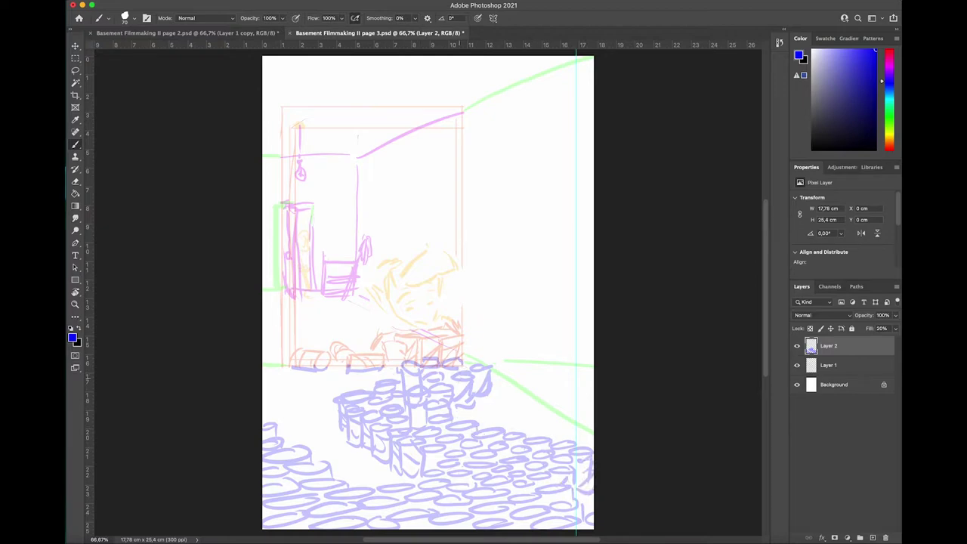
mouse_move(527, 359)
left_mouse_down()
mouse_move(579, 371)
mouse_move(483, 364)
left_mouse_up()
mouse_move(571, 384)
left_mouse_down()
mouse_move(596, 393)
mouse_move(568, 411)
mouse_move(591, 397)
mouse_move(517, 370)
left_mouse_up()
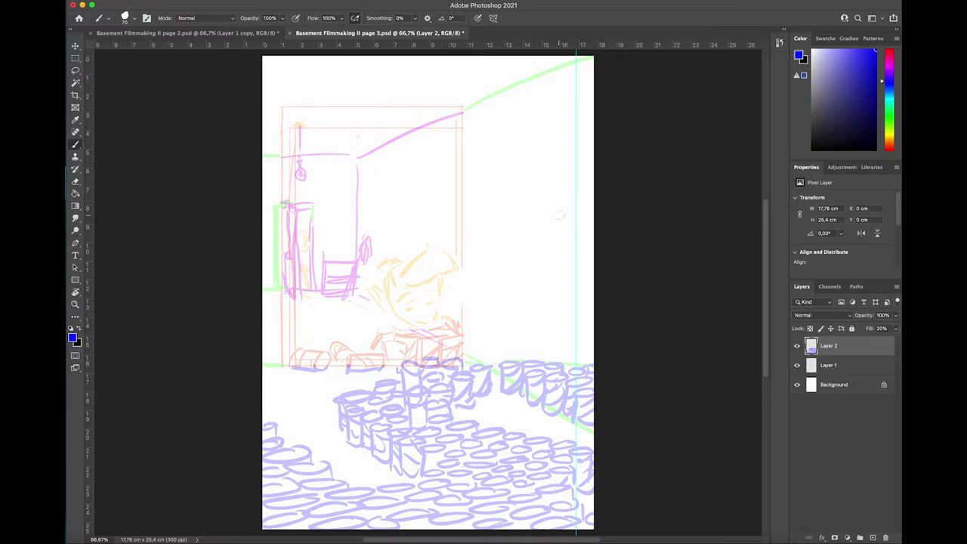
In the page 2 document, show the lettering layer, then shrink the red greeting and move it up and right
left_click(181, 33)
left_click(835, 346)
left_click(796, 346)
key("super+t")
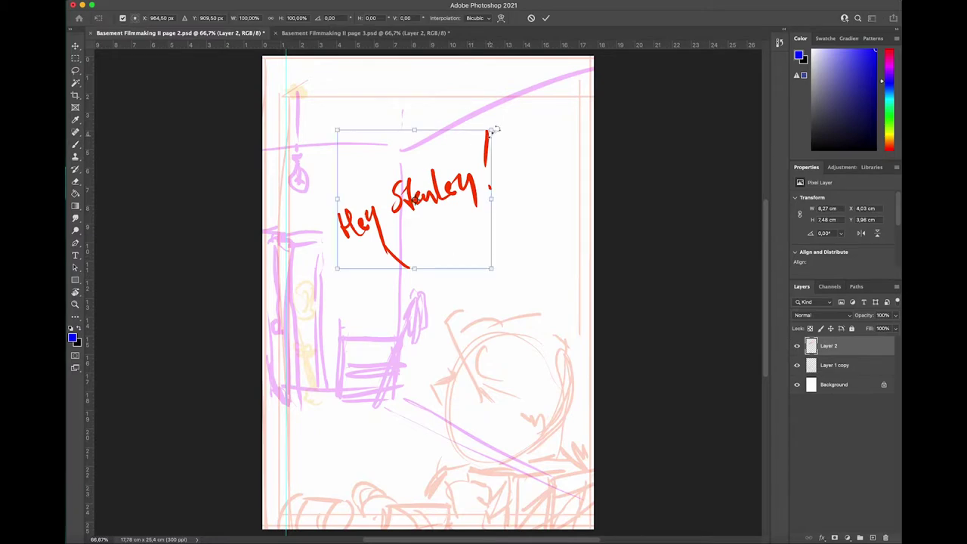
left_click_drag(492, 130, 432, 183)
left_click_drag(413, 224, 464, 178)
key("Return")
Letter "What're you doing?" in blue below the greeting, with a speech tail pointing toward the doorway
left_click_drag(336, 293, 362, 287)
left_click_drag(350, 251, 366, 247)
left_click_drag(369, 243, 378, 254)
left_click_drag(384, 244, 393, 249)
left_click_drag(396, 233, 450, 240)
left_click_drag(367, 266, 417, 276)
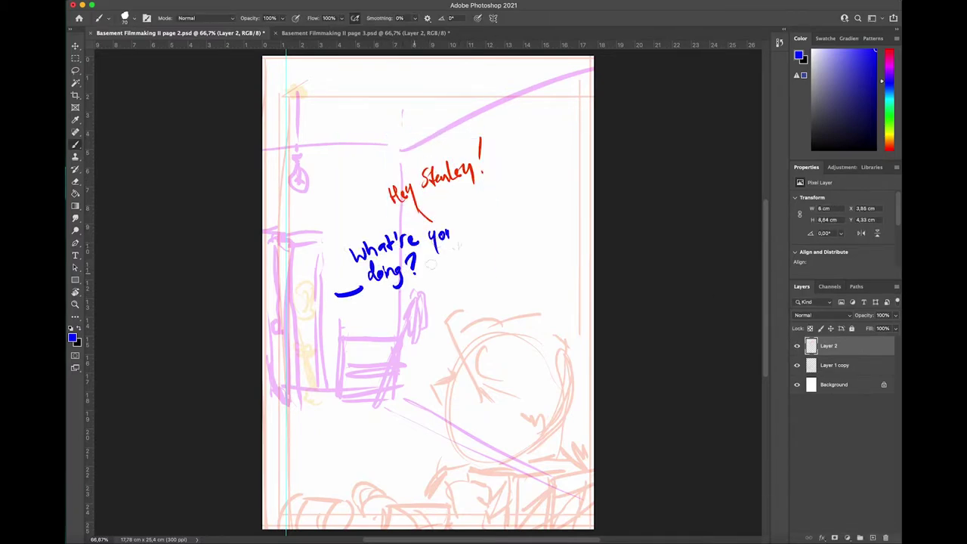
Sample the greeting's red, extend its speech tail toward the foreground character, and hide the lettering layer
left_click(438, 174, "alt")
left_click_drag(426, 217, 467, 280)
left_click(797, 346)
In the page 3 document, add a layer and letter "Just organizing our toilet paper roll collection." in red with a speech tail
left_click(363, 33)
left_click(872, 537)
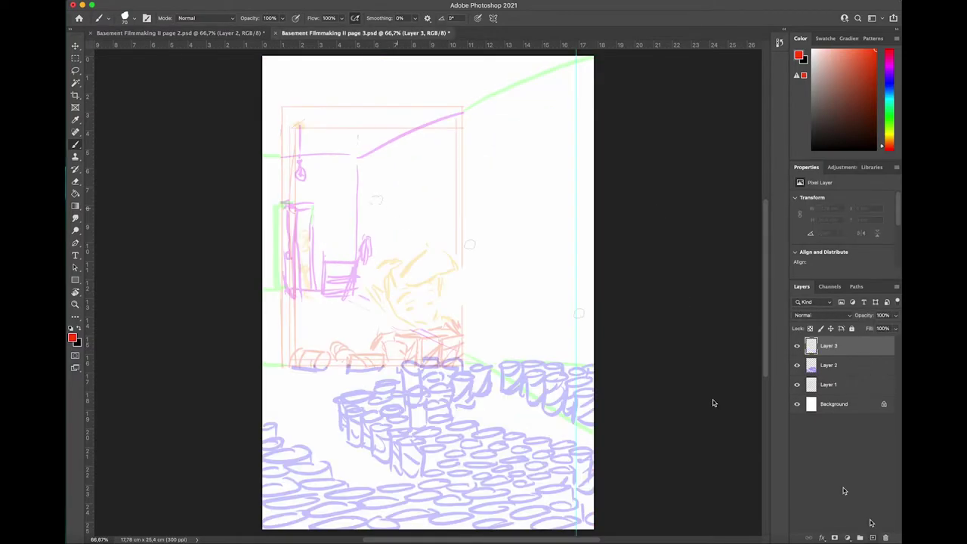
left_click_drag(404, 196, 420, 242)
mouse_move(340, 111)
left_mouse_down()
mouse_move(370, 124)
mouse_move(462, 96)
mouse_move(384, 145)
mouse_move(457, 142)
mouse_move(495, 110)
mouse_move(408, 174)
mouse_move(469, 157)
left_mouse_up()
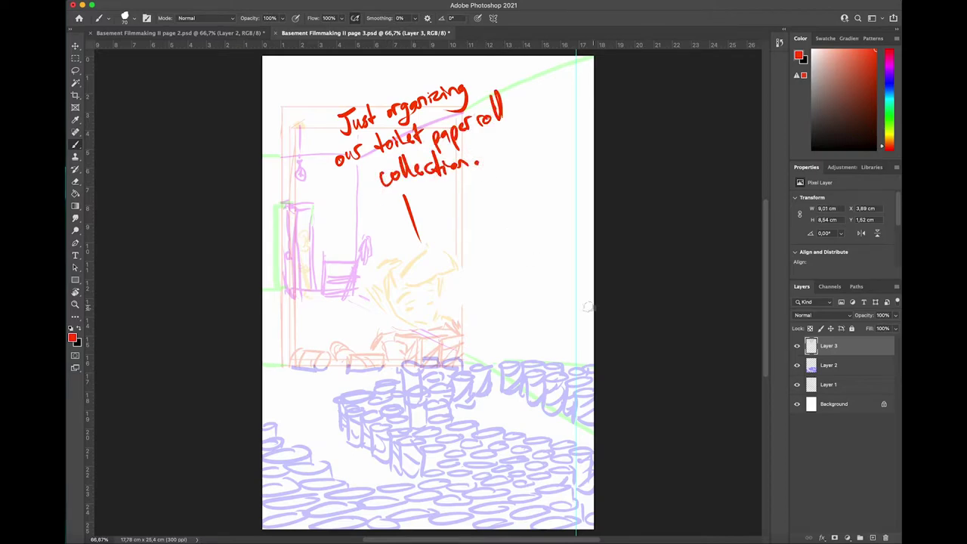
Add a new layer between Layer 2 and the lettering layer and set its opacity to 51%
left_click(816, 368)
left_click(872, 536)
left_click(896, 315)
left_click_drag(895, 327, 866, 329)
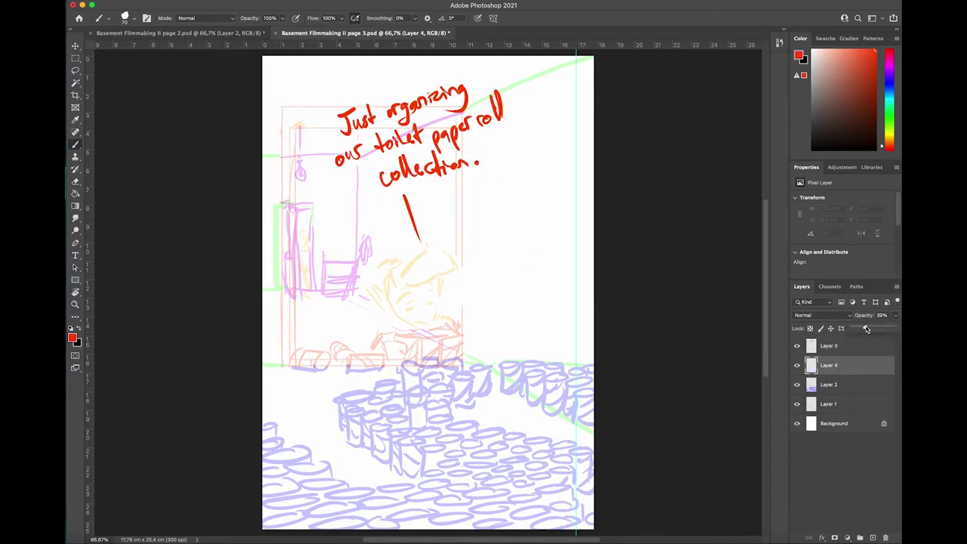
scroll(311, 257, "down", 2)
scroll(311, 257, "left", 3)
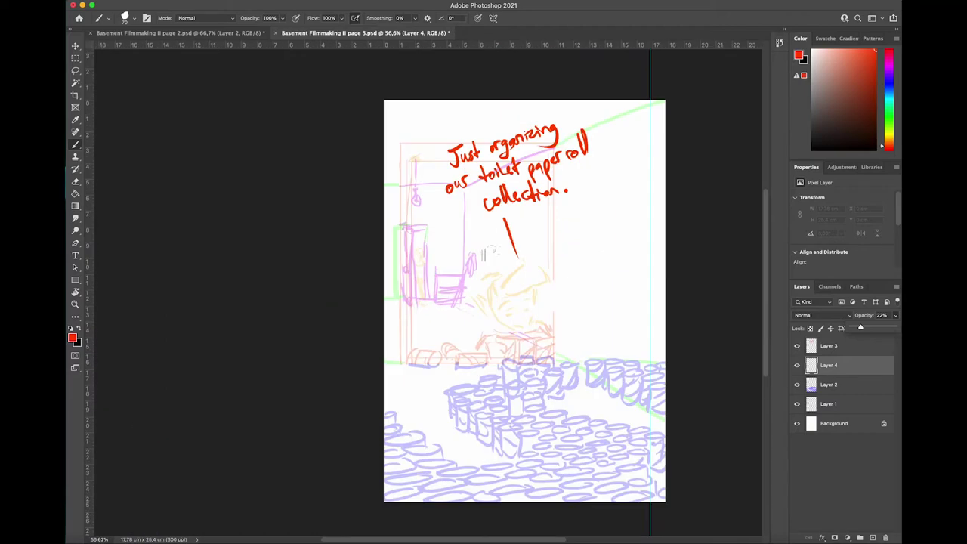
scroll(427, 302, "up", 2)
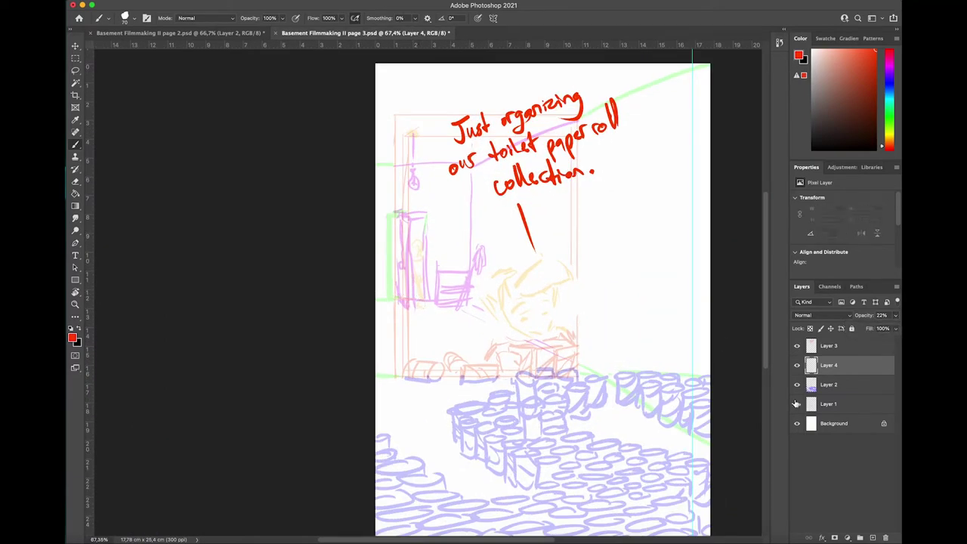
left_click(896, 315)
left_click_drag(861, 327, 874, 327)
Sketch the door's upper, lower and front edges and its knob in red on Layer 4
left_click_drag(391, 296, 420, 302)
left_click_drag(420, 300, 419, 275)
mouse_move(419, 260)
left_mouse_down()
mouse_move(416, 218)
mouse_move(418, 281)
left_mouse_up()
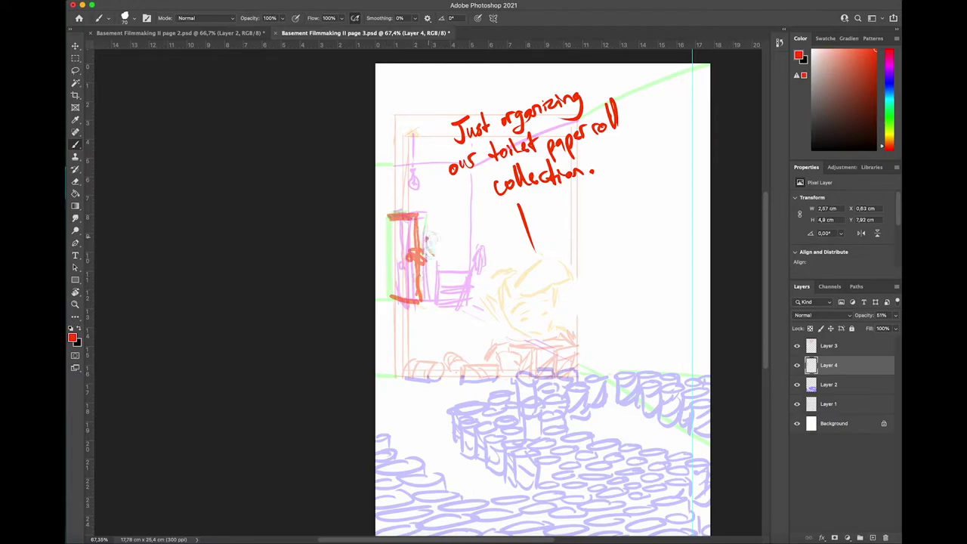
left_click_drag(428, 237, 432, 259)
left_click_drag(432, 235, 440, 257)
left_click_drag(428, 261, 432, 284)
mouse_move(442, 261)
left_mouse_down()
mouse_move(445, 282)
mouse_move(429, 310)
left_mouse_up()
left_click_drag(438, 285, 447, 321)
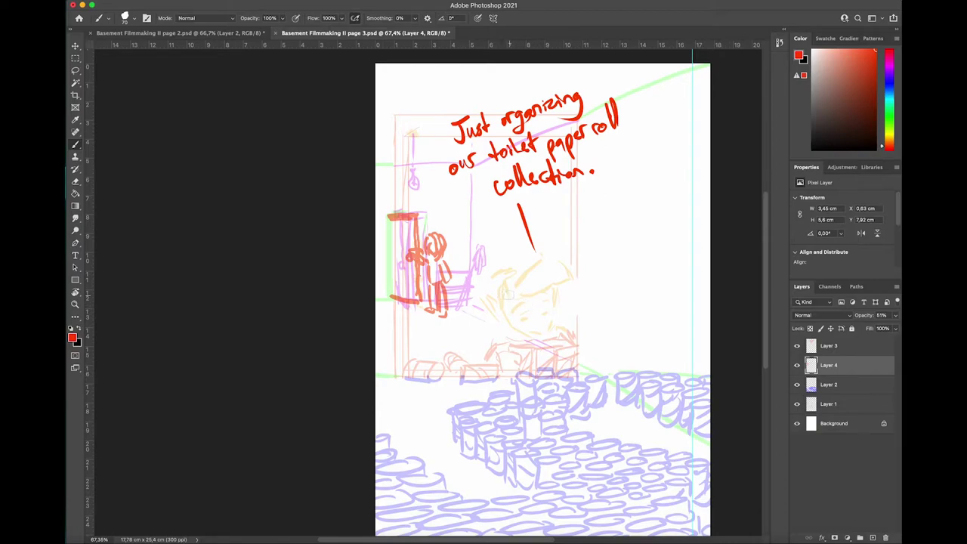
key("super+z")
key("super+z")
key("super+z")
key("super+z")
key("super+z")
Sketch a small red figure with a round head standing at the door and reaching for the knob
mouse_move(420, 275)
left_mouse_down()
mouse_move(443, 264)
mouse_move(446, 281)
left_mouse_up()
mouse_move(424, 278)
left_mouse_down()
mouse_move(428, 308)
mouse_move(444, 314)
mouse_move(445, 305)
left_mouse_up()
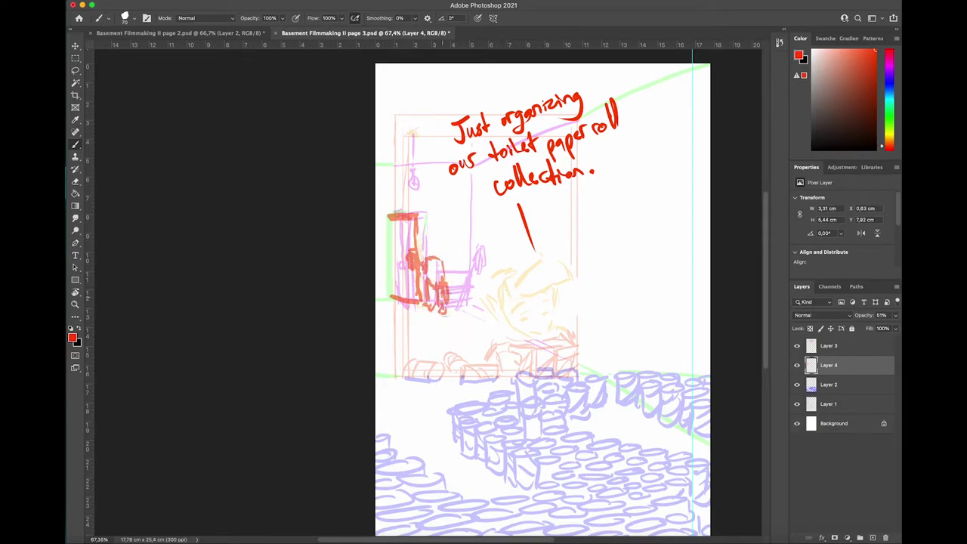
left_click_drag(428, 248, 426, 237)
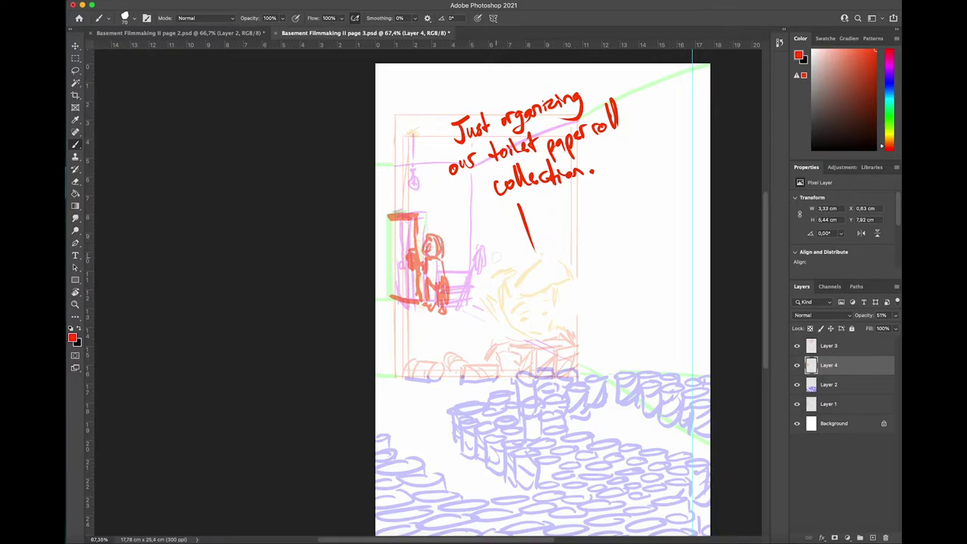
Hide the lettering layer and erase the old purple door lines from Layer 1
left_click(797, 345)
left_click(797, 346)
left_click(796, 345)
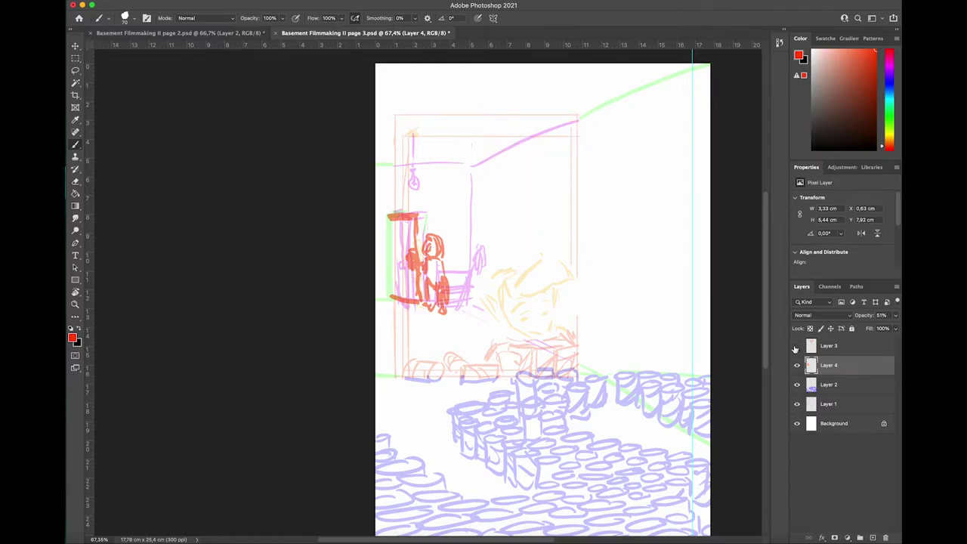
left_click(838, 385)
left_click(846, 404)
mouse_move(408, 246)
left_mouse_down()
mouse_move(394, 248)
mouse_move(396, 296)
left_mouse_up()
Draw the door's outer left edge in red on Layer 4, undoing and redrawing it along the green line
left_click(839, 365)
mouse_move(395, 220)
left_mouse_down()
mouse_move(396, 287)
mouse_move(390, 278)
left_mouse_up()
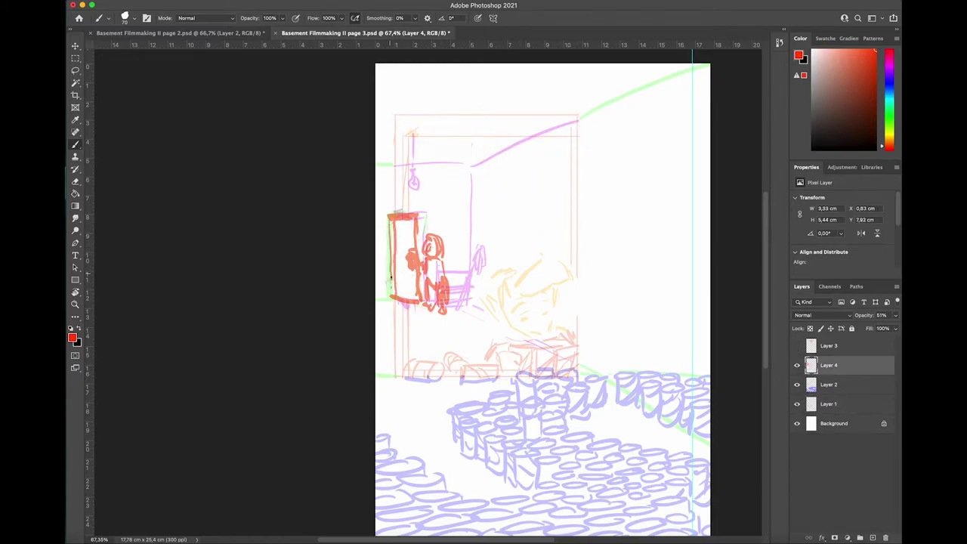
key("super+z")
key("super+z")
mouse_move(392, 220)
left_mouse_down()
mouse_move(391, 295)
mouse_move(387, 273)
left_mouse_up()
Lower the opacity of Layer 4 to 37%
right_click(860, 370)
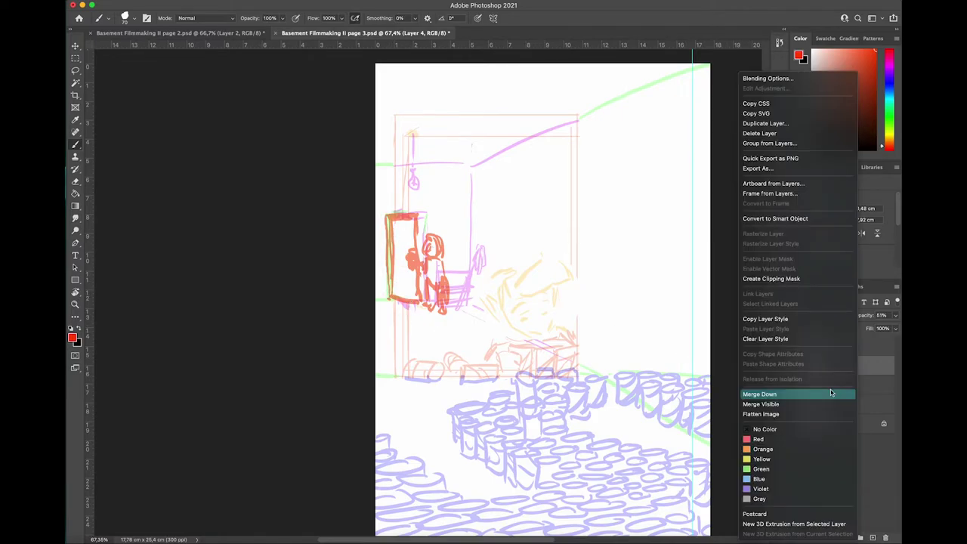
left_click(894, 365)
left_click(896, 316)
left_click_drag(874, 328, 870, 328)
Merge the visible sketch layers into one, keeping the background and the hidden lettering layer separate
right_click(869, 370)
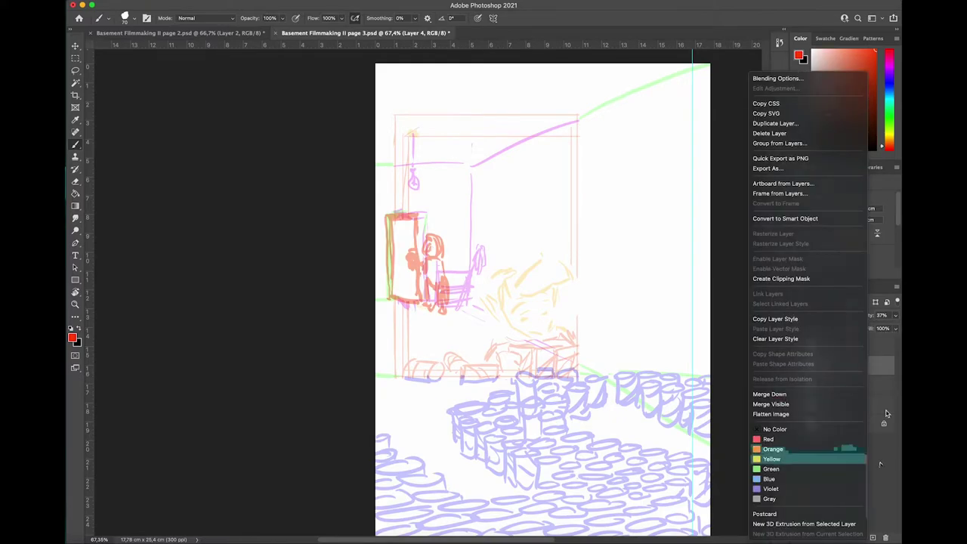
left_click(877, 460)
left_click(796, 423)
right_click(839, 369)
left_click(815, 405)
left_click(797, 385)
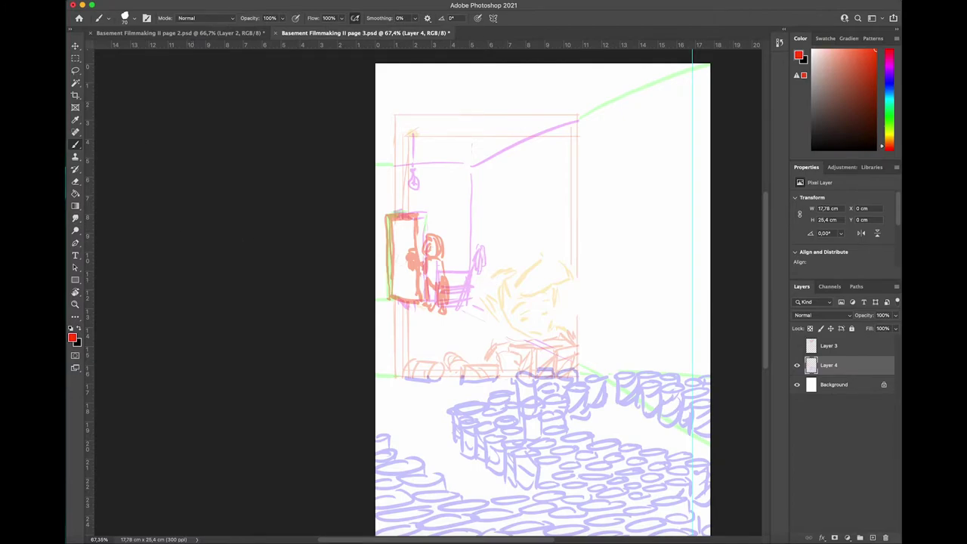
Look through the Preferences categories, including Workspace, Product Improvement and Export, and leave without changing anything
mouse_move(34, 127)
left_click(141, 128)
left_click(79, 272)
left_click(89, 327)
key("super+k")
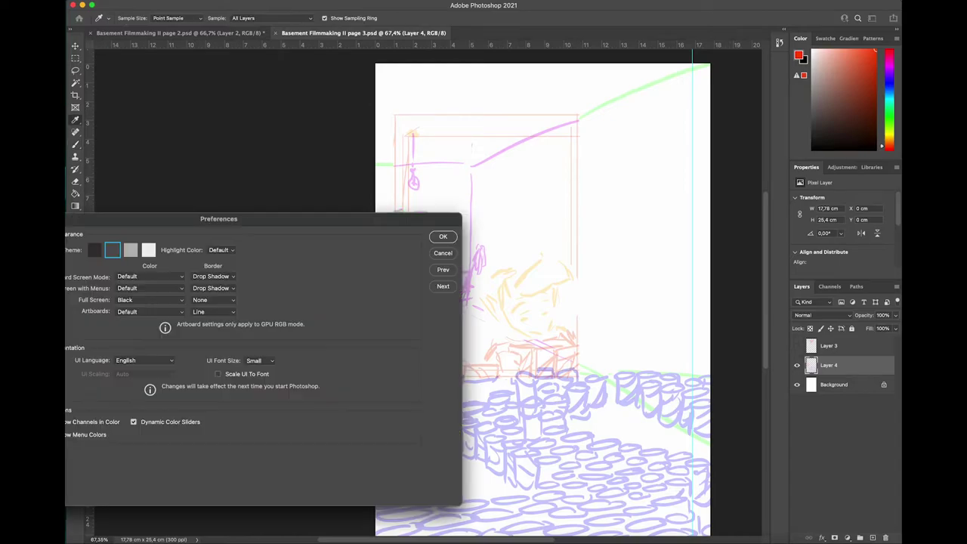
left_click_drag(178, 217, 286, 158)
left_click(106, 194)
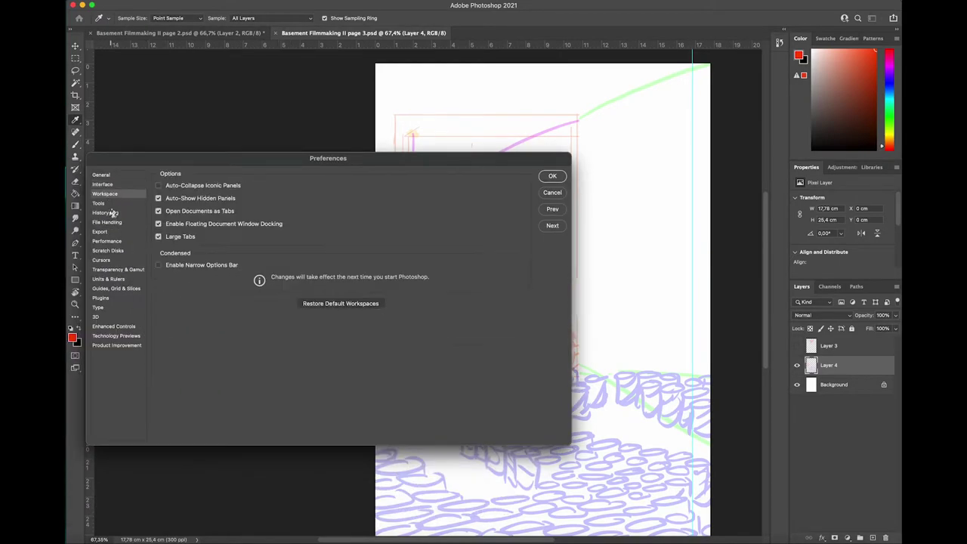
left_click(106, 336)
left_click(109, 345)
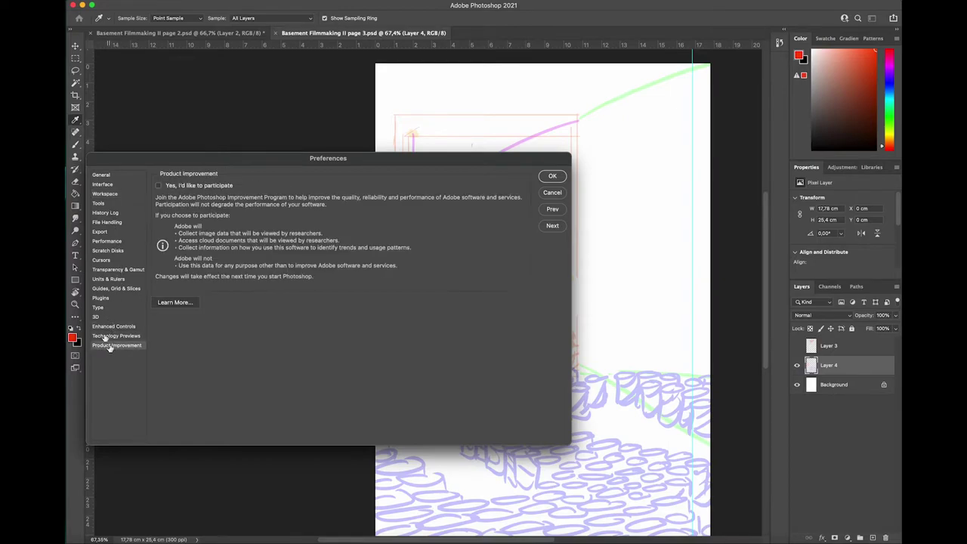
left_click(117, 229)
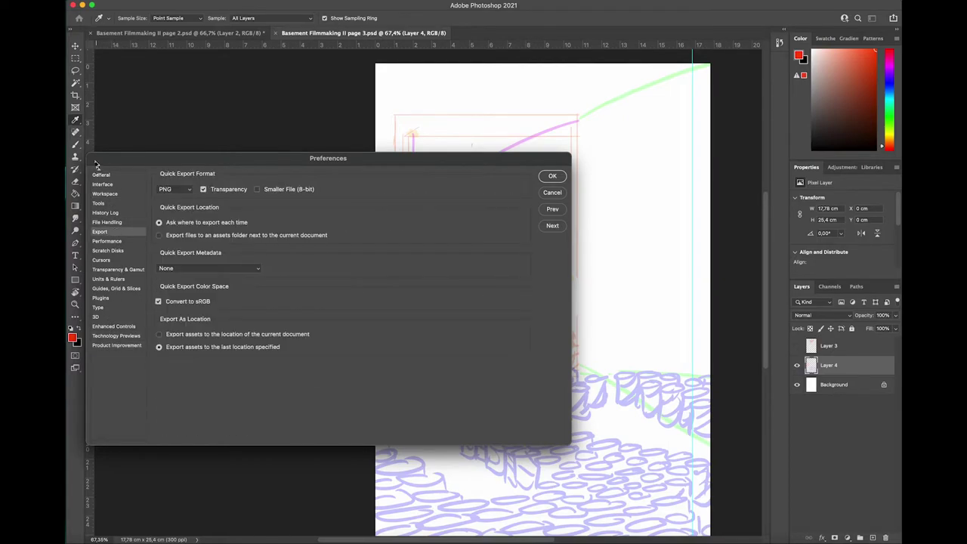
left_click(552, 192)
key("b")
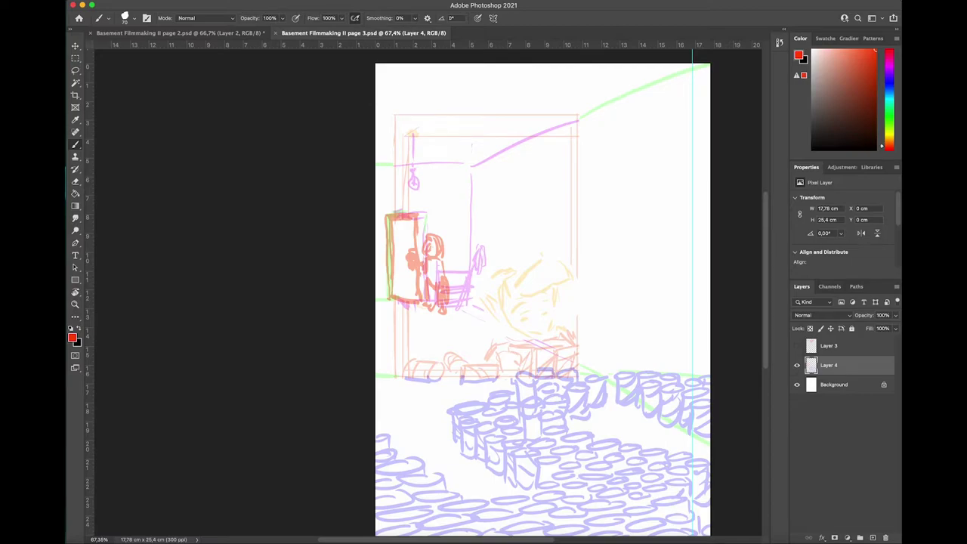
Try widening the canvas to 14 inches around its centre anchor, and undo the resize
key("super+shift+slash")
type("canvas")
key("Escape")
key("super+alt+c")
left_click(405, 249)
left_click(408, 238)
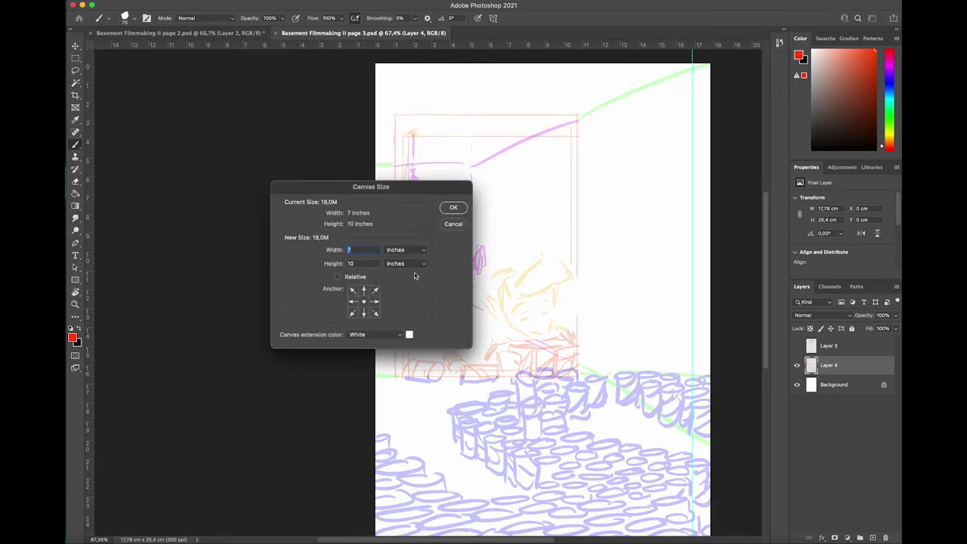
type("14")
key("Return")
key("super+z")
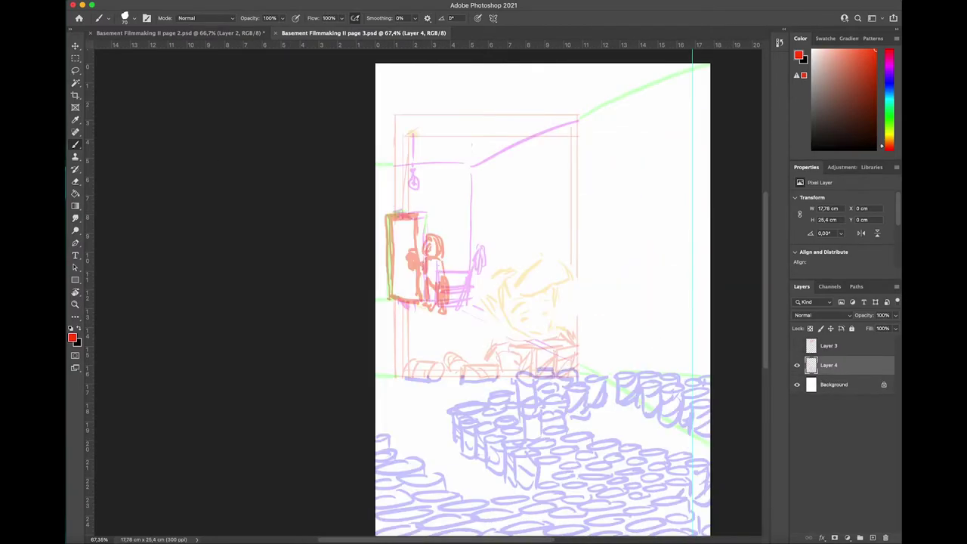
Set the canvas width to 14 inches, anchored at the left edge so blank space extends to the right
key("super+alt+c")
left_click(406, 249)
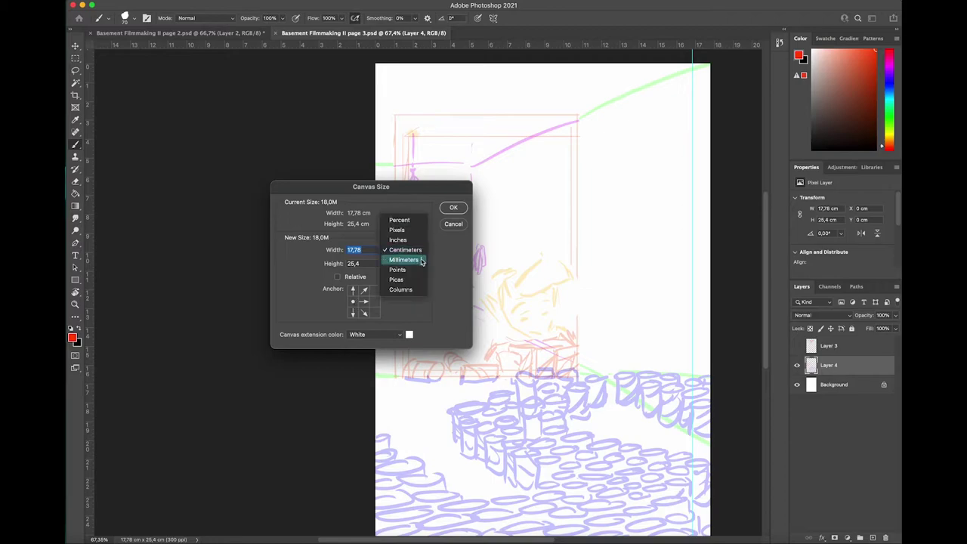
left_click(415, 242)
type("14")
key("Return")
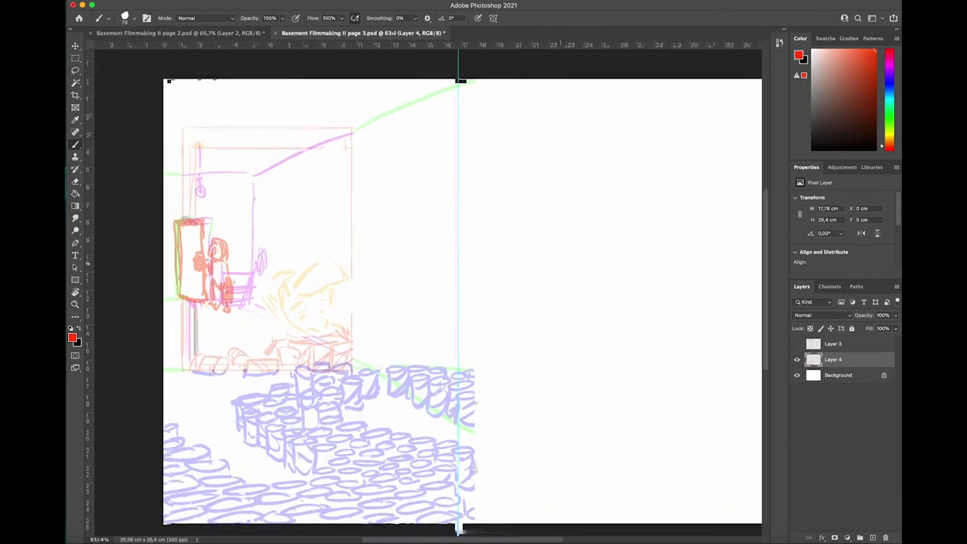
Add a vertical guide at 7 inches, on the boundary between the two pages, and lock the guides
left_click(156, 0)
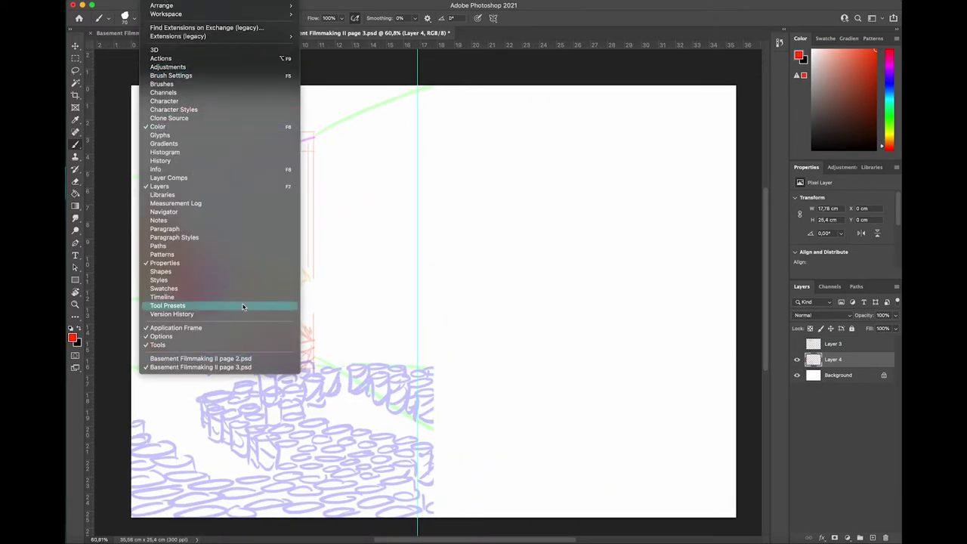
mouse_move(94, 0)
left_click(166, 269)
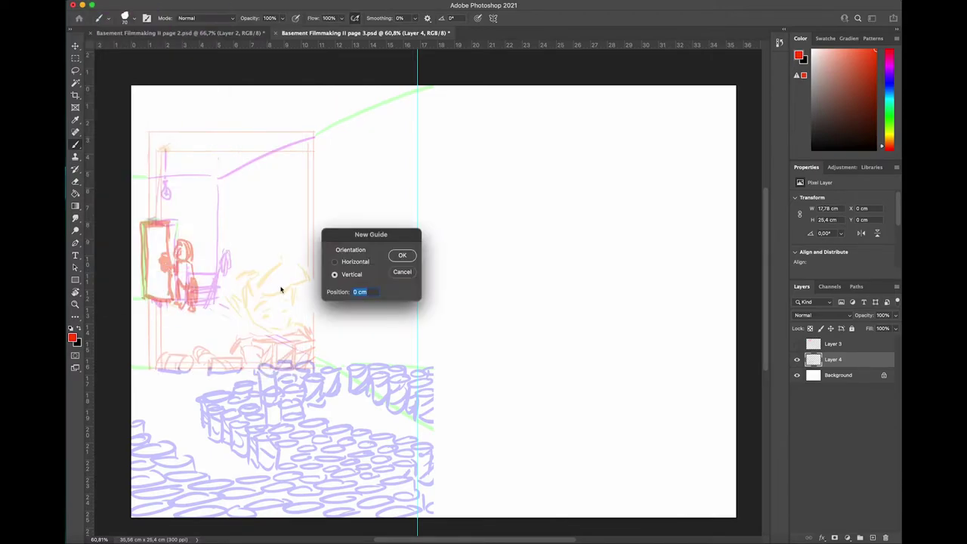
type("7")
key("Return")
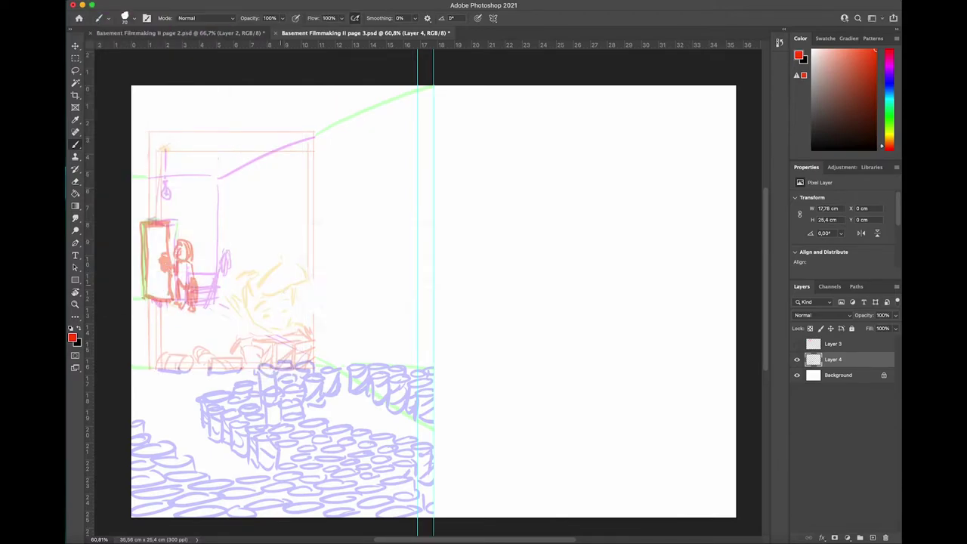
left_click(95, 0)
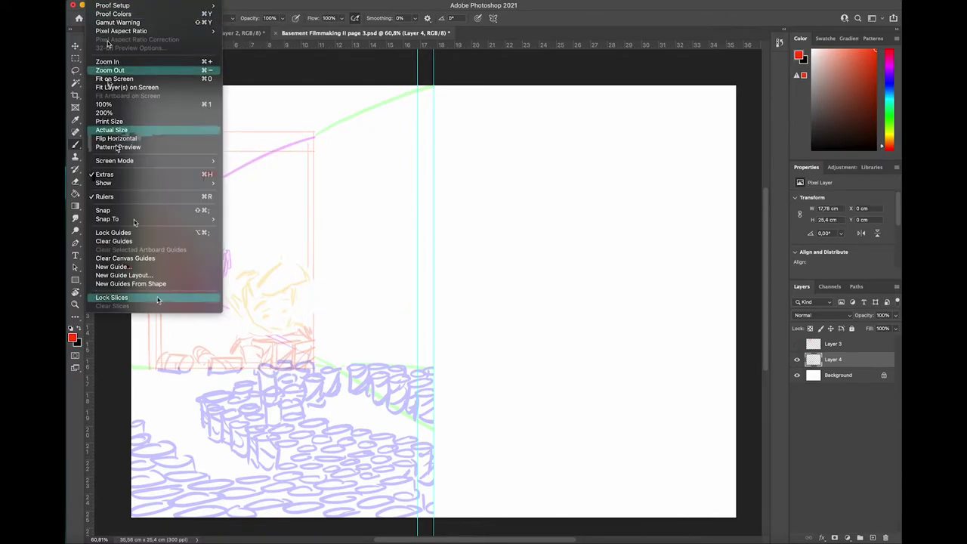
left_click(172, 233)
Add a layer above Layer 4, draw the first blue roll tops beside the new guide, and lower its opacity to 21%
left_click(872, 537)
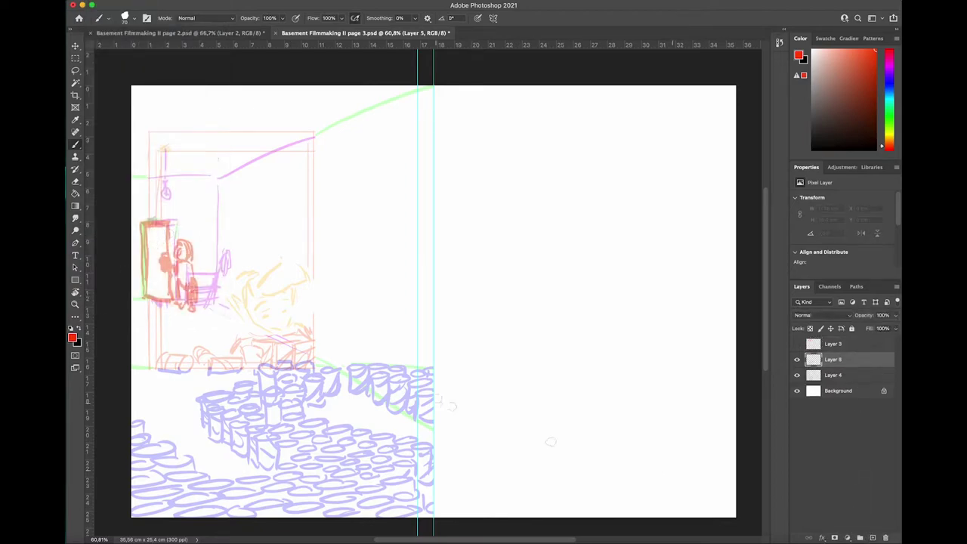
left_click_drag(887, 121, 888, 87)
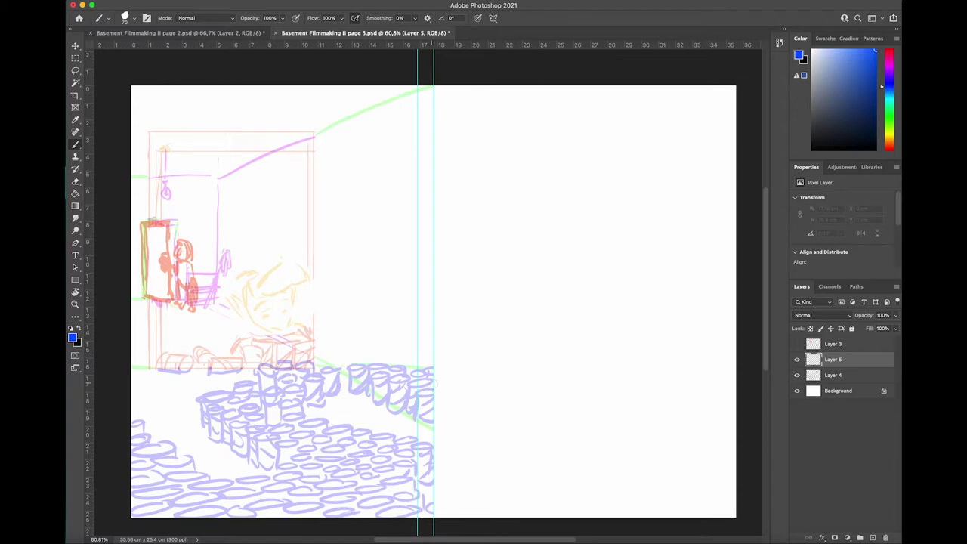
left_click_drag(436, 385, 449, 382)
left_click_drag(436, 373, 468, 382)
left_click_drag(437, 397, 458, 395)
left_click(894, 315)
left_click_drag(897, 327, 859, 328)
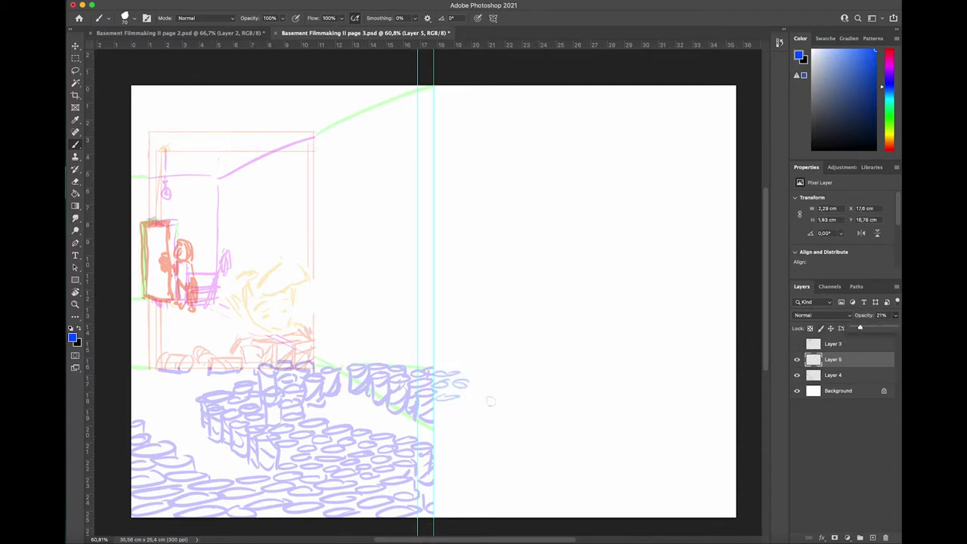
Sketch a band of blue roll tops rising from the centre guide into the new page, undoing the unwanted strokes
mouse_move(451, 386)
left_mouse_down()
mouse_move(478, 408)
mouse_move(447, 444)
left_mouse_up()
mouse_move(464, 453)
left_mouse_down()
mouse_move(567, 492)
mouse_move(667, 491)
left_mouse_up()
key("super+z")
key("super+z")
key("super+z")
mouse_move(469, 366)
left_mouse_down()
mouse_move(543, 355)
mouse_move(548, 335)
mouse_move(497, 387)
left_mouse_up()
mouse_move(513, 393)
left_mouse_down()
mouse_move(559, 380)
mouse_move(565, 320)
left_mouse_up()
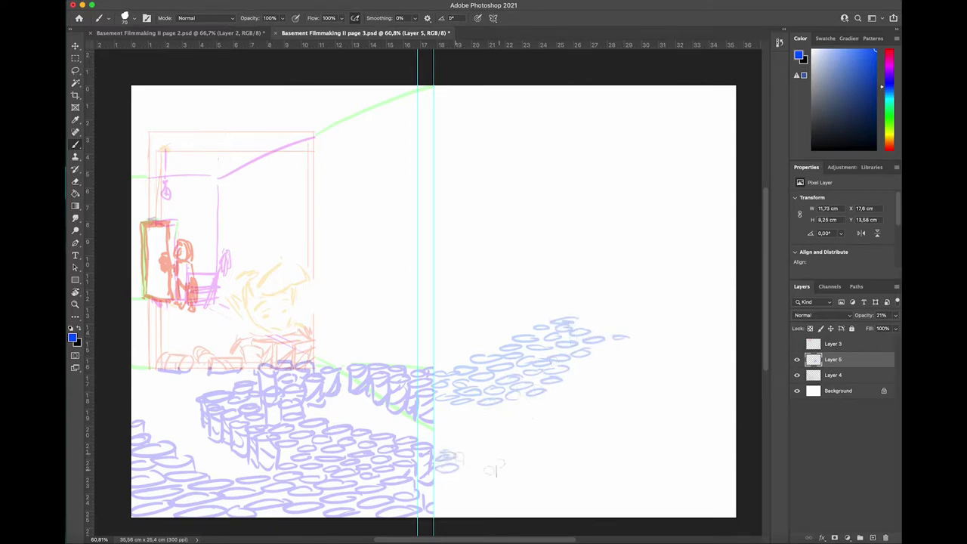
Sketch a patch of blue rolls at the foot of the new page beside the guide, undoing stray strokes
mouse_move(469, 463)
left_mouse_down()
mouse_move(460, 503)
mouse_move(494, 491)
mouse_move(505, 501)
mouse_move(514, 480)
mouse_move(535, 480)
mouse_move(492, 508)
left_mouse_up()
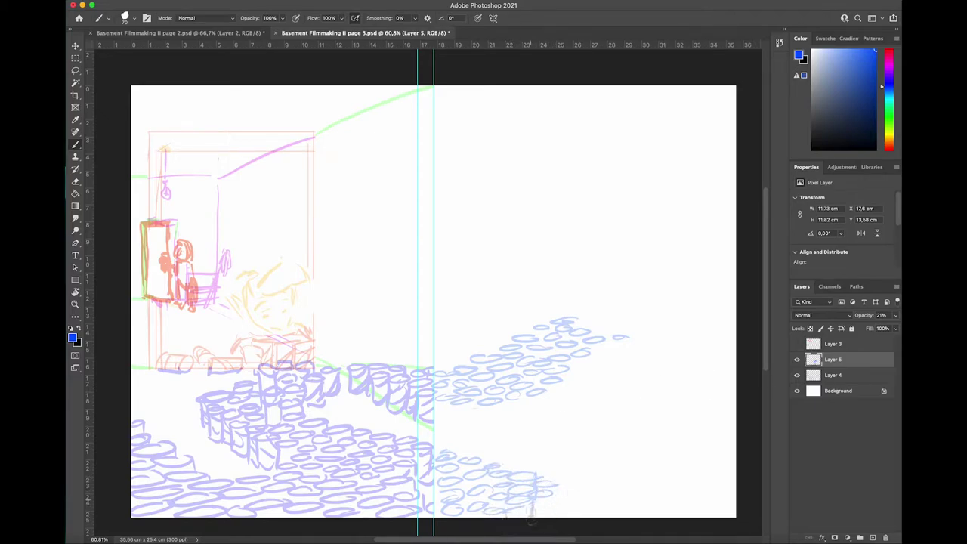
left_click_drag(530, 518, 554, 492)
key("super+z")
key("super+z")
key("super+z")
Extend the band of roll tops toward the new page's right edge and draw sides and shading on the front rolls
mouse_move(620, 310)
left_mouse_down()
mouse_move(635, 292)
mouse_move(624, 271)
mouse_move(702, 259)
mouse_move(672, 280)
left_mouse_up()
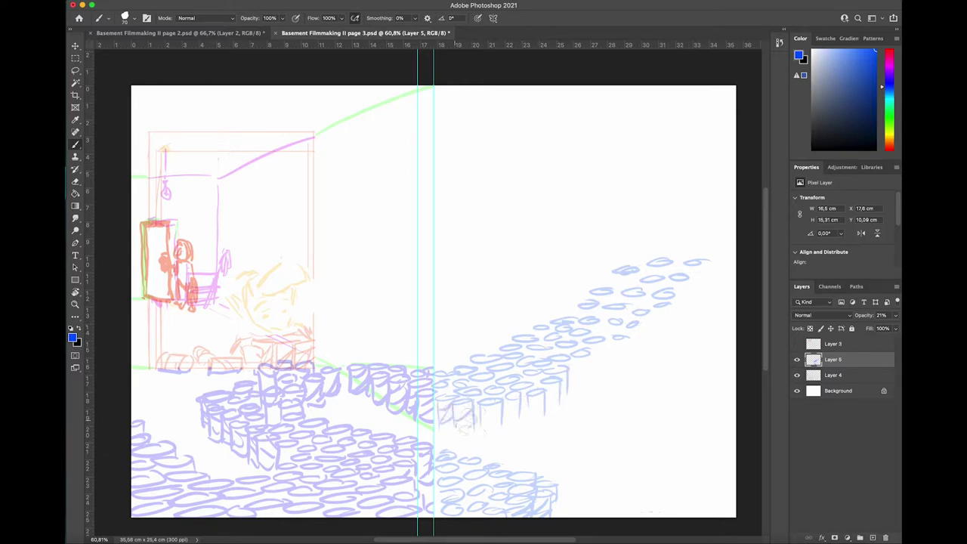
left_click_drag(500, 405, 535, 414)
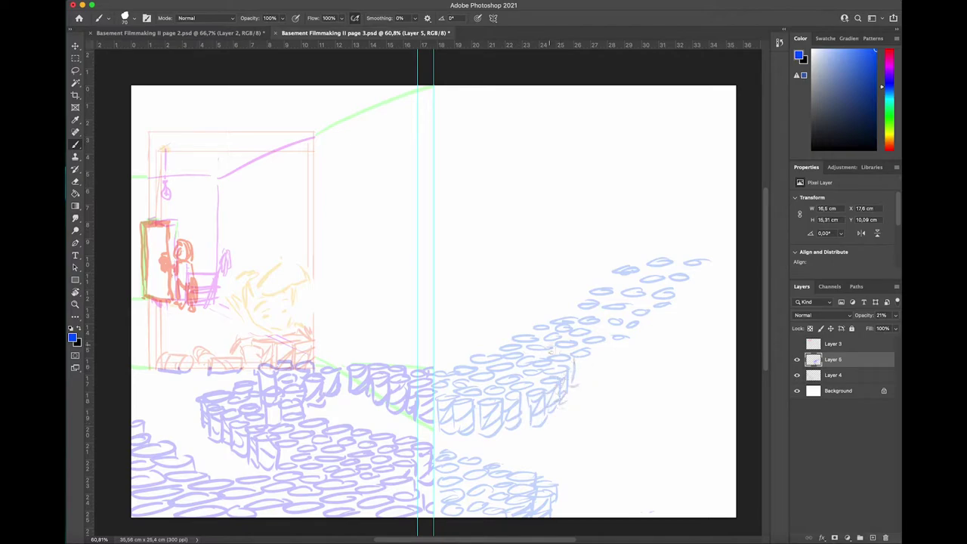
mouse_move(538, 339)
left_mouse_down()
mouse_move(600, 340)
mouse_move(589, 369)
mouse_move(623, 351)
left_mouse_up()
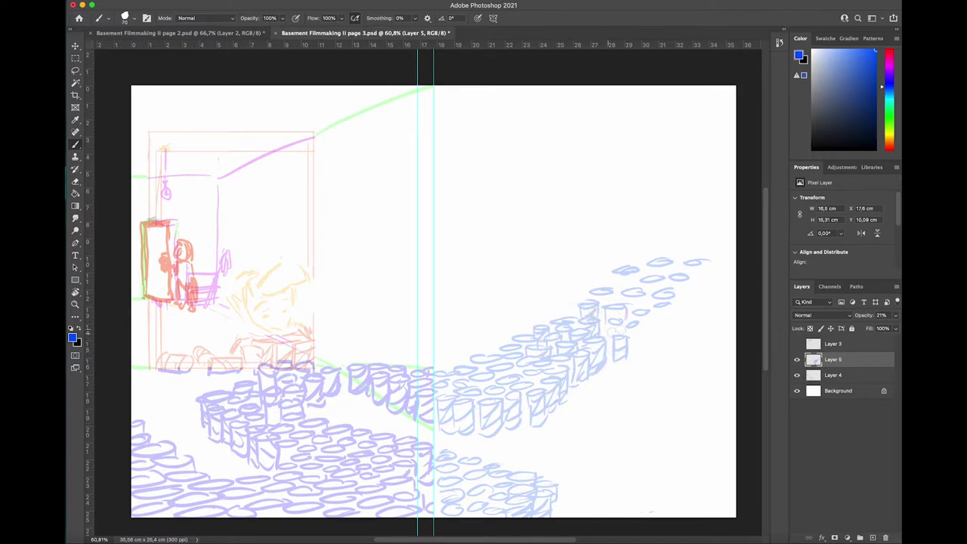
Draw ovals for more roll tops so the band curves back leftward through the upper middle of the new page
left_click_drag(622, 239, 635, 236)
left_click_drag(579, 226, 602, 225)
left_click_drag(546, 216, 625, 210)
left_click_drag(636, 212, 652, 210)
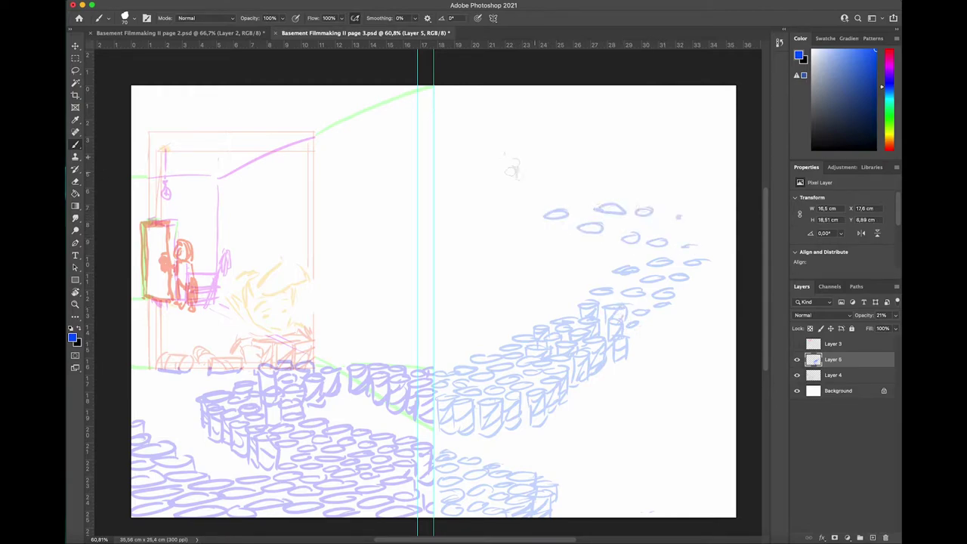
left_click_drag(519, 179, 582, 189)
left_click_drag(603, 190, 623, 190)
left_click_drag(646, 190, 654, 192)
Draw scattered blue ovals for roll tops across the upper part of the new page up to its top edge
left_click_drag(521, 135, 542, 135)
left_click_drag(613, 145, 631, 144)
left_click_drag(560, 122, 590, 120)
left_click_drag(570, 142, 587, 140)
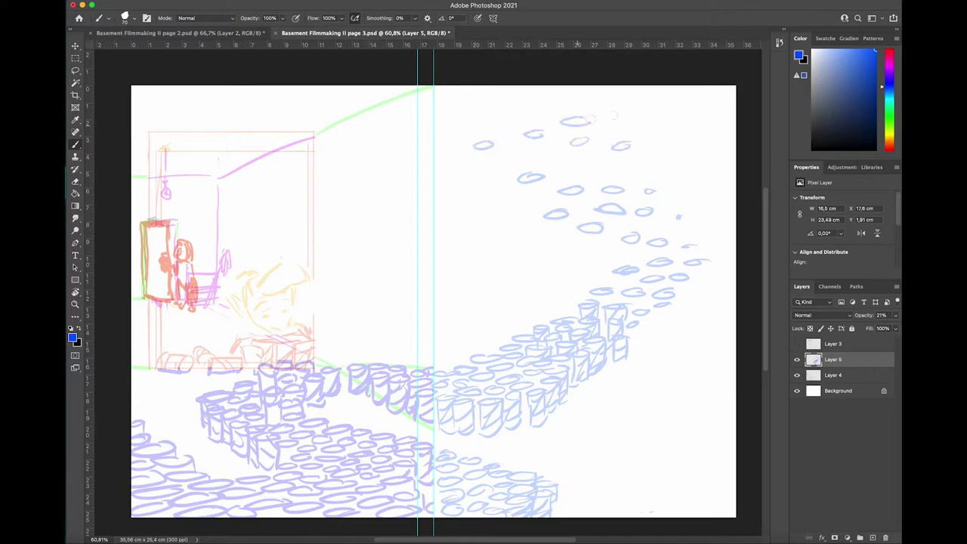
left_click_drag(613, 108, 628, 106)
left_click_drag(636, 101, 650, 100)
left_click_drag(549, 92, 561, 90)
left_click_drag(674, 89, 698, 88)
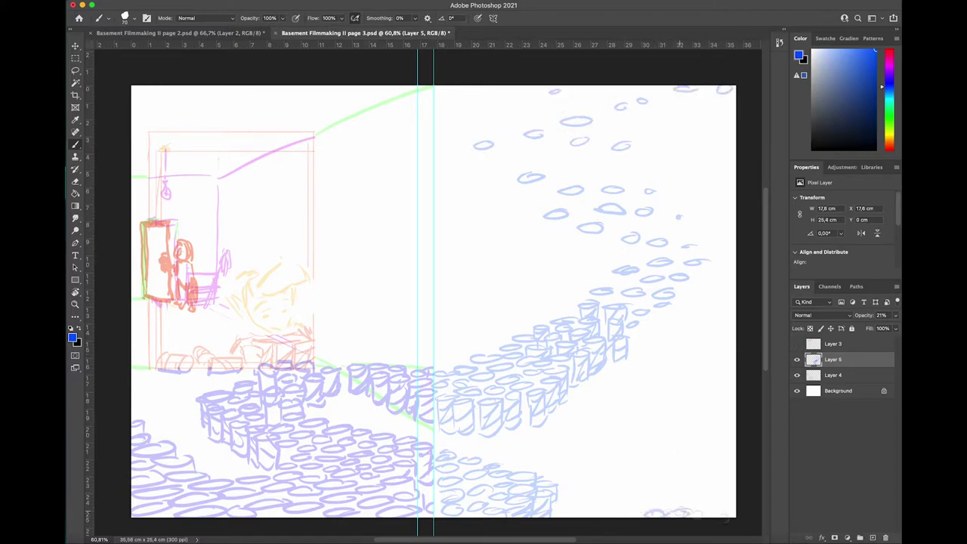
Draw blue ovals for roll tops in the new page's lower right corner and up along its right edge
left_click_drag(693, 512, 726, 514)
left_click_drag(719, 508, 738, 509)
left_click_drag(634, 506, 664, 505)
left_click_drag(668, 503, 698, 501)
left_click_drag(708, 503, 729, 501)
left_click_drag(687, 463, 709, 463)
left_click_drag(677, 437, 723, 432)
left_click_drag(647, 403, 701, 401)
left_click_drag(685, 370, 725, 373)
left_click_drag(701, 342, 718, 343)
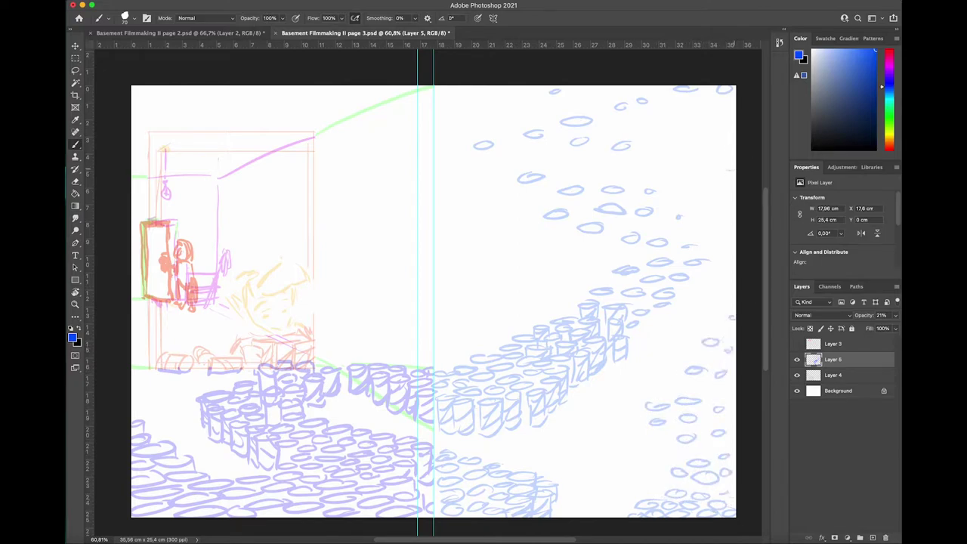
Draw cylinder sides and shading under the roll tops where the band curves back on the right of the new page
left_click_drag(663, 303, 672, 332)
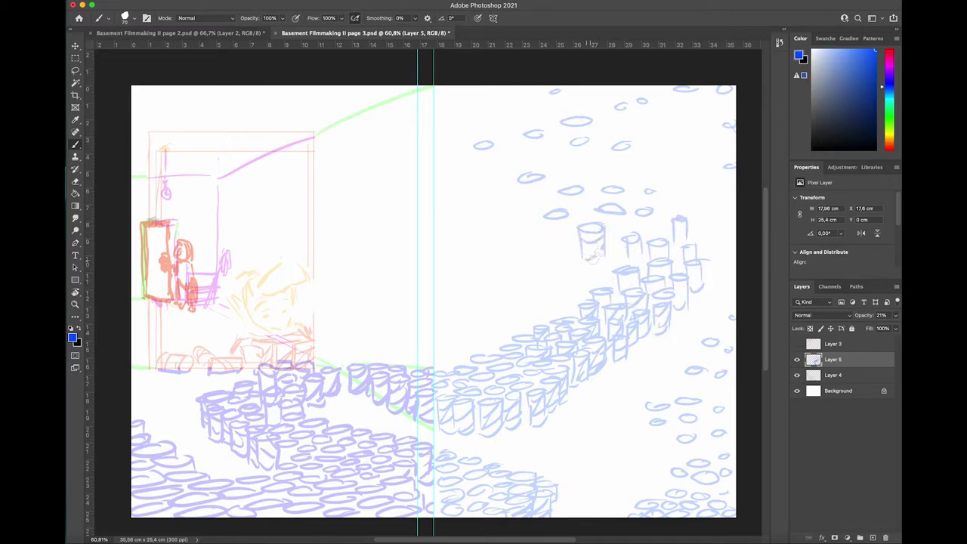
left_click_drag(639, 211, 654, 231)
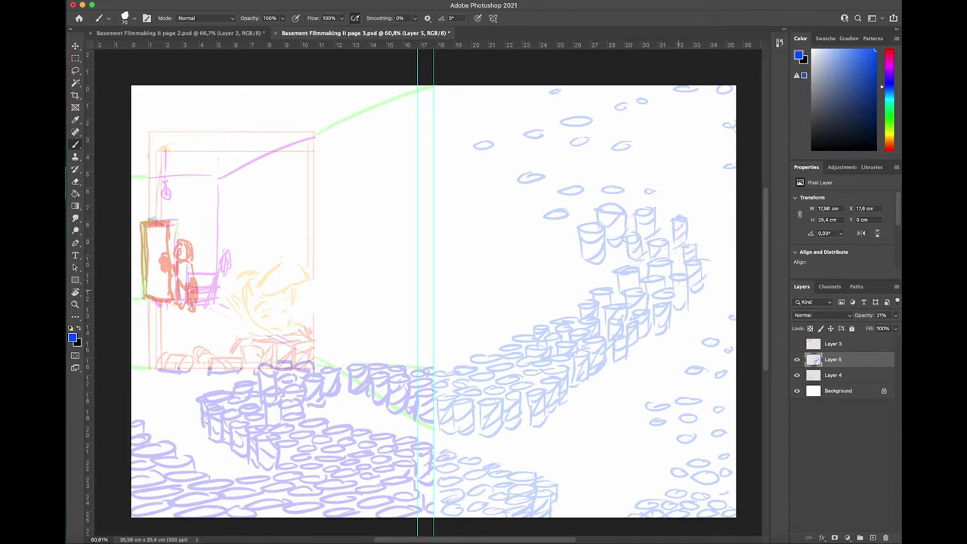
left_click_drag(546, 219, 552, 248)
left_click_drag(567, 216, 565, 246)
left_click_drag(563, 194, 563, 212)
mouse_move(585, 191)
left_mouse_down()
mouse_move(585, 220)
mouse_move(604, 205)
left_mouse_up()
left_click_drag(624, 189, 624, 208)
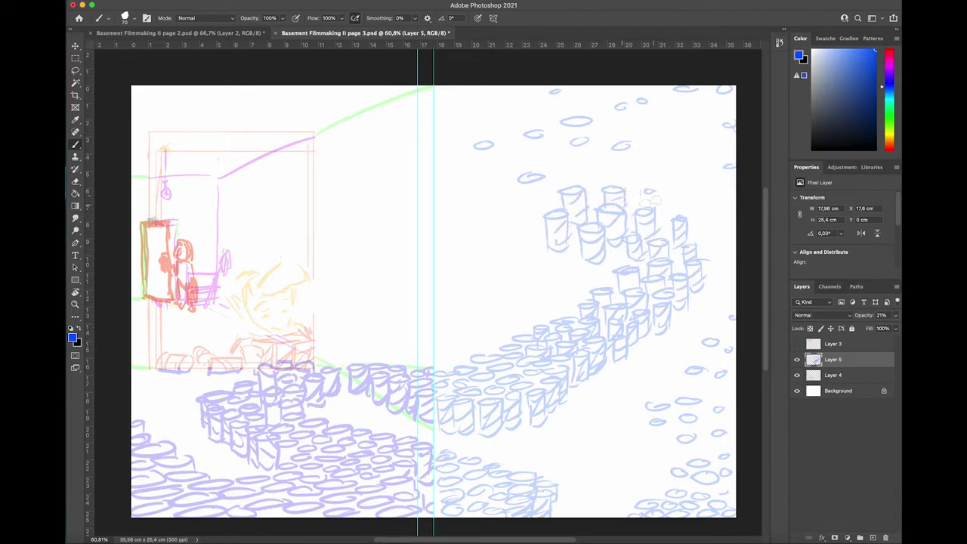
Draw the cylinder sides of the scattered rolls across the upper part, along the right edge and in the lower right corner
left_click_drag(520, 180, 530, 213)
left_click_drag(474, 147, 492, 180)
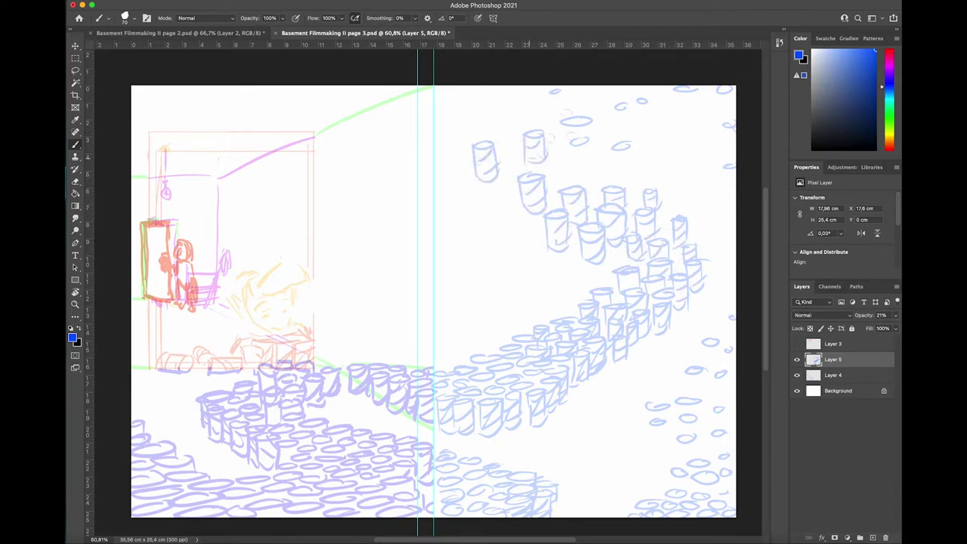
left_click_drag(573, 142, 589, 171)
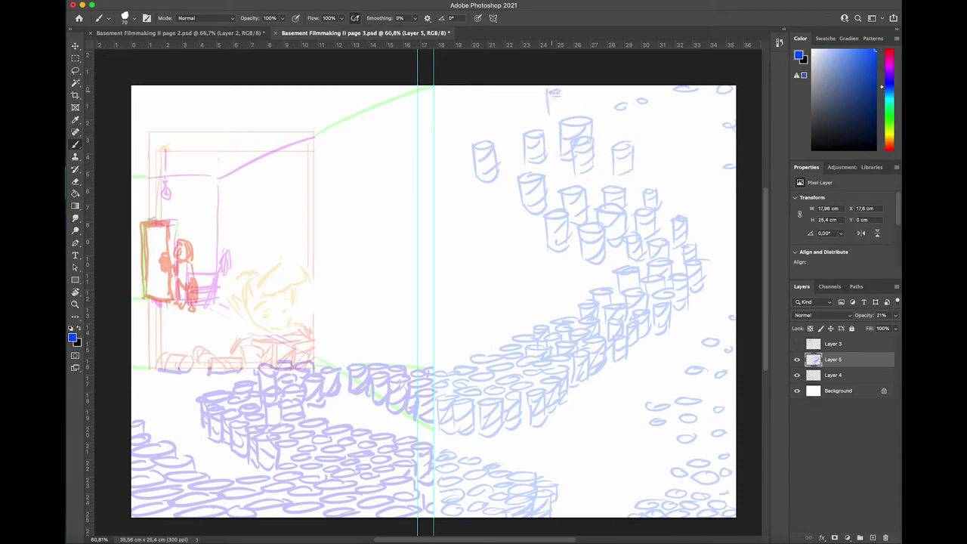
left_click_drag(640, 106, 646, 126)
mouse_move(677, 92)
left_mouse_down()
mouse_move(699, 118)
mouse_move(694, 127)
left_mouse_up()
mouse_move(714, 88)
left_mouse_down()
mouse_move(717, 132)
mouse_move(728, 195)
left_mouse_up()
mouse_move(726, 317)
left_mouse_down()
mouse_move(704, 352)
mouse_move(739, 374)
mouse_move(742, 360)
mouse_move(721, 379)
mouse_move(733, 391)
mouse_move(693, 392)
left_mouse_up()
left_click_drag(703, 370, 710, 391)
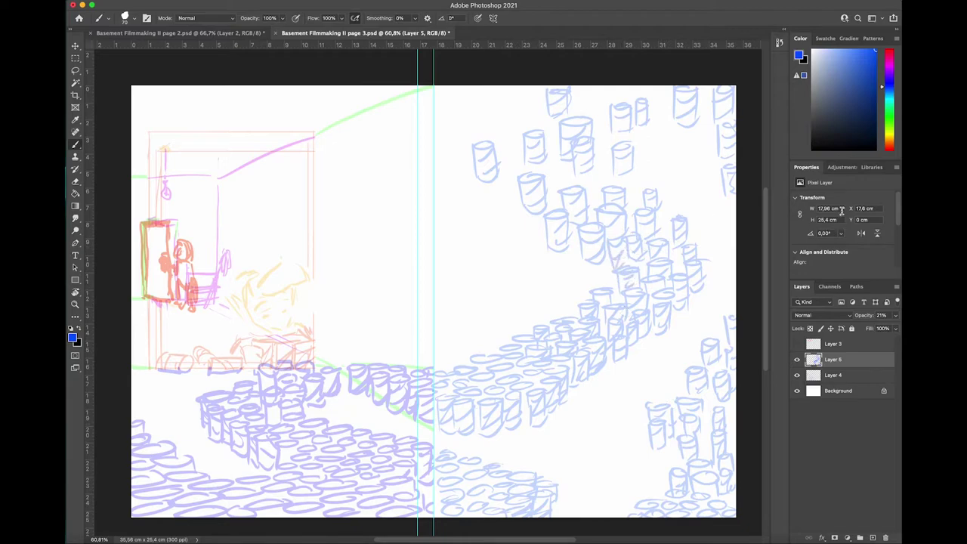
double_click(851, 371)
left_click(523, 190)
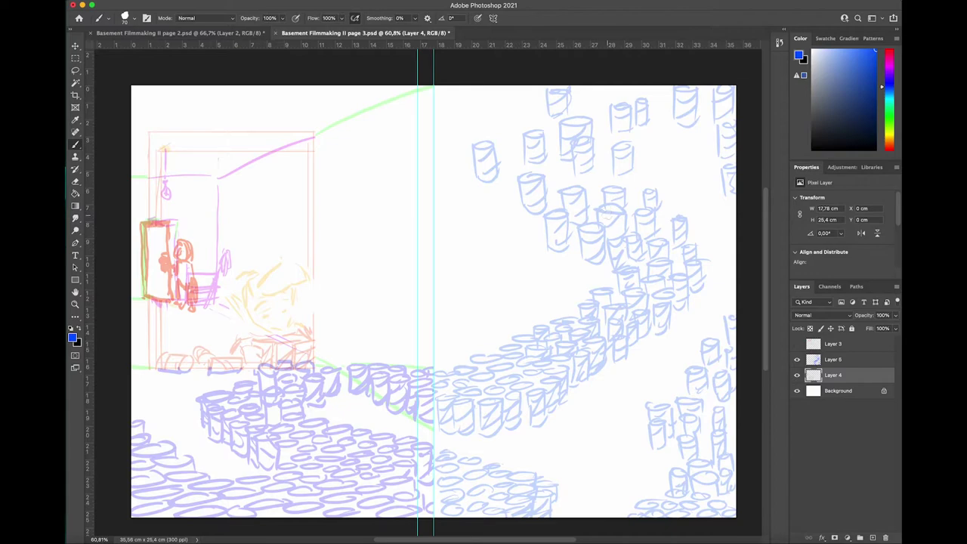
left_click(840, 362)
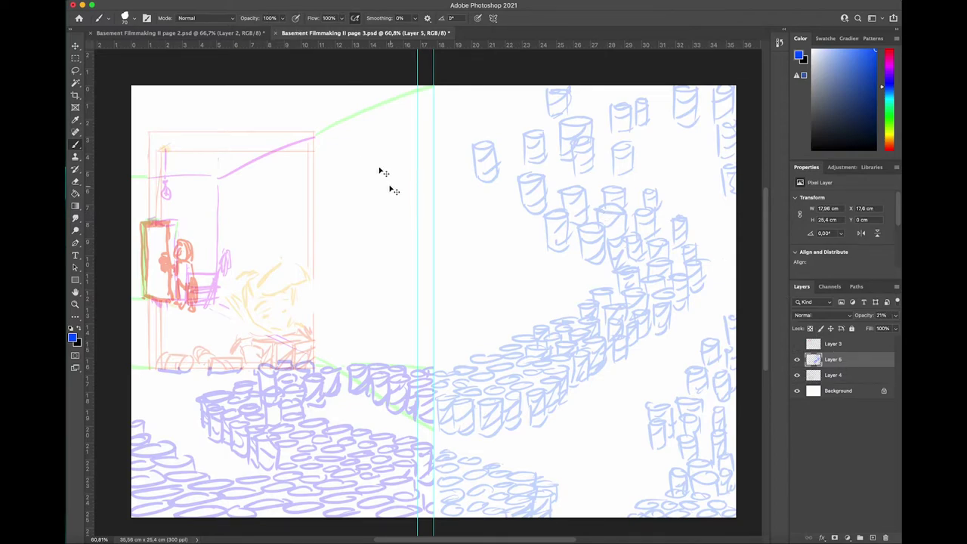
Undo the addition of Layer 2 in the page 5 document and return to the page 3 document
key("ctrl+Tab")
key("ctrl+Tab")
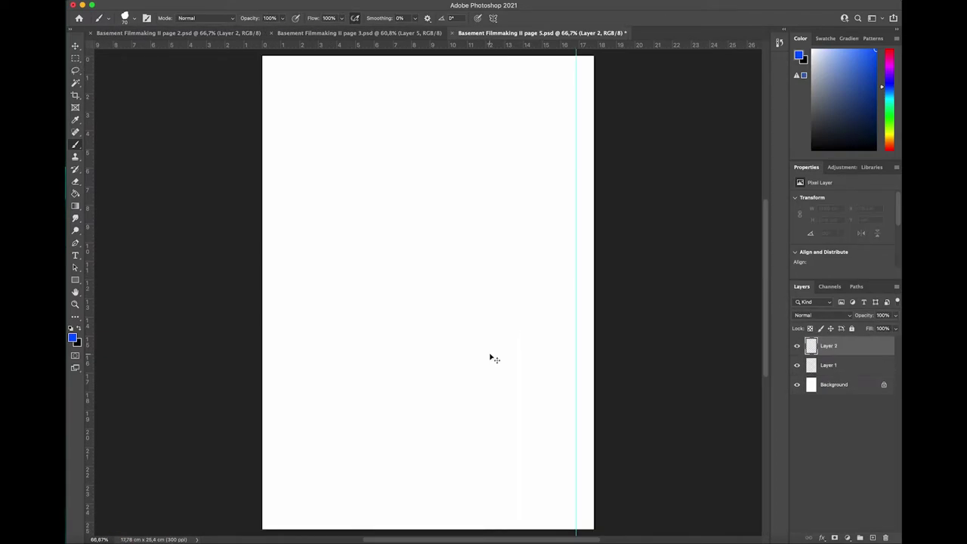
key("super+z")
left_click(383, 33)
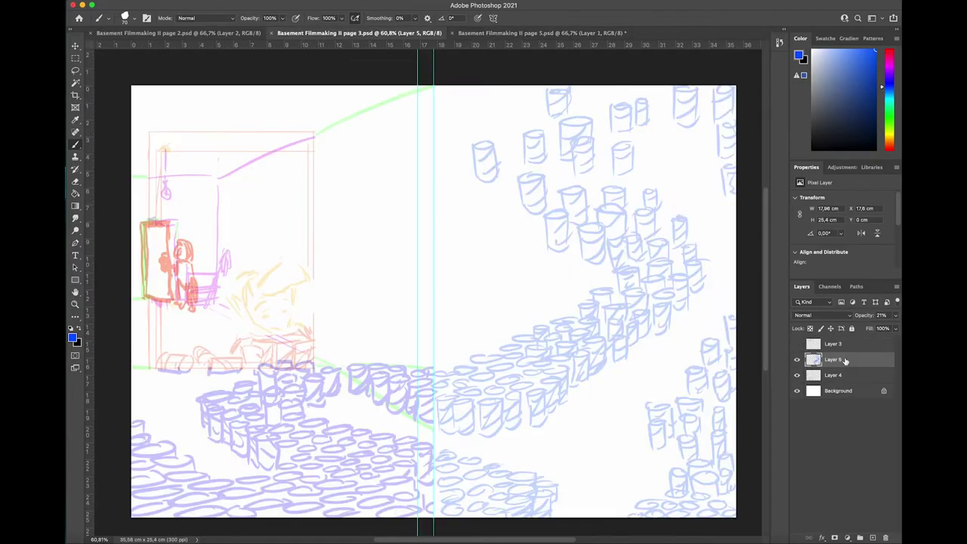
Bring page 3's roll sketch into page 5, align its overhang with the page's left edge, and set Layer 1's opacity to 20%
mouse_move(844, 360)
left_mouse_down()
mouse_move(536, 34)
mouse_move(521, 181)
mouse_move(221, 209)
mouse_move(245, 213)
left_mouse_up()
key("super+t")
left_click(850, 370)
left_click_drag(895, 315, 867, 330)
Draw more blue toilet paper rolls beside the existing ones along page 5's left side, from mid-page up toward the top
left_click_drag(298, 340, 319, 345)
left_click_drag(309, 310, 311, 320)
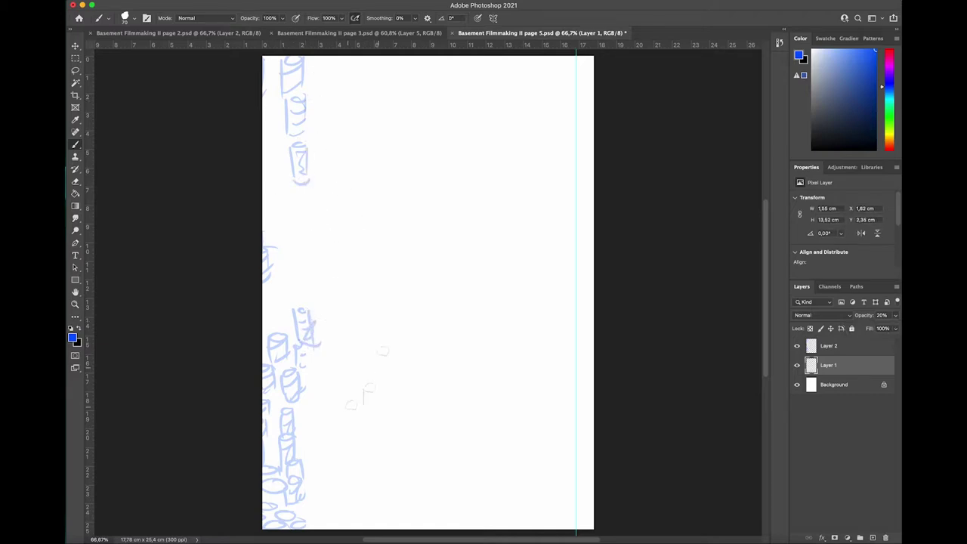
left_click_drag(322, 385, 337, 349)
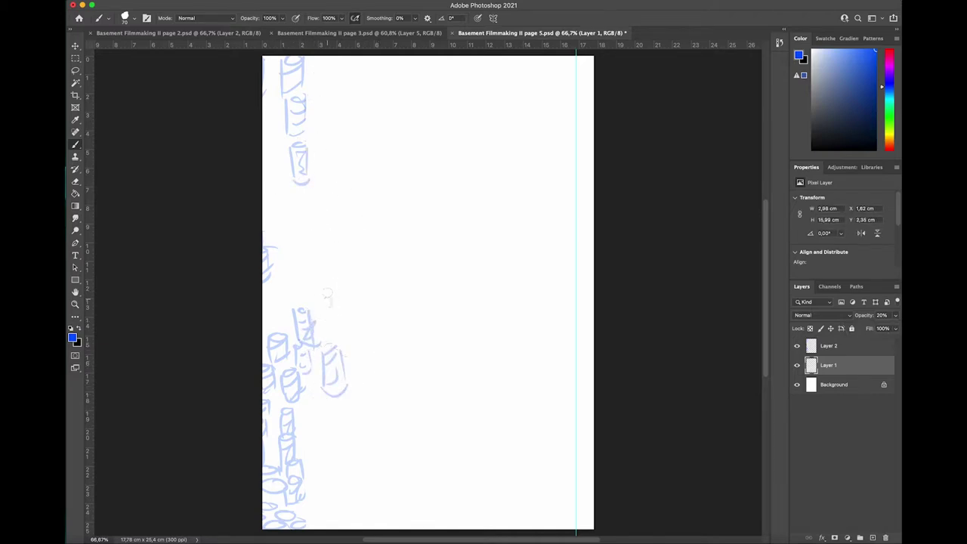
left_click_drag(327, 286, 327, 313)
mouse_move(331, 314)
left_mouse_down()
mouse_move(353, 301)
mouse_move(344, 275)
left_mouse_up()
mouse_move(348, 113)
left_mouse_down()
mouse_move(365, 108)
mouse_move(348, 134)
left_mouse_up()
left_click_drag(367, 111, 365, 145)
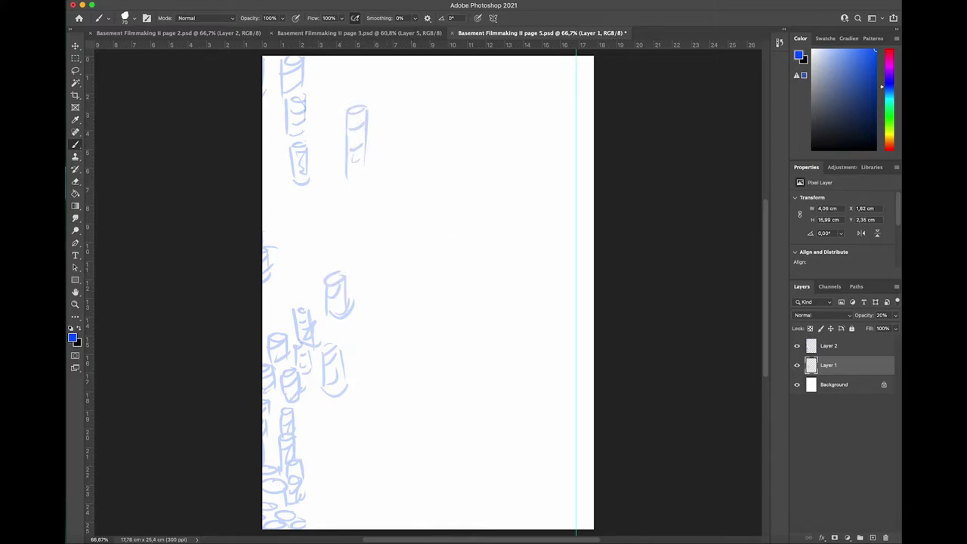
Merge Layer 2 into Layer 1 in the page 5 document
mouse_move(164, 317)
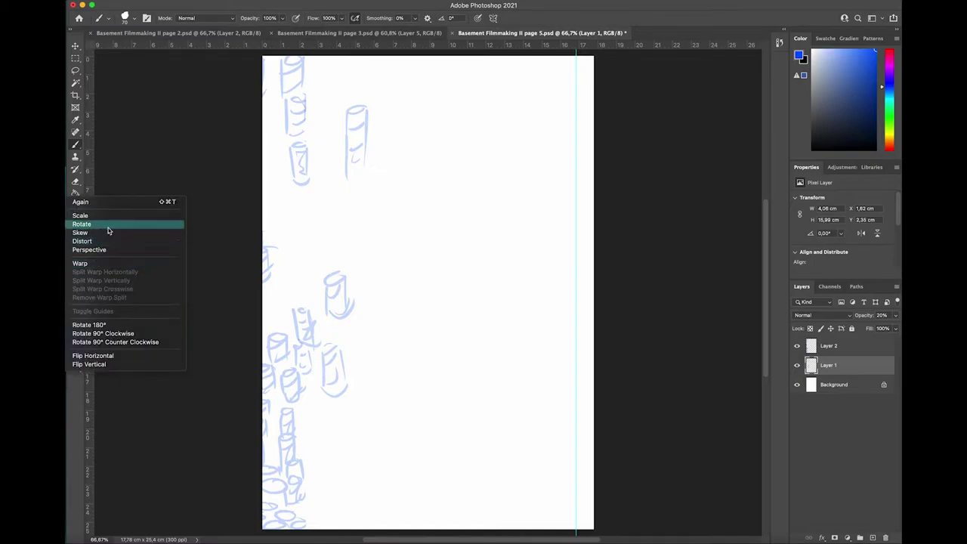
left_click(601, 221)
left_click(865, 350)
key("super+e")
Find and start the Liquify filter on Layer 1 and enlarge its brush to size 800
key("super+shift+slash")
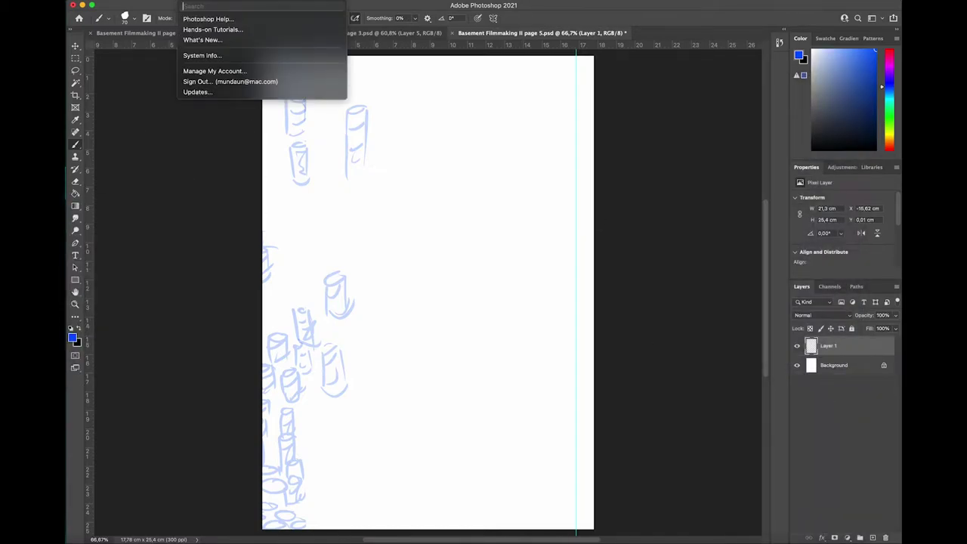
type("liquify")
key("Return")
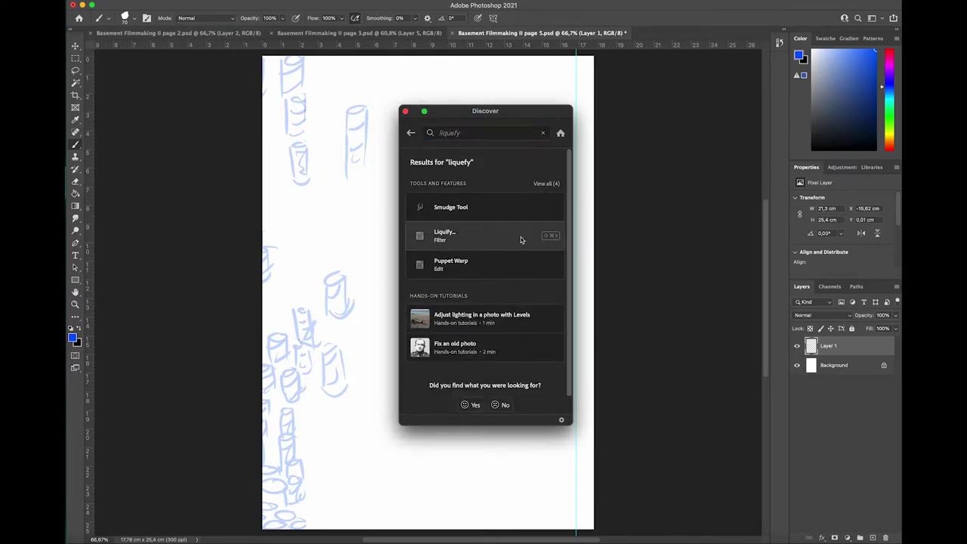
left_click(521, 241)
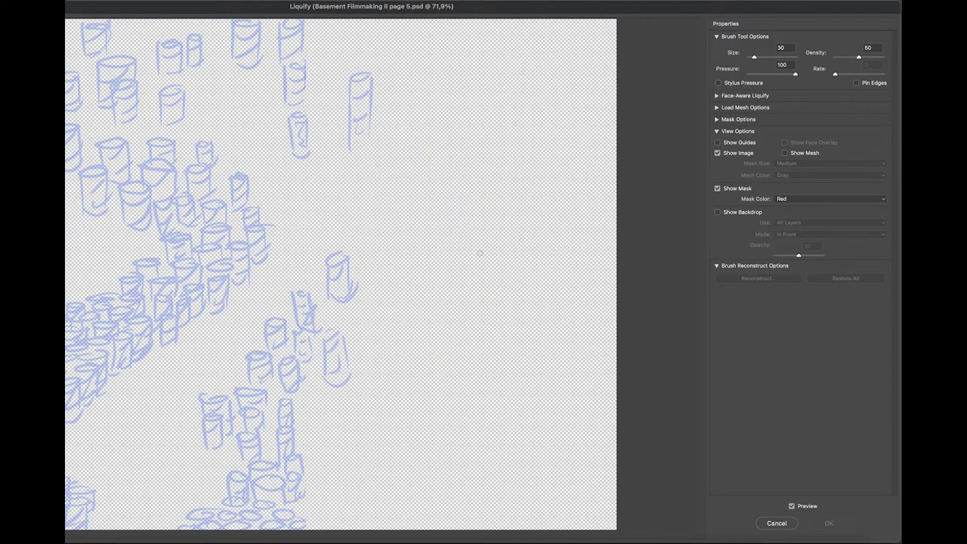
key("bracketright")
key("bracketright")
key("bracketright")
key("bracketright")
key("bracketright")
Warp the middle and upper rolls with Liquify, undoing the excessive pushes, apply the filter and dismiss the search results
mouse_move(315, 323)
left_mouse_down()
mouse_move(370, 261)
mouse_move(379, 223)
left_mouse_up()
left_click_drag(292, 466, 387, 441)
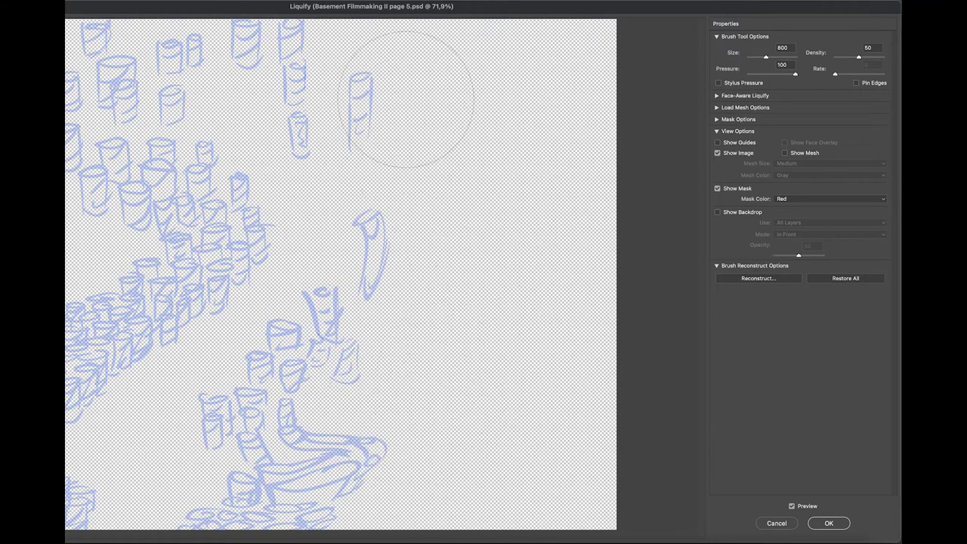
key("super+z")
mouse_move(362, 102)
left_mouse_down()
mouse_move(431, 97)
mouse_move(470, 40)
mouse_move(489, 44)
left_mouse_up()
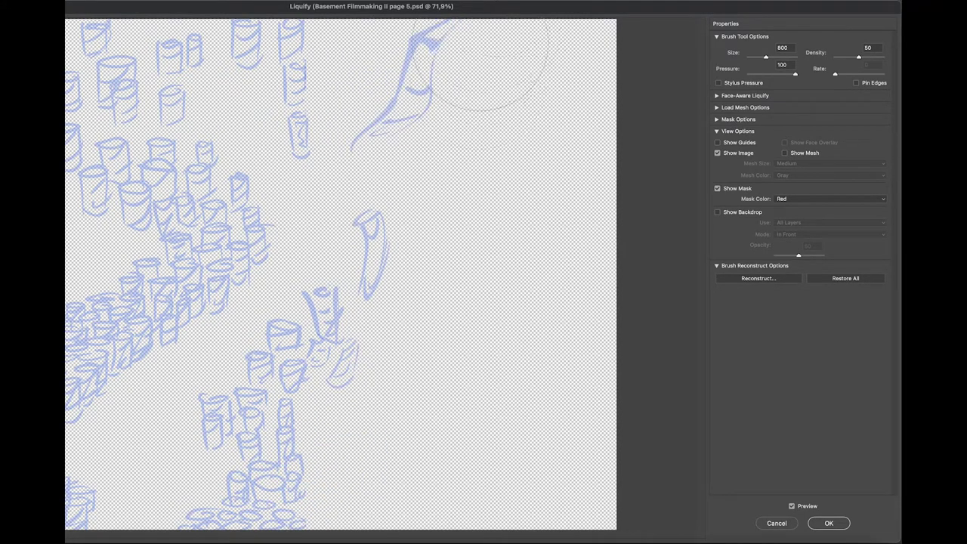
key("super+z")
key("super+z")
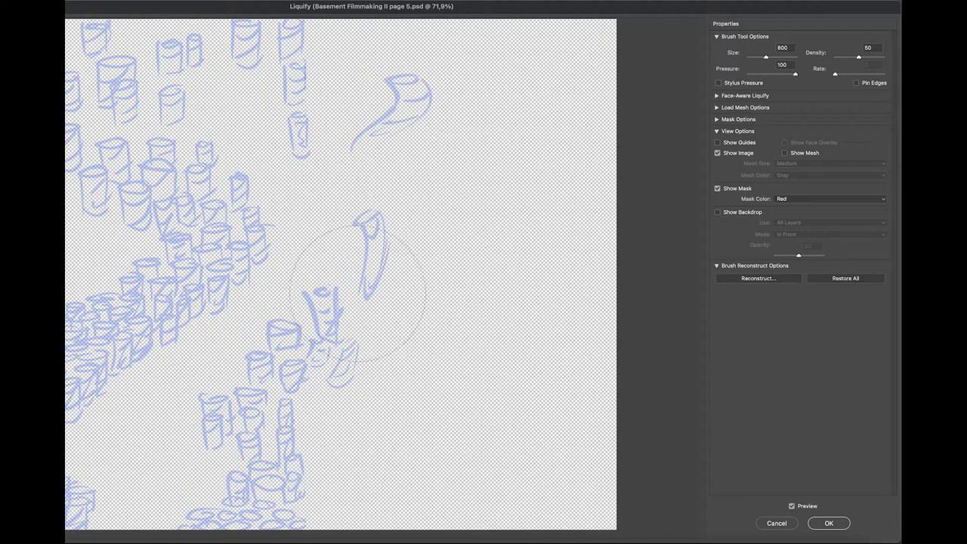
left_click_drag(288, 60, 321, 30)
mouse_move(300, 121)
left_mouse_down()
mouse_move(293, 160)
mouse_move(302, 182)
left_mouse_up()
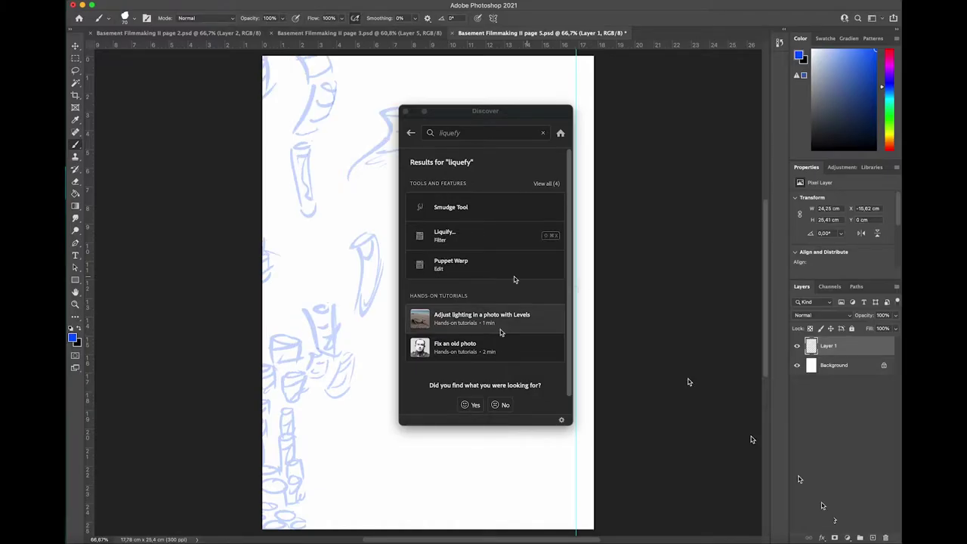
left_click(500, 404)
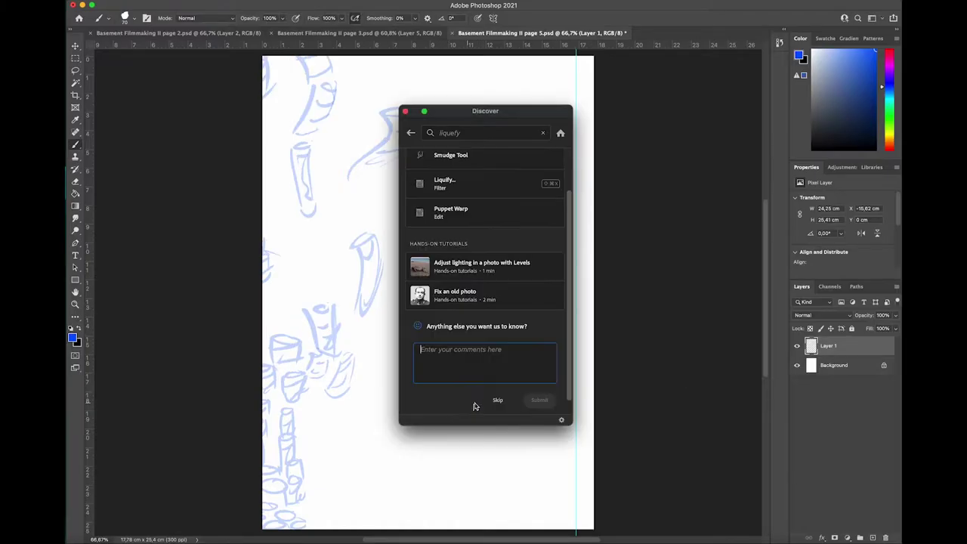
left_click(495, 402)
left_click(405, 111)
Paste a copy of the full roll sketch onto a new layer in the page 5 document
left_click(872, 538)
key("super+v")
key("super+t")
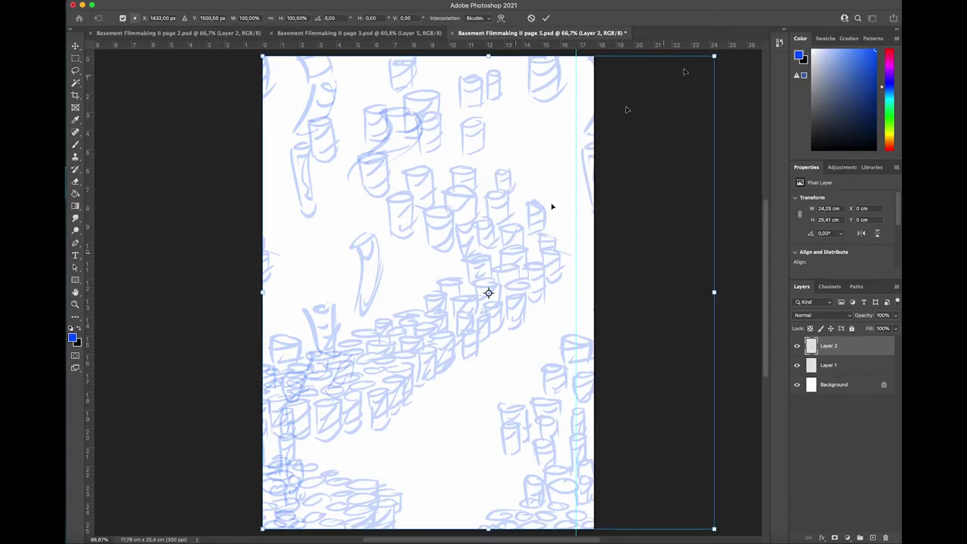
left_click_drag(714, 56, 537, 201)
mouse_move(483, 275)
left_mouse_down()
mouse_move(519, 241)
mouse_move(512, 287)
mouse_move(501, 289)
mouse_move(513, 294)
mouse_move(523, 260)
mouse_move(534, 270)
mouse_move(505, 308)
left_mouse_up()
mouse_move(582, 225)
left_mouse_down()
mouse_move(600, 109)
mouse_move(594, 42)
mouse_move(582, 82)
left_mouse_up()
key("super+z")
key("super+z")
scroll(561, 222, "down", 5)
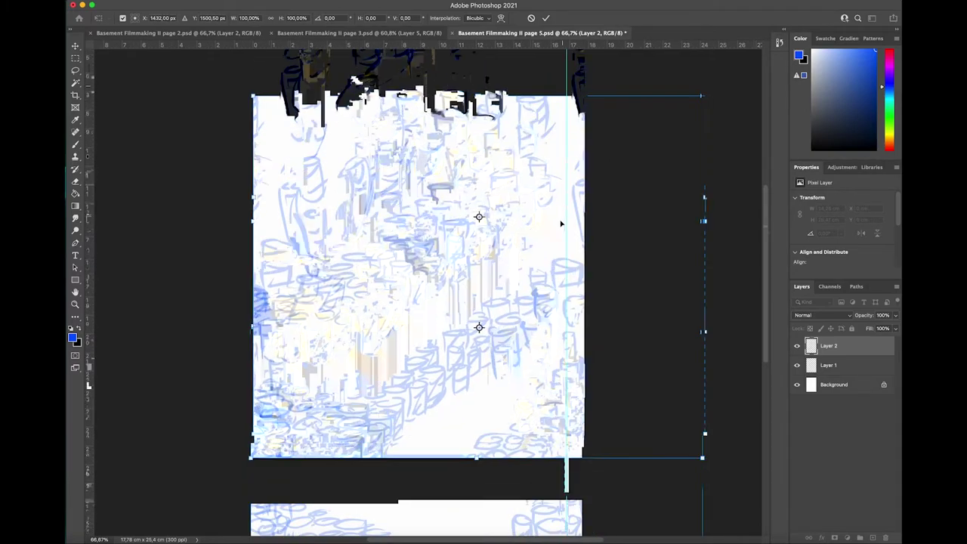
scroll(543, 234, "up", 5)
scroll(535, 239, "down", 3)
scroll(535, 240, "up", 2)
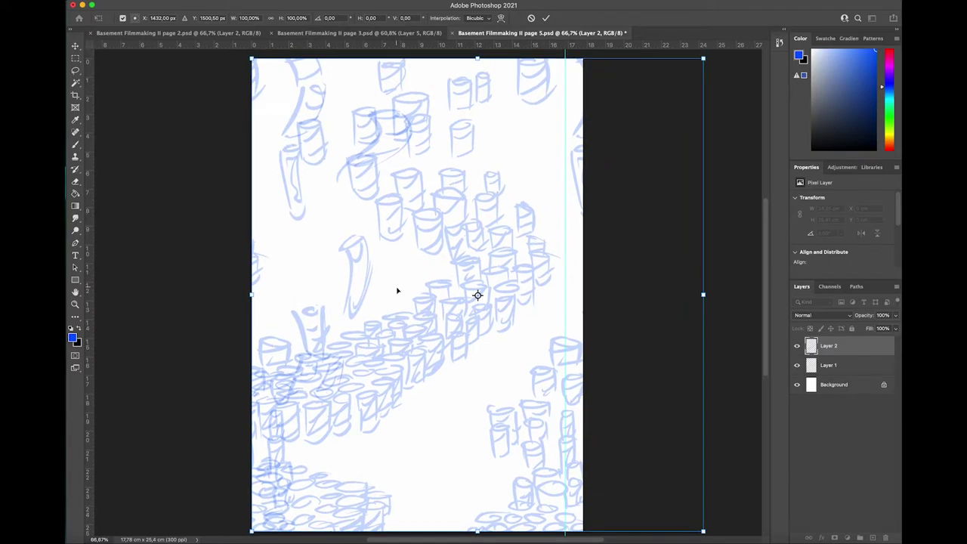
key("Return")
Lasso the central cluster of rolls on Layer 2 and copy it onto a new layer
key("l")
mouse_move(374, 298)
left_mouse_down()
mouse_move(587, 314)
mouse_move(240, 108)
mouse_move(373, 296)
left_mouse_up()
key("super+c")
key("super+v")
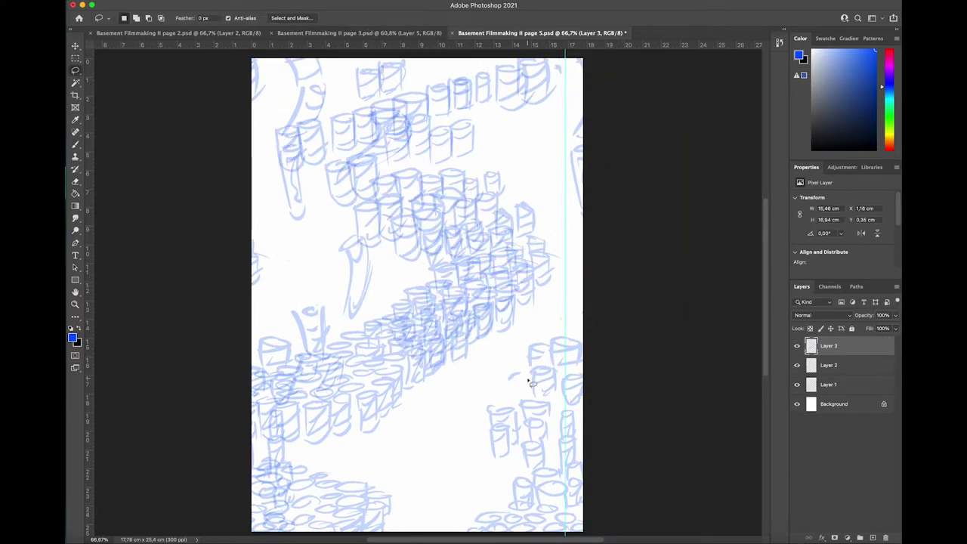
Hide Layer 2 and move the copied roll cluster down into the lower right half of the page
left_click(797, 365)
key("super+t")
left_click_drag(494, 287, 468, 483)
mouse_move(495, 389)
left_mouse_down()
mouse_move(568, 392)
mouse_move(567, 419)
mouse_move(565, 346)
left_mouse_up()
key("Return")
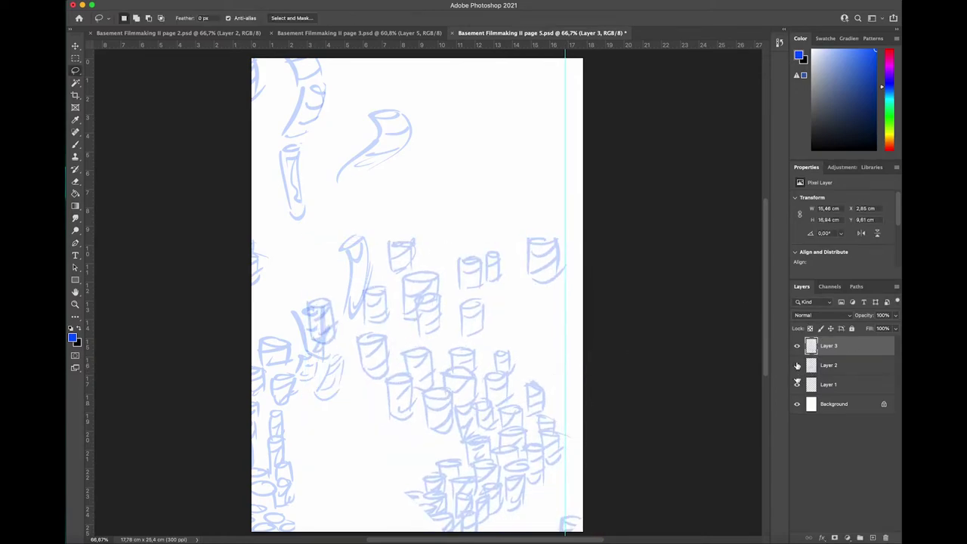
Duplicate Layer 2 and hide the original layer
left_click(797, 366)
left_click(797, 366)
left_click(797, 367)
left_click(797, 366)
left_click(833, 369)
key("super+j")
left_click(797, 367)
Scale the duplicated Layer 4 down, shift it up and to the right, and hide it
key("super+t")
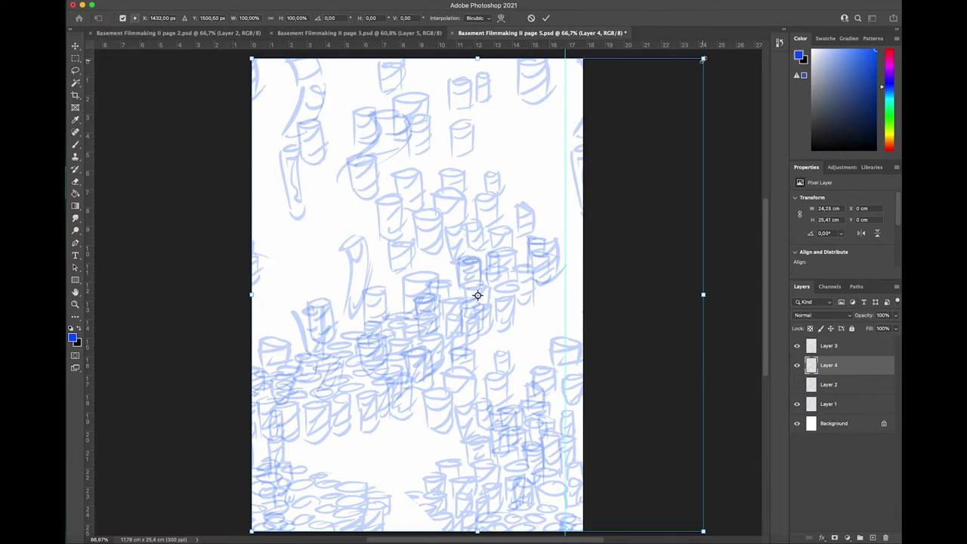
left_click_drag(703, 59, 548, 220)
left_click_drag(498, 355, 689, 284)
key("Return")
left_click(797, 366)
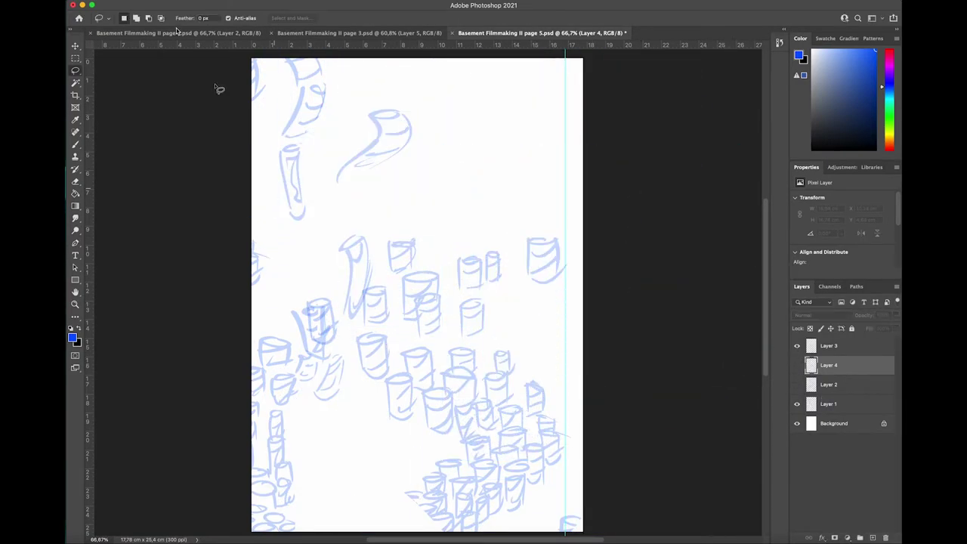
Try warping the rolls on Layer 3 with Liquify and undo the result
left_click(192, 3)
type("liquefyi")
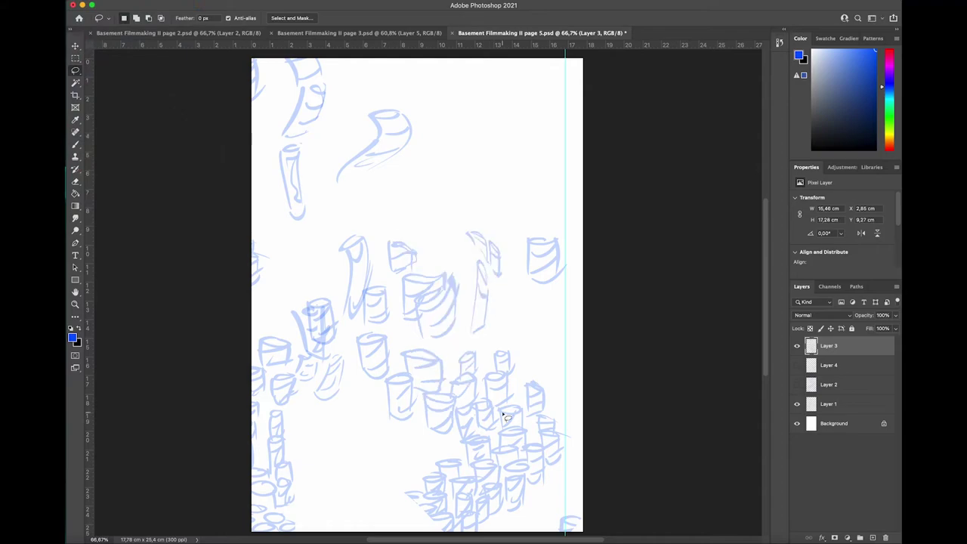
key("super+z")
Reapply Liquify to Layer 3 and push the upper rolls upward into long pointed shapes with the size 800 brush
left_click(122, 104)
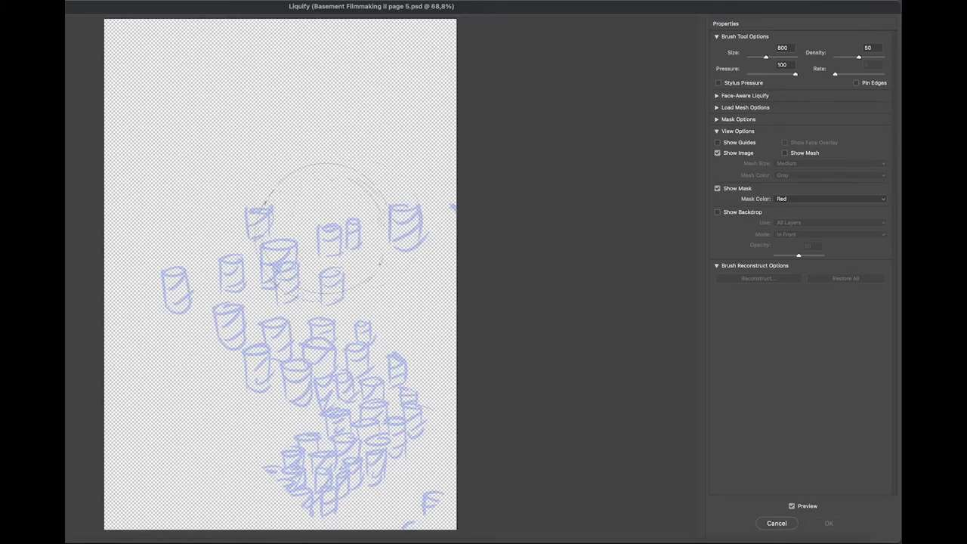
left_click_drag(328, 228, 347, 60)
left_click_drag(411, 211, 425, 130)
mouse_move(269, 234)
left_mouse_down()
mouse_move(268, 140)
mouse_move(282, 65)
left_mouse_up()
left_click_drag(181, 264, 189, 187)
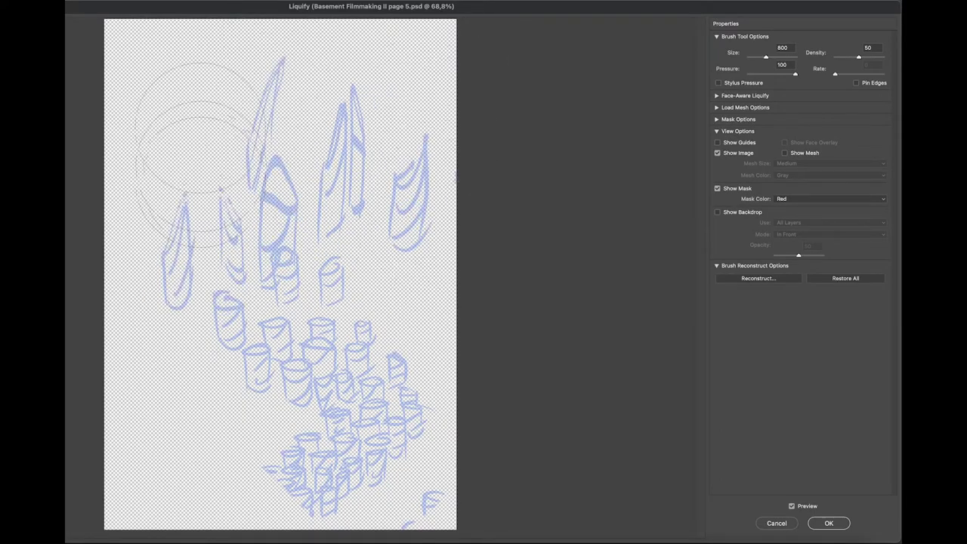
left_click_drag(355, 347, 359, 287)
mouse_move(354, 219)
left_mouse_down()
mouse_move(354, 276)
mouse_move(377, 201)
left_mouse_up()
Reduce the Liquify brush to 125, undo the last pushes, stretch the two small middle rolls upward and apply the filter
key("bracketleft")
key("bracketleft")
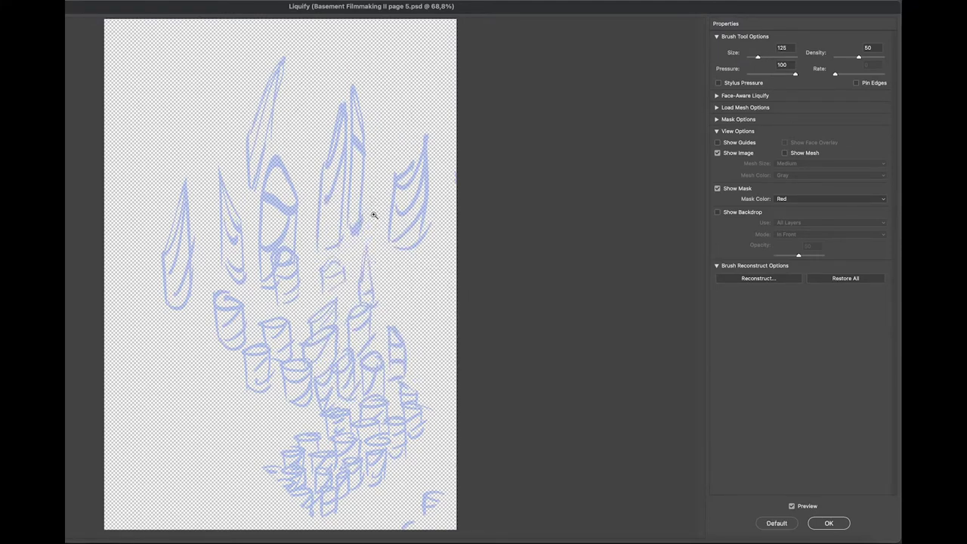
key("super+z")
key("super+z")
key("super+z")
left_click_drag(368, 300, 370, 240)
left_click_drag(334, 265, 340, 251)
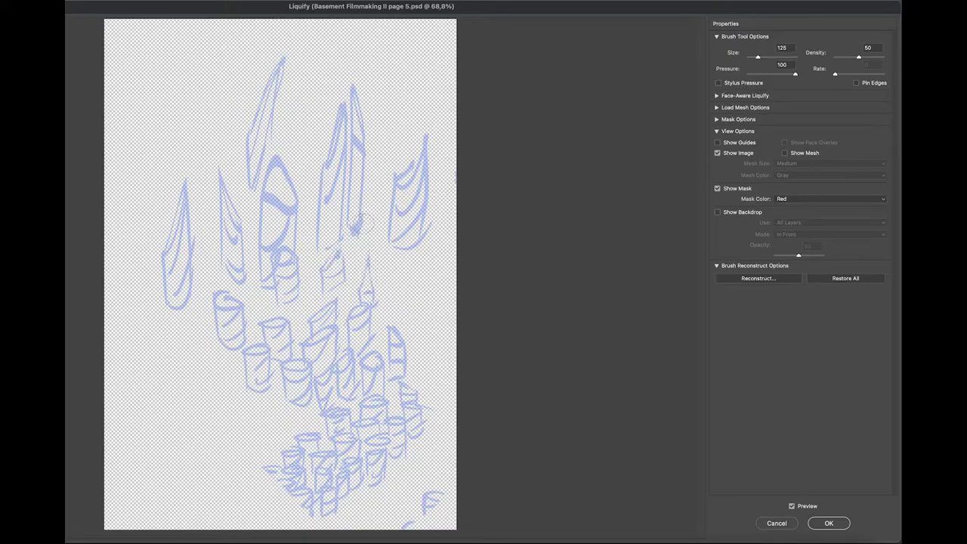
left_click(827, 522)
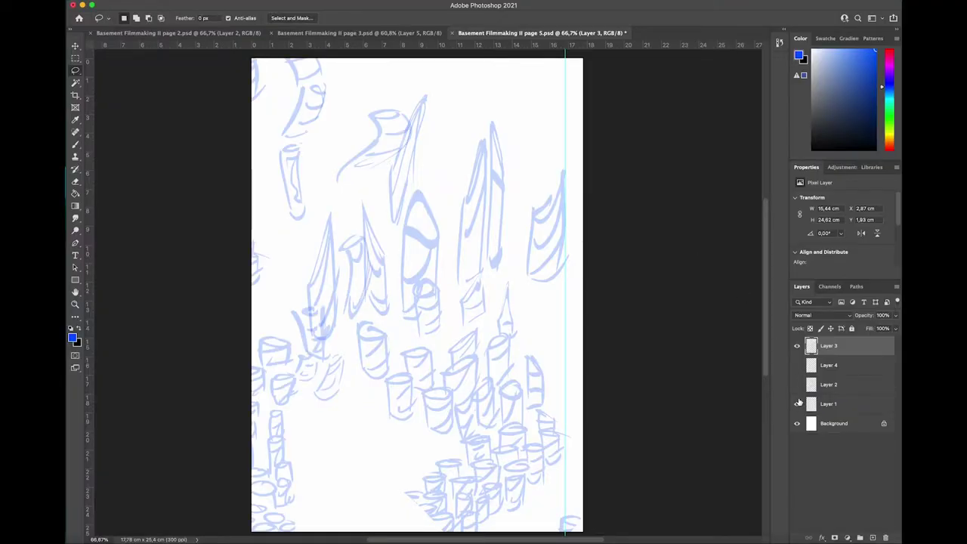
Move Layer 1's warped rolls off the left side of the page, leaving only a sliver at its edge
left_click(829, 405)
key("super+t")
mouse_move(376, 345)
left_mouse_down()
mouse_move(329, 326)
mouse_move(298, 293)
mouse_move(352, 507)
left_mouse_up()
mouse_move(347, 369)
left_mouse_down()
mouse_move(328, 460)
mouse_move(211, 233)
left_mouse_up()
key("Return")
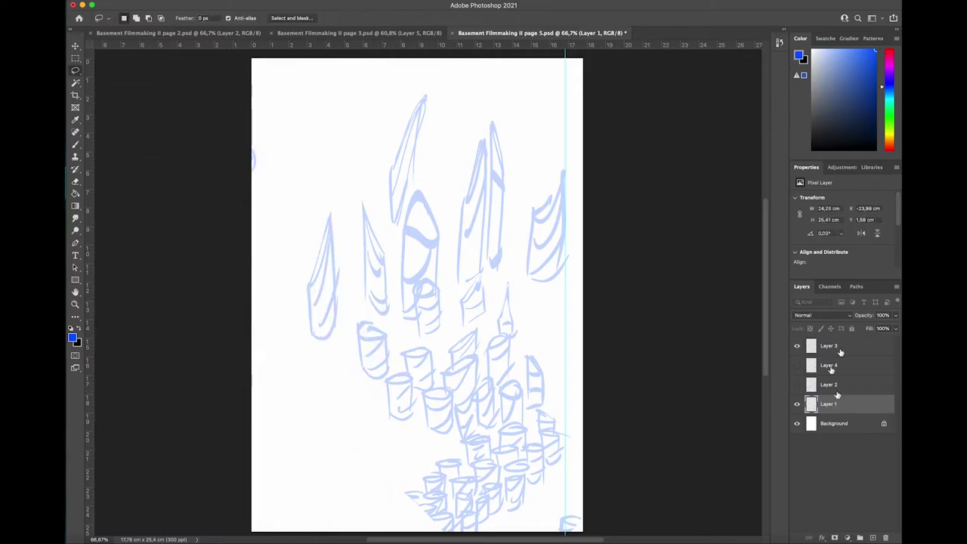
Shift the stretched rolls on Layer 3 left, paste a copy of them onto a new layer and hide Layer 3
left_click(840, 350)
key("super+t")
mouse_move(493, 314)
left_mouse_down()
mouse_move(366, 311)
mouse_move(453, 311)
left_mouse_up()
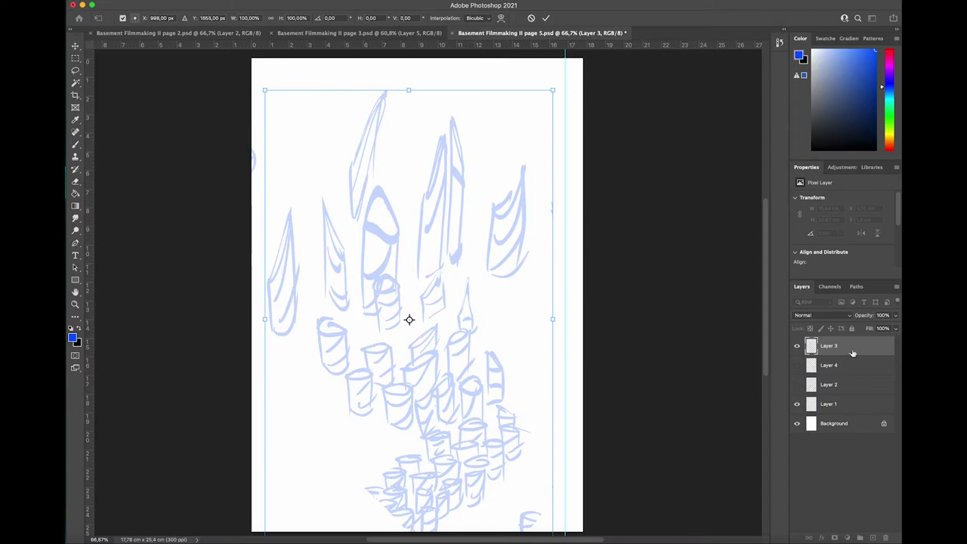
key("Return")
key("super+v")
left_click(795, 364)
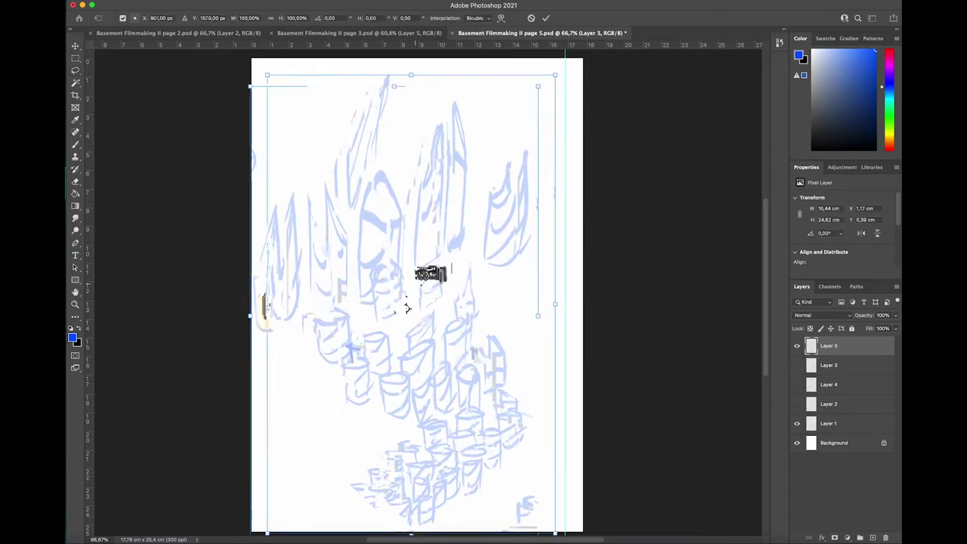
Lasso the upper stretched rolls on Layer 5, move them right of the lower cluster's position and deselect
mouse_move(280, 178)
left_mouse_down()
mouse_move(266, 371)
mouse_move(430, 312)
mouse_move(283, 95)
mouse_move(268, 129)
left_mouse_up()
key("ctrl+t")
left_click_drag(448, 225, 515, 216)
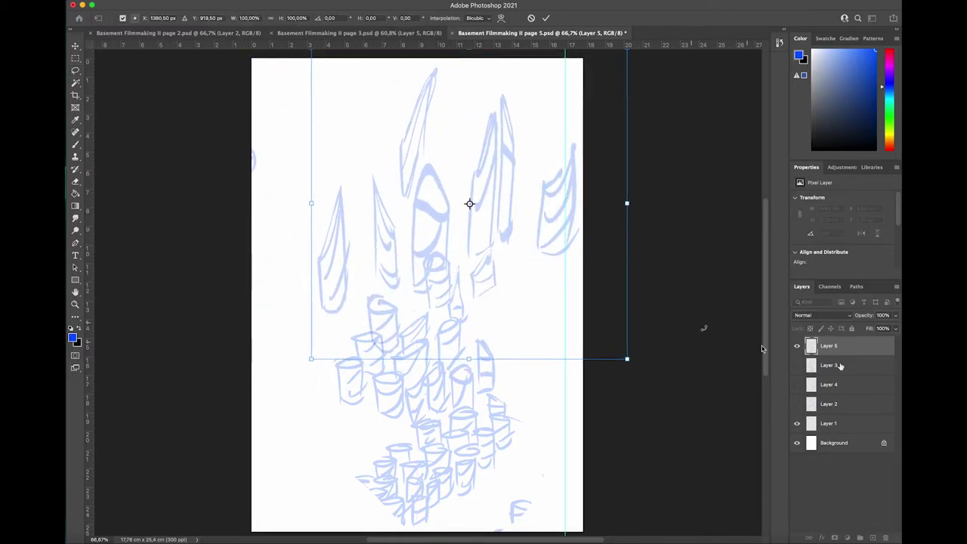
key("Return")
key("ctrl+d")
key("ctrl+t")
key("Escape")
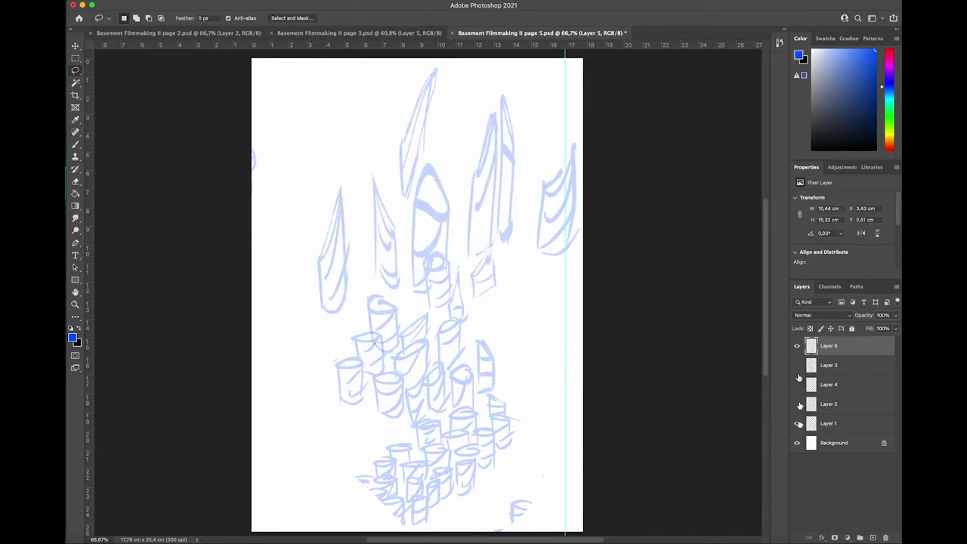
Check Layers 1 and 5 by toggling their visibility, and move all of Layer 5's rolls toward the page's left side
left_click(797, 424)
left_click(796, 425)
key("ctrl+t")
key("Escape")
left_click(796, 346)
left_click(797, 345)
mouse_move(593, 389)
left_mouse_down()
mouse_move(323, 504)
mouse_move(593, 388)
left_mouse_up()
key("ctrl+t")
left_click_drag(513, 330, 450, 333)
key("Return")
key("super+d")
Lasso the upper group of stretched rolls on Layer 5
key("b")
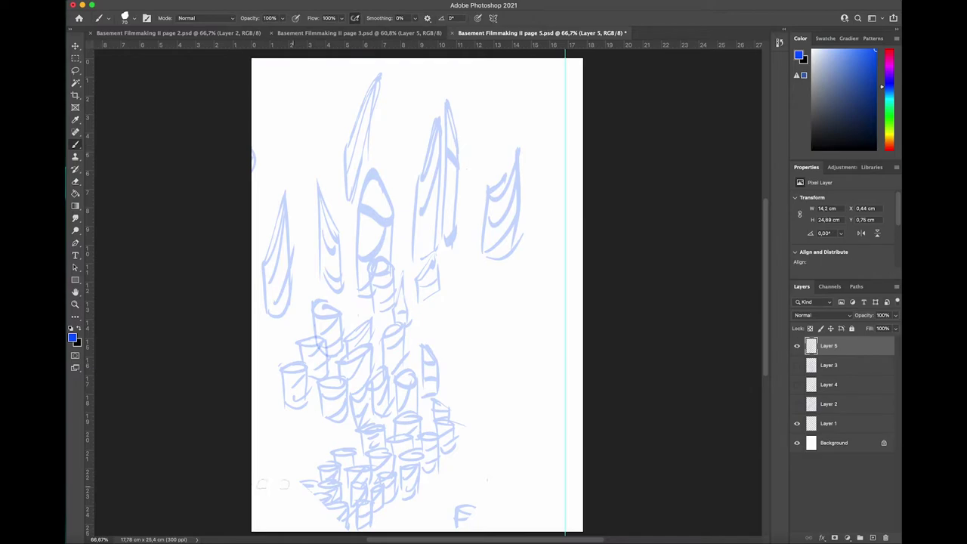
key("l")
mouse_move(284, 163)
left_mouse_down()
mouse_move(281, 341)
mouse_move(565, 248)
mouse_move(245, 243)
left_mouse_up()
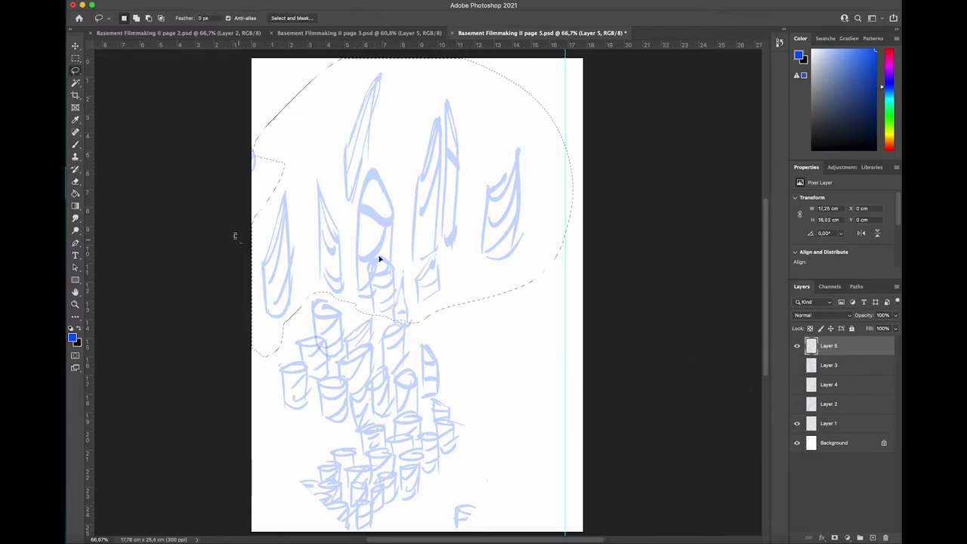
Try moving the lassoed rolls right and slightly up, and undo the move and the deselection
key("ctrl+t")
mouse_move(369, 244)
left_mouse_down()
mouse_move(389, 256)
mouse_move(381, 250)
mouse_move(420, 231)
mouse_move(418, 222)
mouse_move(390, 236)
mouse_move(425, 216)
mouse_move(451, 241)
mouse_move(442, 229)
mouse_move(440, 240)
mouse_move(385, 239)
mouse_move(410, 254)
left_mouse_up()
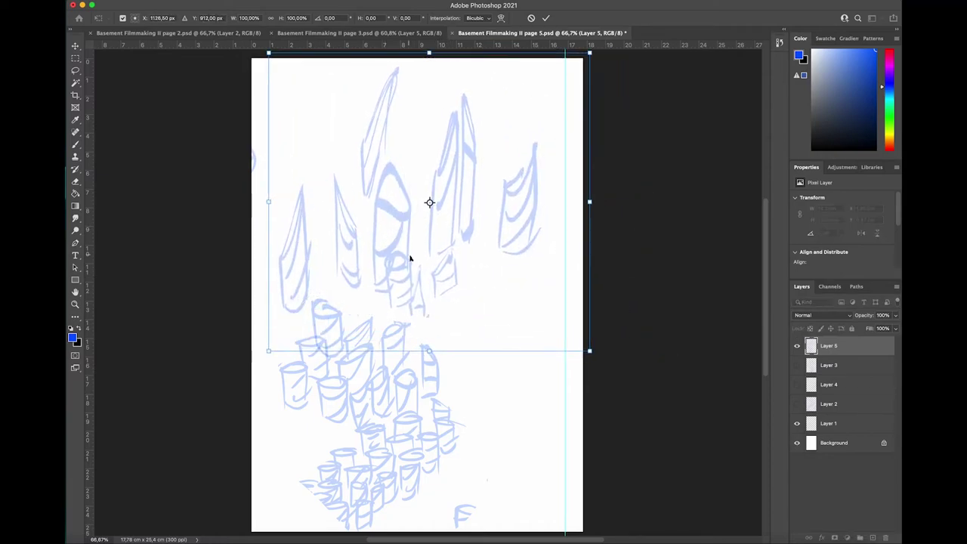
key("Return")
key("ctrl+d")
key("super+z")
key("super+z")
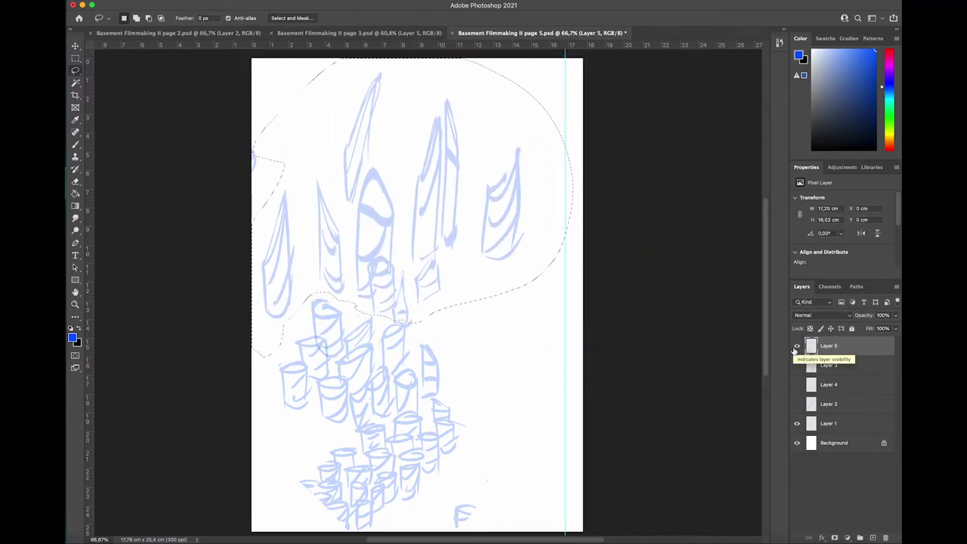
Copy the lassoed upper rolls onto a new layer and hide that layer, keeping Layer 5 visible
key("super+c")
key("super+v")
left_click(796, 366)
left_click(796, 362)
left_click(796, 347)
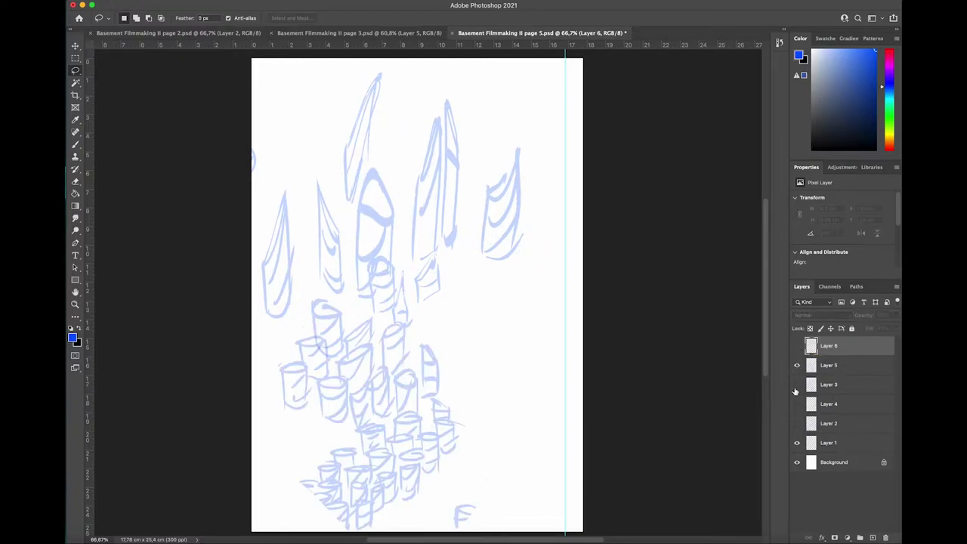
Erase the upper group of stretched rolls and the stray mark near the page's bottom edge on Layer 5
key("e")
left_click(869, 365)
left_click_drag(514, 166, 451, 300)
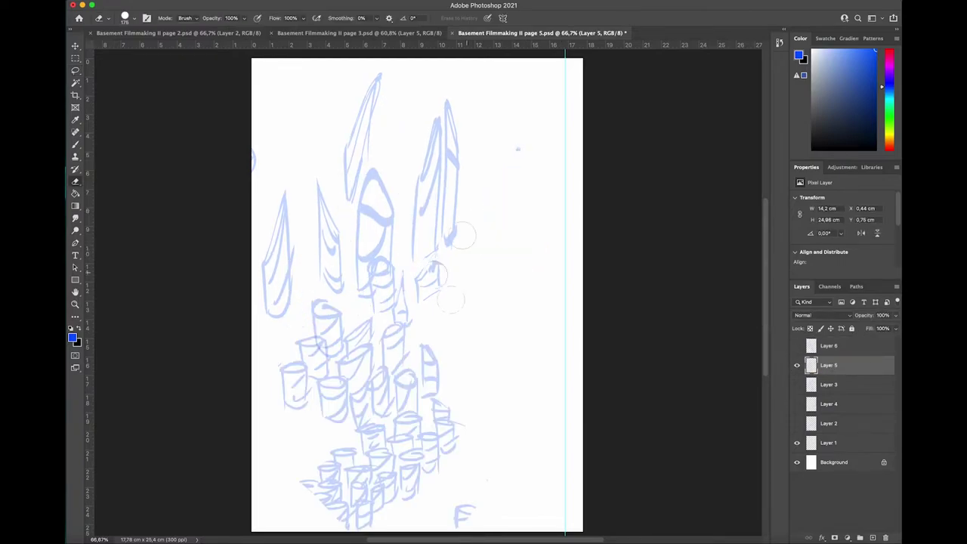
mouse_move(376, 198)
left_mouse_down()
mouse_move(337, 190)
mouse_move(275, 310)
left_mouse_up()
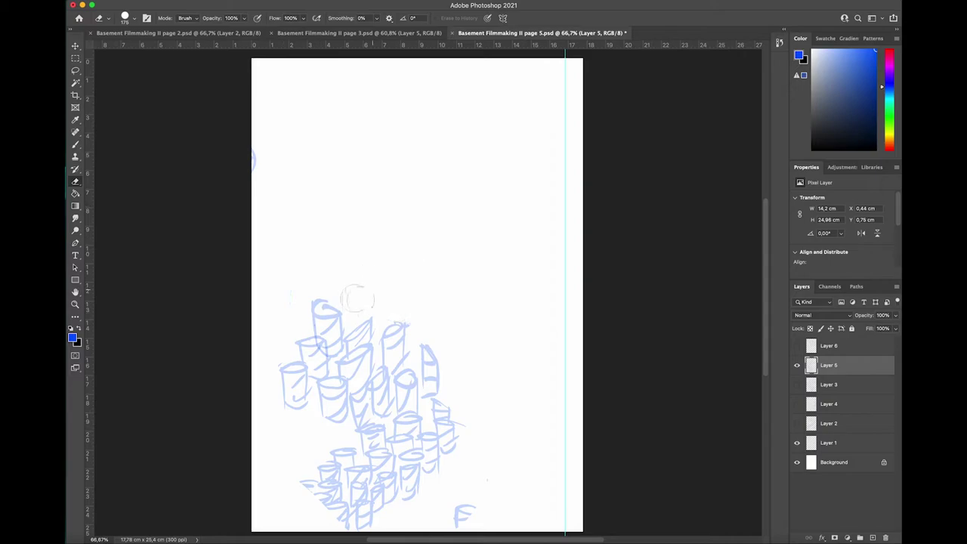
left_click_drag(483, 487, 459, 523)
Move Layer 5's remaining rolls left to the page's edge
key("super+t")
left_click_drag(467, 345, 440, 344)
key("Return")
Show Layer 6 and move its stretched rolls right and slightly up on the page
left_click(846, 346)
left_click(797, 348)
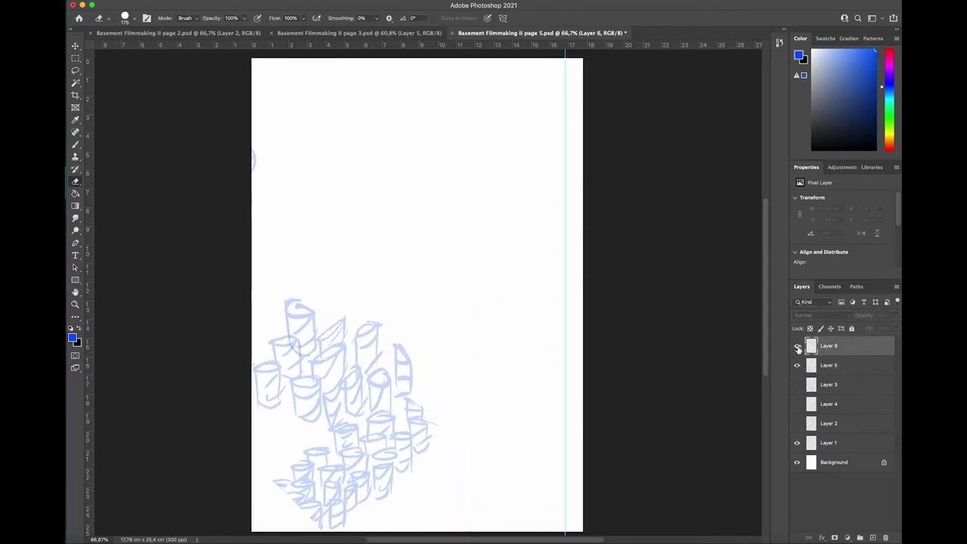
left_click(799, 347)
key("ctrl+t")
mouse_move(467, 162)
left_mouse_down()
mouse_move(497, 255)
mouse_move(537, 255)
mouse_move(523, 243)
mouse_move(516, 268)
left_mouse_up()
left_click_drag(516, 258, 518, 269)
key("Return")
Add a new layer above Layer 6 for brush sketching and set its opacity to 23%
key("b")
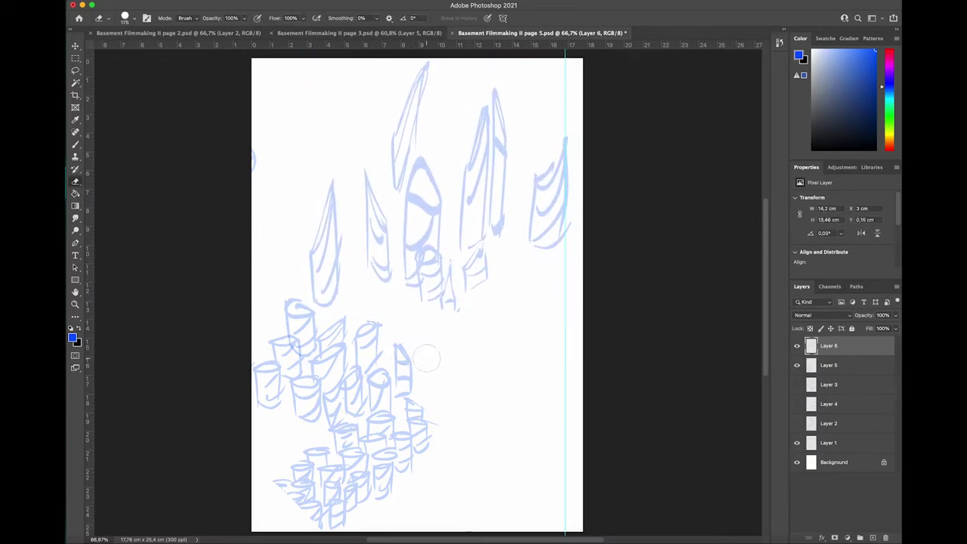
key("b")
left_click(872, 537)
left_click_drag(895, 315, 731, 301)
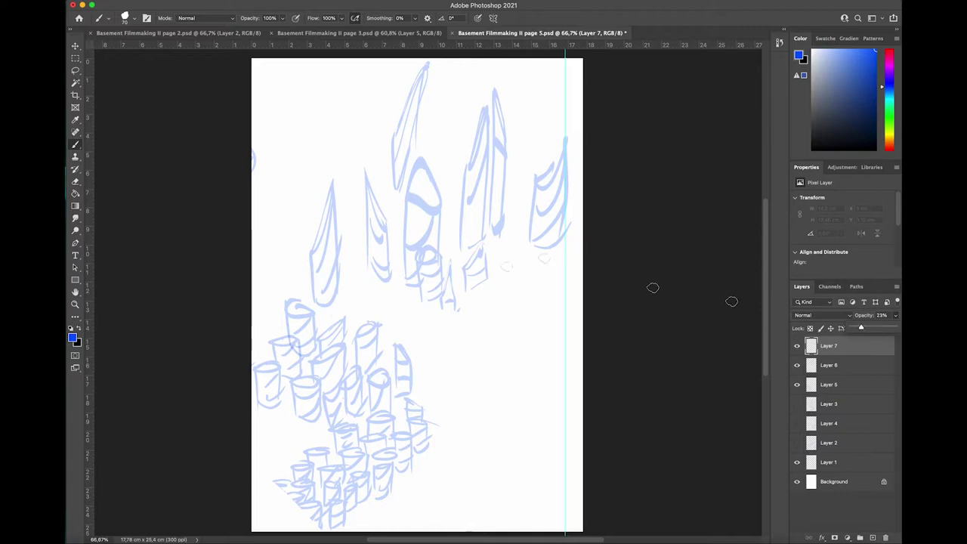
Sketch a small roll right of centre and long bent rolls running off the page's right edge on Layer 7
mouse_move(475, 345)
left_mouse_down()
mouse_move(477, 371)
mouse_move(496, 323)
left_mouse_up()
left_click_drag(496, 325, 495, 375)
left_click_drag(515, 339, 565, 153)
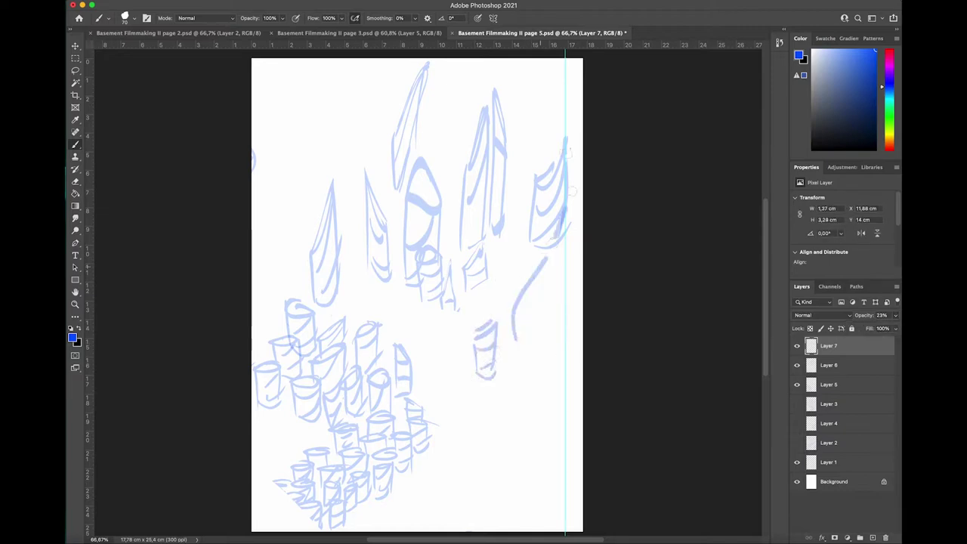
left_click_drag(572, 191, 582, 157)
left_click_drag(516, 337, 540, 338)
left_click_drag(541, 335, 583, 233)
left_click_drag(519, 315, 541, 307)
left_click_drag(548, 259, 582, 231)
mouse_move(513, 153)
left_mouse_down()
mouse_move(552, 97)
mouse_move(581, 61)
left_mouse_up()
left_click_drag(542, 143, 582, 92)
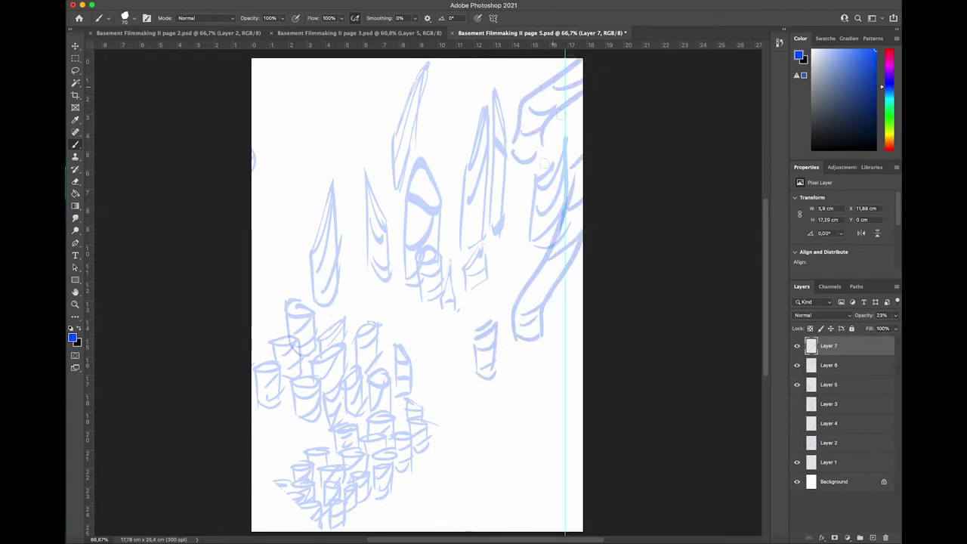
Sketch a long curved roll and two short rolls in the lower right of the page on Layer 7
mouse_move(531, 367)
left_mouse_down()
mouse_move(506, 472)
mouse_move(508, 450)
left_mouse_up()
left_click_drag(530, 364, 545, 359)
mouse_move(522, 391)
left_mouse_down()
mouse_move(536, 381)
mouse_move(533, 397)
left_mouse_up()
mouse_move(492, 442)
left_mouse_down()
mouse_move(511, 433)
mouse_move(518, 498)
left_mouse_up()
left_click_drag(538, 459, 538, 507)
left_click_drag(532, 444, 564, 428)
left_click_drag(571, 372, 539, 438)
left_click_drag(575, 378, 542, 441)
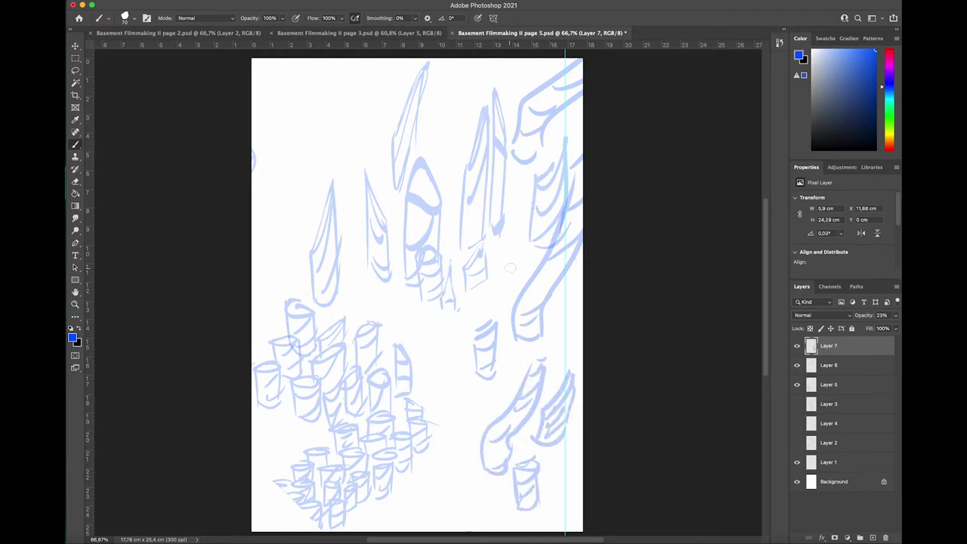
Compare Layers 7 and 6 by toggling their visibility, leaving Layer 7 hidden
left_click(796, 345)
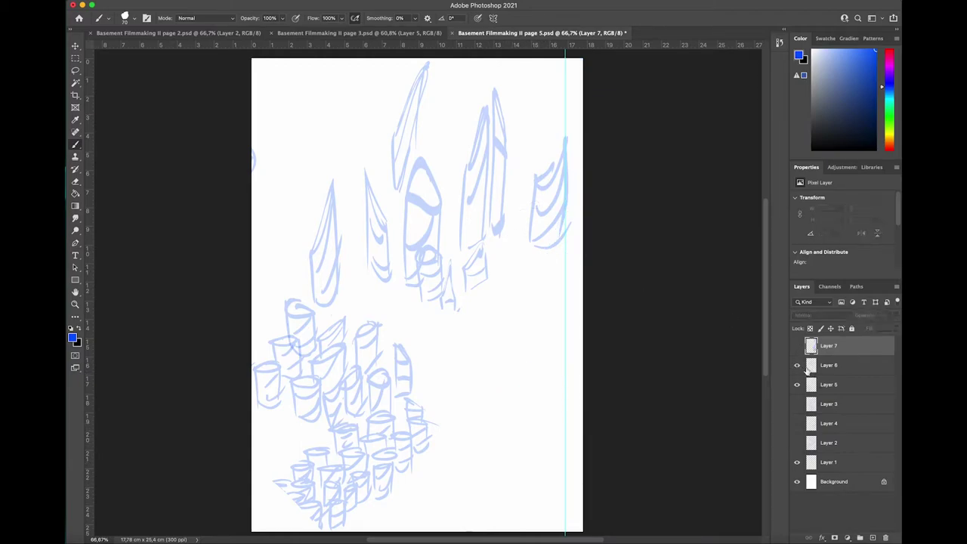
left_click(797, 346)
left_click(797, 346)
left_click(796, 366)
left_click(797, 366)
Paste a copy of the stretched rolls above Layer 6 and move it to the page's lower right
left_click(831, 387)
key("super+v")
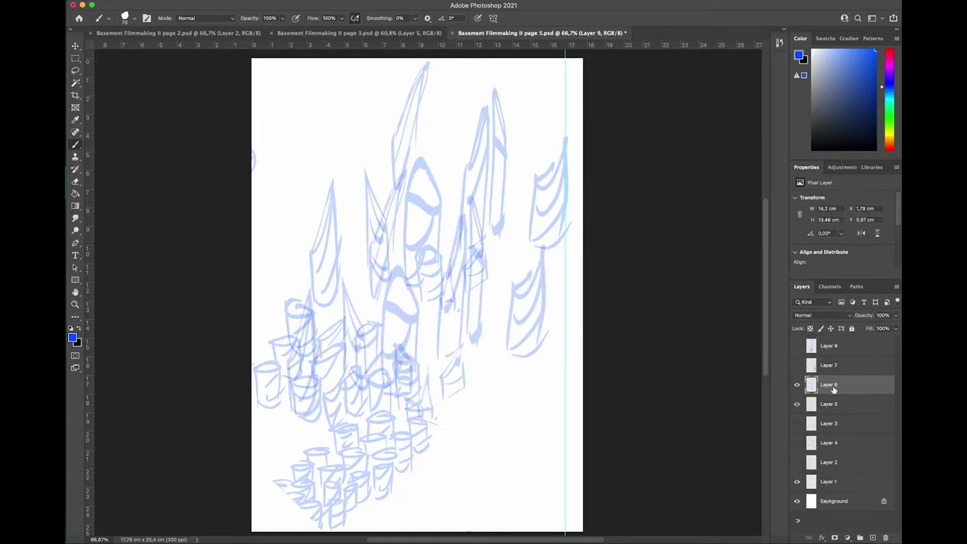
key("super+t")
mouse_move(470, 367)
left_mouse_down()
mouse_move(508, 448)
mouse_move(625, 465)
mouse_move(567, 465)
mouse_move(557, 448)
mouse_move(559, 374)
mouse_move(550, 408)
left_mouse_up()
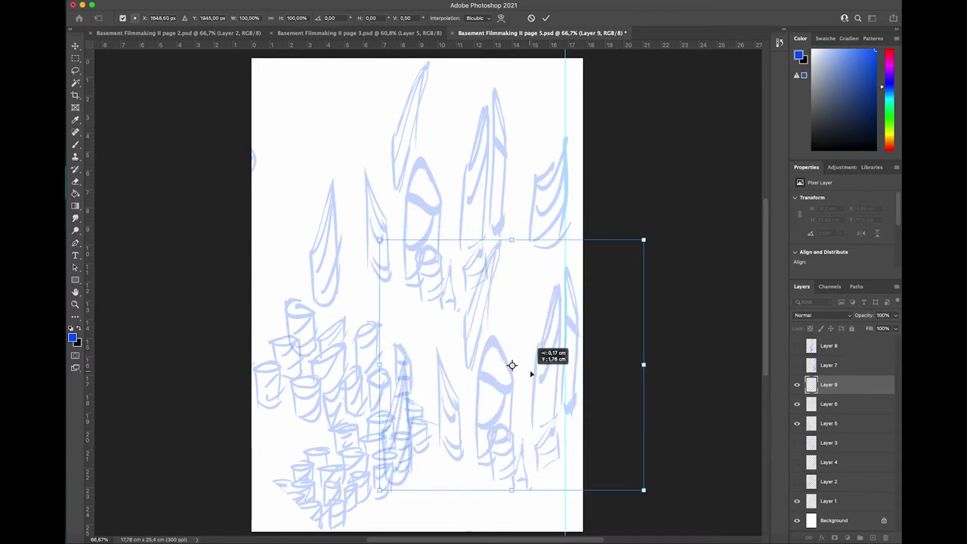
key("b")
Paste another copy of the stretched rolls, stretch its height to 123.08%, and move it to the page's upper right
key("ctrl+v")
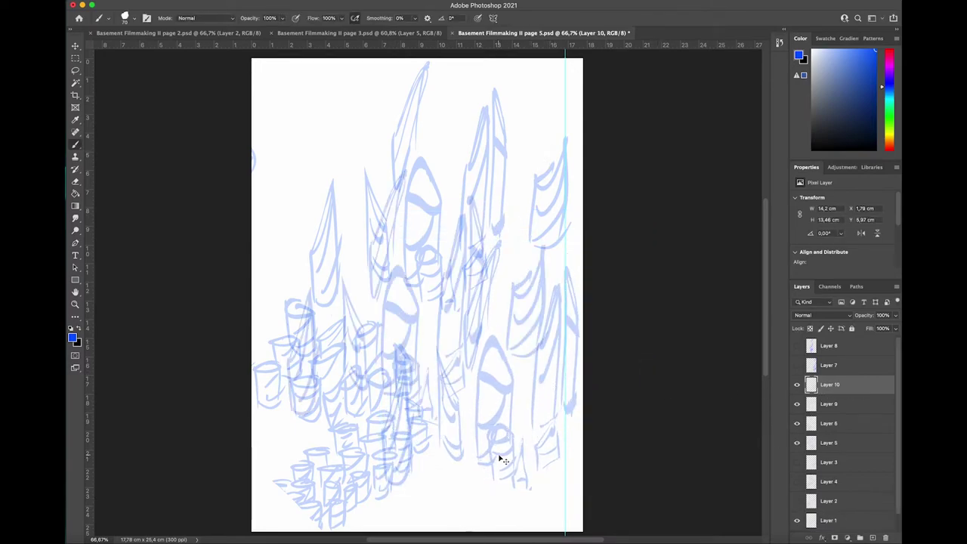
key("ctrl+t")
left_click_drag(527, 171, 488, 275)
left_click_drag(439, 137, 439, 79)
left_click_drag(448, 173, 494, 151)
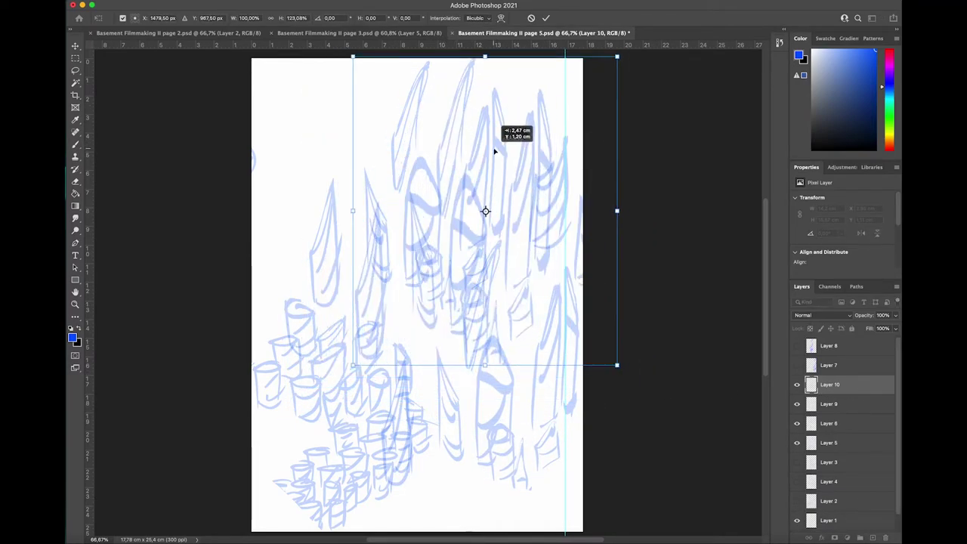
key("Return")
Erase the outlying and small lower rolls from Layer 10 while Layers 9 and 6 are hidden, and show both layers again
left_click(796, 403)
left_click(796, 423)
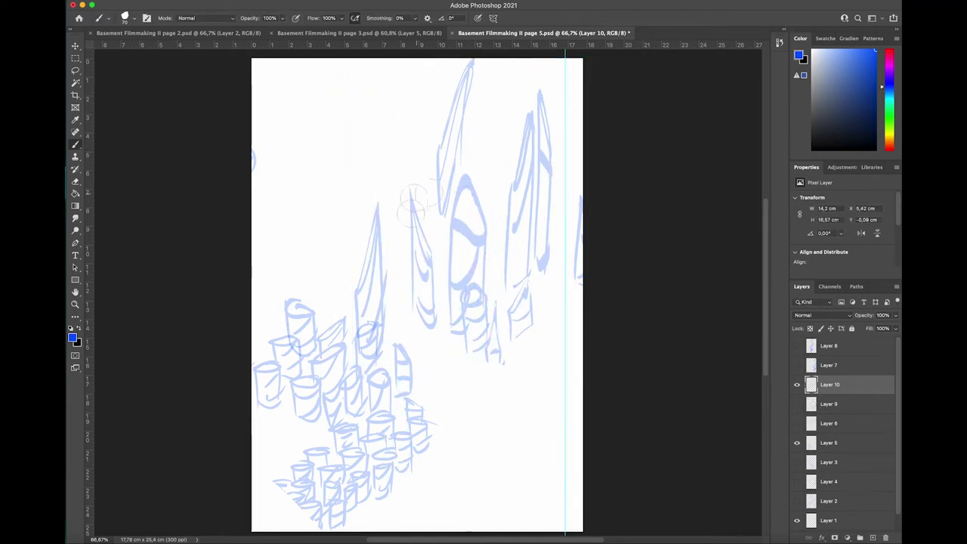
left_click_drag(410, 329, 430, 321)
left_click_drag(377, 215, 375, 353)
left_click_drag(493, 310, 498, 358)
left_click_drag(518, 332, 524, 299)
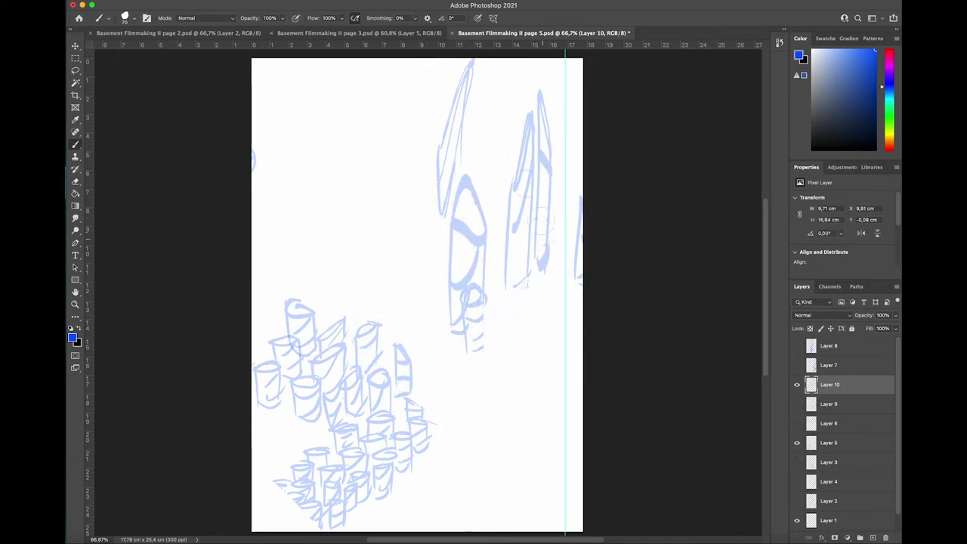
mouse_move(543, 266)
left_mouse_down()
mouse_move(546, 228)
mouse_move(433, 205)
mouse_move(574, 276)
mouse_move(595, 313)
left_mouse_up()
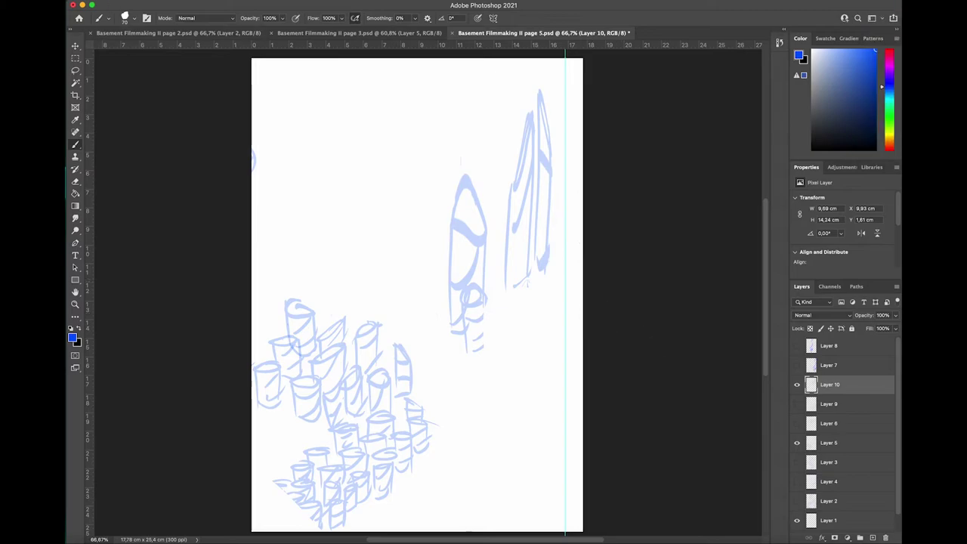
left_click(796, 403)
left_click(795, 423)
Warp Layer 10's tall rolls into wavy curves using the Liquify filter with a large brush
left_click(98, 2)
mouse_move(72, 1)
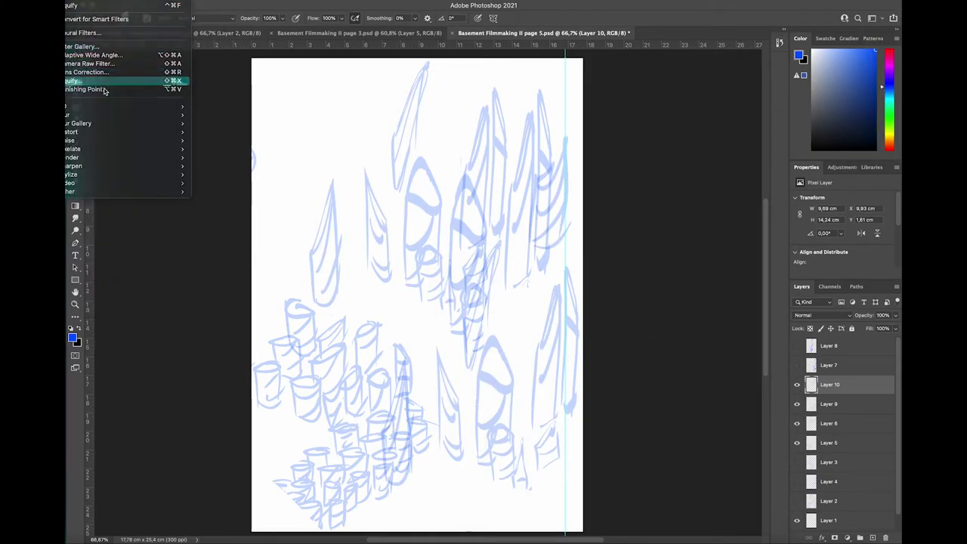
left_click(96, 80)
key("bracketright")
key("bracketright")
key("bracketright")
key("bracketright")
key("bracketright")
key("bracketright")
key("bracketright")
key("bracketright")
key("bracketright")
key("bracketright")
key("bracketright")
key("bracketright")
mouse_move(325, 201)
left_mouse_down()
mouse_move(370, 121)
mouse_move(442, 61)
mouse_move(376, 149)
mouse_move(387, 114)
mouse_move(353, 103)
mouse_move(517, 265)
mouse_move(381, 334)
mouse_move(393, 366)
mouse_move(431, 392)
mouse_move(426, 407)
mouse_move(469, 236)
mouse_move(480, 277)
mouse_move(491, 278)
mouse_move(475, 305)
mouse_move(537, 308)
mouse_move(471, 257)
mouse_move(542, 223)
left_mouse_up()
Try pulling the warped rolls toward the lower right with a smaller Liquify brush, and undo the distortions
key("bracketleft")
key("bracketleft")
key("bracketleft")
key("bracketleft")
key("bracketleft")
key("bracketleft")
key("bracketleft")
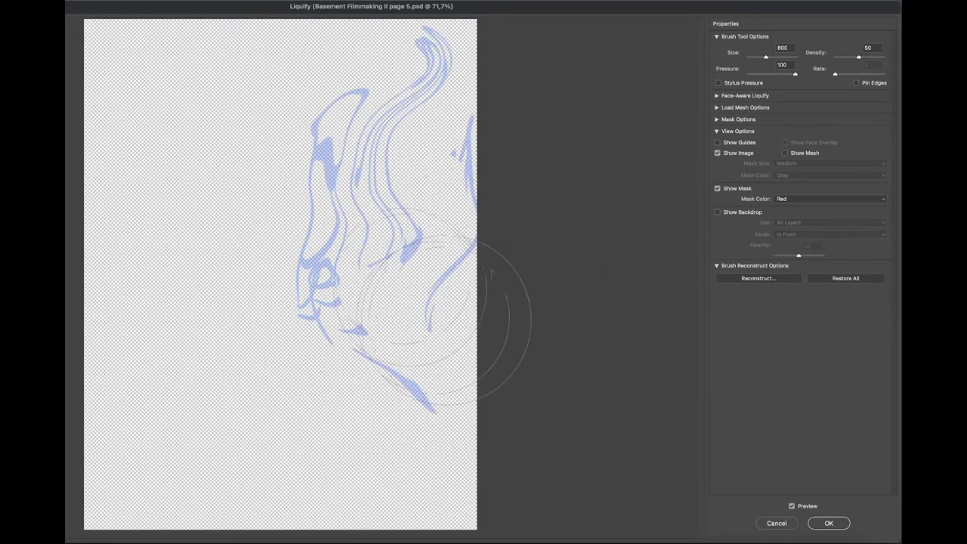
left_click_drag(415, 215, 453, 265)
key("super+z")
key("super+z")
key("super+z")
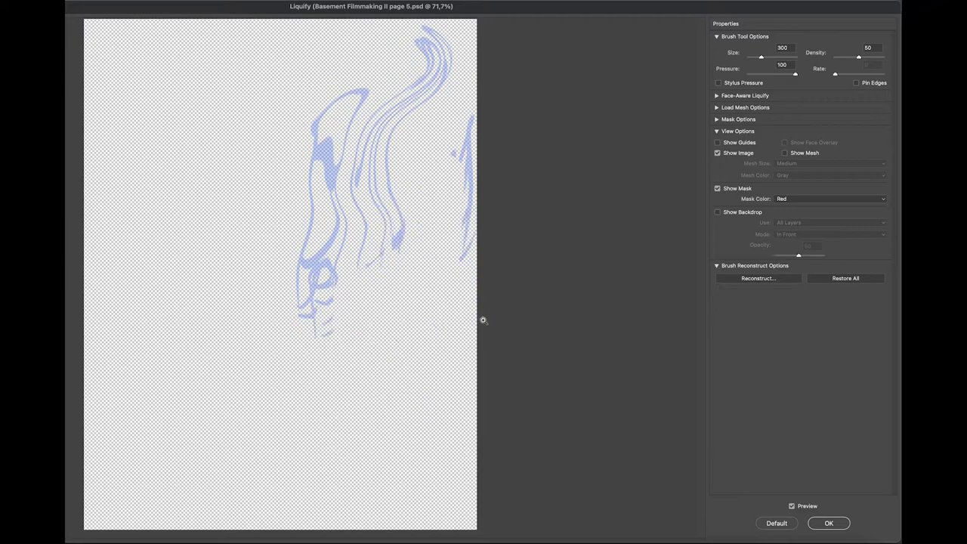
Push the rolls' lower ends outward to the left and right with a size 1300 Liquify brush, and apply the filter
left_click_drag(324, 319, 443, 409)
key("bracketright")
key("bracketright")
key("bracketright")
key("bracketright")
key("bracketright")
key("bracketright")
key("bracketright")
key("bracketright")
key("bracketright")
key("bracketright")
mouse_move(321, 272)
left_mouse_down()
mouse_move(290, 294)
mouse_move(189, 309)
left_mouse_up()
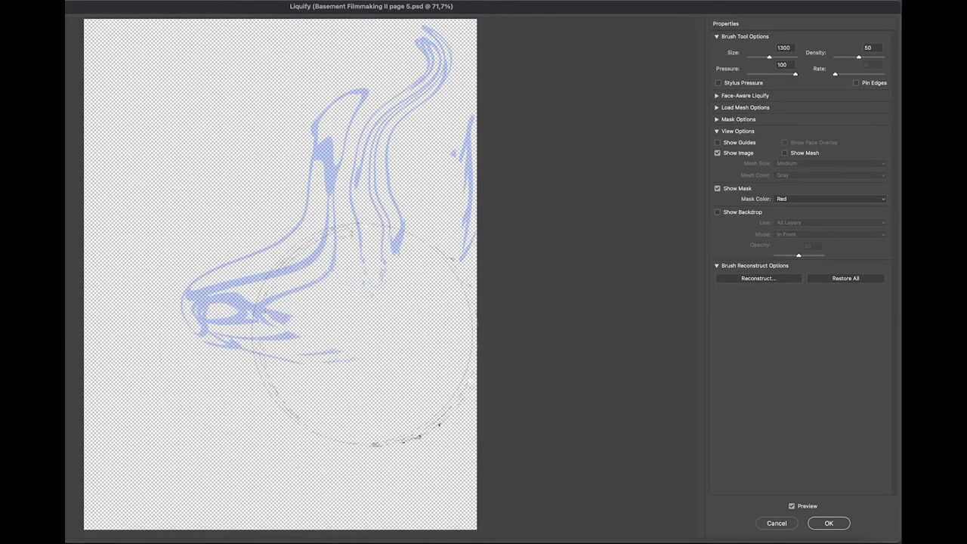
left_click_drag(364, 328, 447, 387)
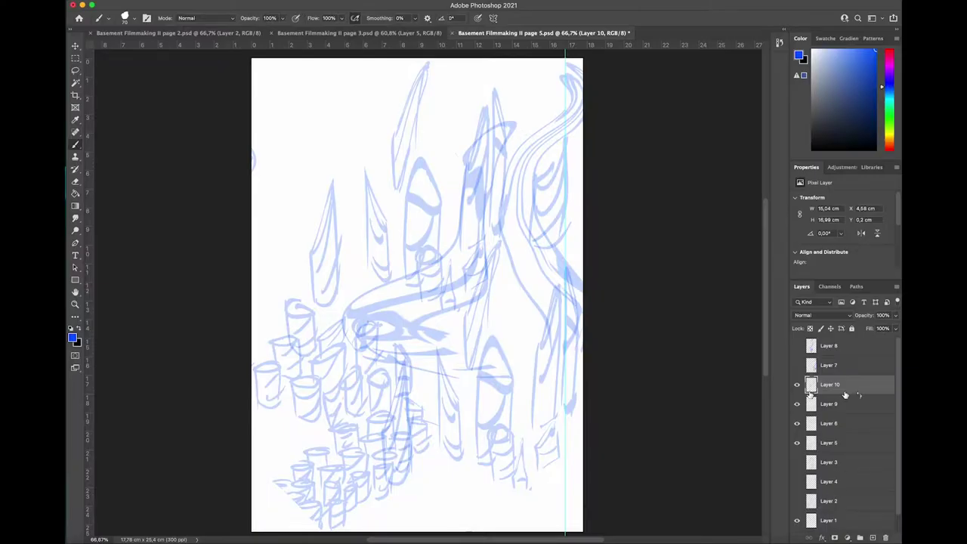
Scale the warped rolls to 76.07% by 79.17%, rotate them 19.23°, and place them at the page's upper right
mouse_move(604, 72)
left_mouse_down()
mouse_move(618, 64)
mouse_move(547, 130)
left_mouse_up()
left_click_drag(476, 325, 477, 265)
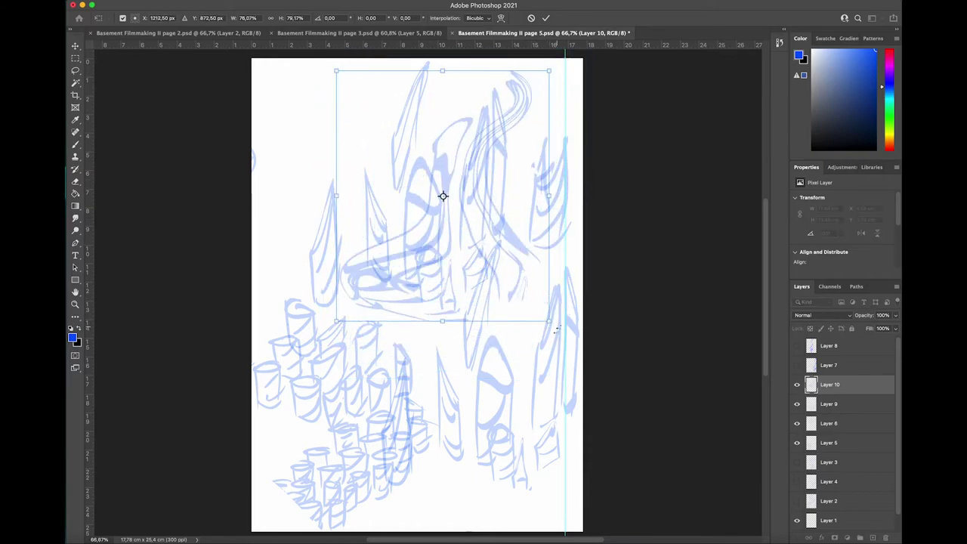
left_click_drag(565, 59, 602, 102)
left_click_drag(481, 270, 510, 243)
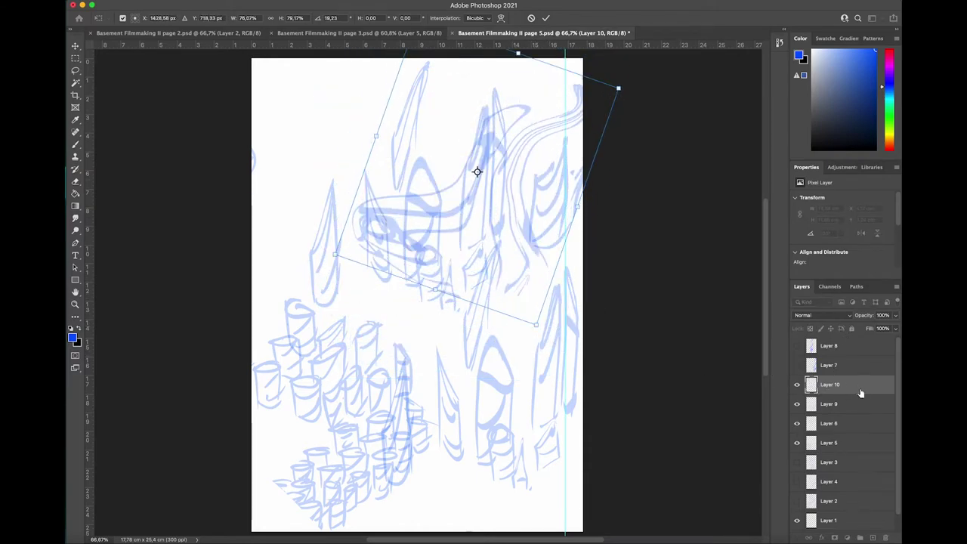
key("Return")
Delete Layer 10, and make Layer 7 visible and active
left_click(890, 537)
left_click(796, 365)
left_click(857, 365)
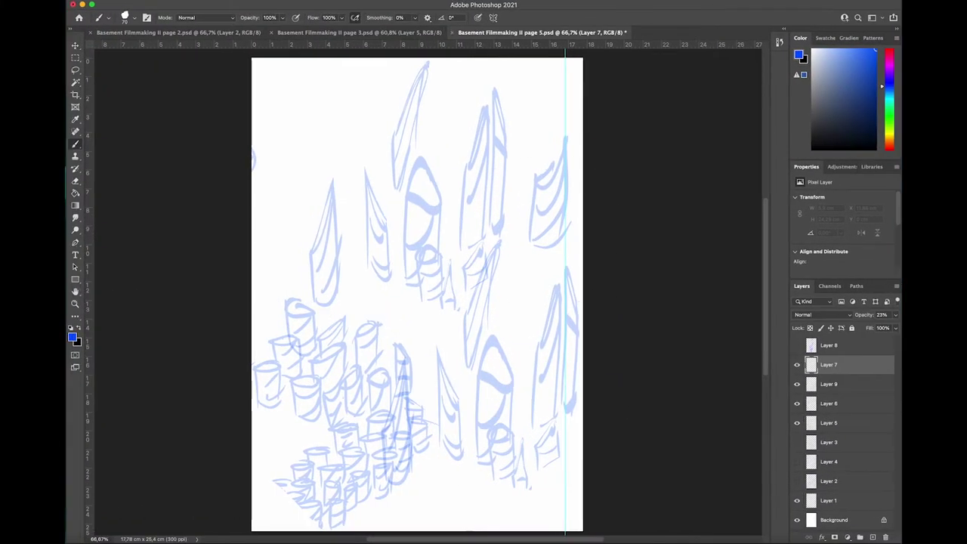
Sketch a long bent roll in red running off the page's upper right edge, with curved contour lines
left_click(888, 147)
mouse_move(503, 192)
left_mouse_down()
mouse_move(532, 194)
mouse_move(582, 101)
left_mouse_up()
left_click_drag(507, 141, 582, 80)
left_click_drag(550, 97, 576, 71)
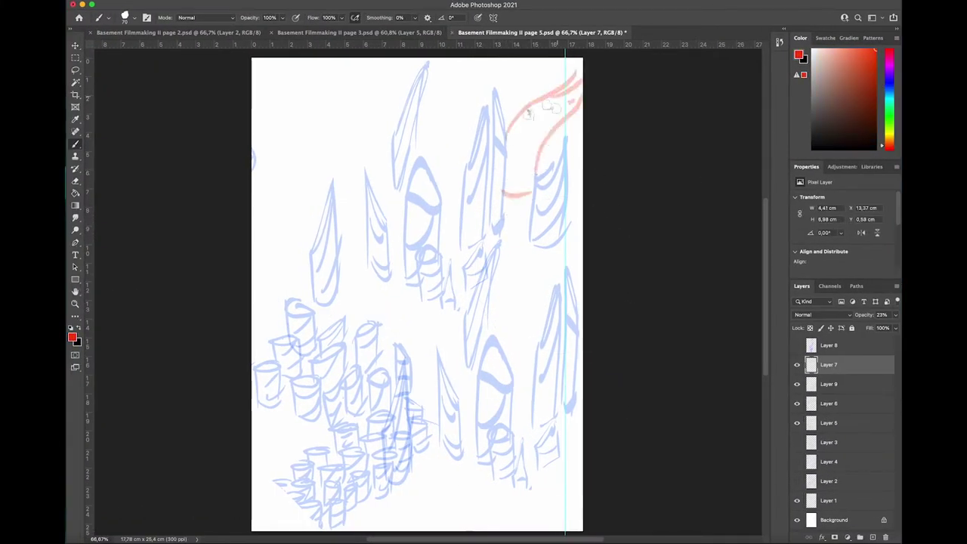
left_click_drag(528, 114, 574, 101)
left_click_drag(508, 144, 540, 135)
left_click_drag(509, 178, 530, 177)
Sketch a second bent red roll between the lower right blue rolls, and undo the extra contour stroke on the upper one
left_click_drag(514, 400, 530, 401)
left_click_drag(514, 361, 543, 244)
left_click_drag(518, 342, 539, 342)
left_click_drag(525, 318, 544, 306)
left_click_drag(540, 245, 582, 231)
mouse_move(537, 261)
left_mouse_down()
mouse_move(552, 264)
mouse_move(583, 232)
left_mouse_up()
left_click_drag(508, 175, 530, 181)
key("super+z")
Sketch a short curved red roll at the page's top edge, right of centre
mouse_move(447, 116)
left_mouse_down()
mouse_move(474, 133)
mouse_move(446, 60)
left_mouse_up()
left_click_drag(500, 95, 480, 59)
left_click_drag(451, 67, 480, 61)
mouse_move(465, 92)
left_mouse_down()
mouse_move(489, 74)
mouse_move(451, 114)
left_mouse_up()
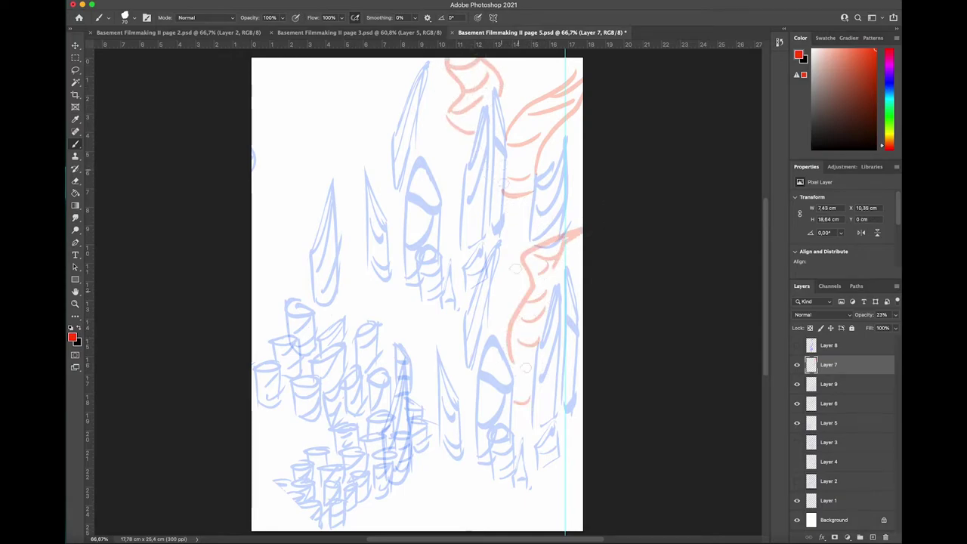
Fill the gaps around the red rolls and below the central blue rolls with green strokes
left_click(888, 107)
left_click_drag(505, 182, 528, 210)
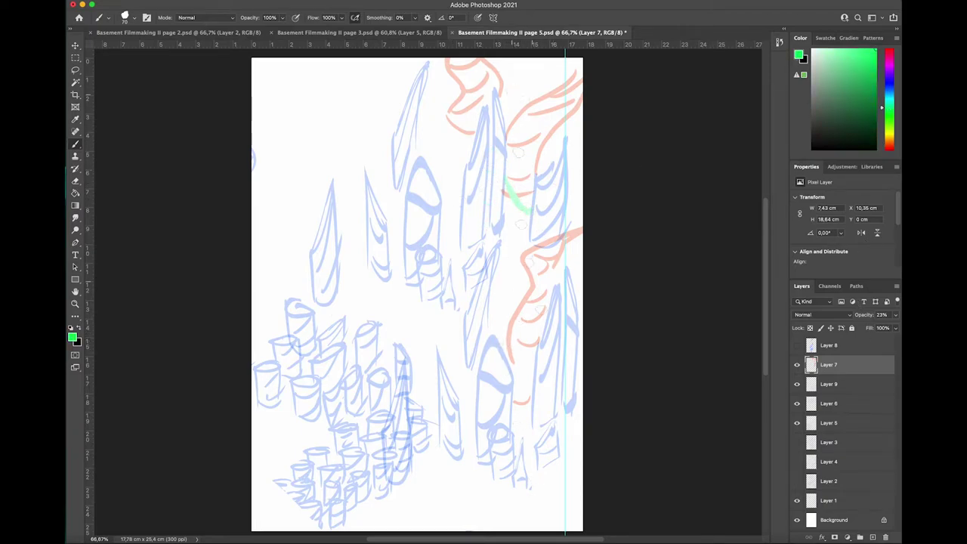
left_click_drag(534, 370, 520, 388)
left_click_drag(522, 242, 533, 240)
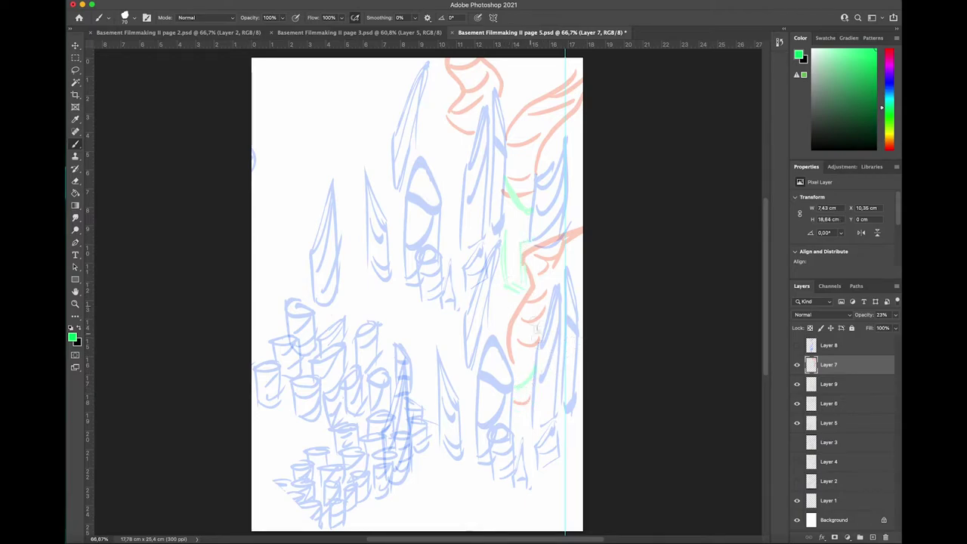
left_click_drag(496, 294, 522, 292)
mouse_move(496, 299)
left_mouse_down()
mouse_move(521, 297)
mouse_move(492, 331)
left_mouse_up()
mouse_move(435, 303)
left_mouse_down()
mouse_move(435, 313)
mouse_move(463, 318)
left_mouse_up()
left_click_drag(440, 306, 470, 302)
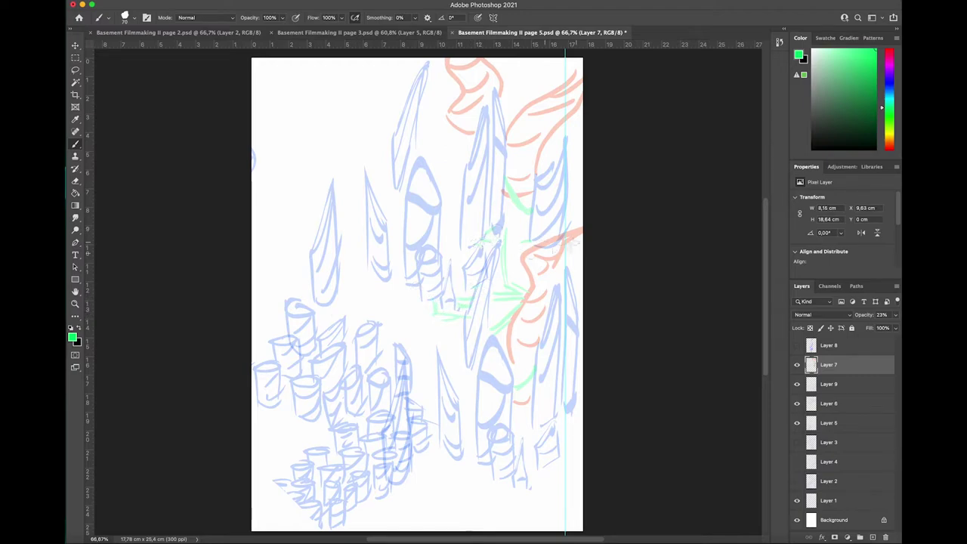
Add green filler strokes between the lower right rolls, along the right edge, and under the upper left rolls
left_click_drag(553, 419, 520, 449)
mouse_move(533, 461)
left_mouse_down()
mouse_move(521, 476)
mouse_move(531, 493)
left_mouse_up()
left_click_drag(566, 427, 581, 407)
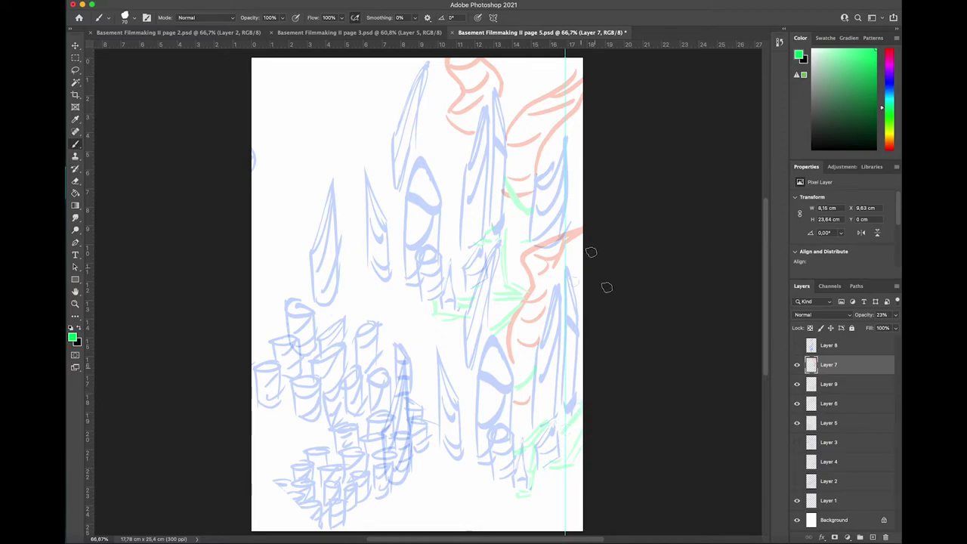
left_click_drag(576, 291, 606, 288)
left_click_drag(579, 303, 601, 297)
left_click_drag(475, 408, 463, 433)
left_click_drag(517, 408, 531, 406)
mouse_move(367, 279)
left_mouse_down()
mouse_move(343, 288)
mouse_move(418, 304)
left_mouse_up()
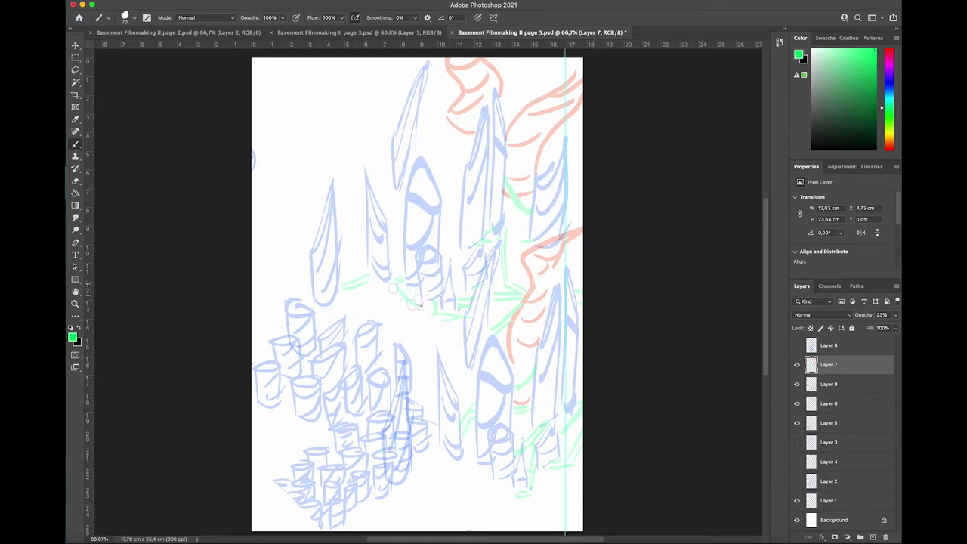
Replace the short red roll at the page's top edge with a larger red roll curving up off the page
left_click_drag(488, 121, 476, 118)
key("super+z")
left_click_drag(889, 137, 888, 149)
mouse_move(437, 137)
left_mouse_down()
mouse_move(461, 160)
mouse_move(548, 62)
mouse_move(520, 59)
left_mouse_up()
mouse_move(464, 83)
left_mouse_down()
mouse_move(499, 95)
mouse_move(542, 59)
left_mouse_up()
Add green filler strokes between the red rolls in the upper right and above the blue roll near the right edge
left_click(888, 114)
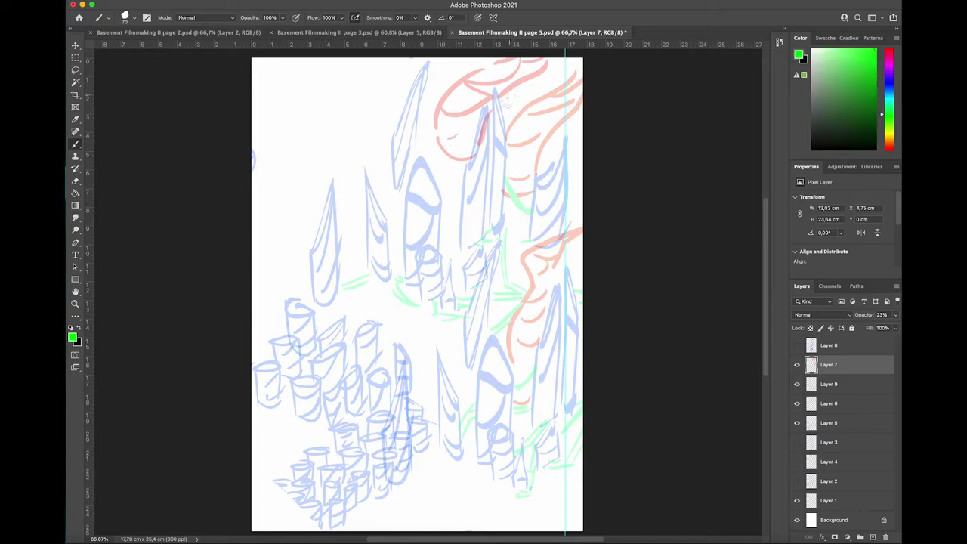
left_click_drag(509, 93, 546, 92)
left_click_drag(549, 65, 573, 65)
left_click_drag(538, 169, 551, 168)
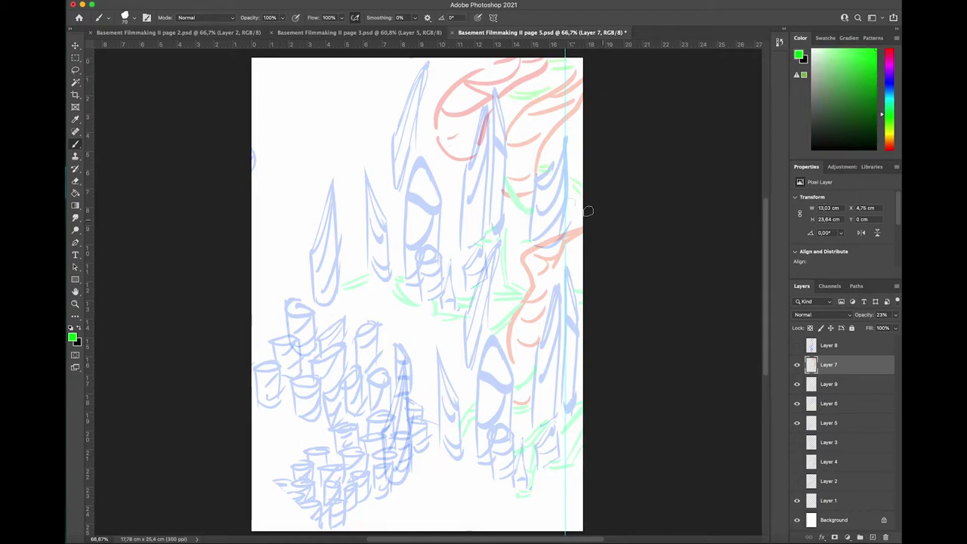
Add short green filler strokes beneath the large red roll at the top of page 5
left_click_drag(441, 160, 461, 158)
key("super+z")
key("super+z")
key("super+z")
left_click_drag(436, 153, 466, 163)
key("super+z")
key("super+shift+z")
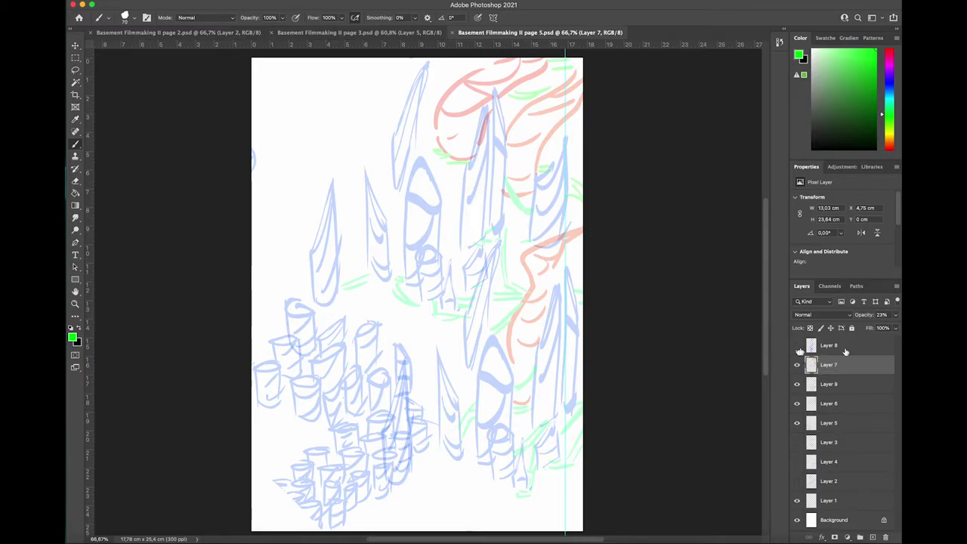
Delete the hidden Layers 8, 3, 4 and 2 from page 5 and hide the Background
left_click(797, 348)
left_click(798, 347)
left_click(863, 347)
key("Delete")
left_click(858, 426)
key("Delete")
key("Delete")
key("Delete")
left_click(797, 443)
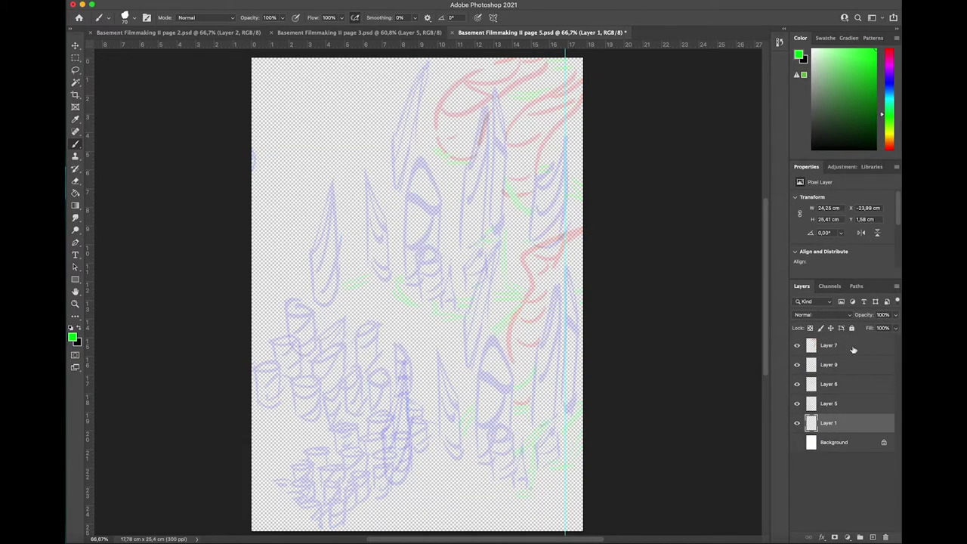
On page 3's dialogue layer, write "Oh. Cool." in blue with a speech tail beside the doorway figure, then hide that layer
left_click(369, 32)
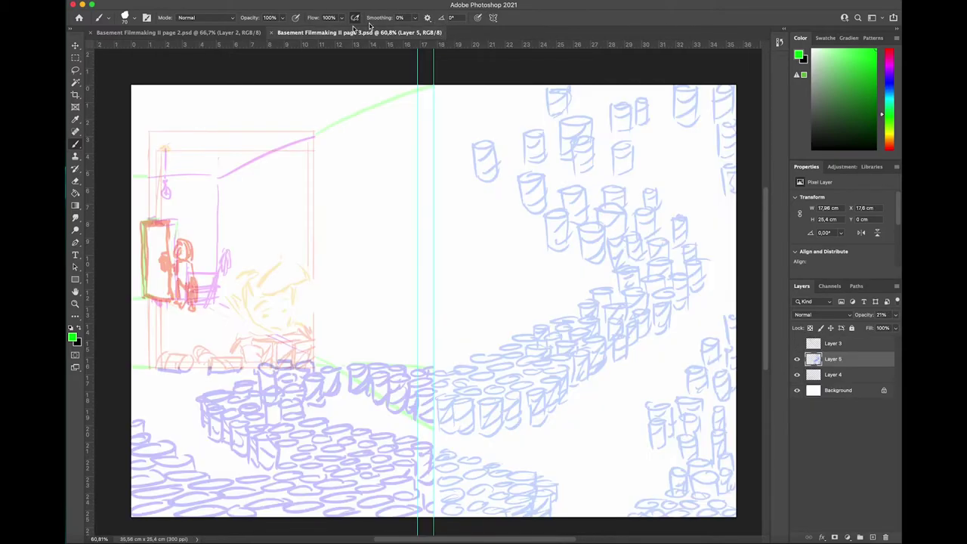
left_click(797, 344)
left_click(888, 84)
left_click_drag(197, 248, 204, 247)
key("super+z")
left_click(888, 116)
left_click(830, 342)
key("super+z")
left_click(889, 83)
left_click_drag(200, 220, 209, 226)
left_click_drag(208, 234, 208, 242)
left_click_drag(213, 236, 219, 233)
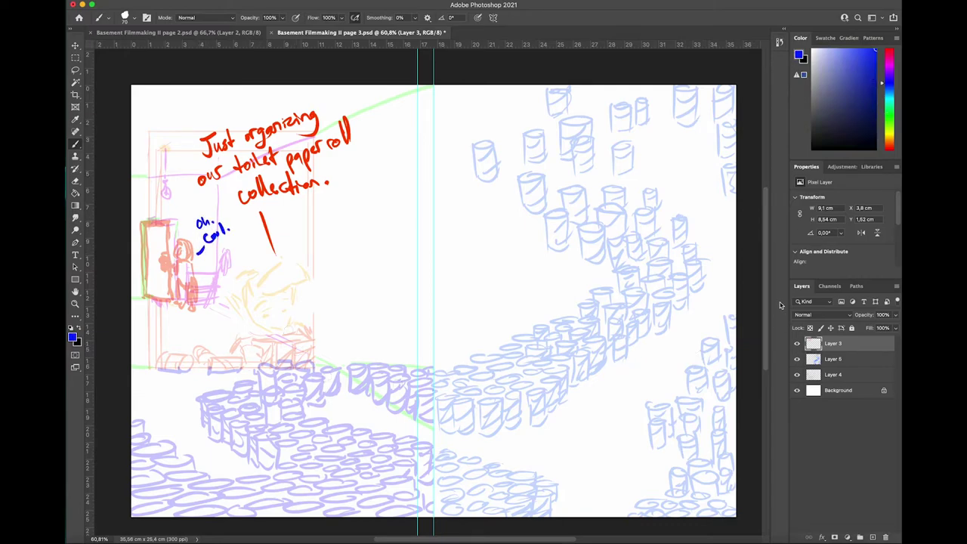
left_click(797, 342)
On a new layer of page 2, ink the back wall's ceiling line, corner and floor line in black
left_click(272, 32)
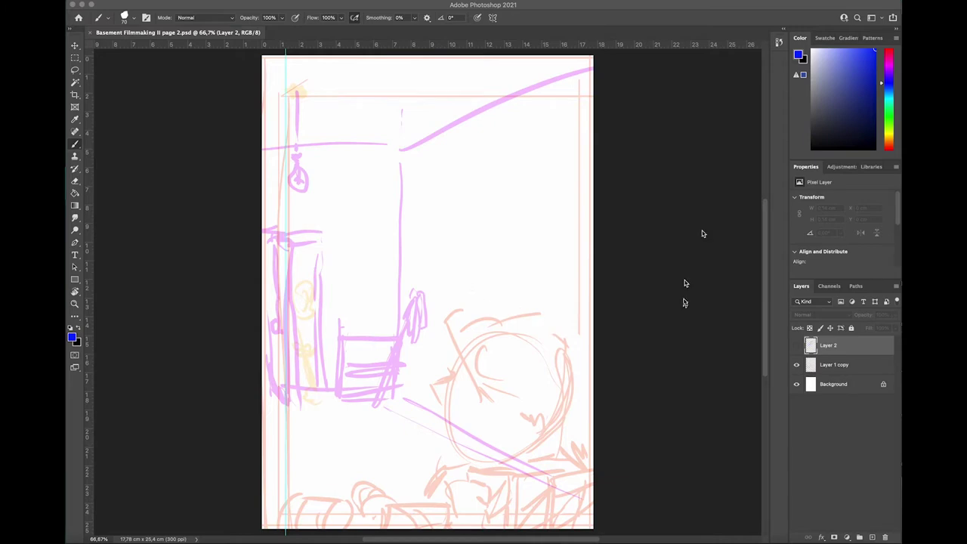
left_click(856, 533)
key("d")
left_click(859, 536)
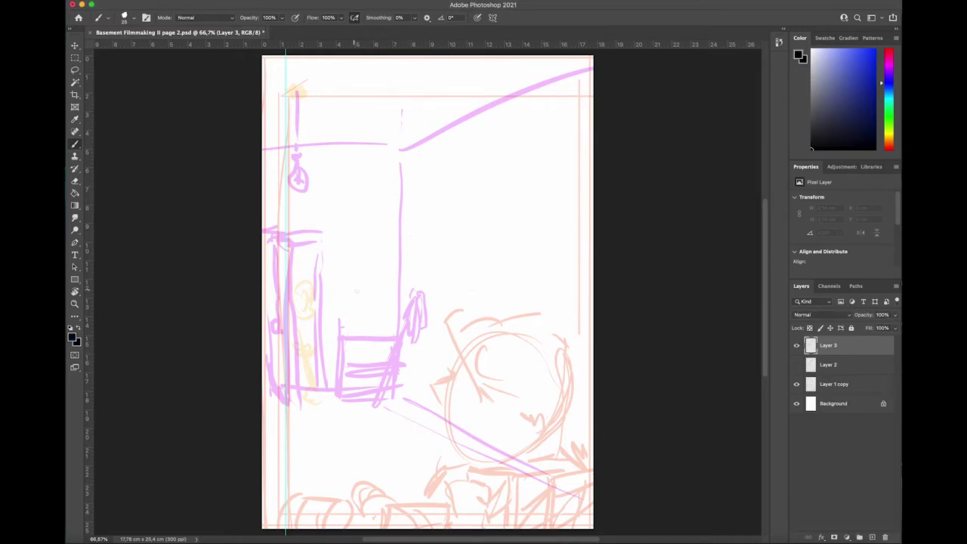
mouse_move(400, 147)
left_mouse_down()
mouse_move(400, 388)
mouse_move(262, 389)
mouse_move(262, 146)
left_mouse_up()
Ink the side wall's receding ceiling edge up to the page's top and its floor edge down to the page's right border
left_click(592, 60, "shift")
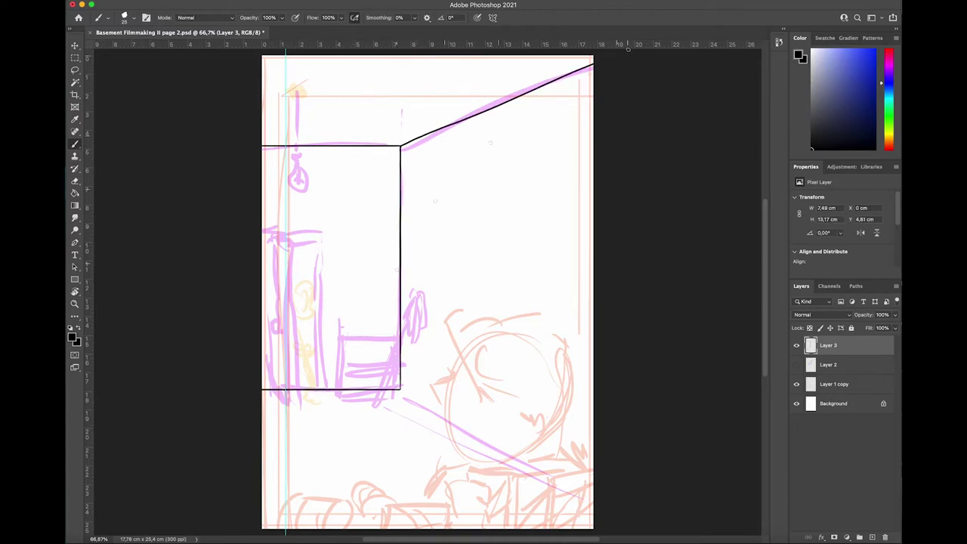
key("super+z")
left_click(551, 55, "shift")
key("super+z")
left_click(550, 55, "shift")
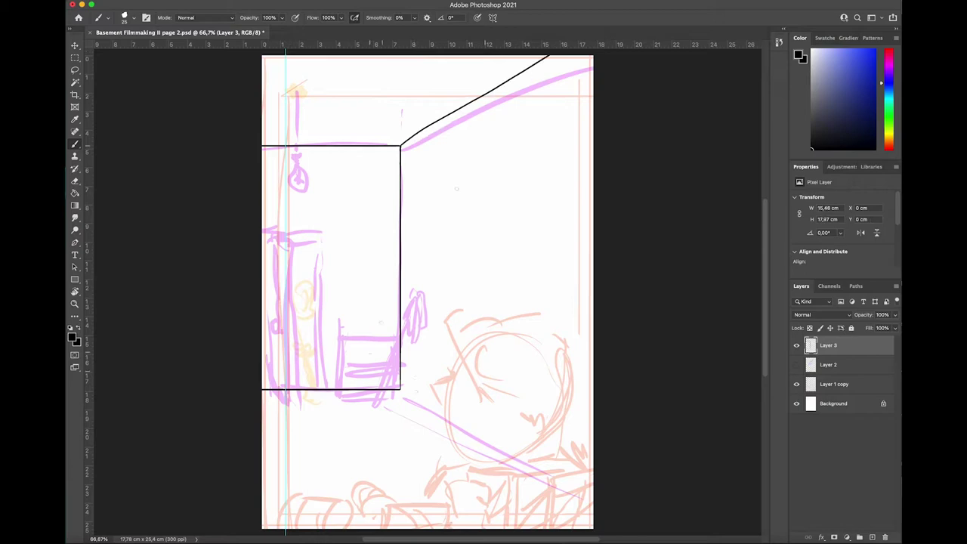
left_click(401, 390)
left_click(593, 499, "shift")
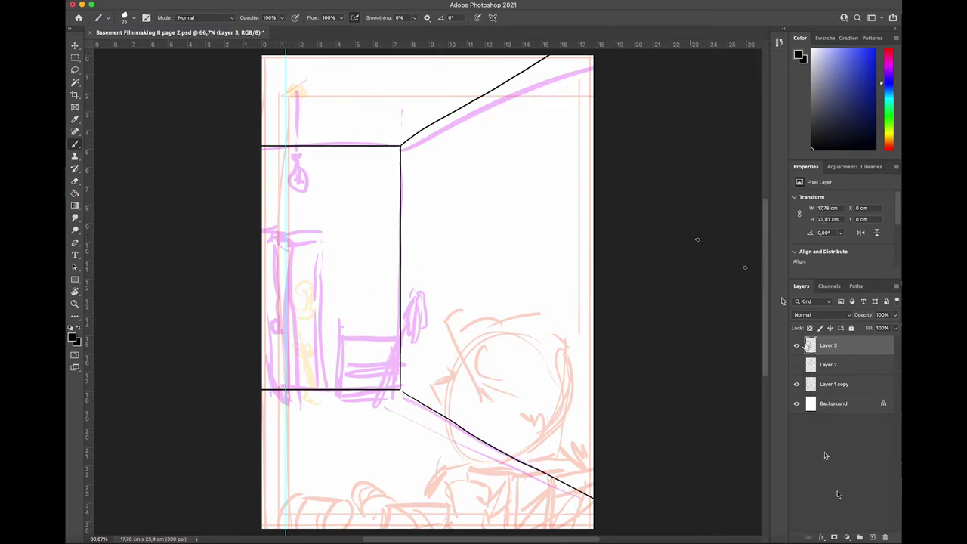
On a new layer, ink the shelf unit's frame as a double-lined rectangle in the room's back corner
key("super+shift+alt+n")
left_click(345, 337)
left_click(344, 394, "shift")
left_click(400, 394, "shift")
left_click(404, 395, "shift")
left_click(404, 337, "shift")
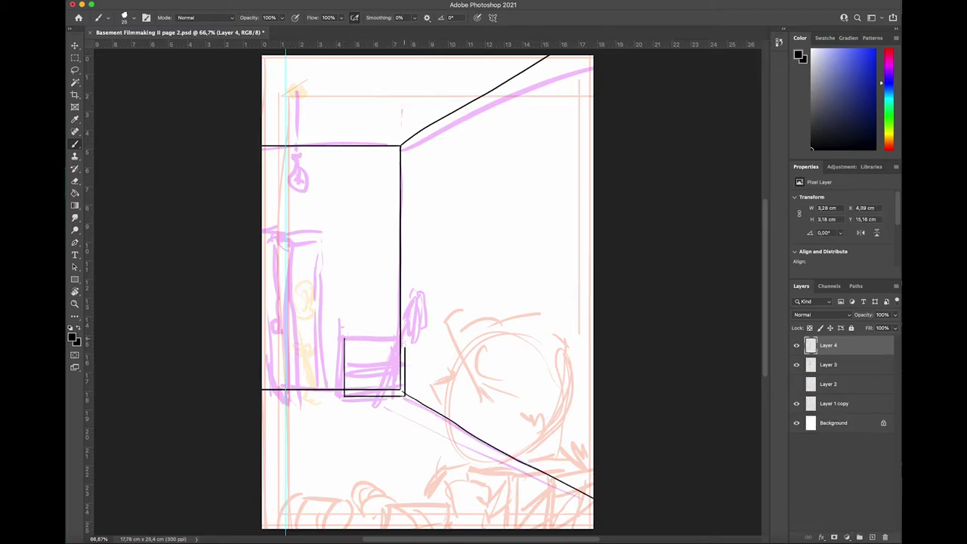
left_click(344, 337, "shift")
mouse_move(342, 398)
left_mouse_down()
mouse_move(399, 399)
mouse_move(406, 335)
left_mouse_up()
mouse_move(407, 334)
left_mouse_down()
mouse_move(341, 334)
mouse_move(341, 396)
left_mouse_up()
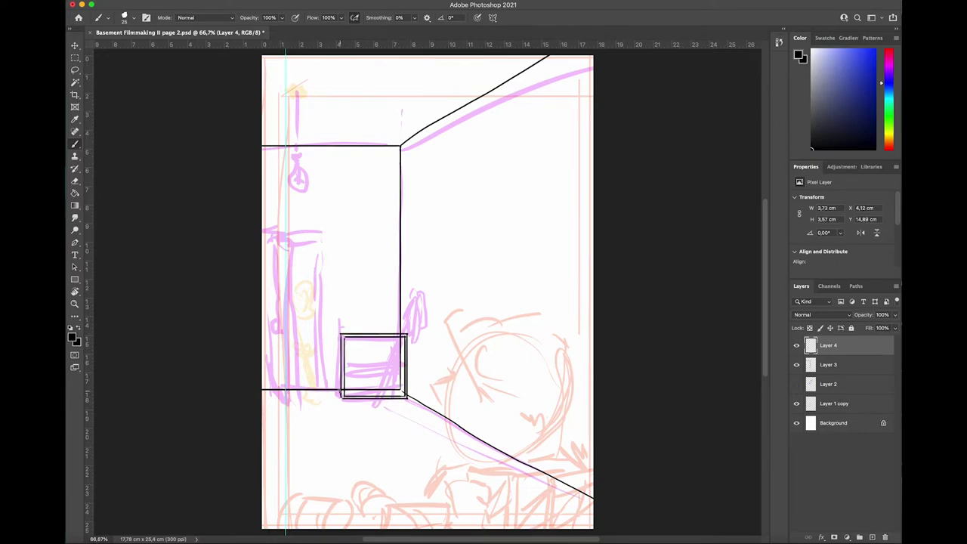
Ink the horizontal shelf boards inside the frame and nudge the shelf unit slightly upward
left_click_drag(363, 354, 404, 353)
left_click_drag(345, 356, 402, 355)
mouse_move(346, 373)
left_mouse_down()
mouse_move(405, 373)
mouse_move(394, 382)
left_mouse_up()
key("ctrl+t")
key("Return")
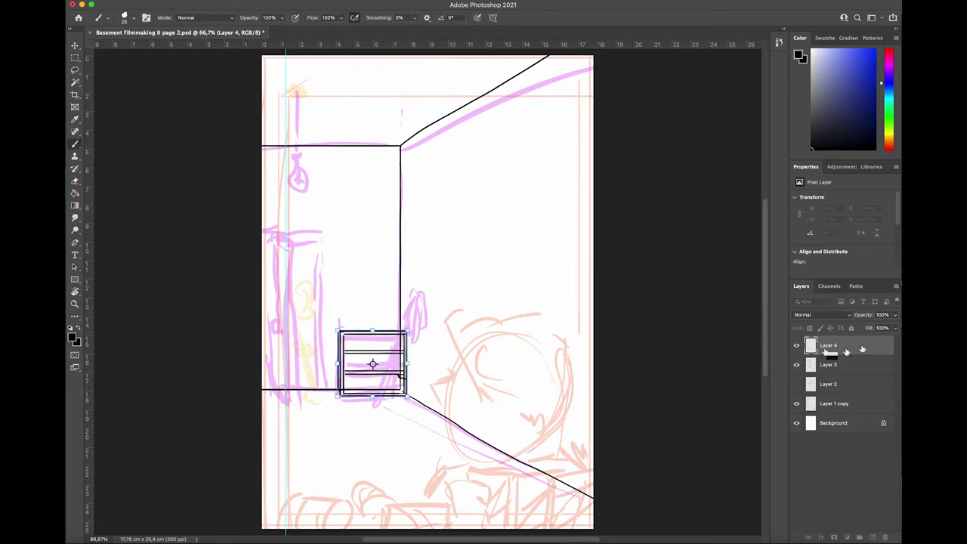
key("b")
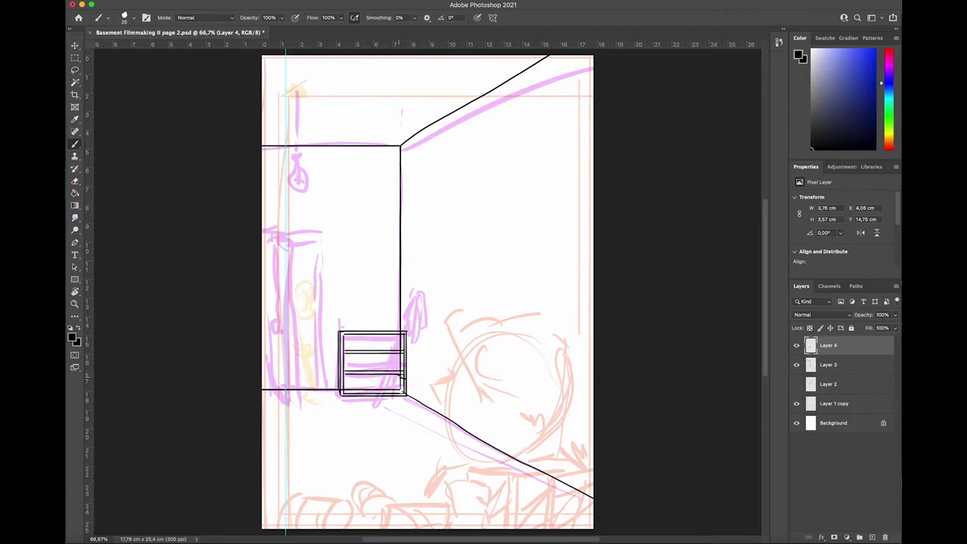
Clear the wall and floor lines showing through the shelf unit on Layer 3 and merge the shelf layer down into it
left_click(854, 364)
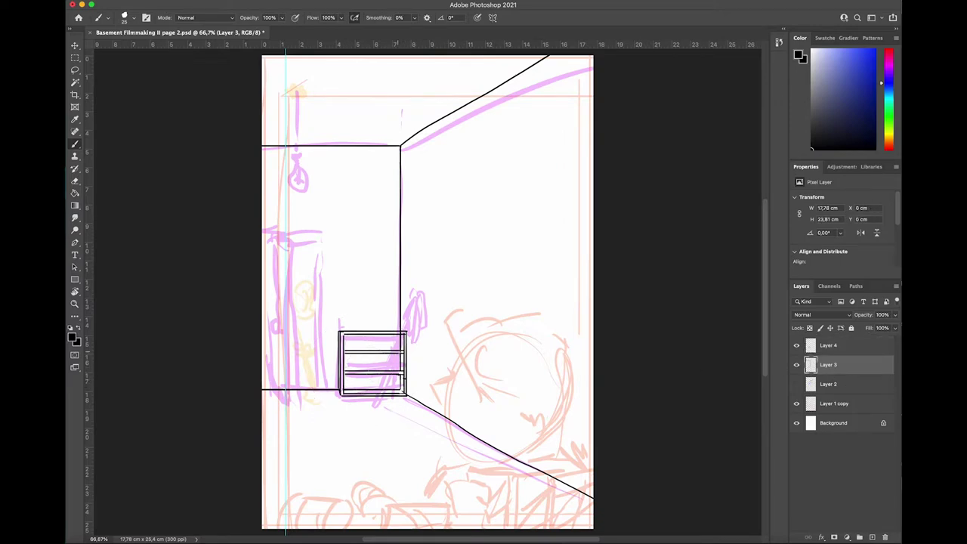
left_click(848, 346)
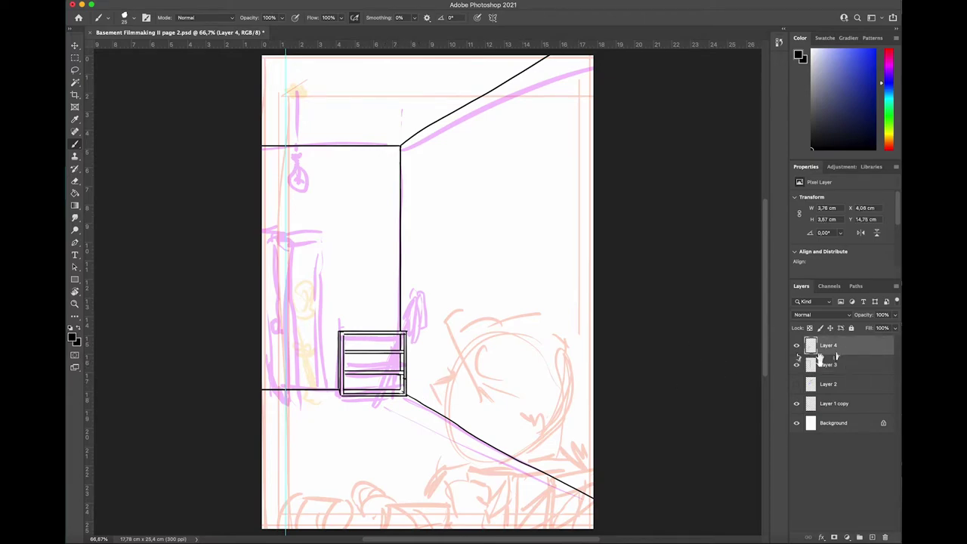
right_click(854, 345)
left_click(809, 394)
On a new layer, ink the mop's head and handle leaning against the shelf unit and nudge it slightly upward
left_click(873, 536)
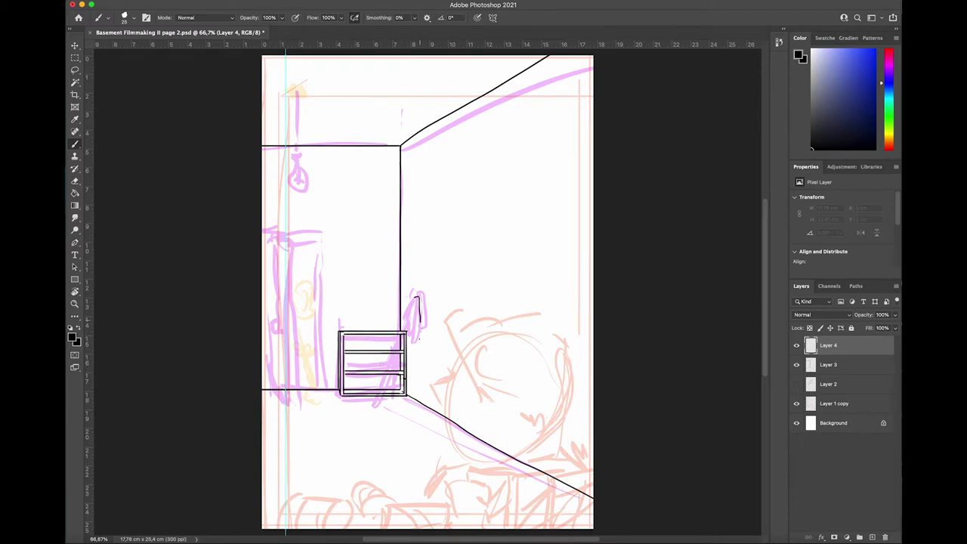
mouse_move(419, 340)
left_mouse_down()
mouse_move(414, 300)
mouse_move(422, 306)
mouse_move(410, 302)
left_mouse_up()
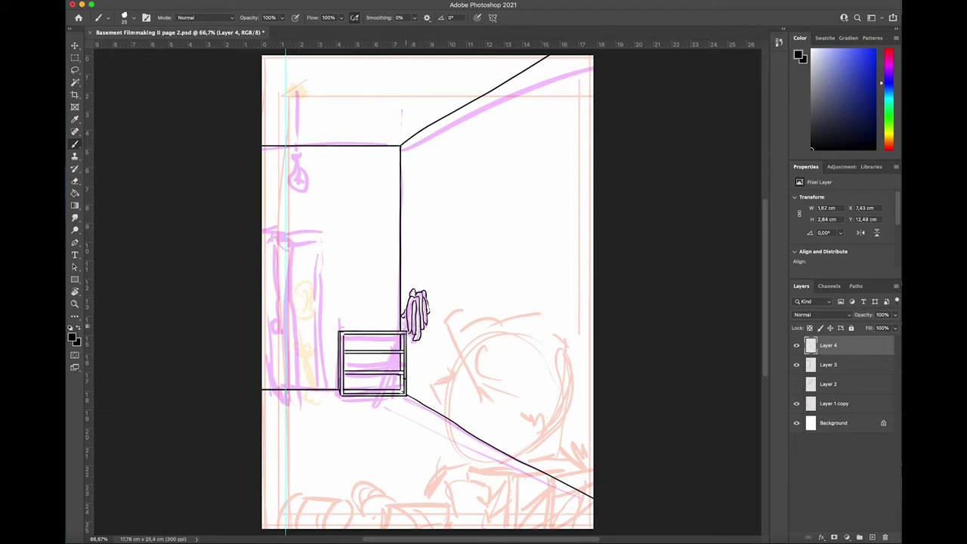
left_click_drag(408, 325, 377, 408)
scroll(426, 340, "left", 10)
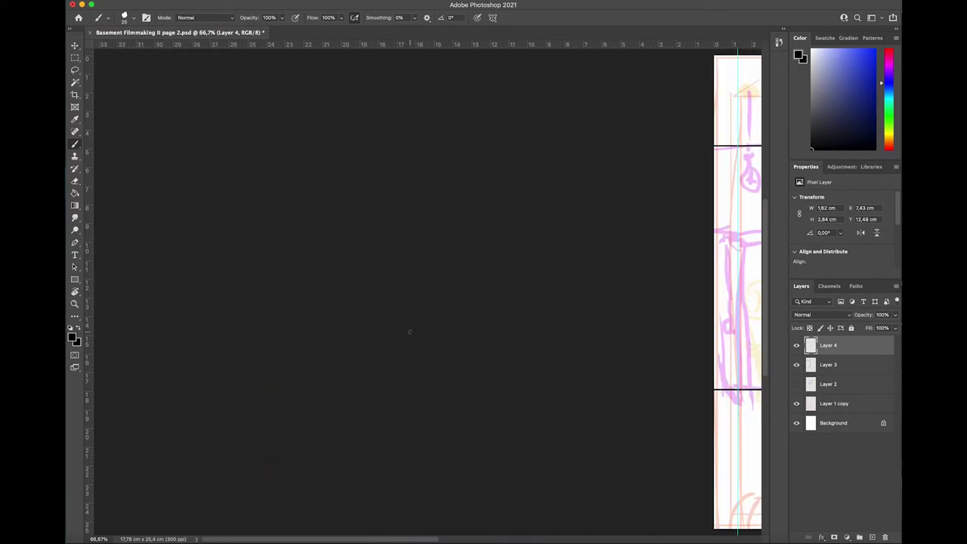
scroll(410, 331, "right", 8)
key("super+z")
key("super+z")
mouse_move(447, 394)
left_mouse_down()
mouse_move(479, 315)
mouse_move(446, 393)
left_mouse_up()
key("super+z")
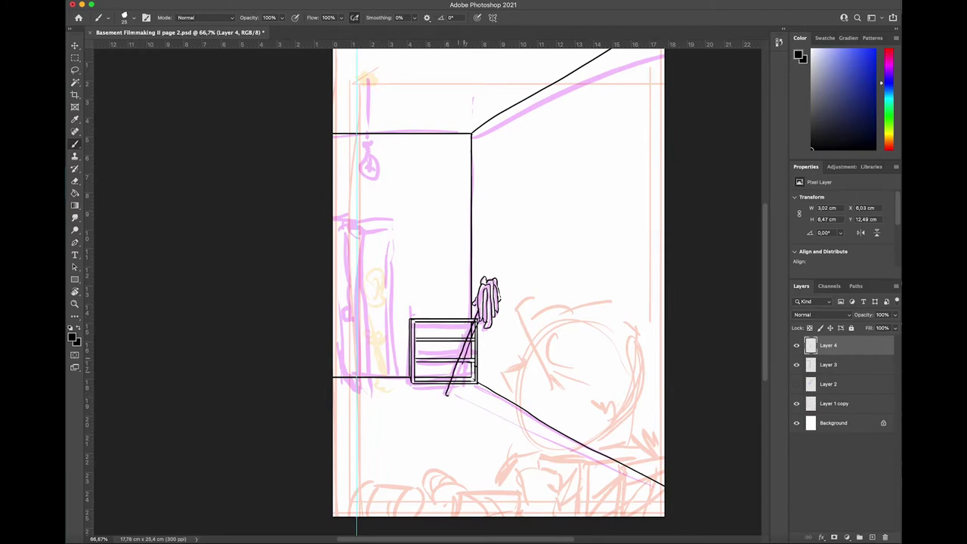
key("super+t")
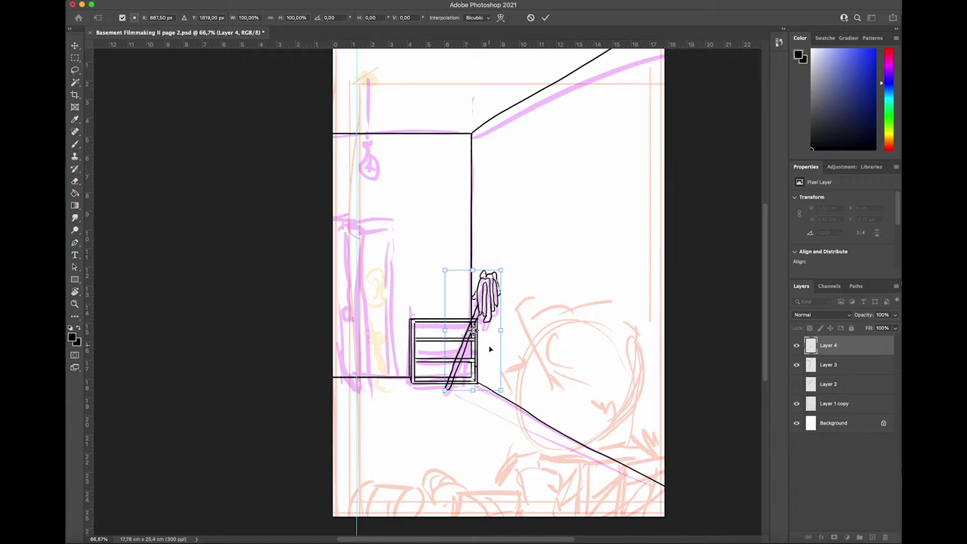
key("Return")
key("b")
Clear the shelf lines inside the mop handle on Layer 3 and merge the mop layer down into it
left_click(856, 368)
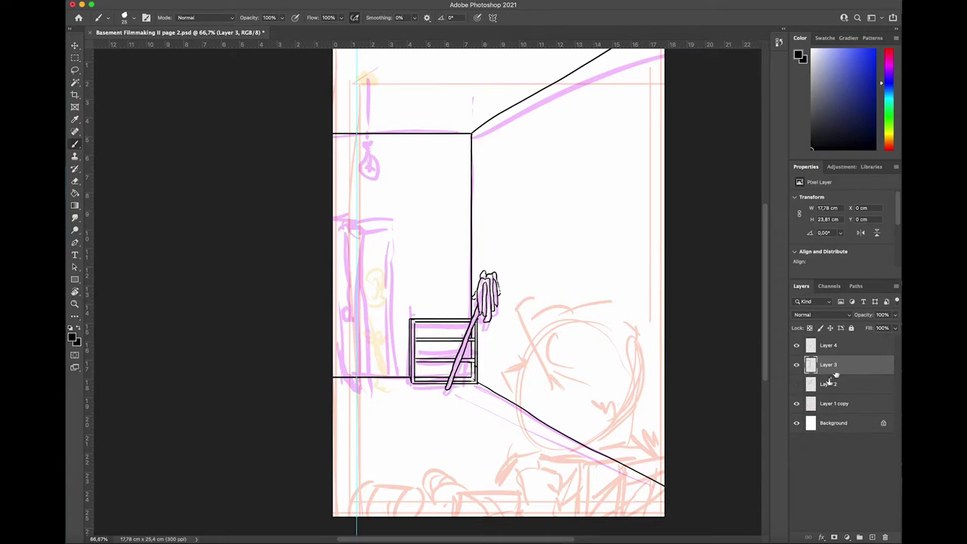
right_click(861, 349)
left_click(841, 395)
On a new layer, ink the hanging light bulb with its ceiling mount, cord and socket
left_click(872, 537)
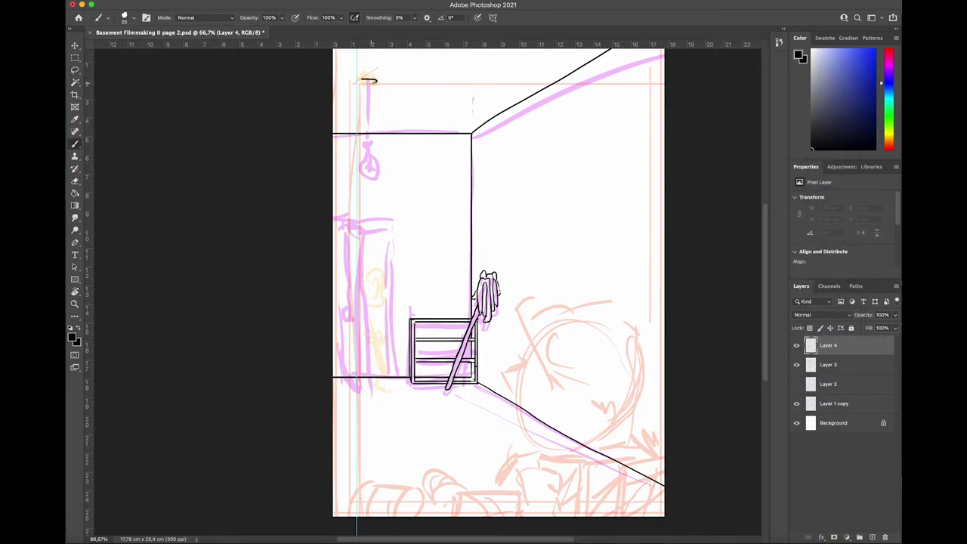
mouse_move(376, 80)
left_mouse_down()
mouse_move(361, 82)
mouse_move(368, 139)
left_mouse_up()
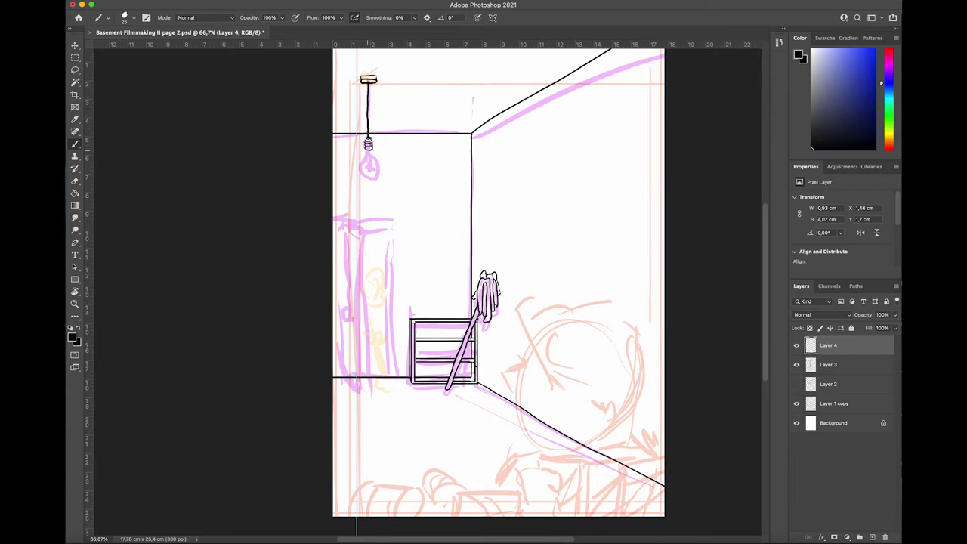
left_click_drag(374, 176, 369, 150)
Ink the door frame and the open door with its handle at the page's left edge, and merge the layer down into Layer 3
left_click_drag(392, 225, 386, 375)
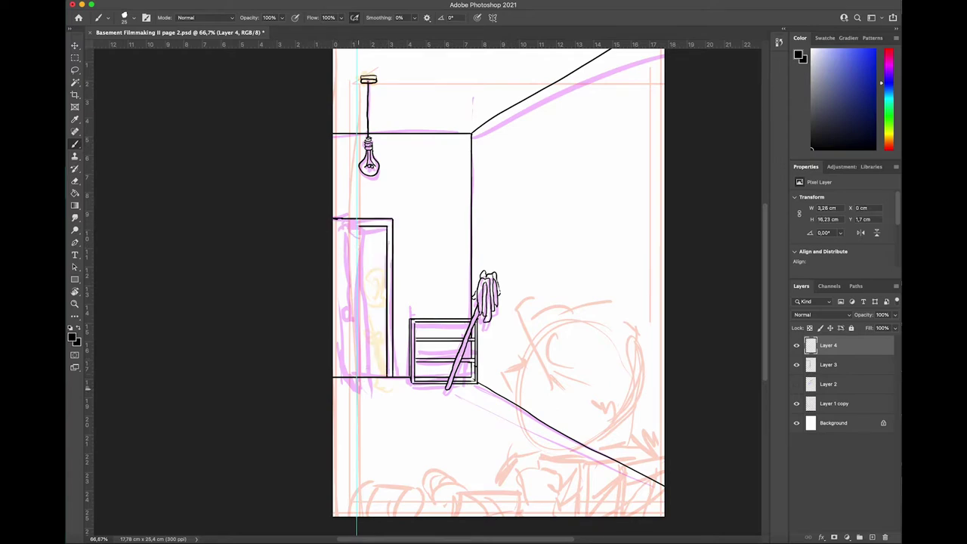
left_click_drag(358, 227, 358, 378)
left_click_drag(352, 221, 354, 391)
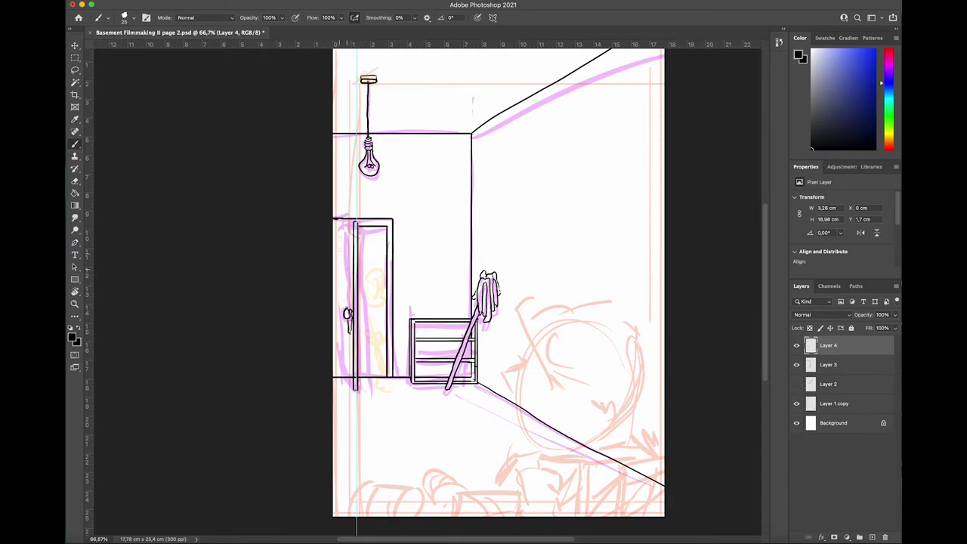
key("super+z")
key("super+z")
left_click_drag(334, 227, 333, 373)
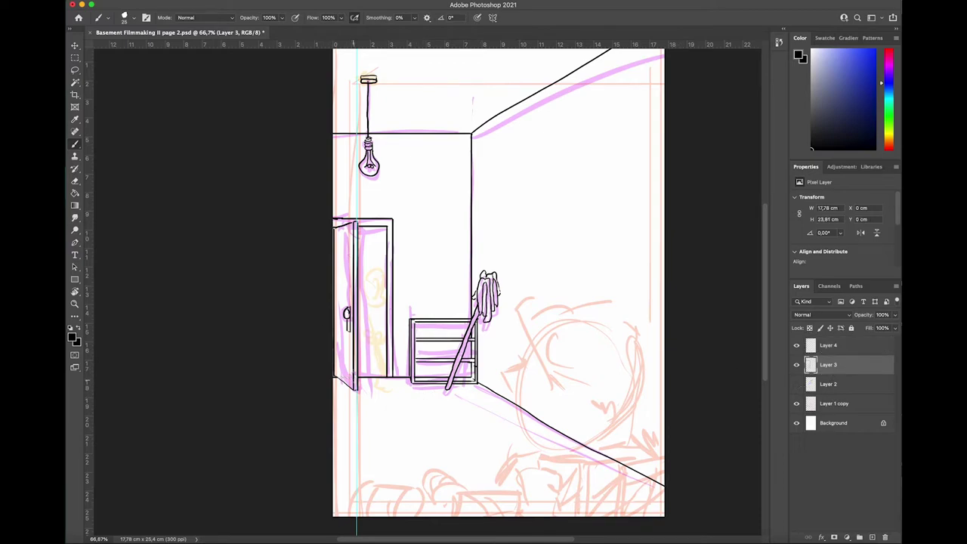
right_click(866, 345)
left_click(845, 393)
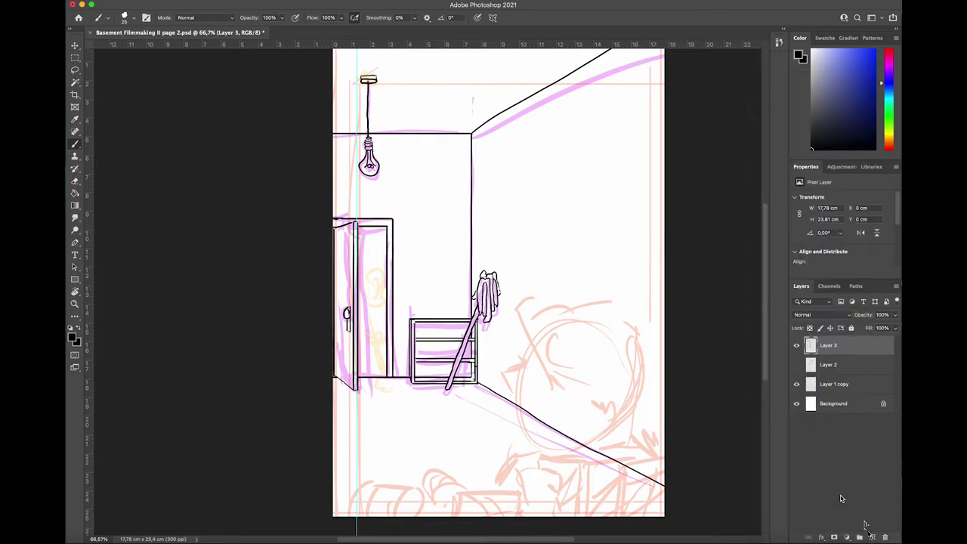
On a new layer at 30% opacity, sketch the figure standing in the doorway in orange
left_click(871, 537)
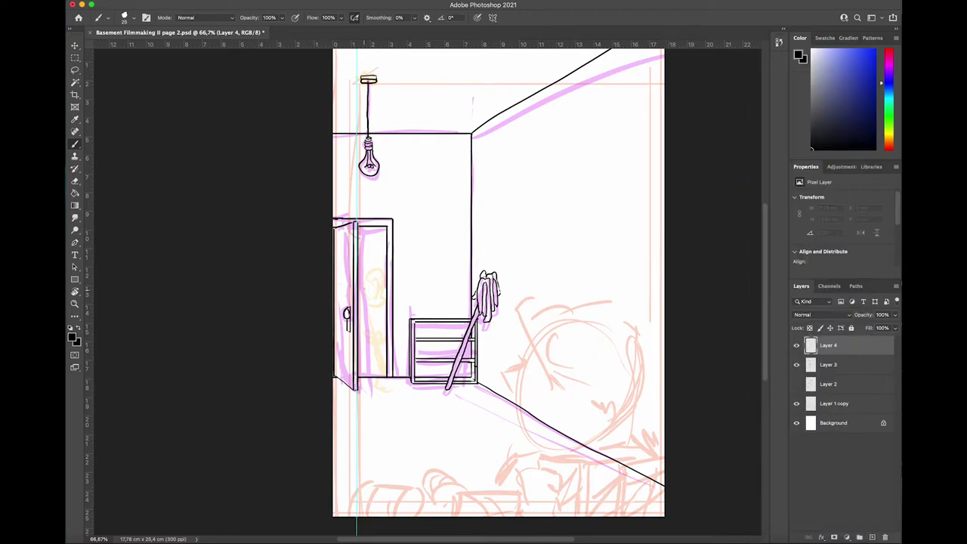
left_click(889, 138)
left_click(875, 50)
left_click(895, 315)
left_click_drag(895, 327, 865, 327)
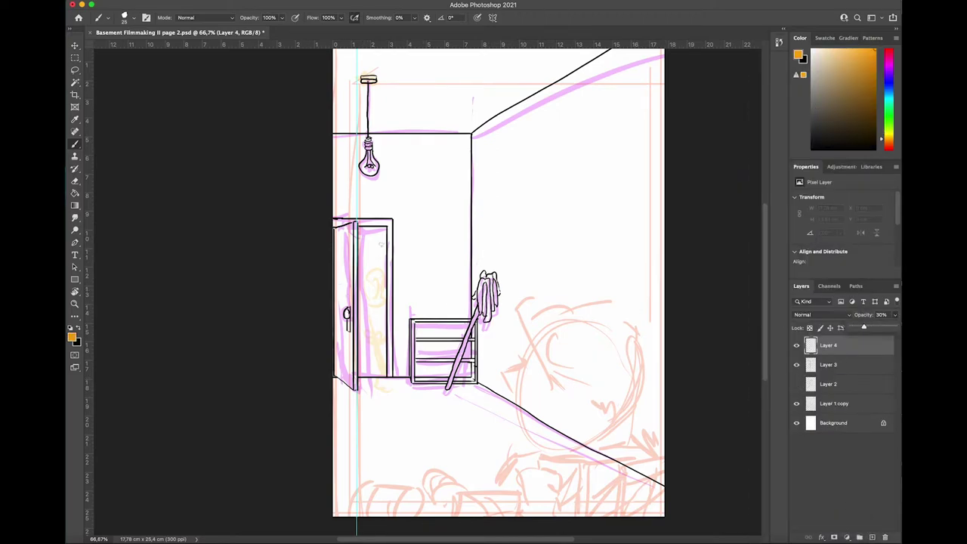
mouse_move(369, 272)
left_mouse_down()
mouse_move(364, 289)
mouse_move(375, 299)
mouse_move(383, 274)
mouse_move(361, 290)
mouse_move(388, 387)
left_mouse_up()
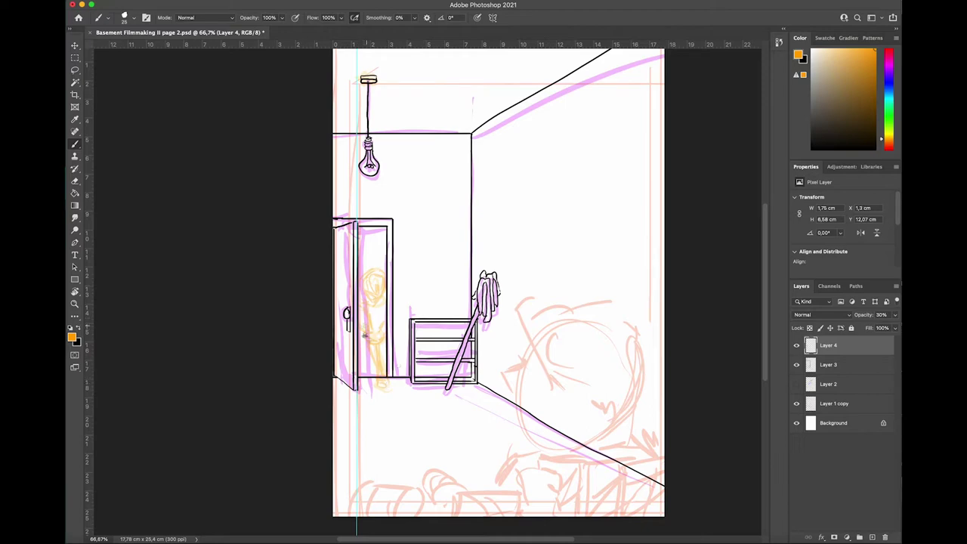
left_click_drag(364, 336, 370, 373)
Scale the orange doorway figure down to 79.23% so it fits inside the door opening
key("super+t")
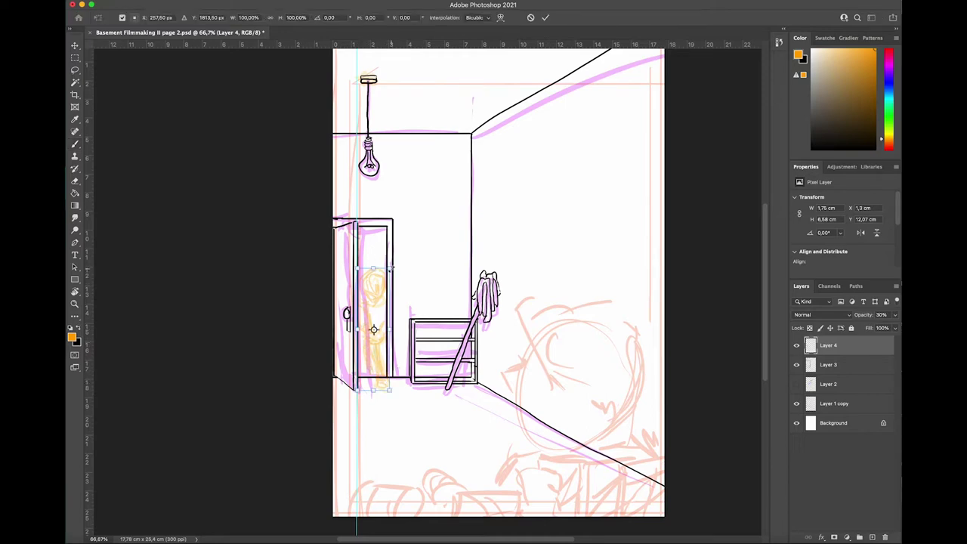
left_click_drag(391, 269, 383, 282)
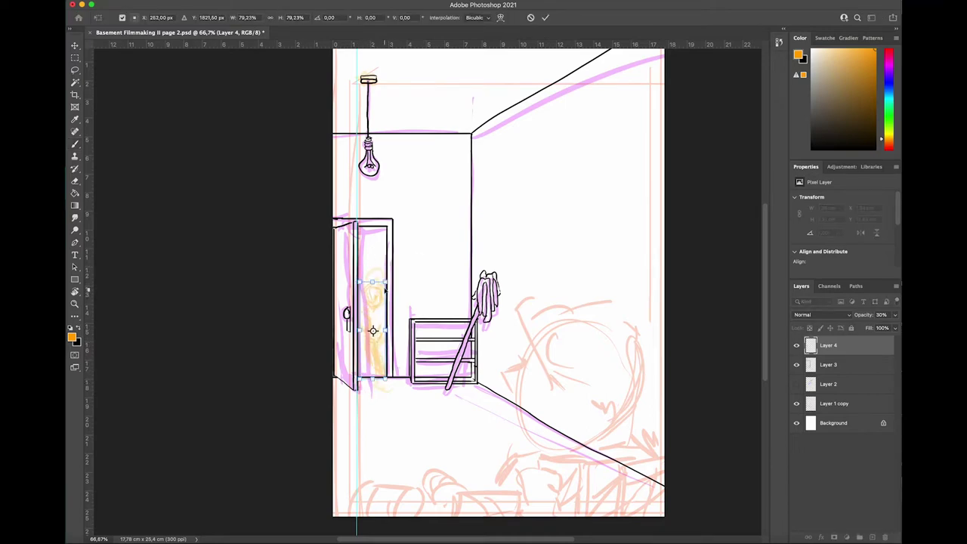
key("Return")
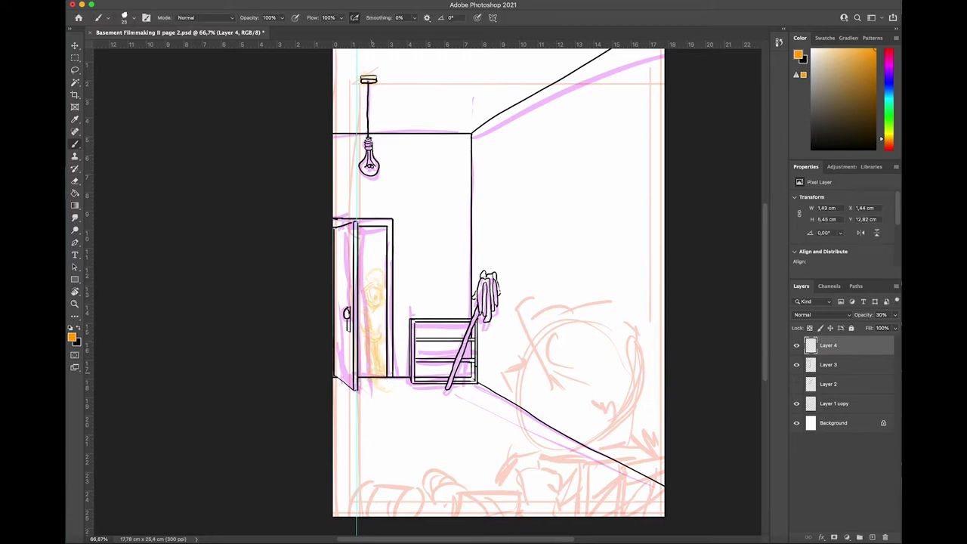
Clear the floor line across the doorway on Layer 3, then return to the figure's layer with black as the drawing colour
left_click(844, 368)
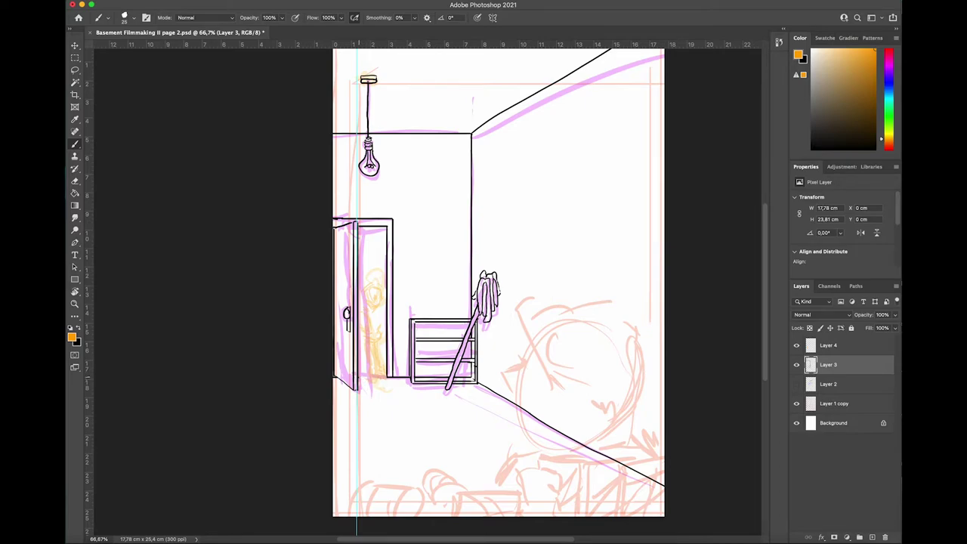
key("d")
left_click(861, 348)
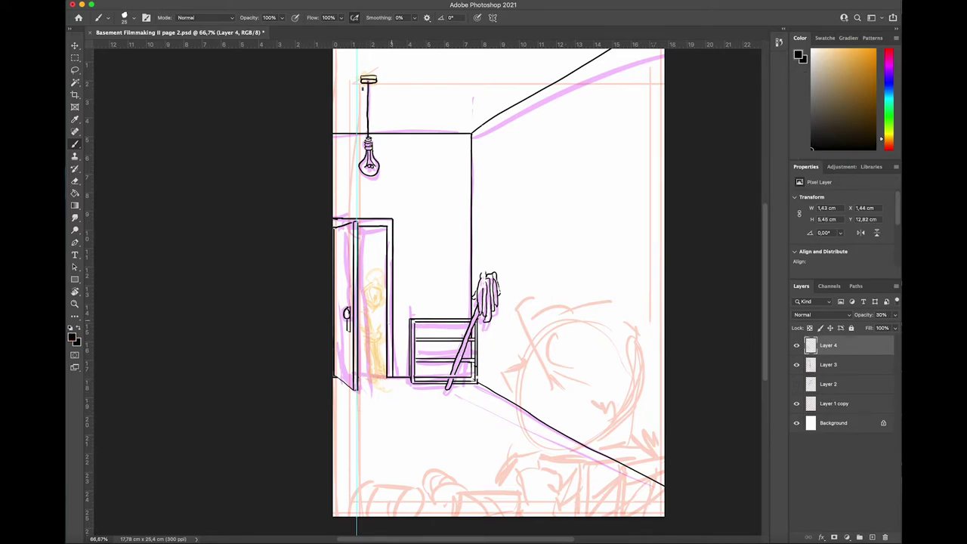
Move the orange figure sketch's Layer 4 below Layer 2, and add a new layer above Layer 3
scroll(387, 324, "up", 3)
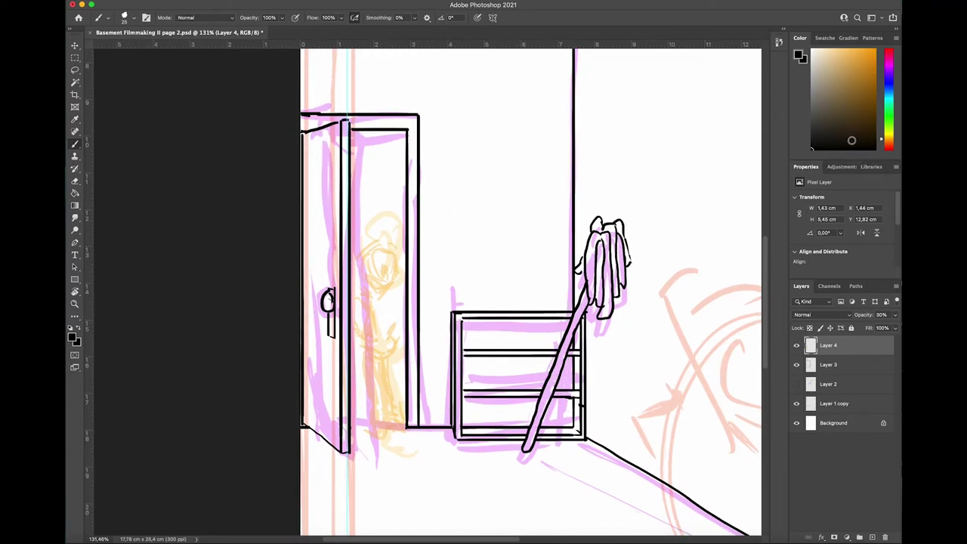
left_click_drag(861, 348, 856, 387)
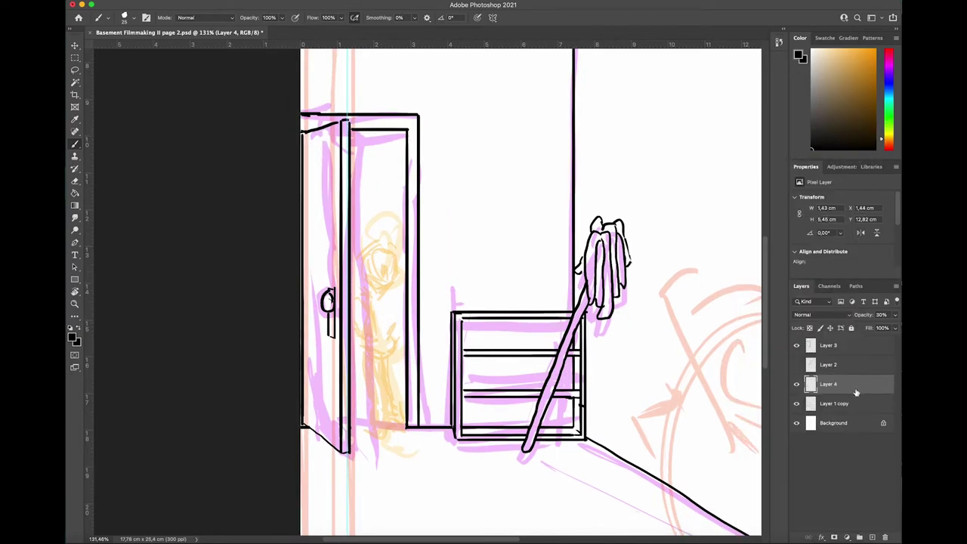
left_click(856, 347)
left_click(872, 536)
Ink the doorway figure's face outline and facial lines over the orange sketch
left_click_drag(372, 253, 390, 280)
mouse_move(394, 270)
left_mouse_down()
mouse_move(371, 255)
mouse_move(392, 277)
mouse_move(394, 252)
mouse_move(367, 261)
mouse_move(394, 276)
left_mouse_up()
key("super+plus")
scroll(369, 260, "up", 5)
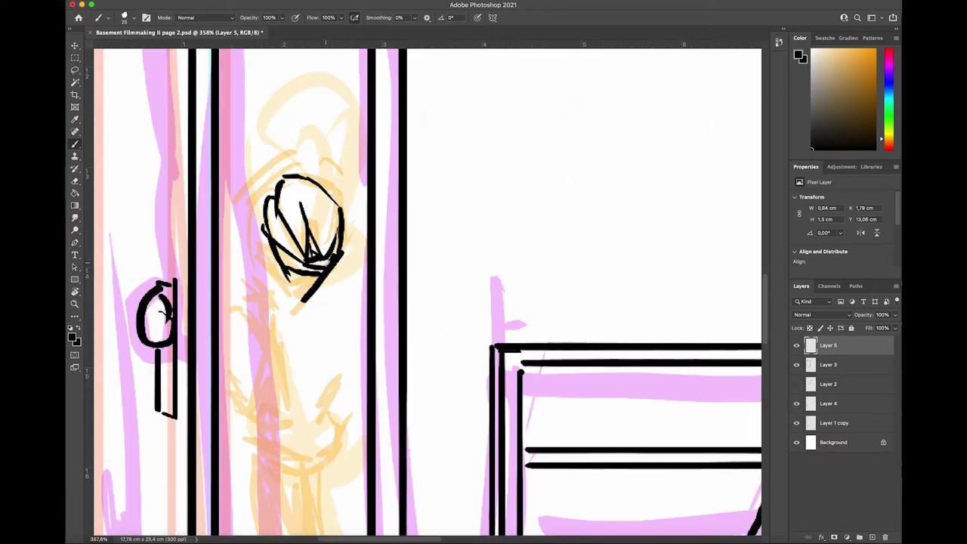
scroll(323, 262, "down", 5)
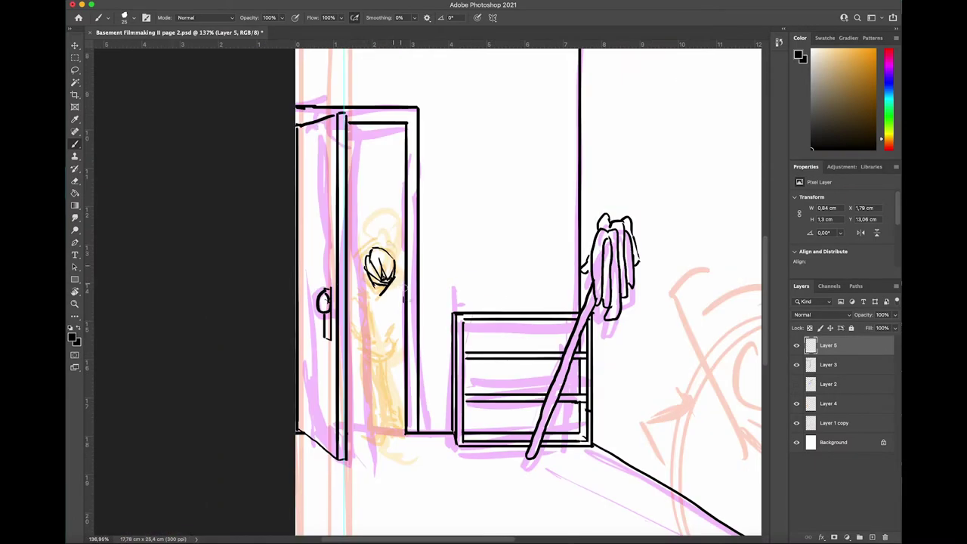
Ink the hair around the doorway figure's face and the neck and shoulder lines below it
mouse_move(361, 273)
left_mouse_down()
mouse_move(371, 293)
mouse_move(361, 279)
left_mouse_up()
mouse_move(363, 257)
left_mouse_down()
mouse_move(378, 244)
mouse_move(396, 259)
left_mouse_up()
left_click_drag(382, 294, 376, 299)
left_click_drag(388, 295, 403, 285)
left_click_drag(367, 244, 403, 254)
Ink the doorway figure's torso and the arm reaching towards the open door
mouse_move(367, 295)
left_mouse_down()
mouse_move(366, 331)
mouse_move(391, 350)
mouse_move(400, 332)
mouse_move(407, 364)
left_mouse_up()
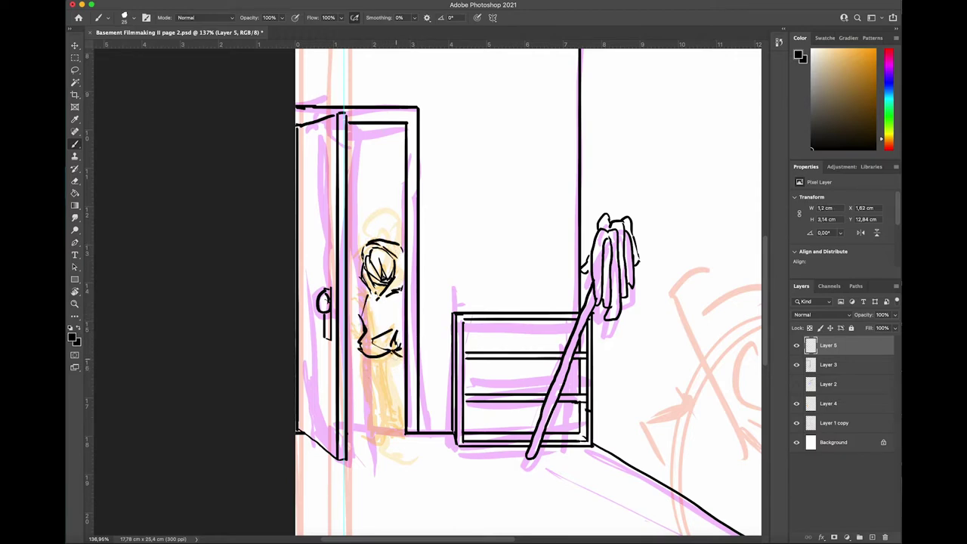
key("ctrl+z")
left_click_drag(397, 309, 402, 361)
left_click_drag(355, 312, 362, 327)
left_click_drag(348, 292, 352, 297)
left_click_drag(353, 298, 353, 313)
Ink the doorway figure's legs and shoes down to the floor line
mouse_move(355, 324)
left_mouse_down()
mouse_move(359, 298)
mouse_move(377, 423)
mouse_move(373, 363)
mouse_move(384, 386)
mouse_move(382, 430)
left_mouse_up()
left_click_drag(398, 351, 400, 429)
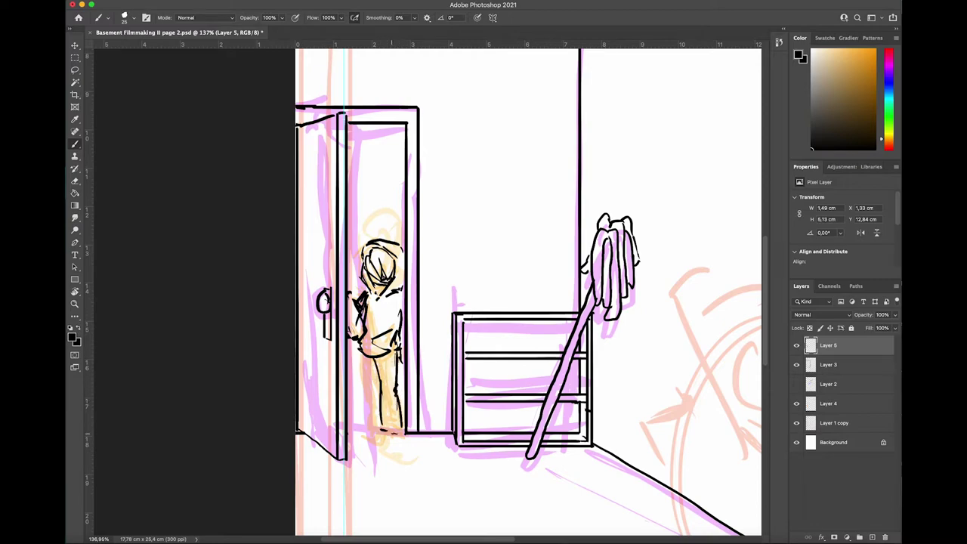
left_click_drag(371, 358, 377, 433)
left_click_drag(382, 425, 400, 430)
left_click_drag(383, 433, 400, 438)
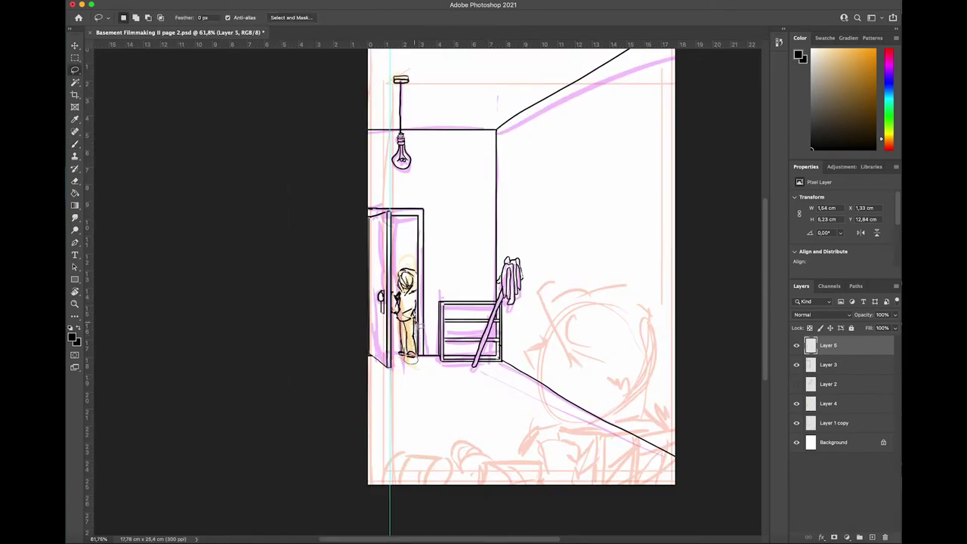
Lasso part of the doorway figure's lower body, adjust it with a free transform, and return to the brush
mouse_move(415, 322)
left_mouse_down()
mouse_move(406, 335)
mouse_move(413, 327)
left_mouse_up()
key("super+t")
key("Return")
key("super+d")
key("b")
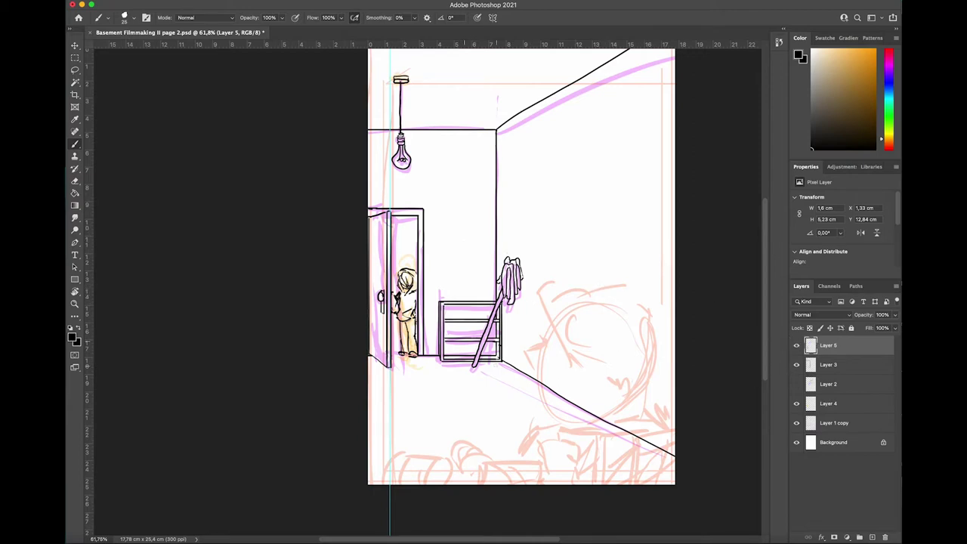
Enlarge the brush to 45 and ink the banded foreground object at the page's lower edge, right of centre
key("bracketright")
key("bracketright")
key("bracketright")
key("bracketright")
left_click_drag(539, 453, 546, 440)
mouse_move(549, 439)
left_mouse_down()
mouse_move(575, 443)
mouse_move(577, 456)
left_mouse_up()
mouse_move(578, 459)
left_mouse_down()
mouse_move(547, 480)
mouse_move(571, 479)
mouse_move(587, 453)
left_mouse_up()
key("super+z")
key("super+z")
left_click_drag(578, 444, 588, 453)
left_click_drag(584, 457, 579, 466)
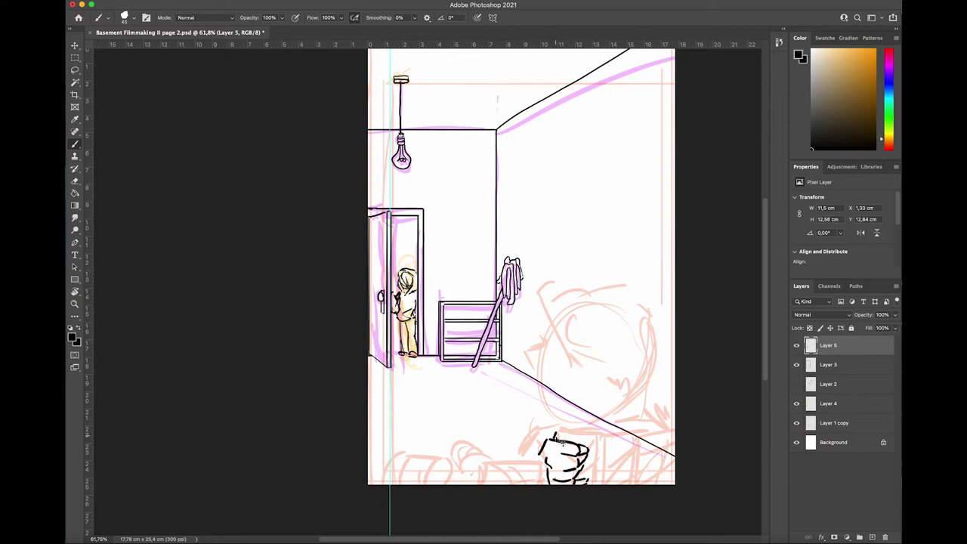
key("super+z")
On a new layer, ink a row of upright can shapes with oval tops in the page's lower-right corner
left_click(871, 537)
mouse_move(556, 431)
left_mouse_down()
mouse_move(556, 439)
mouse_move(590, 437)
left_mouse_up()
left_click_drag(556, 432, 591, 432)
left_click_drag(590, 433, 592, 486)
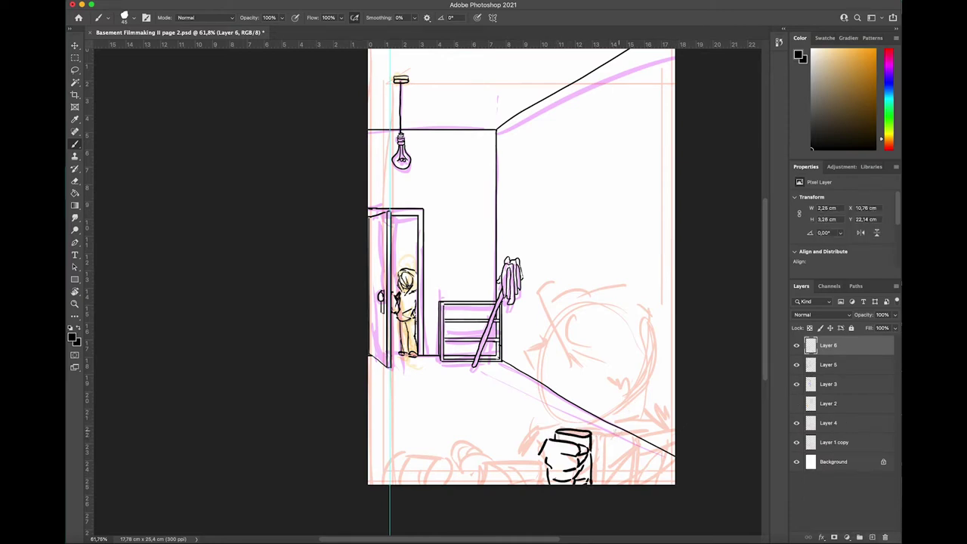
mouse_move(595, 431)
left_mouse_down()
mouse_move(627, 433)
mouse_move(595, 483)
left_mouse_up()
left_click_drag(632, 435, 632, 483)
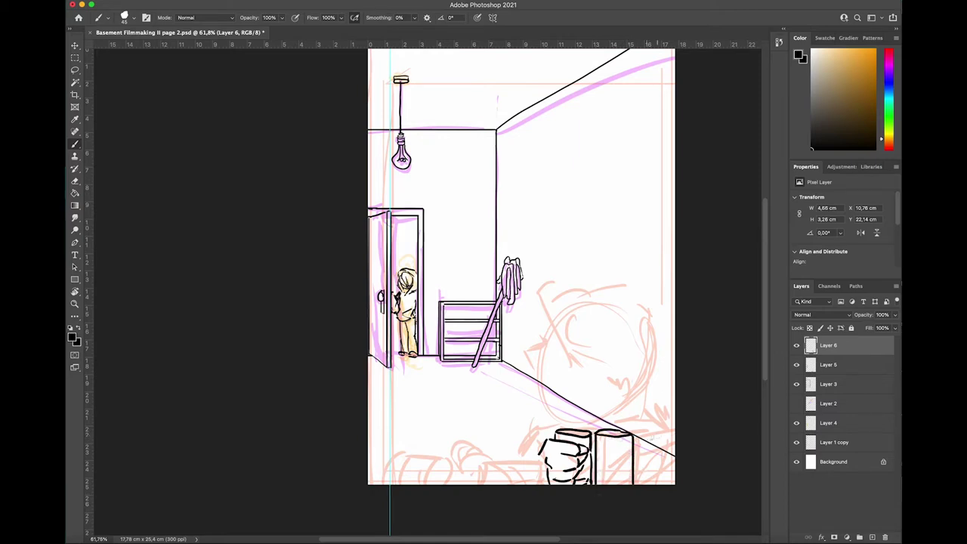
mouse_move(636, 431)
left_mouse_down()
mouse_move(674, 435)
mouse_move(638, 444)
mouse_move(639, 483)
left_mouse_up()
Duplicate the row of cans twice and place the copies as two lower, staggered rows in the lower-right corner
key("super+a")
key("super+c")
key("super+v")
key("super+t")
left_click_drag(520, 266, 647, 472)
key("Return")
key("super+v")
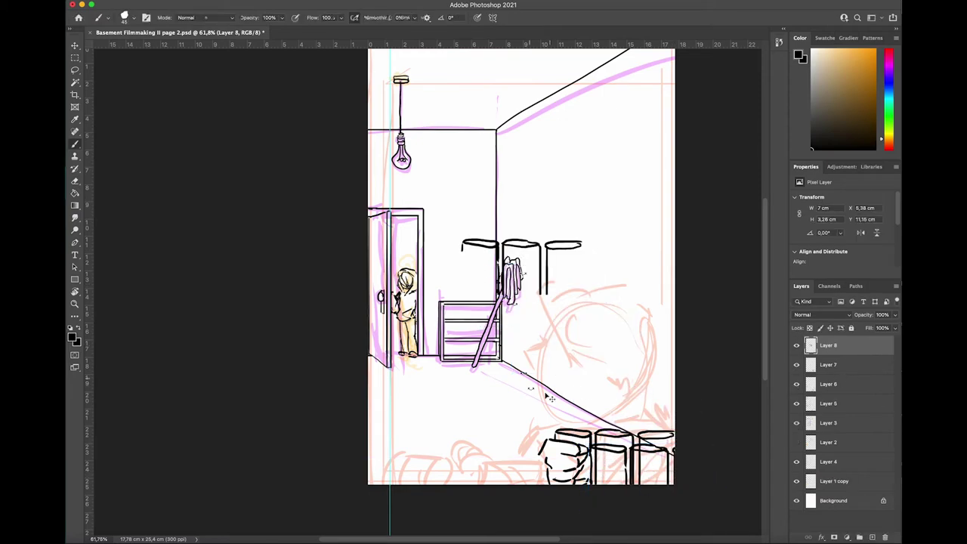
left_click_drag(574, 268, 664, 468)
Merge the three can layers, Layers 6, 7 and 8, into a single Layer 6
left_click(848, 384)
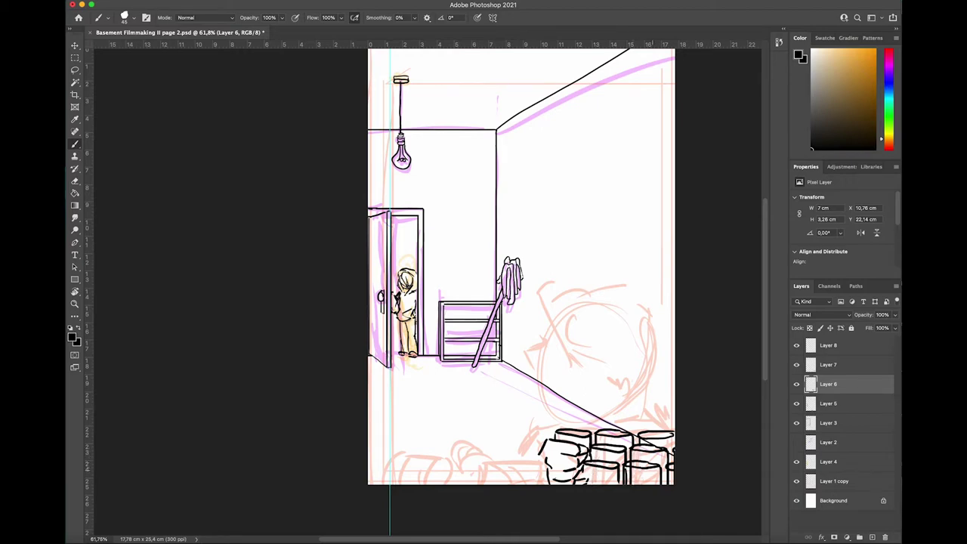
key("alt+bracketright")
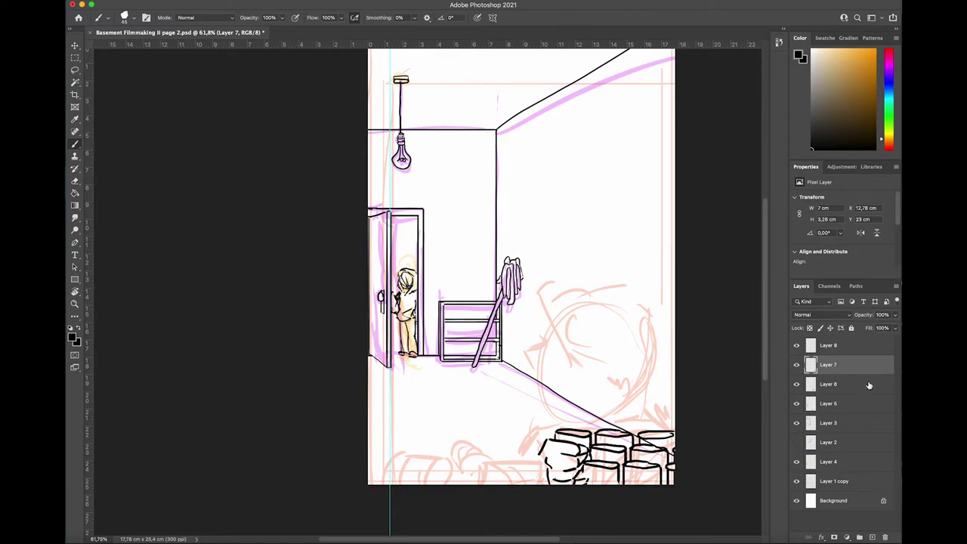
left_click(872, 347)
right_click(849, 351)
left_click(820, 394)
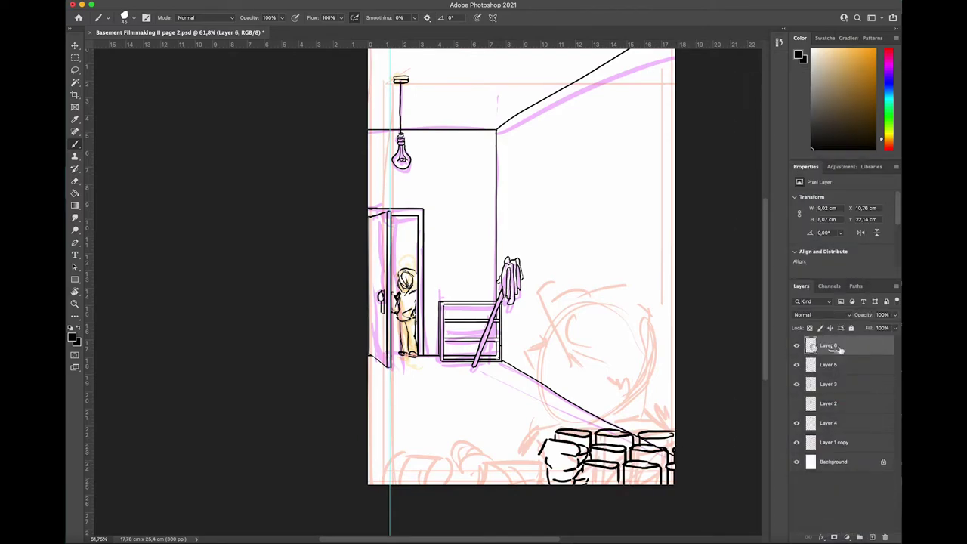
key("ctrl+e")
Clean up the banded object's overlap on Layer 5 and touch up the can outlines on Layer 6
left_click(843, 368)
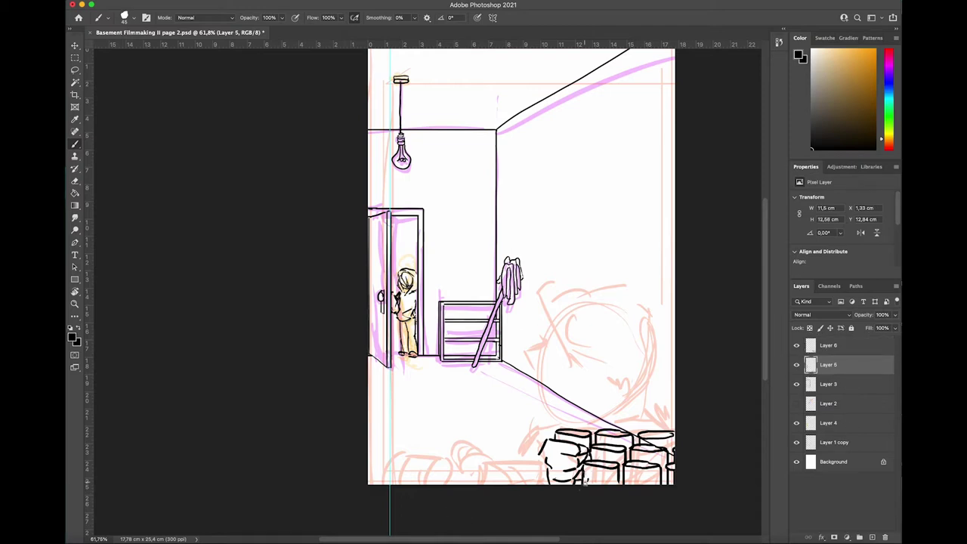
left_click(842, 348)
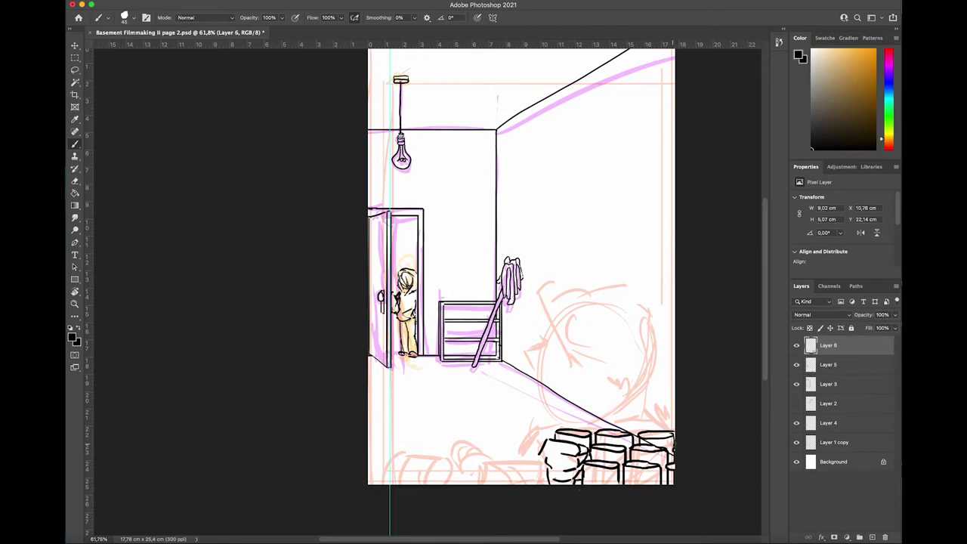
left_click_drag(673, 451, 672, 454)
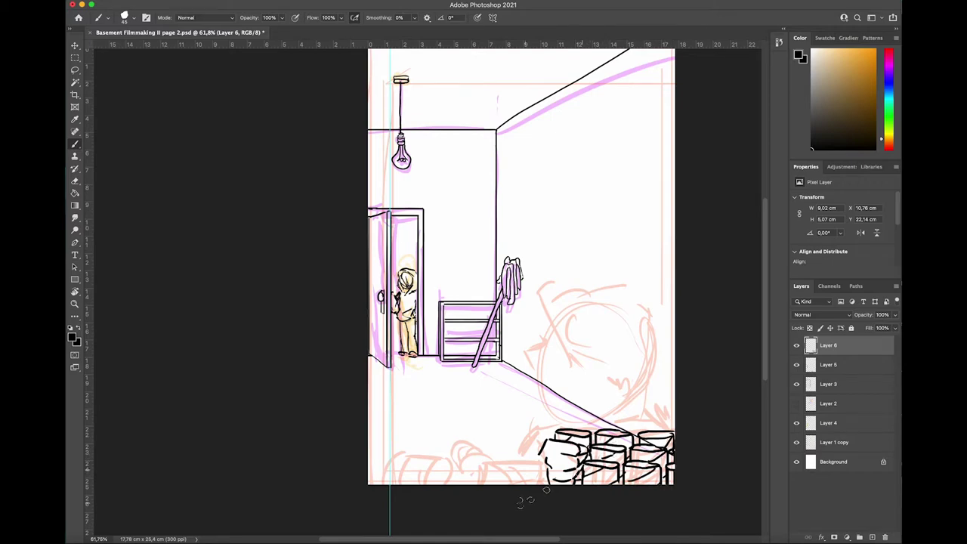
Ink the lying cylinder beside the banded object and the smaller tilted, striped roll behind it
mouse_move(538, 461)
left_mouse_down()
mouse_move(481, 462)
mouse_move(474, 484)
mouse_move(489, 484)
left_mouse_up()
mouse_move(531, 464)
left_mouse_down()
mouse_move(518, 484)
mouse_move(466, 472)
mouse_move(475, 478)
mouse_move(453, 455)
mouse_move(459, 442)
left_mouse_up()
key("super+z")
mouse_move(459, 442)
left_mouse_down()
mouse_move(484, 456)
mouse_move(457, 463)
left_mouse_up()
mouse_move(476, 451)
left_mouse_down()
mouse_move(462, 466)
mouse_move(456, 457)
left_mouse_up()
key("super+z")
key("super+z")
mouse_move(467, 447)
left_mouse_down()
mouse_move(462, 468)
mouse_move(463, 453)
left_mouse_up()
Ink the striped cylinder lying at the page's lower-left edge
mouse_move(385, 484)
left_mouse_down()
mouse_move(388, 459)
mouse_move(441, 457)
mouse_move(451, 483)
left_mouse_up()
left_click_drag(397, 457, 409, 484)
left_click_drag(419, 458, 431, 486)
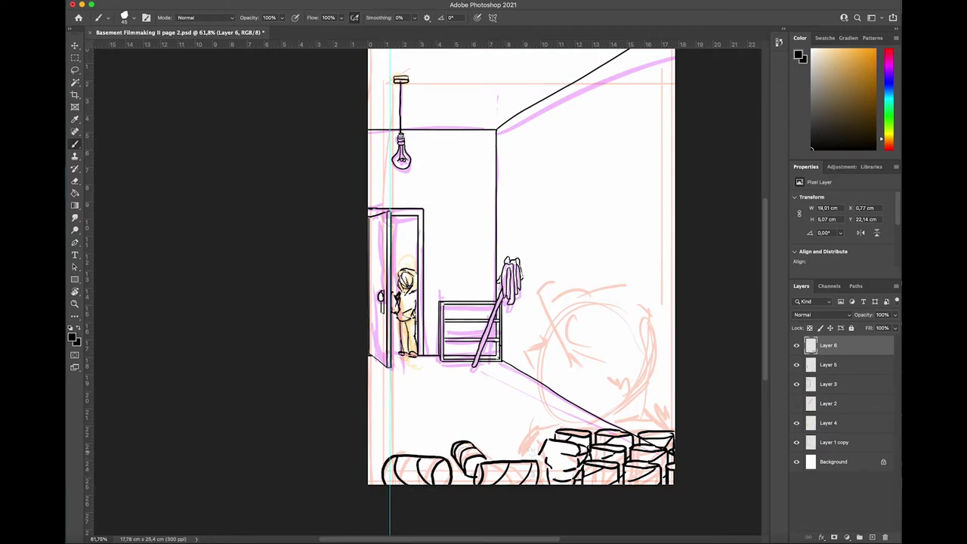
Ink the curves behind the cans and the edge line beside the left cylinder, and merge Layer 6 into Layer 5
mouse_move(537, 452)
left_mouse_down()
mouse_move(520, 457)
mouse_move(552, 422)
left_mouse_up()
left_click_drag(619, 415, 669, 427)
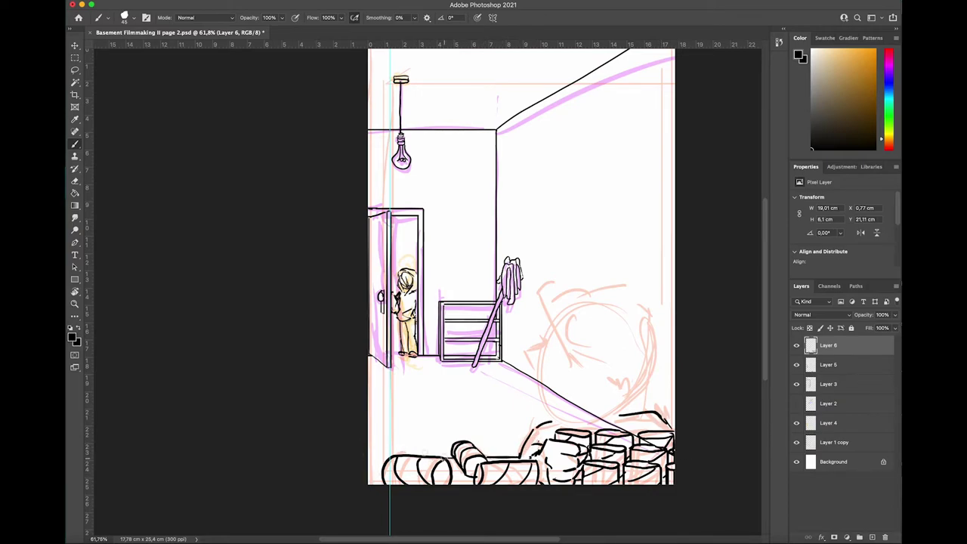
left_click_drag(384, 457, 368, 457)
key("ctrl+e")
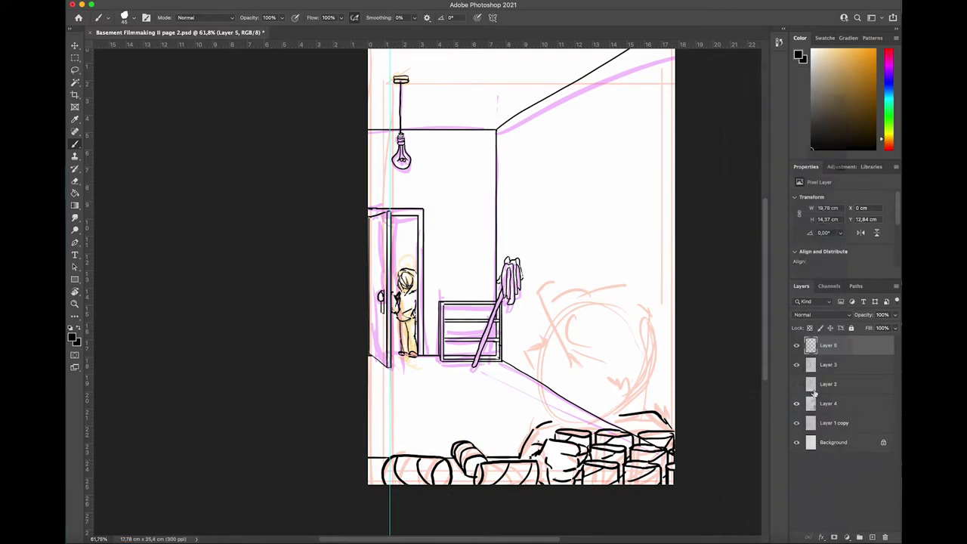
Erase the lower stretch of the wall's floor line on Layer 3 across the foreground head and cans, and return to Layer 5
left_click(844, 366)
left_click_drag(653, 443, 558, 394)
left_click(859, 347)
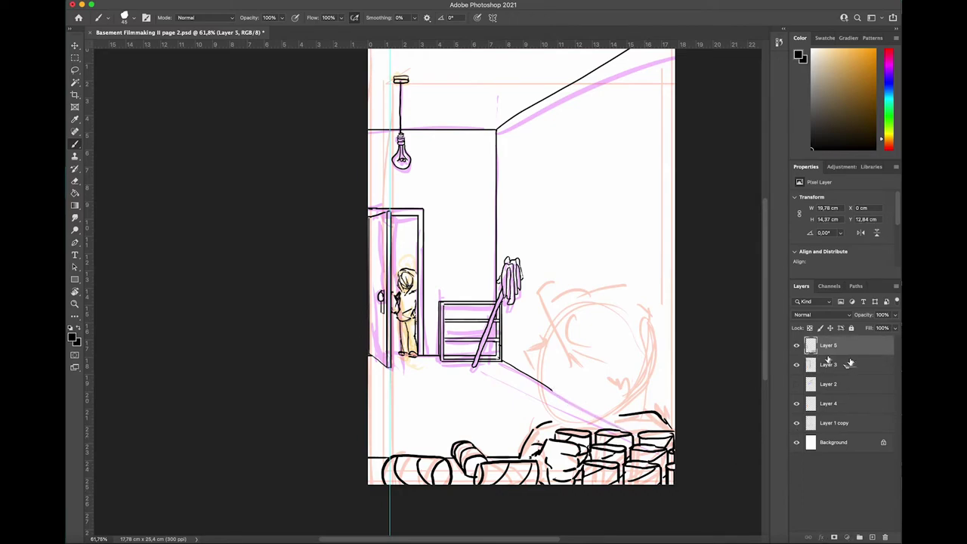
Clean up the stray mark at the shelf's lower-right corner on Layer 3
scroll(483, 355, "up", 10)
left_click_drag(444, 375, 465, 394)
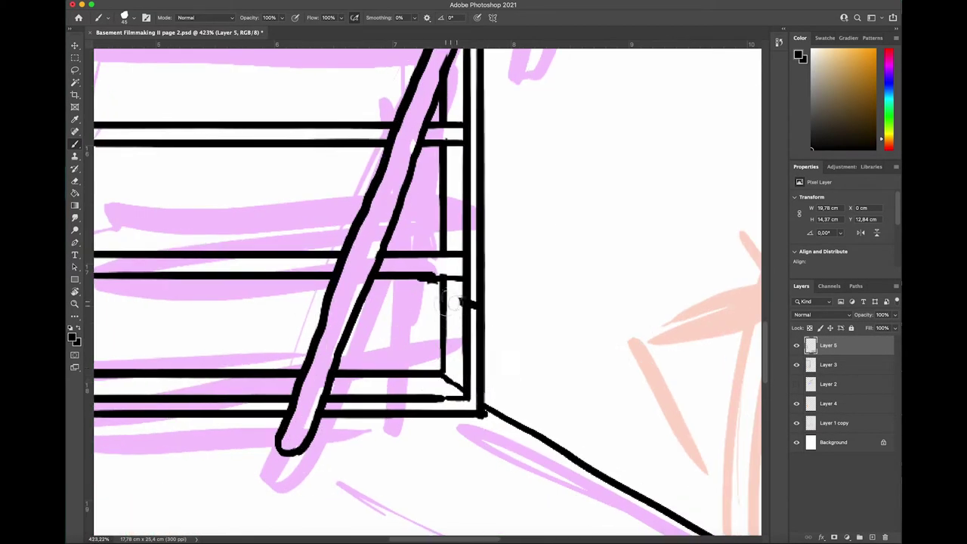
left_click(838, 365)
left_click_drag(455, 297, 474, 311)
left_click(543, 424)
key("super+z")
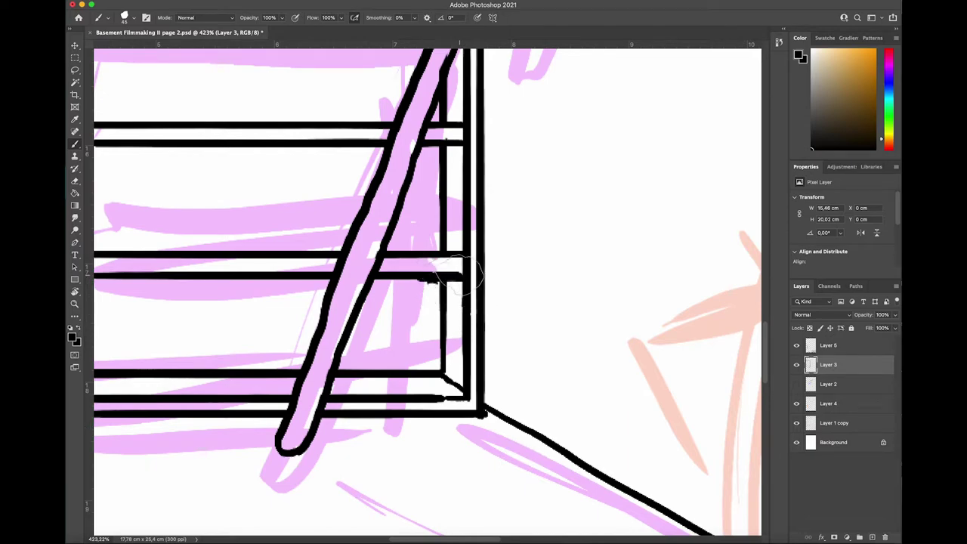
Merge Layer 5 down into Layer 3 and add a new empty layer on top
key("super+minus")
key("super+minus")
key("super+minus")
key("super+minus")
key("super+minus")
left_click(855, 348)
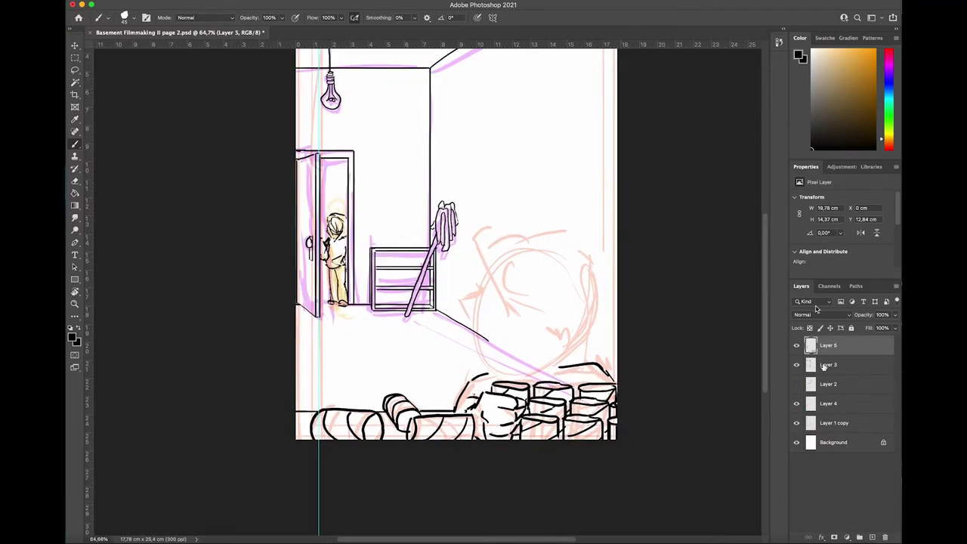
right_click(863, 348)
left_click(838, 394)
left_click(871, 537)
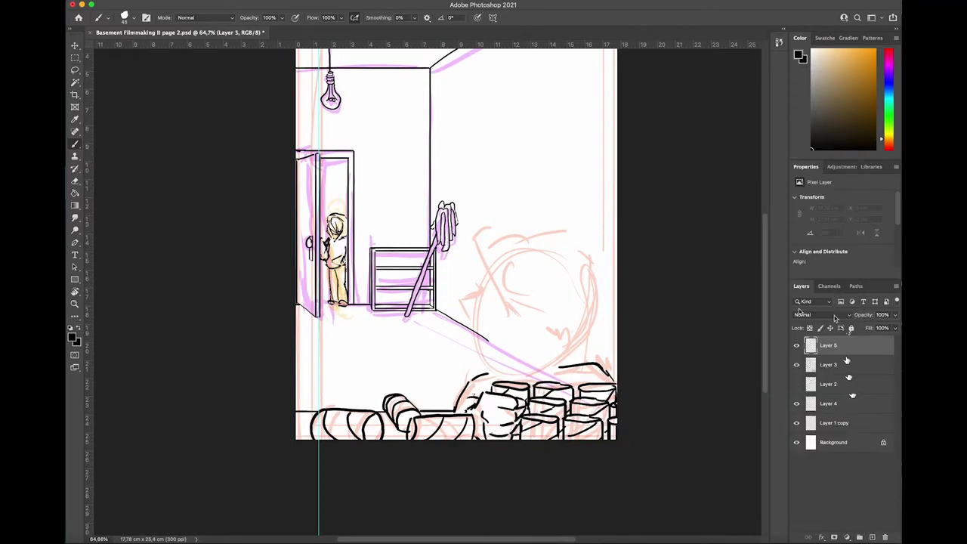
Merge Layer 4 down into Layer 1 copy and make the empty Layer 5 active again
mouse_move(796, 345)
left_mouse_down()
mouse_move(796, 377)
mouse_move(796, 346)
left_mouse_up()
right_click(845, 408)
left_click(839, 398)
left_click(862, 351)
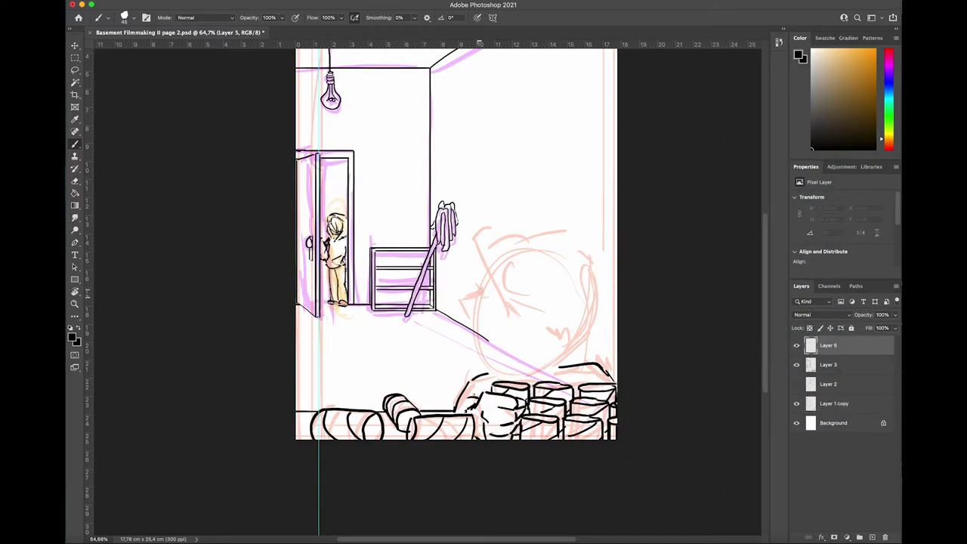
Ink the hair outline and fringe of the large foreground head over the pink sketch
left_click_drag(501, 228, 461, 279)
left_click_drag(465, 274, 496, 299)
mouse_move(493, 298)
left_mouse_down()
mouse_move(548, 328)
mouse_move(580, 287)
left_mouse_up()
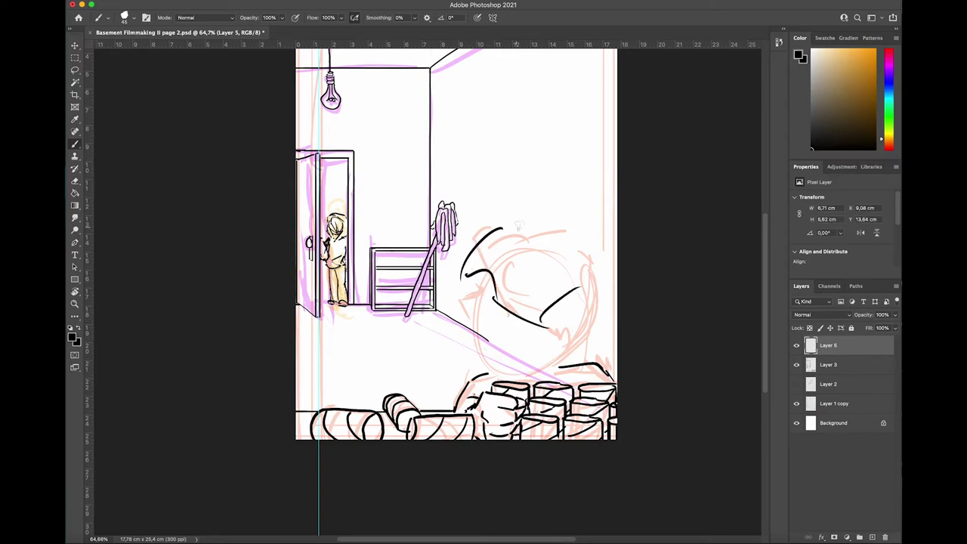
left_click_drag(526, 233, 533, 264)
left_click_drag(539, 270, 577, 274)
left_click_drag(604, 260, 582, 283)
mouse_move(529, 228)
left_mouse_down()
mouse_move(586, 231)
mouse_move(609, 260)
left_mouse_up()
left_click_drag(521, 231, 511, 219)
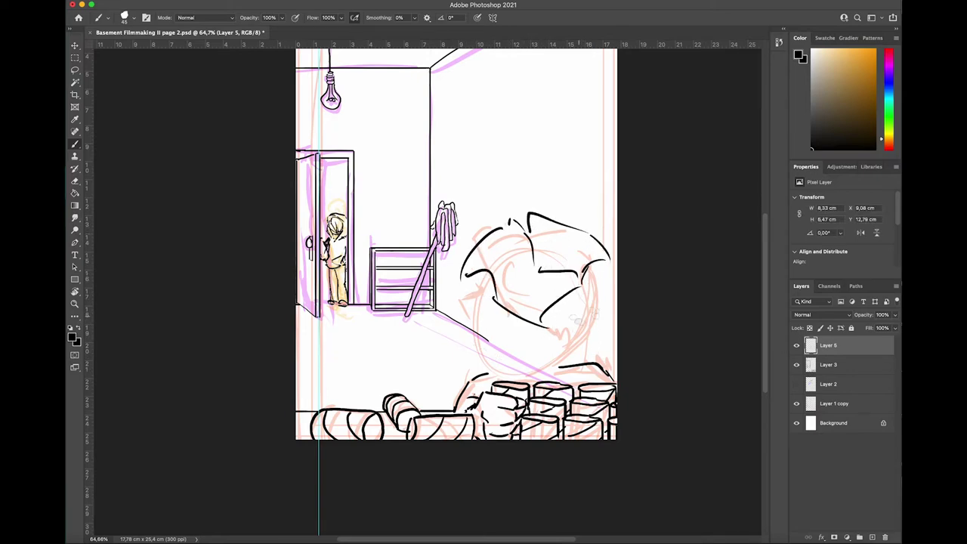
Ink the foreground head's ear, the hair behind it and the neck down to the shoulder
mouse_move(575, 314)
left_mouse_down()
mouse_move(557, 338)
mouse_move(572, 349)
mouse_move(576, 335)
mouse_move(574, 345)
left_mouse_up()
left_click_drag(604, 263, 616, 303)
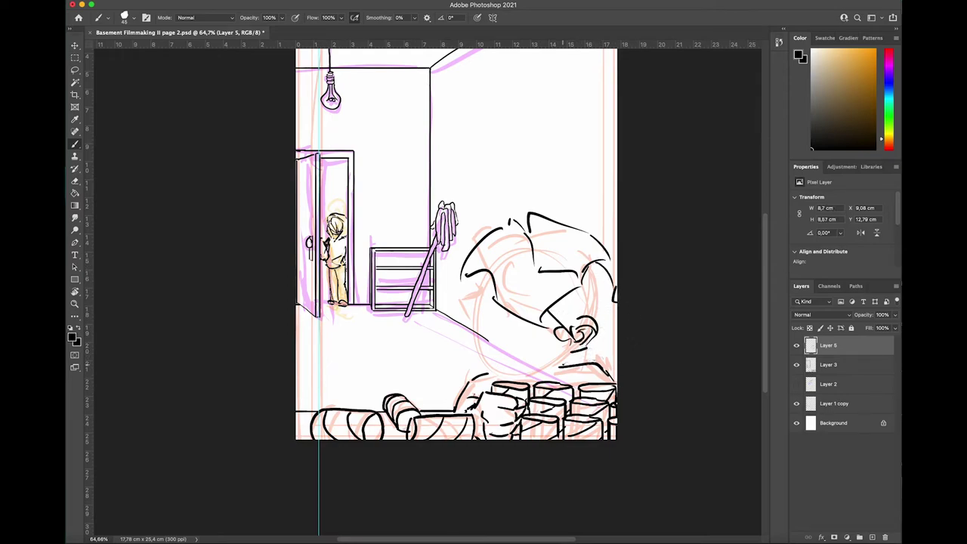
left_click_drag(605, 337, 585, 364)
key("super+z")
key("super+z")
left_click_drag(613, 291, 595, 345)
left_click_drag(614, 310, 599, 358)
left_click_drag(596, 356, 616, 367)
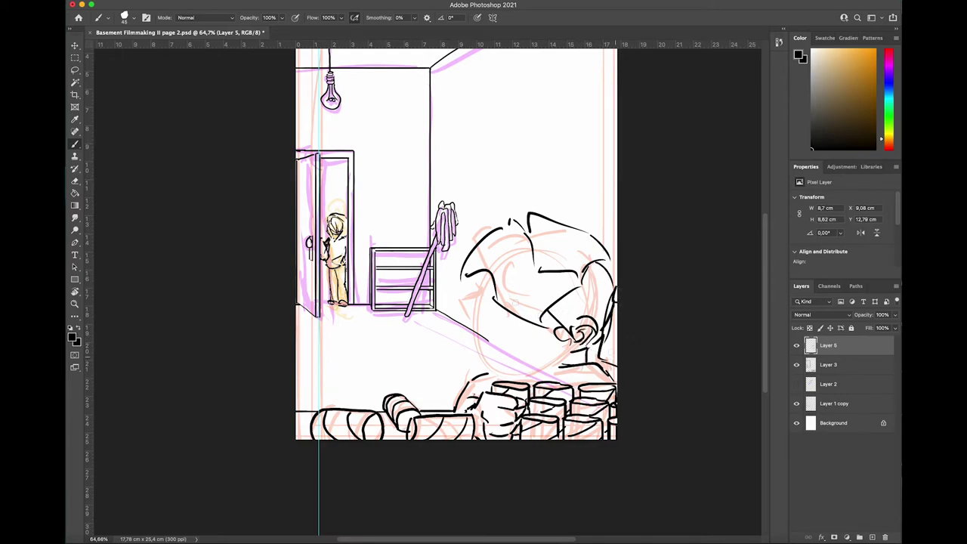
Add hair strands above the foreground head's forehead and around its ear
left_click_drag(469, 254, 503, 227)
left_click_drag(561, 322, 605, 312)
key("super+z")
mouse_move(585, 276)
left_mouse_down()
mouse_move(613, 300)
mouse_move(627, 359)
left_mouse_up()
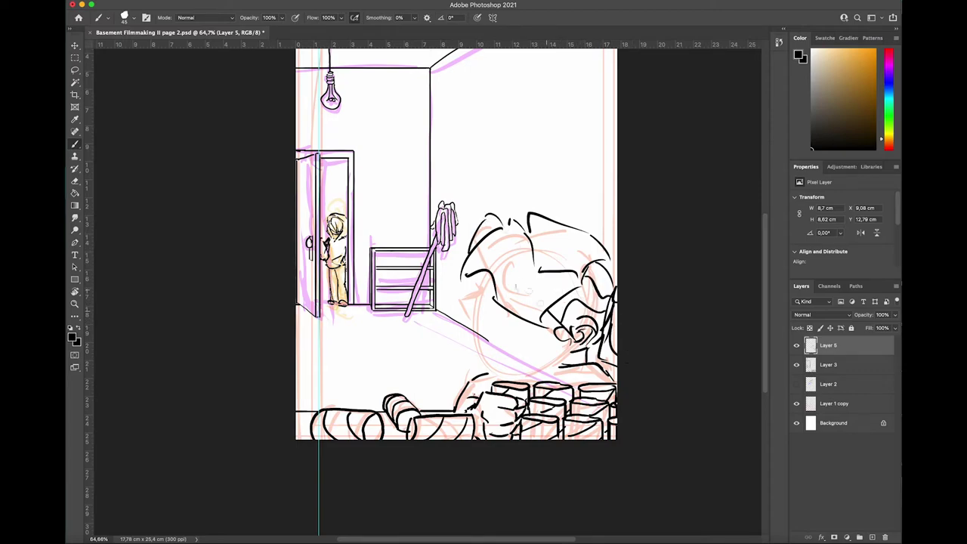
On a new layer beneath Layer 5, start inking the foreground face's profile below the hair
left_click(851, 366)
left_click(871, 537)
mouse_move(464, 299)
left_mouse_down()
mouse_move(480, 285)
mouse_move(459, 322)
left_mouse_up()
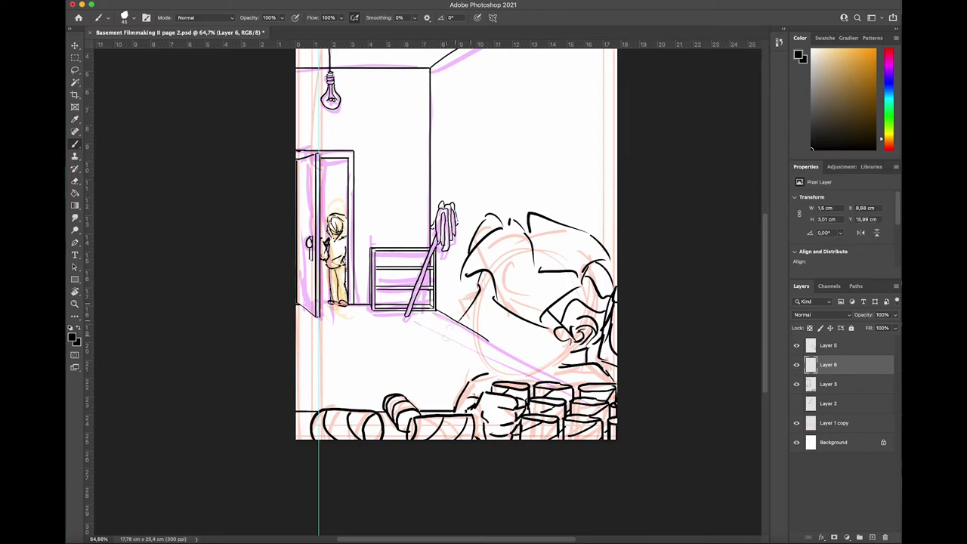
key("super+z")
mouse_move(481, 284)
left_mouse_down()
mouse_move(454, 312)
mouse_move(467, 333)
left_mouse_up()
key("super+z")
key("super+z")
left_click_drag(483, 342, 497, 349)
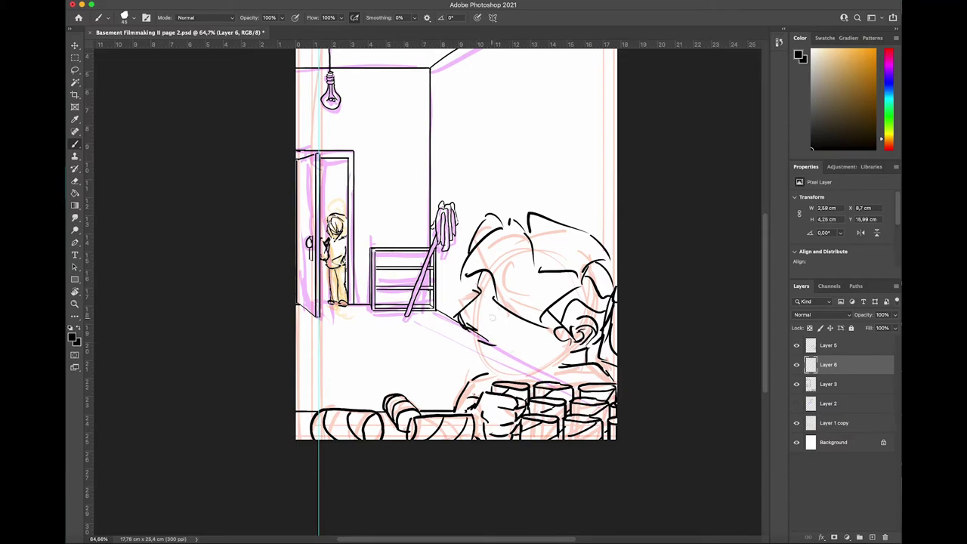
key("ctrl+z")
key("ctrl+z")
key("ctrl+z")
key("ctrl+z")
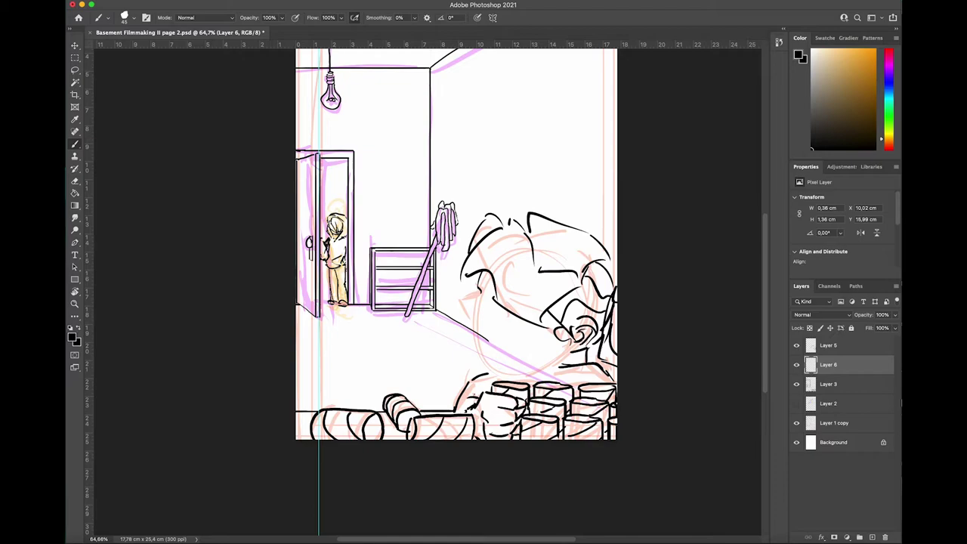
Add a new layer beneath Layer 3, set its opacity to 21% and choose bright green as the drawing colour
left_click(864, 406)
left_click(875, 514)
left_click(872, 537)
left_click(895, 315)
left_click_drag(894, 326, 858, 327)
left_click_drag(857, 345, 861, 412)
left_click_drag(874, 83, 890, 20)
left_click(889, 117)
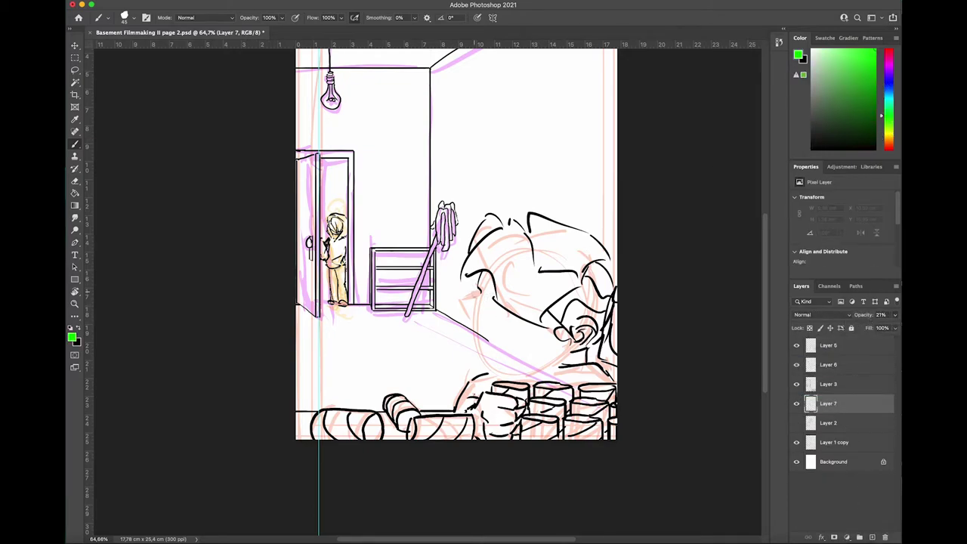
Sketch the foreground face's nose, eyes and jaw in green, and slightly adjust the nose-and-eye area with Free Transform
mouse_move(477, 292)
left_mouse_down()
mouse_move(461, 302)
mouse_move(484, 359)
mouse_move(506, 379)
left_mouse_up()
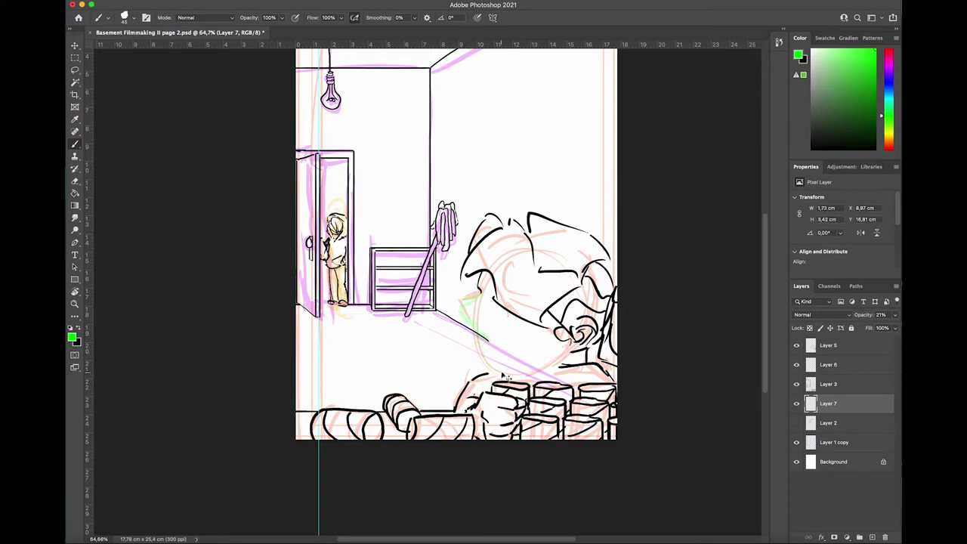
mouse_move(506, 298)
left_mouse_down()
mouse_move(493, 300)
mouse_move(509, 316)
left_mouse_up()
mouse_move(477, 332)
left_mouse_down()
mouse_move(491, 369)
mouse_move(557, 355)
left_mouse_up()
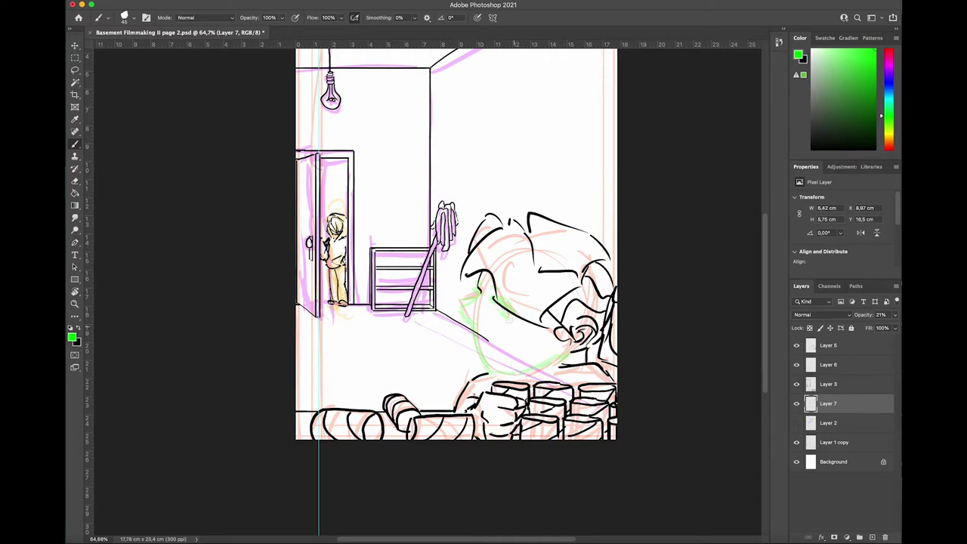
key("l")
mouse_move(448, 332)
left_mouse_down()
mouse_move(520, 347)
mouse_move(447, 328)
mouse_move(489, 371)
mouse_move(492, 358)
mouse_move(522, 345)
left_mouse_up()
key("super+t")
key("Return")
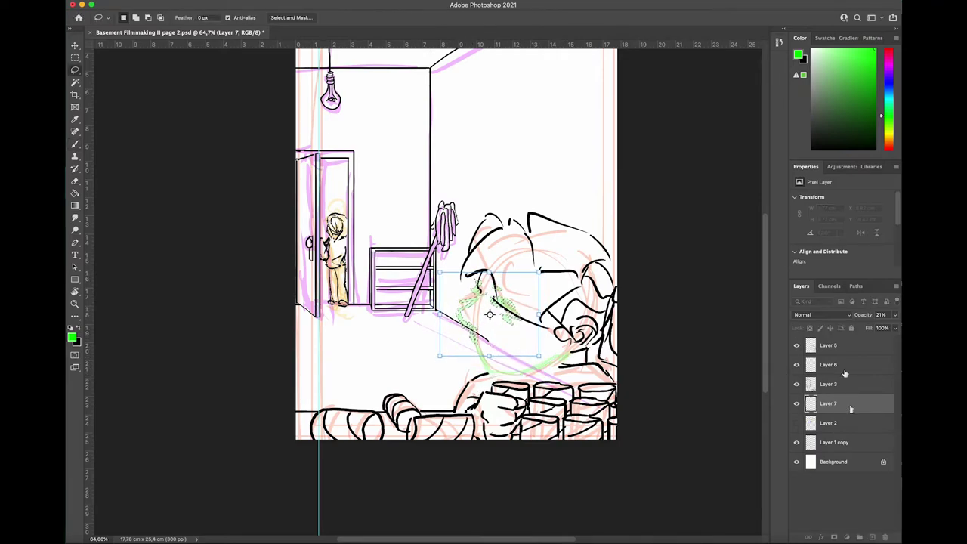
key("super+d")
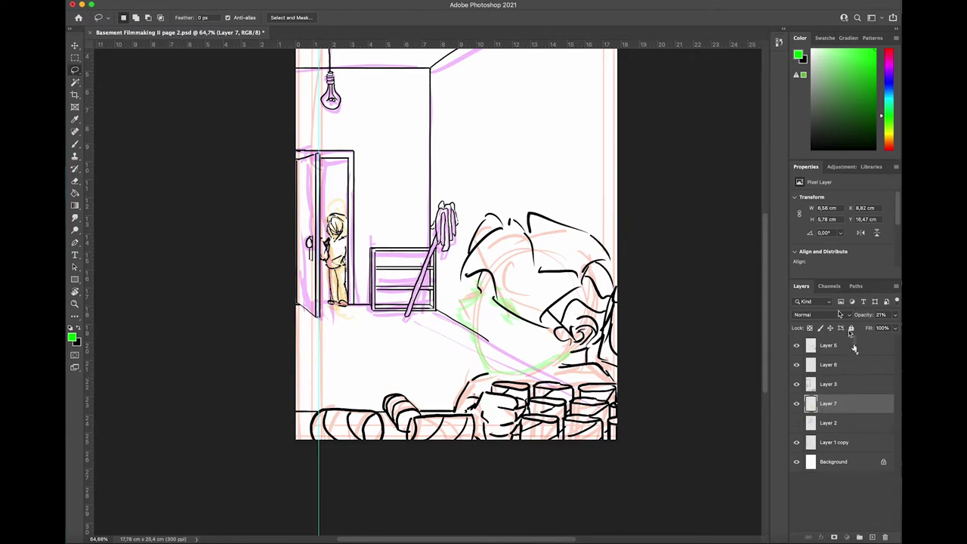
Ink the foreground face's eyes, nose, cheek and chin in black on Layer 6 over the green sketch
left_click(846, 345)
key("d")
left_click(842, 366)
key("b")
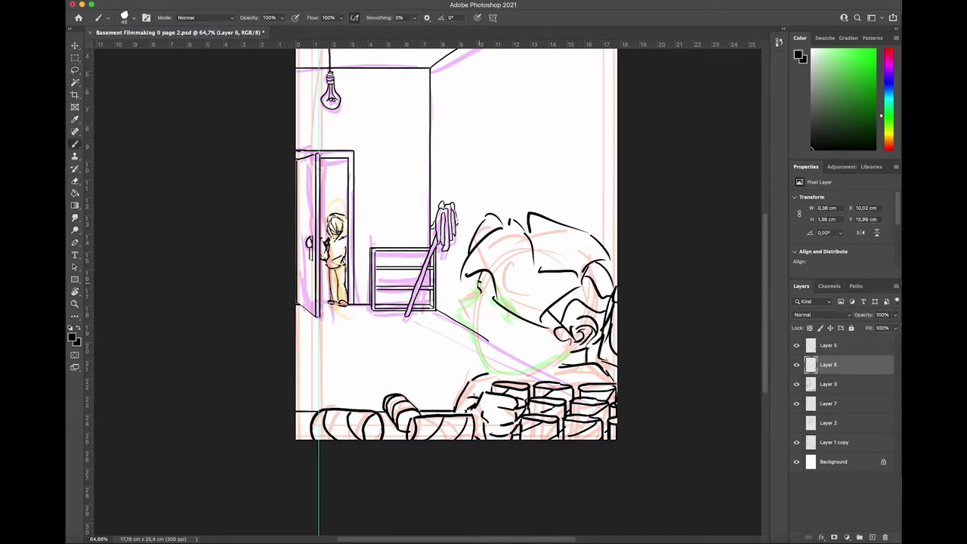
left_click_drag(476, 291, 550, 355)
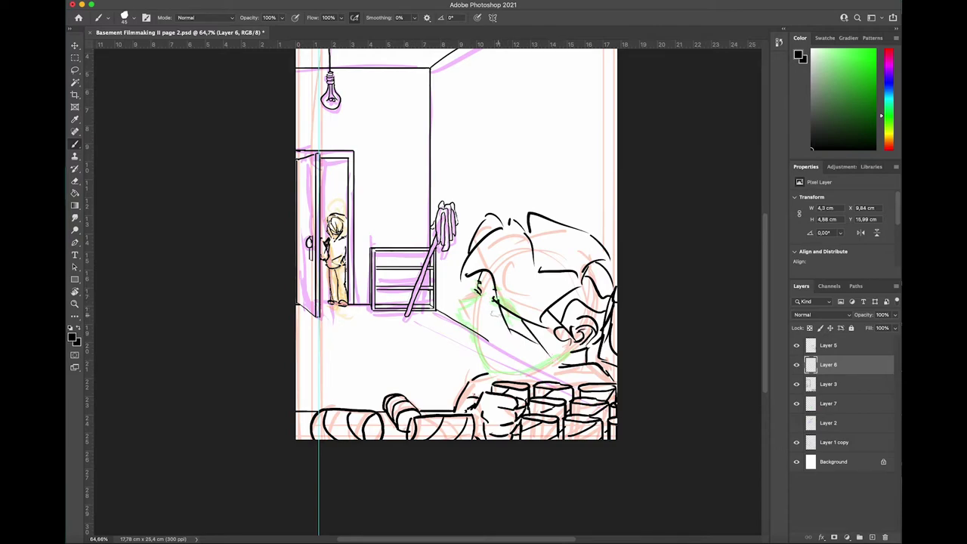
mouse_move(457, 313)
left_mouse_down()
mouse_move(467, 326)
mouse_move(480, 294)
left_mouse_up()
mouse_move(471, 329)
left_mouse_down()
mouse_move(501, 379)
mouse_move(559, 359)
left_mouse_up()
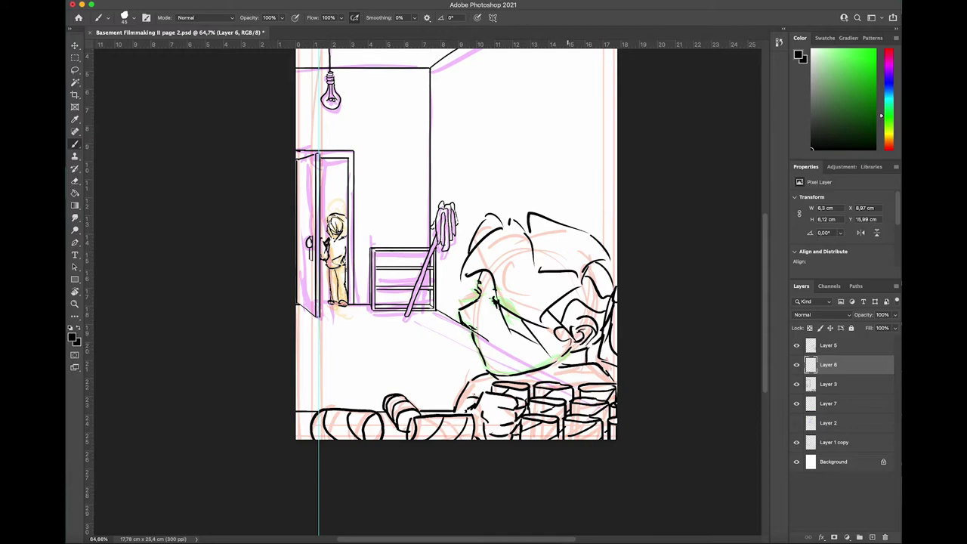
Select the foreground head's ear on Layer 5, scale it to 108.52% and reposition it beside the hairline
left_click(855, 348)
key("l")
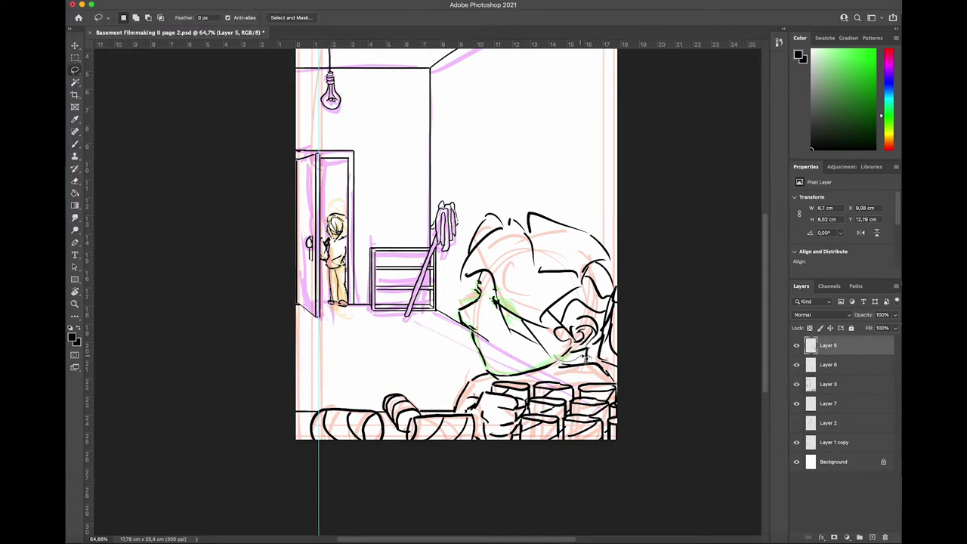
mouse_move(600, 327)
left_mouse_down()
mouse_move(568, 327)
mouse_move(563, 352)
mouse_move(595, 352)
left_mouse_up()
key("super+t")
left_click_drag(588, 339, 582, 334)
mouse_move(595, 305)
left_mouse_down()
mouse_move(594, 320)
mouse_move(601, 303)
left_mouse_up()
scroll(602, 309, "up", 1)
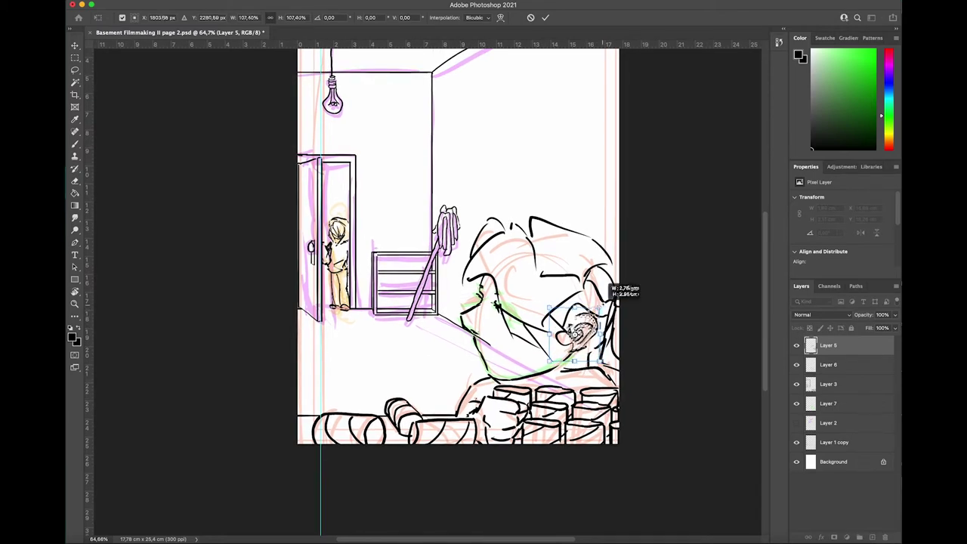
scroll(581, 334, "up", 10)
scroll(580, 335, "down", 5)
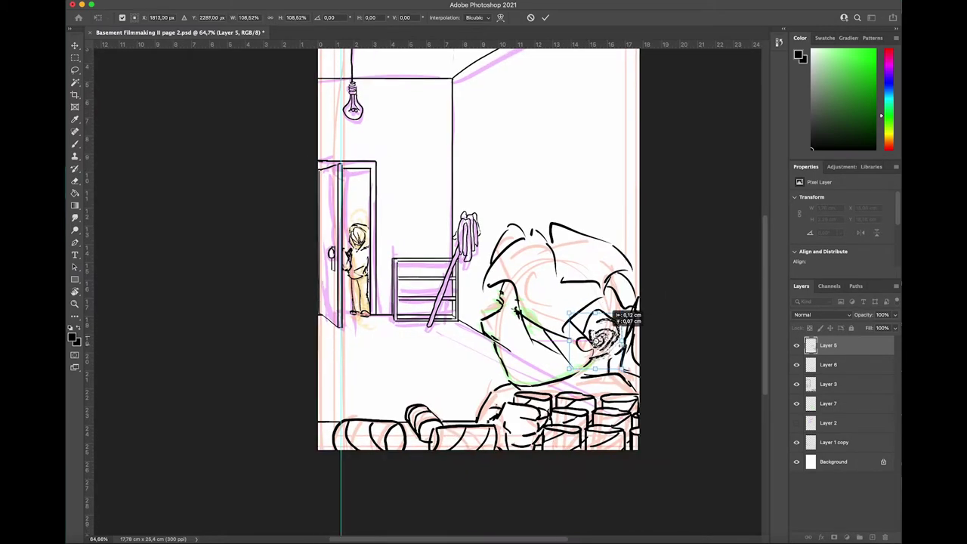
key("Return")
key("super+d")
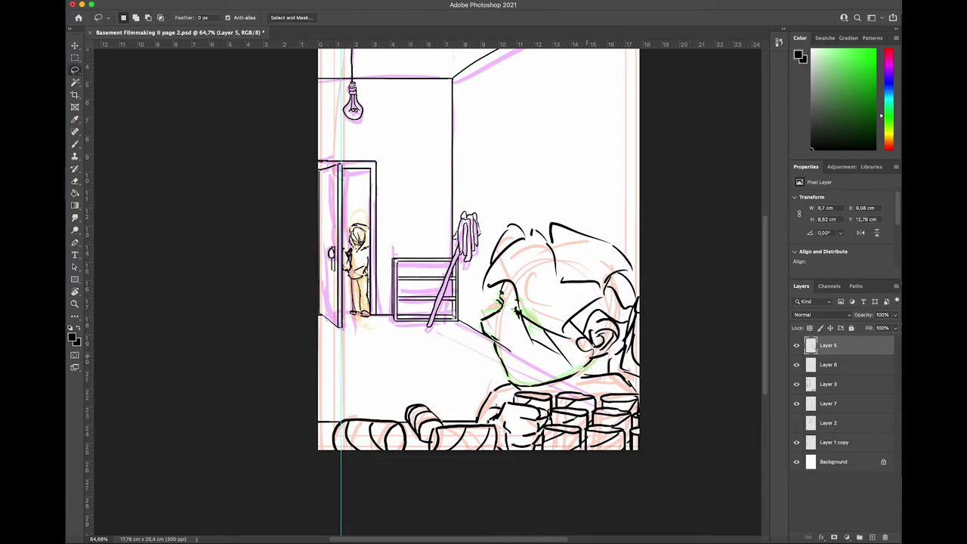
Ink the foreground face's mouth between nose and chin on Layer 6
left_click(828, 364)
key("ctrl+t")
left_click_drag(530, 325, 537, 333)
key("Return")
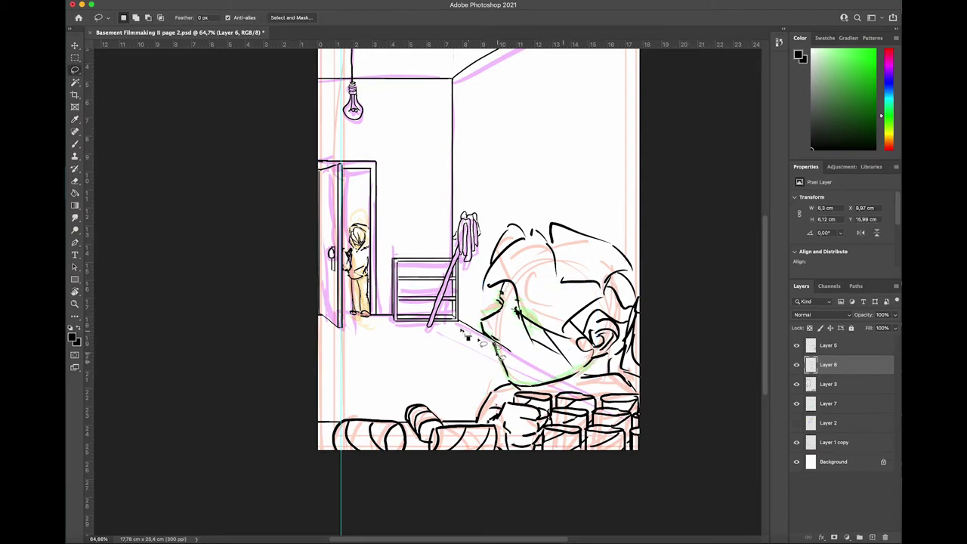
key("b")
left_click_drag(505, 359, 527, 365)
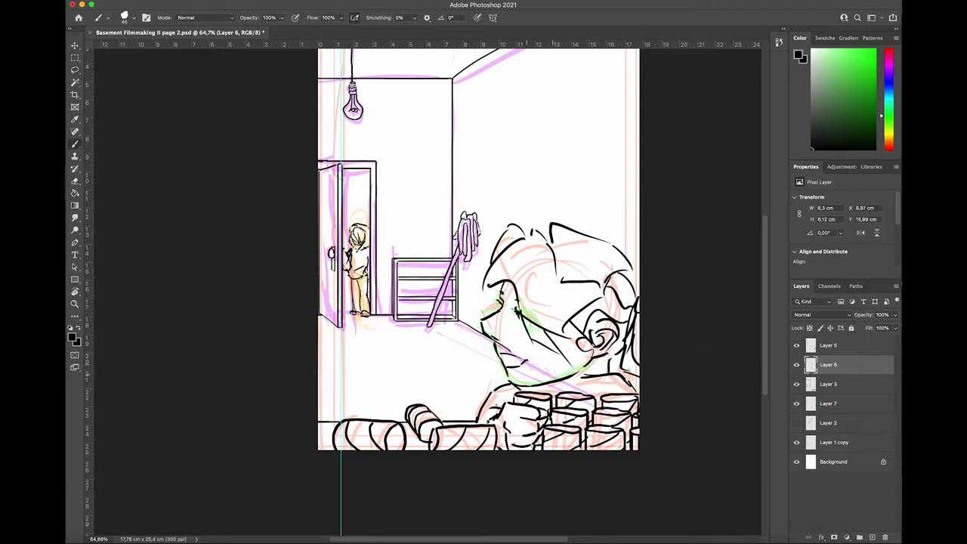
Move the green sketch Layer 7 beneath Layer 2, merge it down into Layer 1 copy and hide that sketch layer
left_click(796, 442)
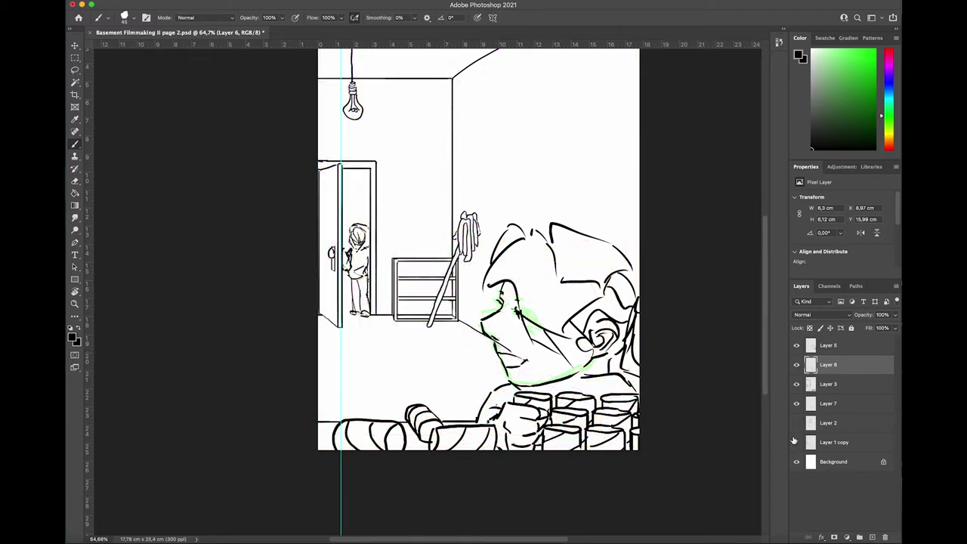
left_click(796, 403)
left_click_drag(831, 403, 838, 433)
left_click(796, 423)
left_click(796, 443)
right_click(853, 427)
left_click(764, 395)
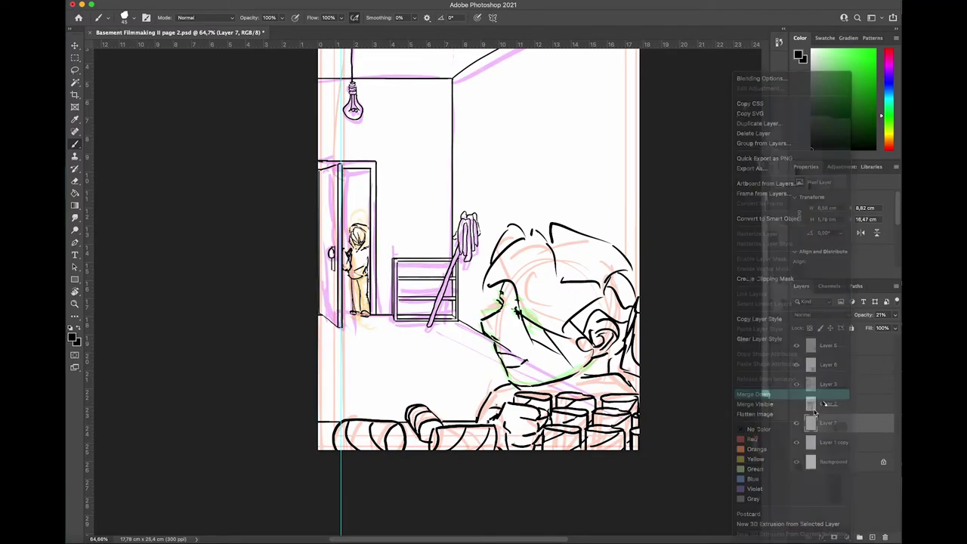
left_click(795, 423)
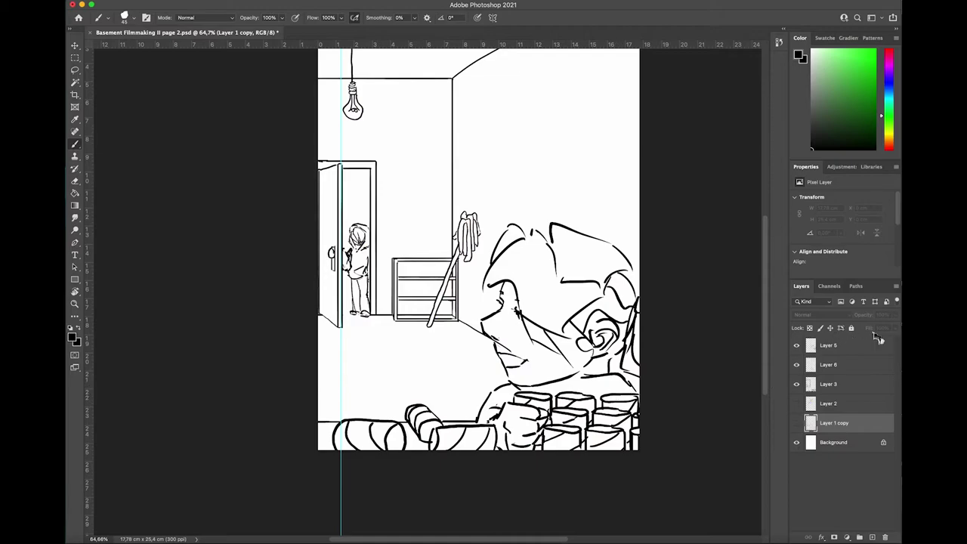
Merge Layer 5 down into Layer 6 and scale the whole foreground head to 88.94%
right_click(872, 349)
left_click(846, 395)
key("ctrl+t")
left_click_drag(481, 223, 498, 241)
left_click_drag(580, 273, 573, 274)
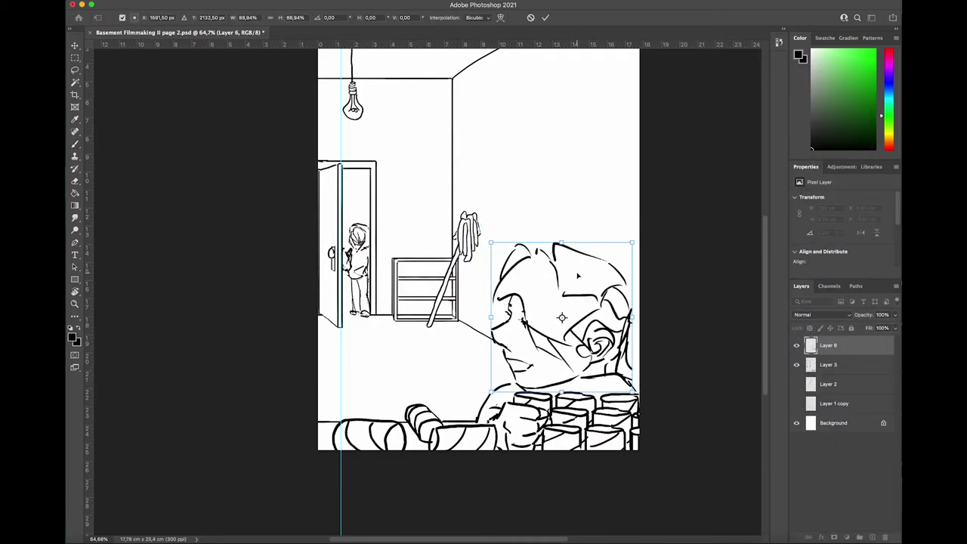
key("Return")
Ink extra hair strands on the foreground head's crown and above its ear, and save the file
key("b")
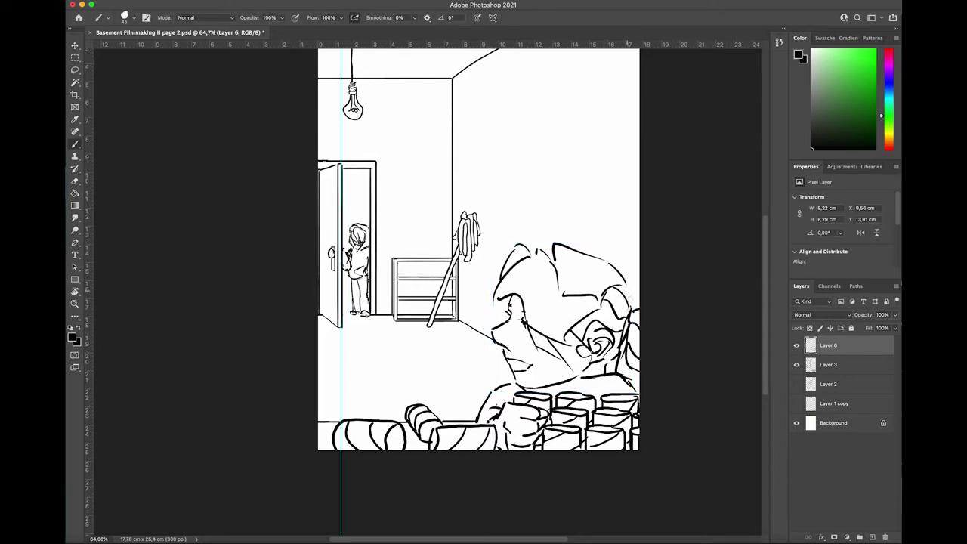
left_click_drag(610, 240, 570, 243)
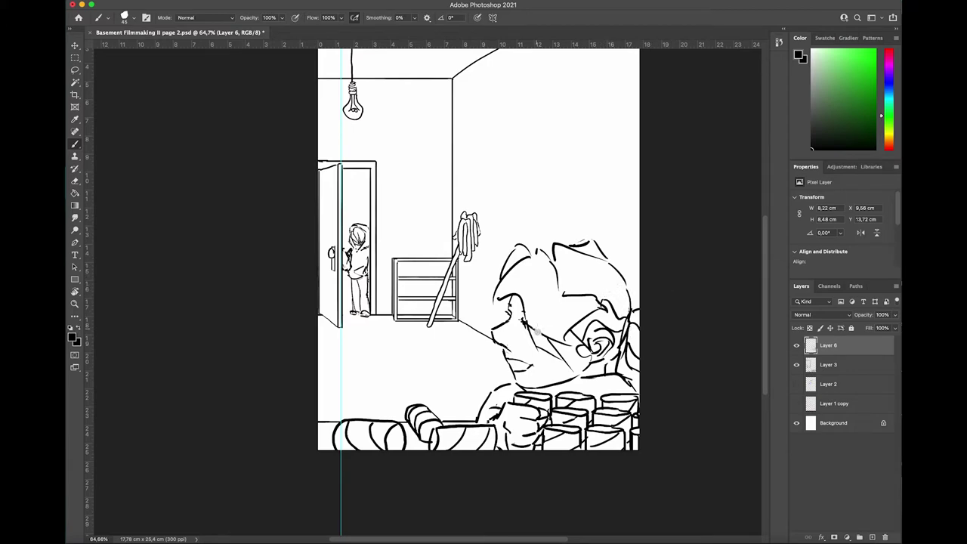
left_click_drag(566, 332, 589, 368)
left_click(797, 384)
left_click(797, 384)
left_click(796, 384)
left_click(796, 384)
scroll(714, 353, "down", 5)
key("super+s")
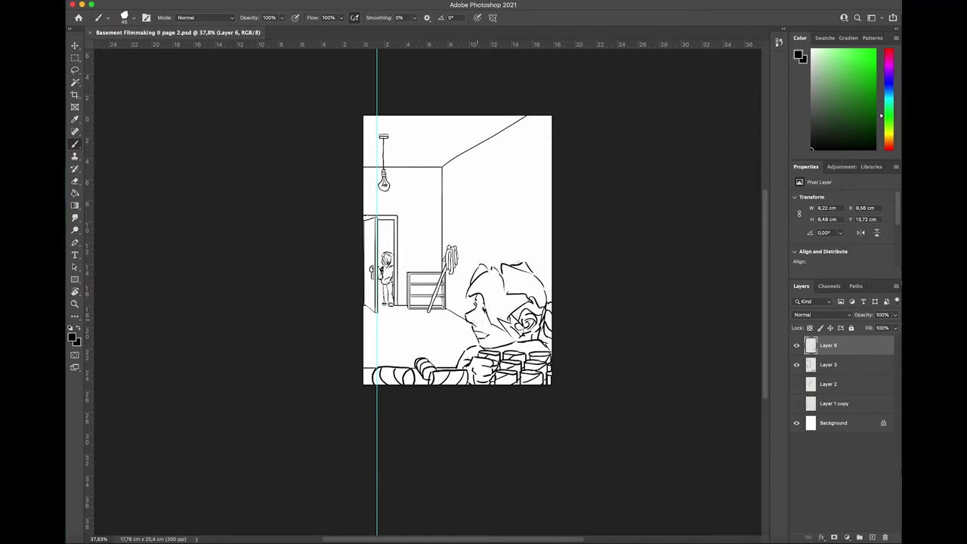
Save page 2 and merge Layer 6 down into Layer 3
left_click(831, 368)
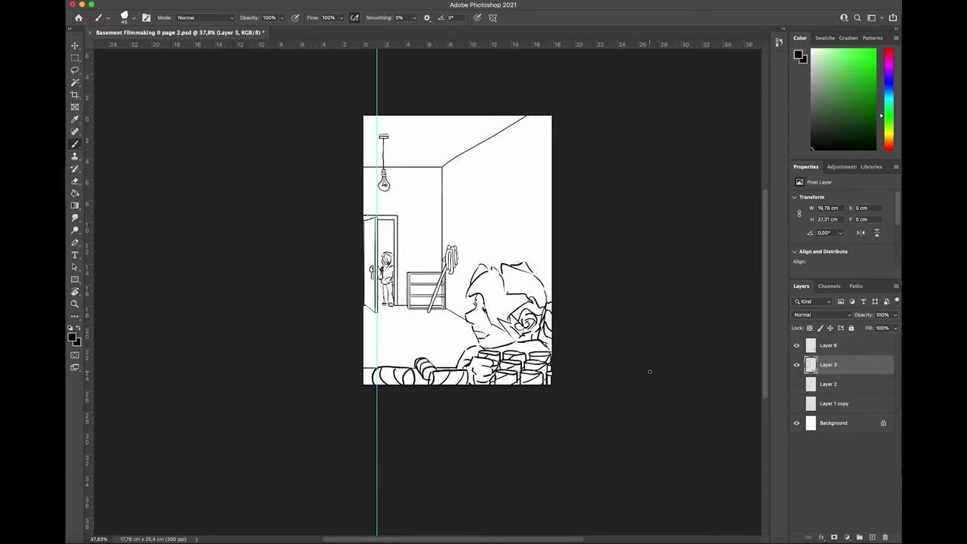
key("super+s")
right_click(843, 345)
left_click(826, 394)
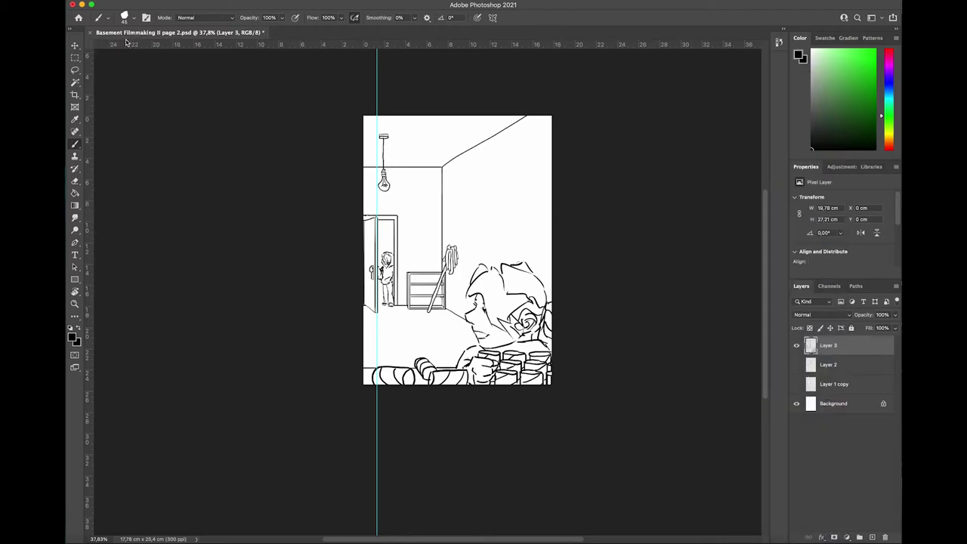
Open Basement Filmmaking II page 3–4.psd, merge Layer 5 down into Layer 4 and add a new layer on top
left_click(91, 32)
left_click(382, 193)
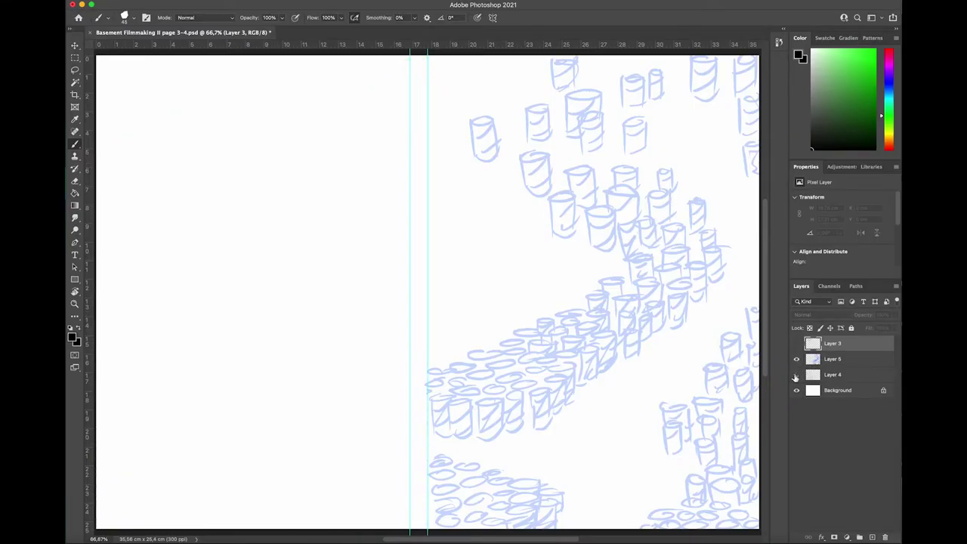
right_click(854, 366)
left_click(754, 394)
left_click(838, 344)
left_click(871, 537)
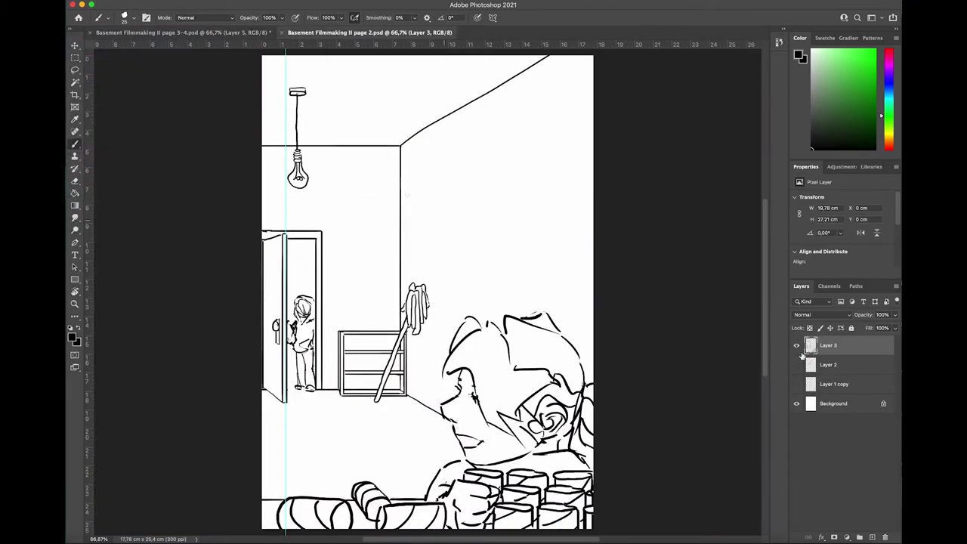
Copy page 2's inked Layer 3 into the page 3–4 file and scale it to 55.38% over the sketched panel
left_click_drag(813, 347, 418, 302)
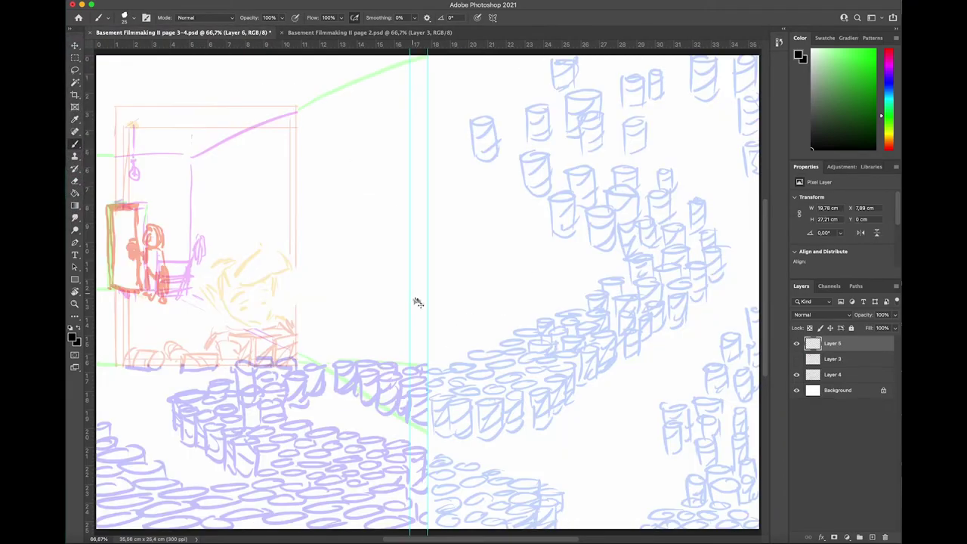
key("super+t")
left_click_drag(610, 58, 367, 281)
left_click_drag(352, 460, 207, 239)
left_click_drag(264, 340, 312, 374)
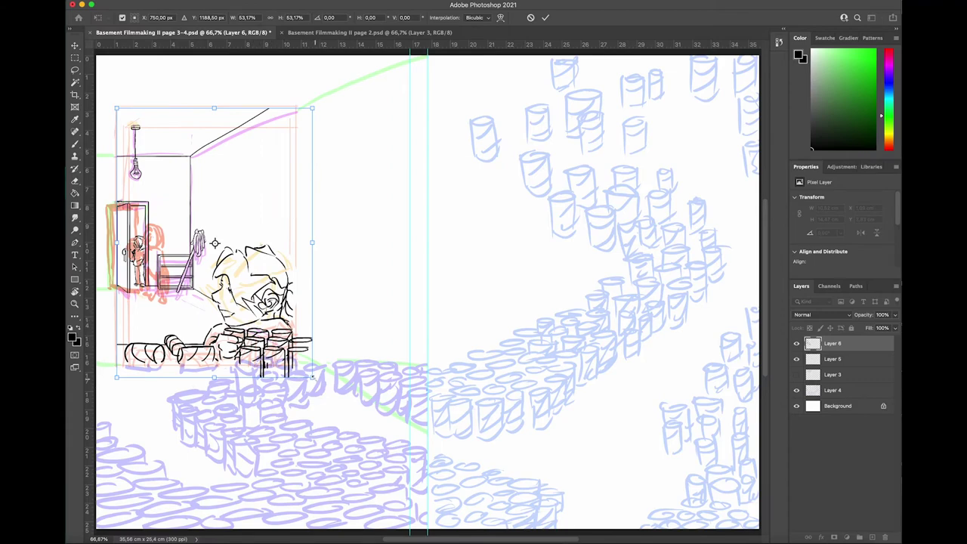
left_click_drag(117, 377, 111, 385)
left_click_drag(312, 108, 315, 104)
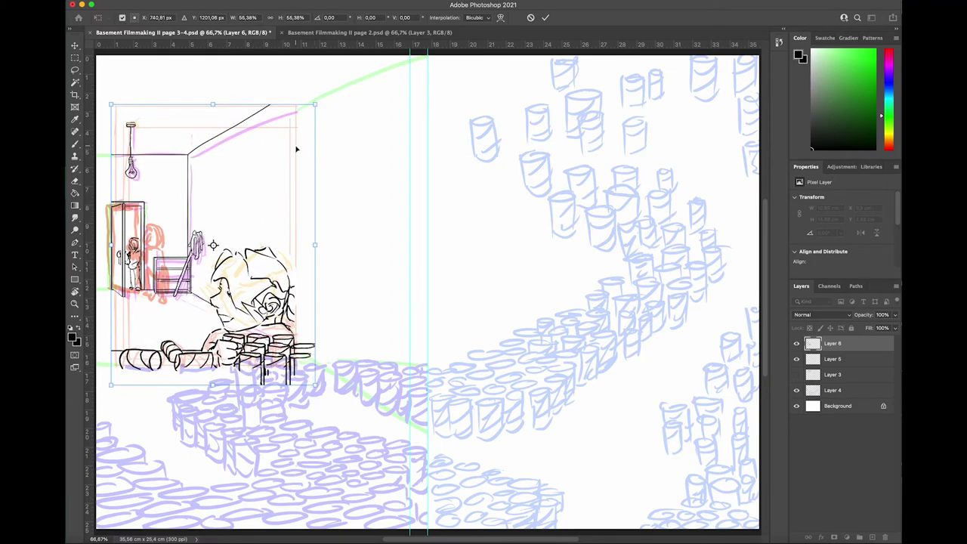
key("Return")
Ink the ceiling line up to the page's top edge, extend the back wall's line to the page edge and complete the door frame
key("b")
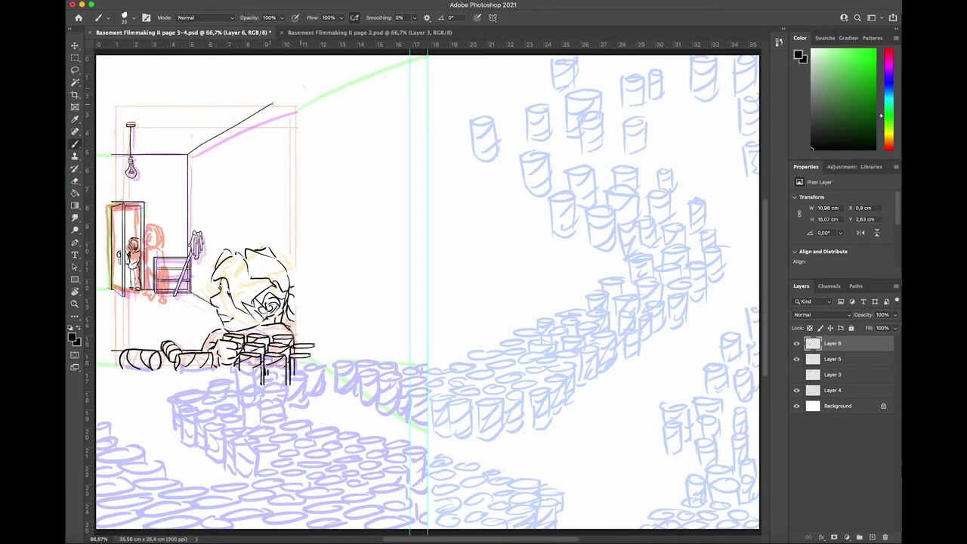
left_click_drag(272, 103, 361, 55)
left_click_drag(113, 165, 246, 170)
left_click_drag(244, 155, 228, 155)
left_click_drag(323, 293, 344, 304)
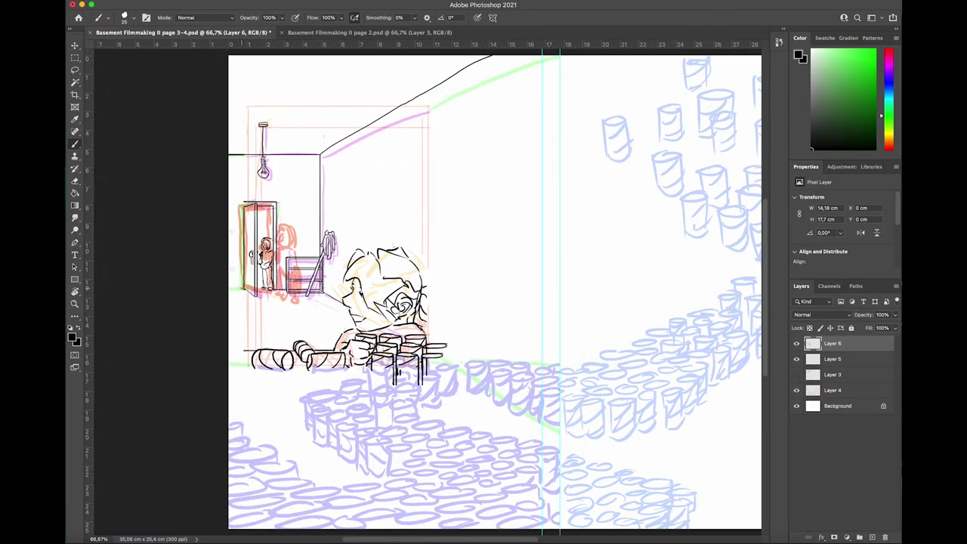
left_click_drag(240, 201, 240, 306)
Erase the foreground head's hair and ear ink and extend the foreground ledge line to the page edge
scroll(456, 164, "down", 3)
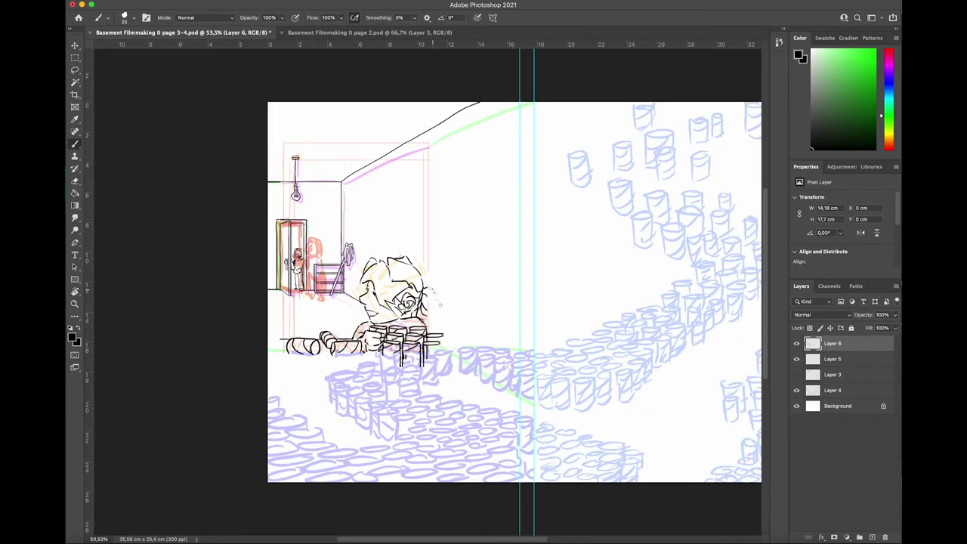
key("super+z")
key("super+z")
left_click_drag(446, 304, 427, 314)
mouse_move(434, 294)
left_mouse_down()
mouse_move(446, 293)
mouse_move(446, 310)
left_mouse_up()
key("super+z")
key("ctrl+z")
key("ctrl+z")
key("ctrl+z")
key("ctrl+z")
key("ctrl+z")
key("ctrl+z")
key("ctrl+z")
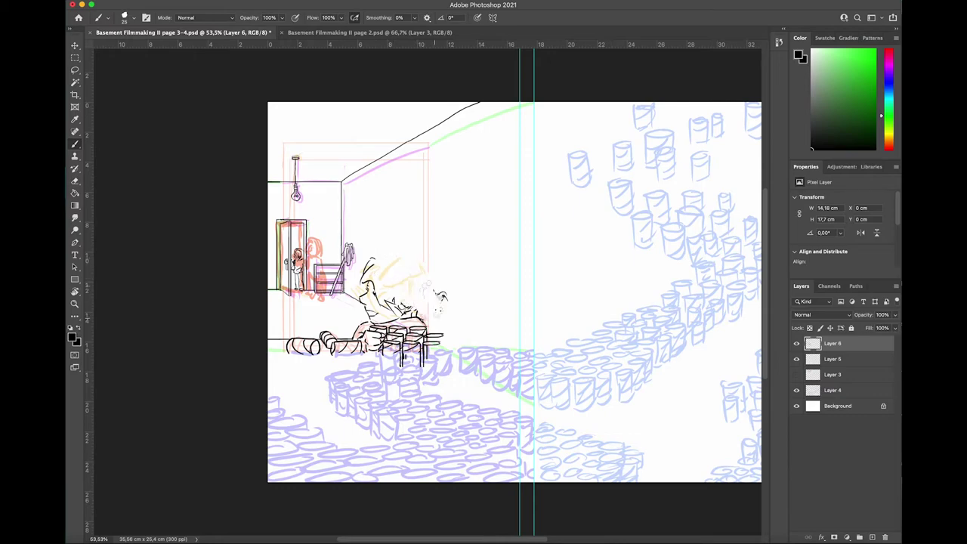
Undo the last strokes on the foreground head and ink its jaw, ear and swept hair over the yellow sketch
key("ctrl+z")
key("ctrl+z")
key("ctrl+z")
key("ctrl+z")
key("ctrl+z")
key("ctrl+z")
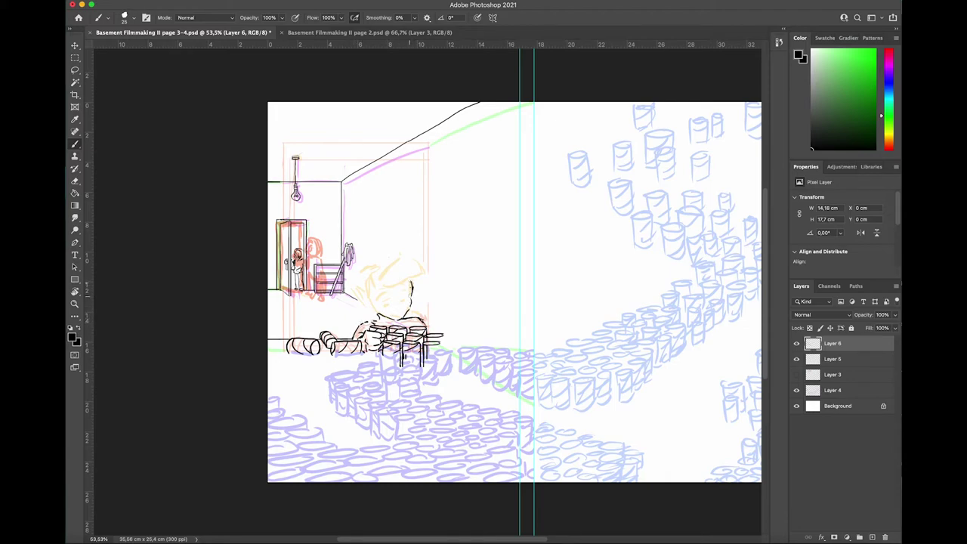
key("ctrl+z")
mouse_move(372, 278)
left_mouse_down()
mouse_move(398, 287)
mouse_move(420, 276)
mouse_move(379, 271)
left_mouse_up()
mouse_move(374, 307)
left_mouse_down()
mouse_move(371, 284)
mouse_move(398, 260)
left_mouse_up()
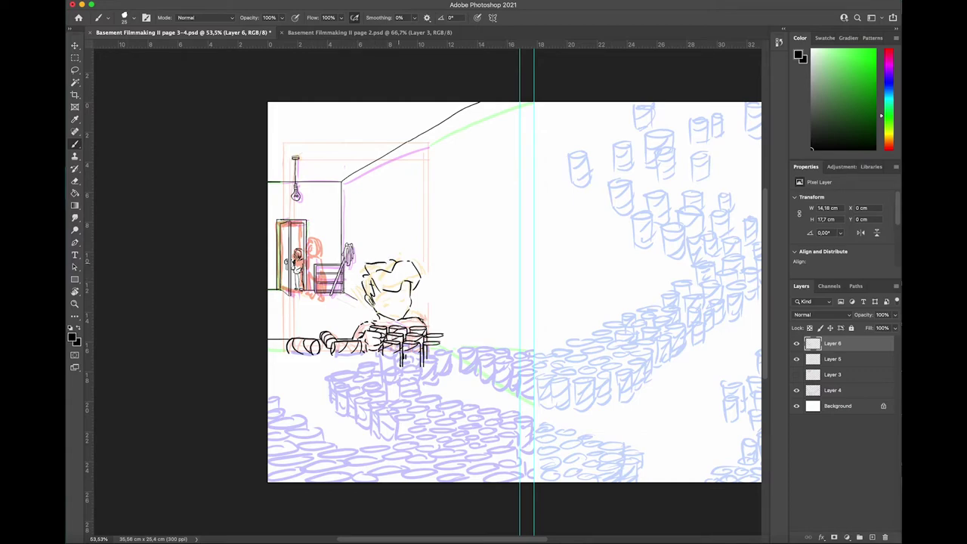
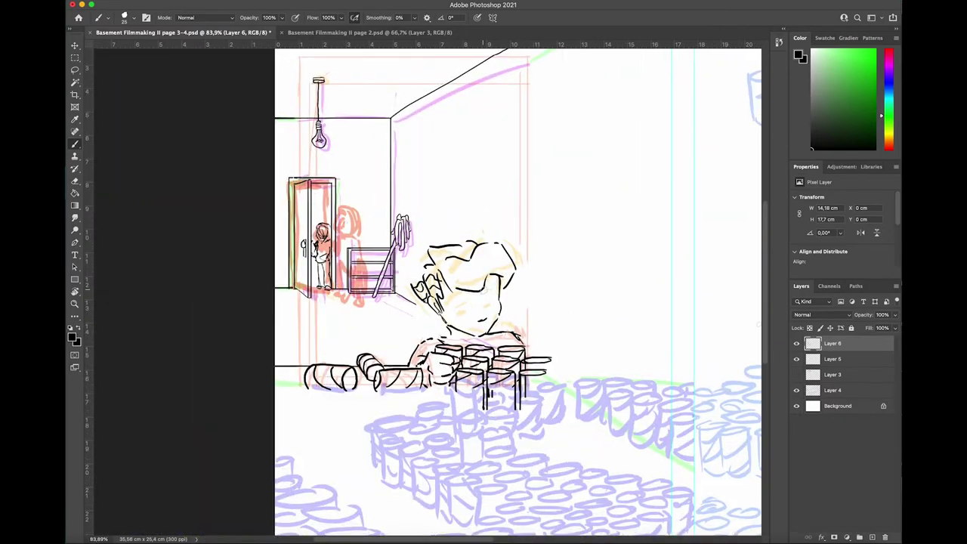
Set Layer 5's opacity to 20% and choose bright green as the brush colour
left_click(812, 358)
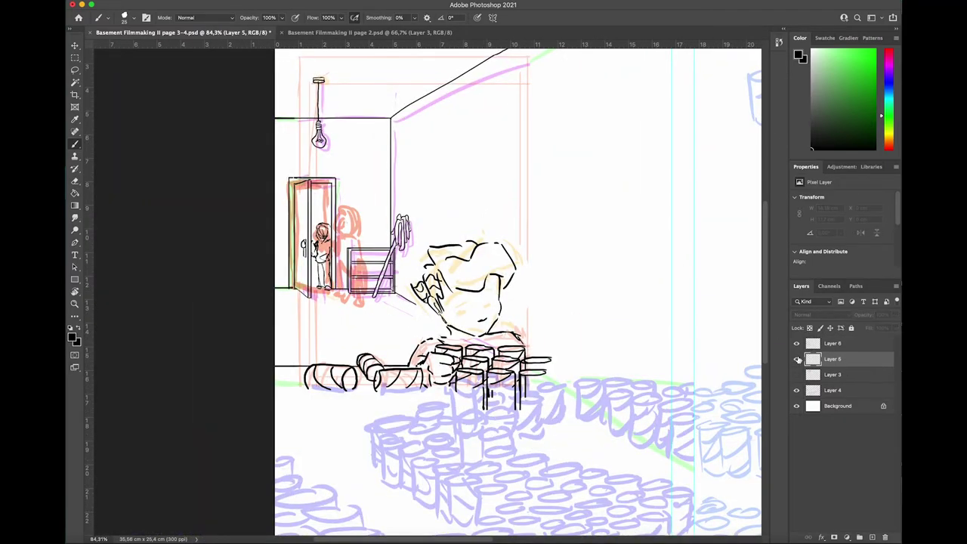
scroll(796, 359, "down", 8)
left_click(796, 359)
left_click(895, 315)
left_click_drag(895, 328, 858, 329)
left_click(874, 51)
scroll(427, 292, "up", 10)
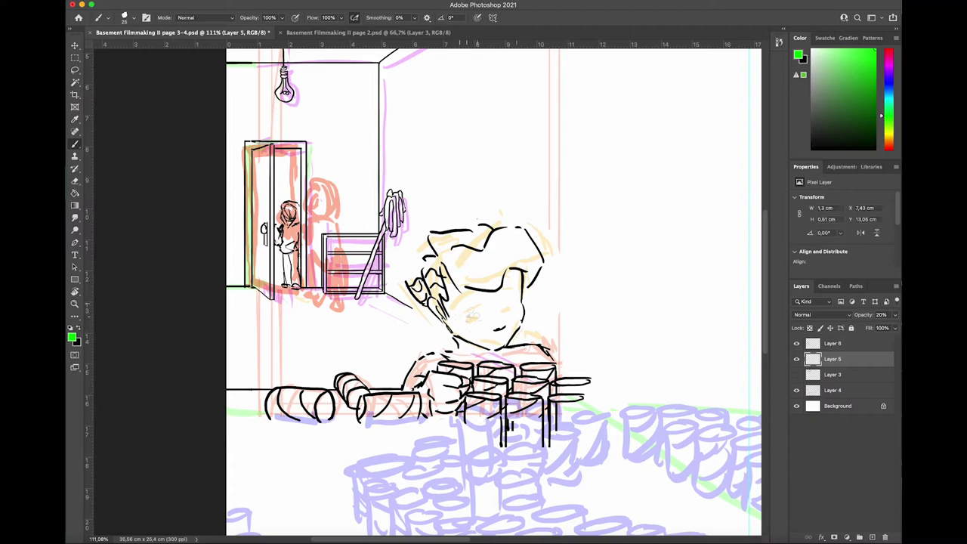
Sketch green eyebrows, eyes and a smiling mouth on the foreground head and adjust the placement of one eye's sketch
left_click_drag(480, 305, 462, 312)
mouse_move(504, 304)
left_mouse_down()
mouse_move(473, 322)
mouse_move(526, 307)
mouse_move(473, 292)
left_mouse_up()
left_click_drag(494, 340, 511, 336)
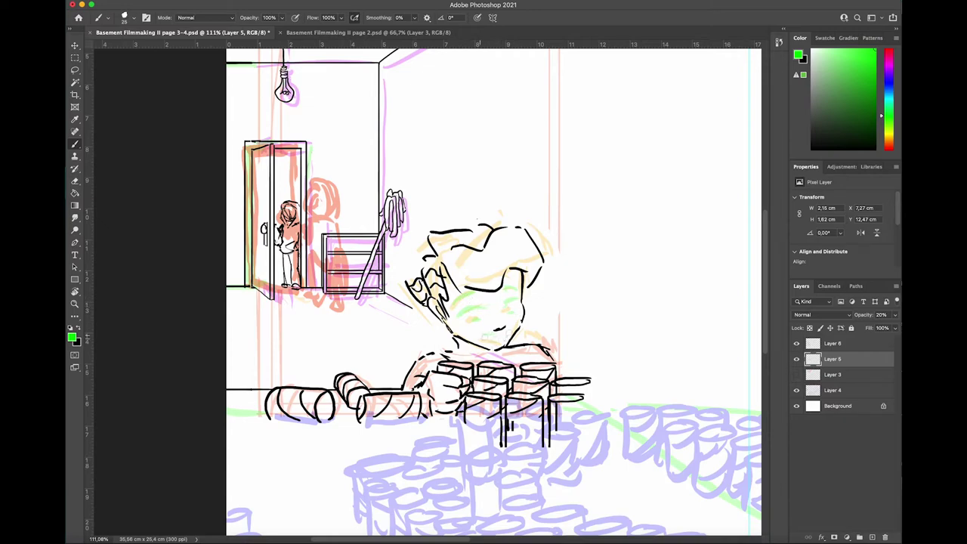
key("super+z")
left_click_drag(484, 336, 503, 333)
key("super+t")
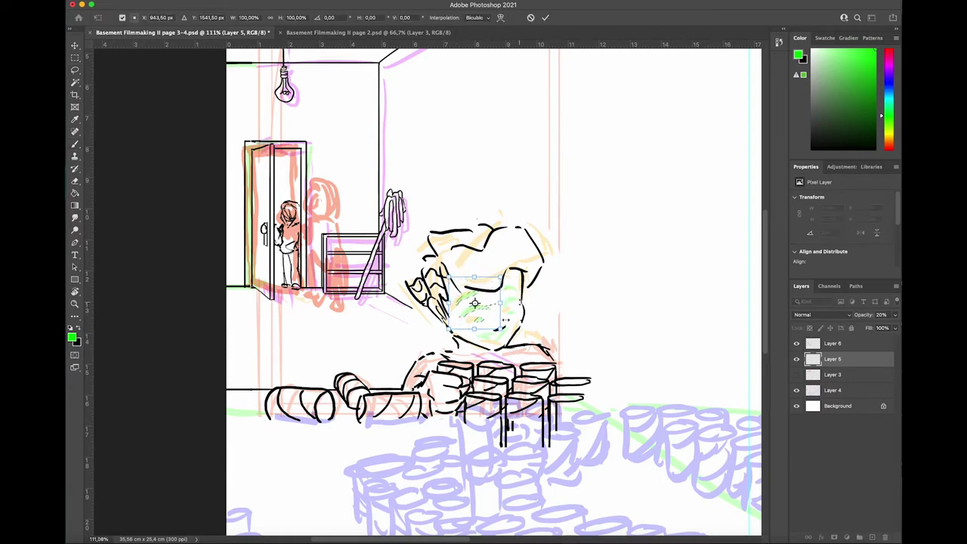
left_click(837, 361)
Delete the inked open door leaf and the small figure in the doorway from Layer 6
scroll(580, 280, "down", 6)
scroll(591, 280, "right", 4)
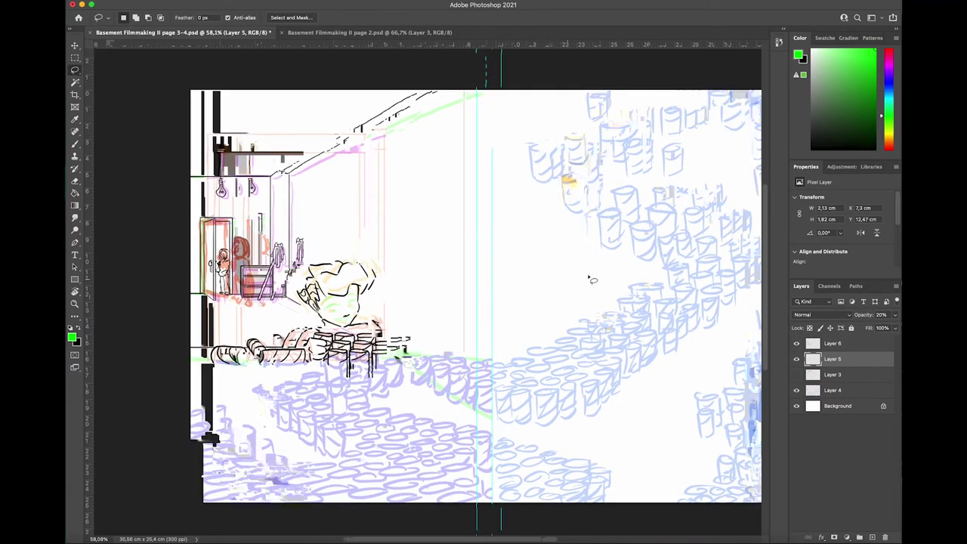
scroll(242, 313, "up", 5)
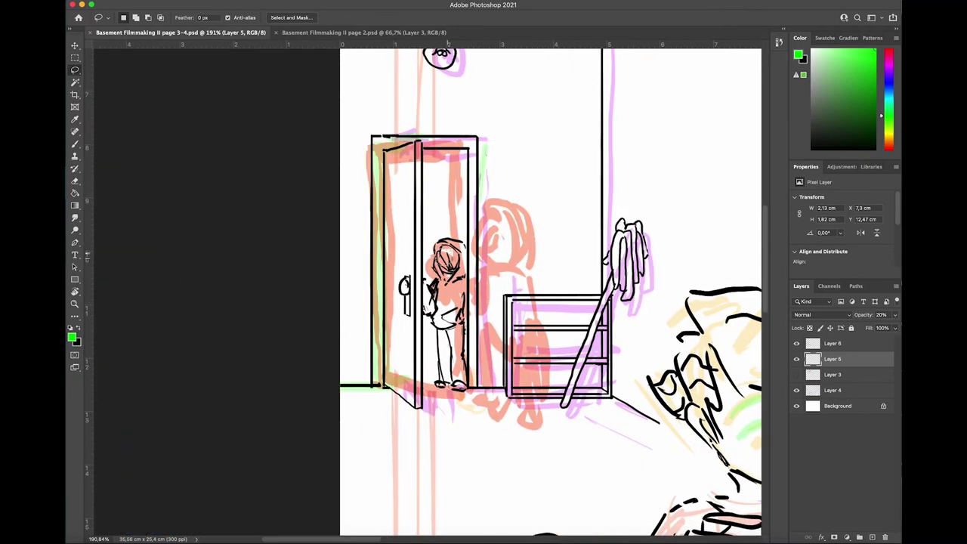
left_click(838, 344)
mouse_move(439, 249)
left_mouse_down()
mouse_move(457, 260)
mouse_move(456, 284)
mouse_move(433, 322)
mouse_move(435, 273)
mouse_move(446, 333)
mouse_move(462, 298)
mouse_move(453, 367)
mouse_move(451, 344)
mouse_move(420, 295)
mouse_move(419, 202)
left_mouse_up()
scroll(427, 292, "down", 3)
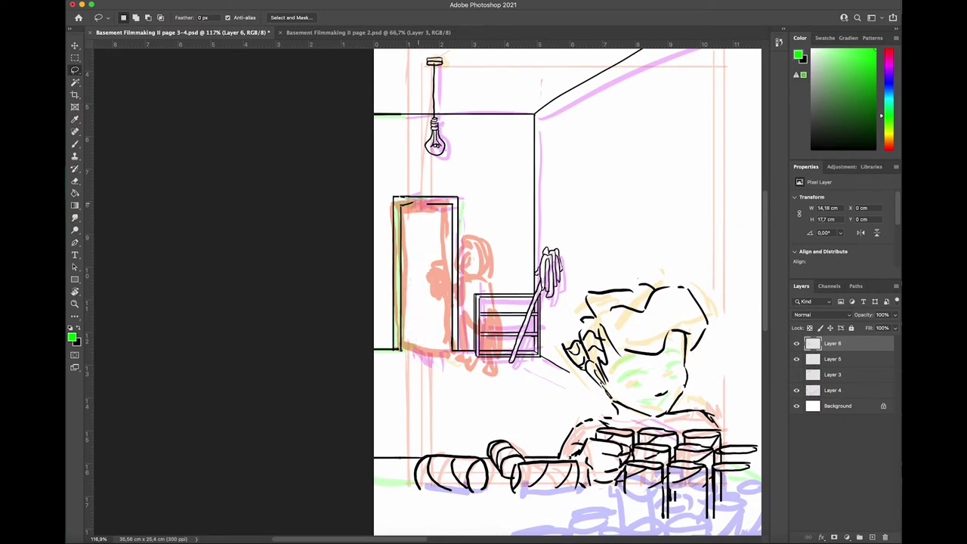
Reset the brush colour to black and ink the missing upper inner line of the door frame
key("b")
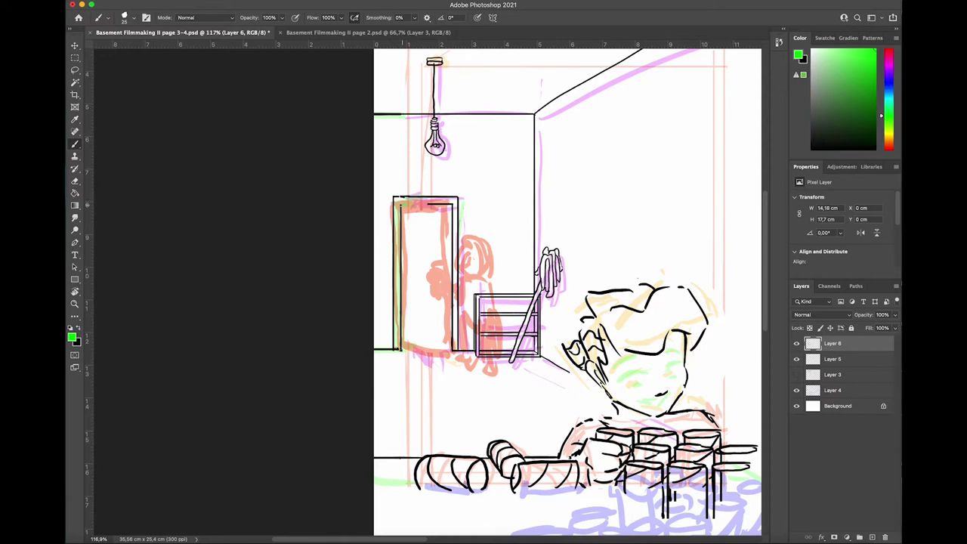
key("d")
left_click_drag(401, 205, 454, 204)
scroll(428, 279, "down", 5)
scroll(427, 278, "up", 5)
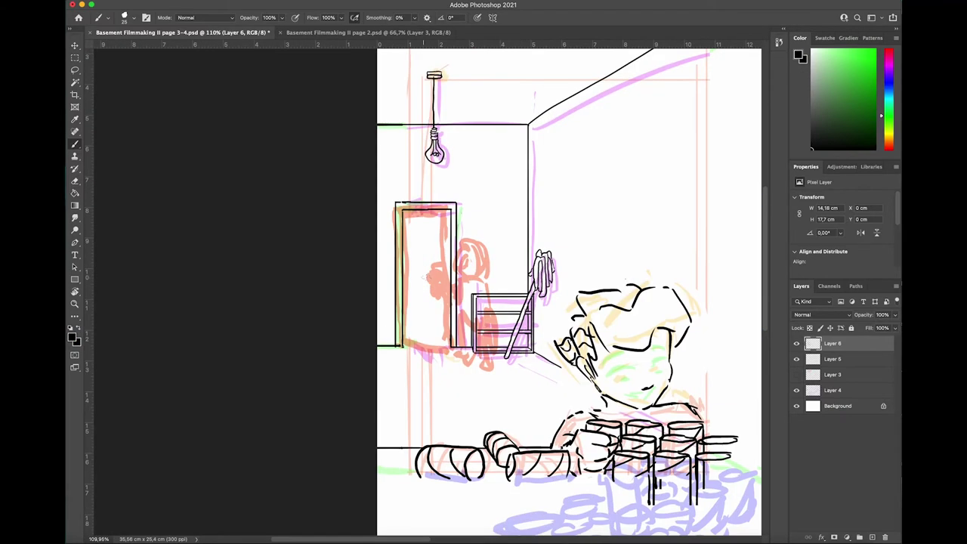
Shift the door frame's outer upright outward to thicken the frame, and save the file
key("l")
mouse_move(368, 371)
left_mouse_down()
mouse_move(385, 199)
mouse_move(358, 320)
left_mouse_up()
key("super+t")
left_click_drag(414, 306, 398, 306)
key("Return")
key("b")
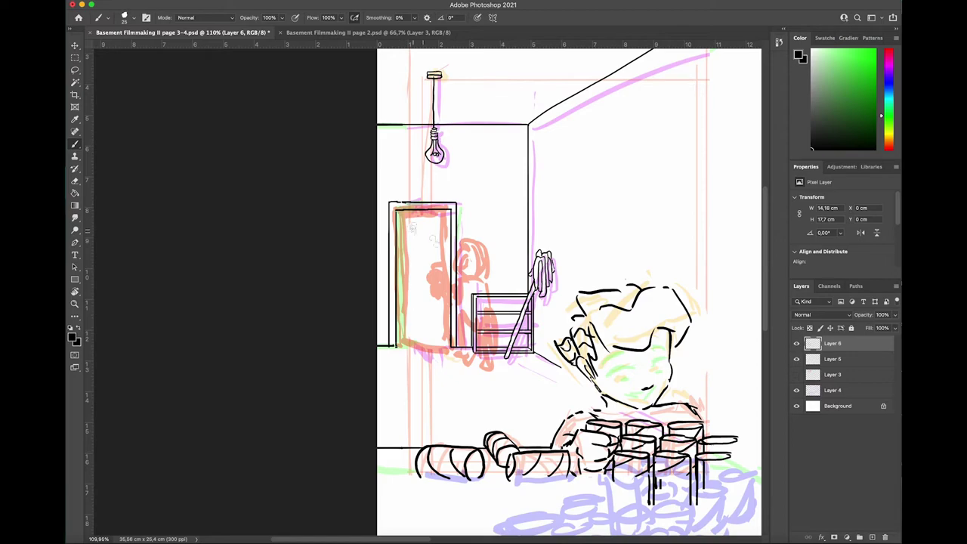
key("super+s")
Clean up the stray marks in the foreground can stack and ink the missing sides and label lines of its cans
scroll(427, 291, "down", 5)
scroll(427, 292, "right", 5)
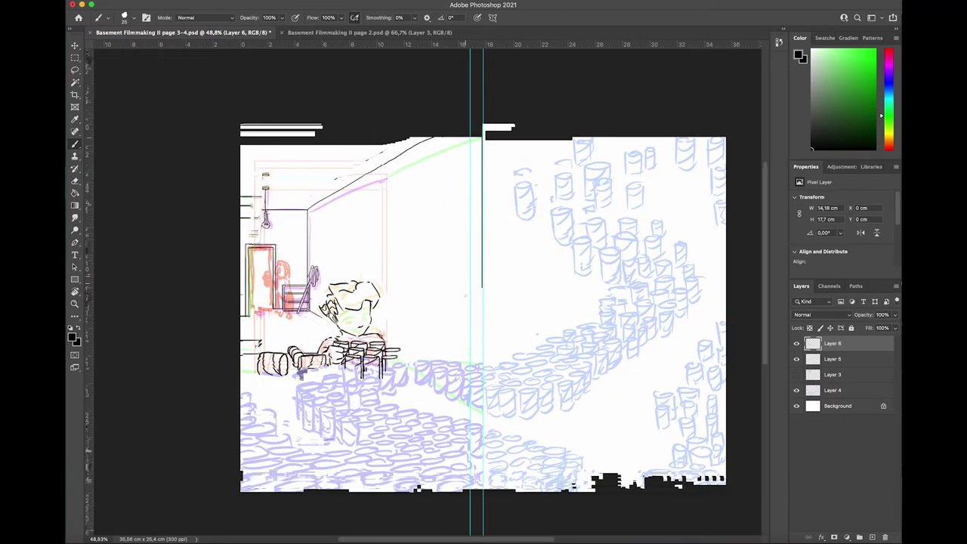
scroll(427, 291, "up", 5)
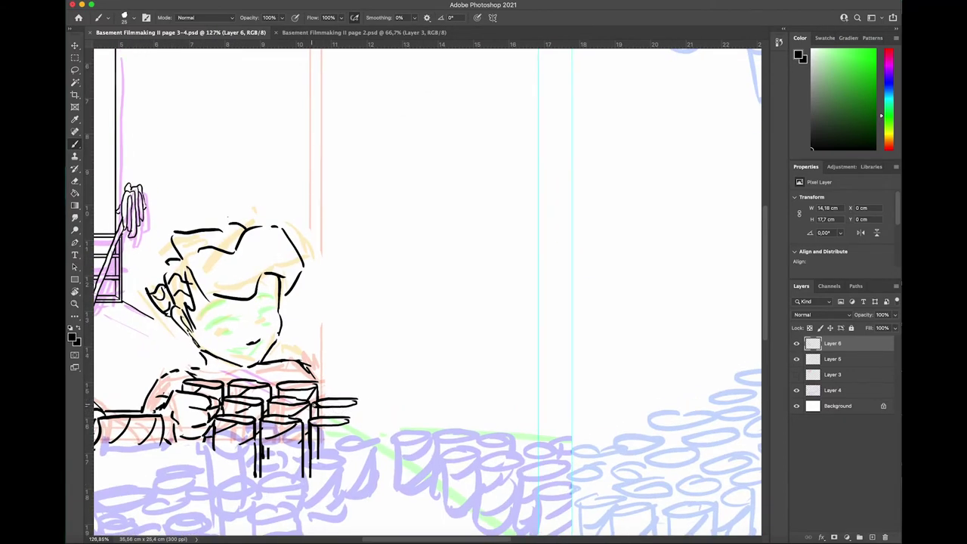
left_click_drag(311, 406, 312, 410)
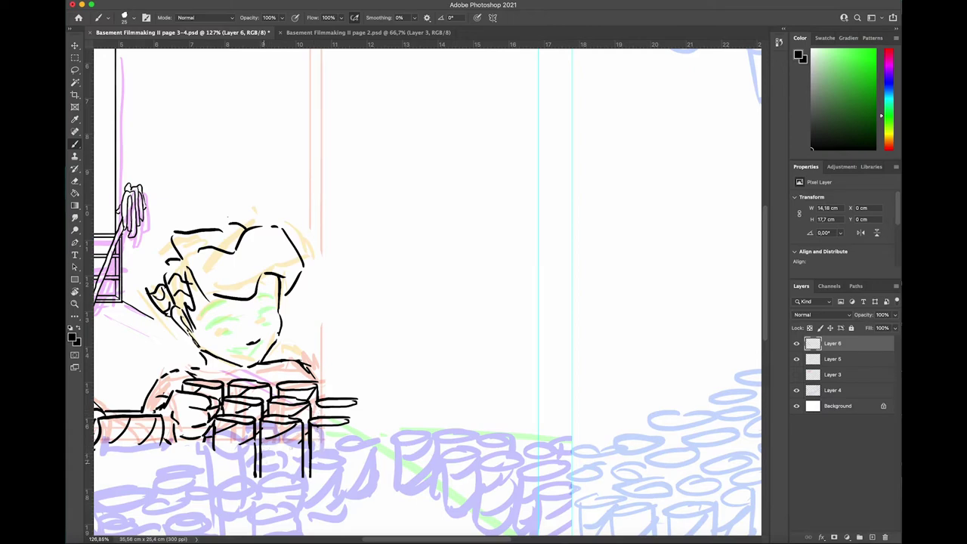
left_click_drag(348, 420, 349, 479)
mouse_move(240, 456)
left_mouse_down()
mouse_move(213, 447)
mouse_move(215, 471)
left_mouse_up()
left_click_drag(358, 404, 356, 444)
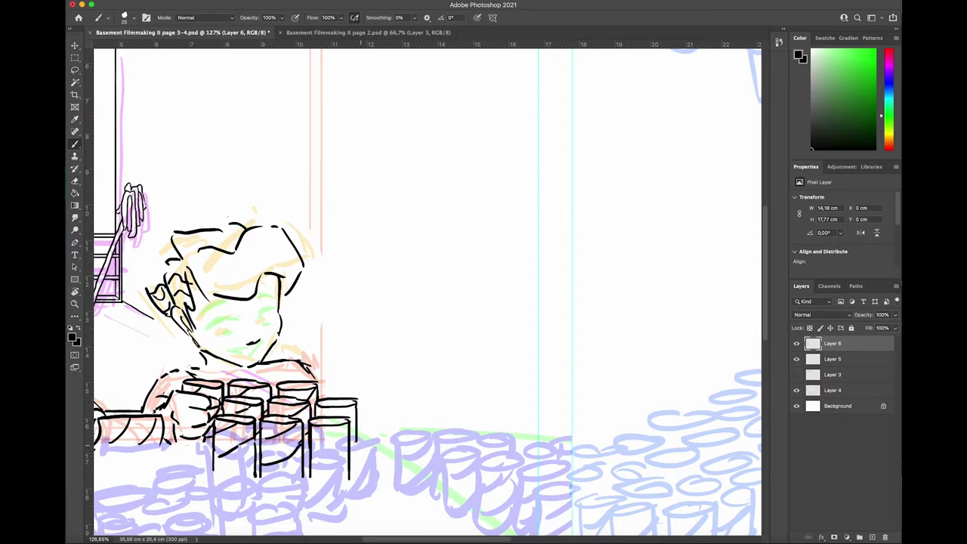
Close the page 2 file and check the sketch by briefly hiding the inked Layer 6
scroll(427, 290, "down", 5)
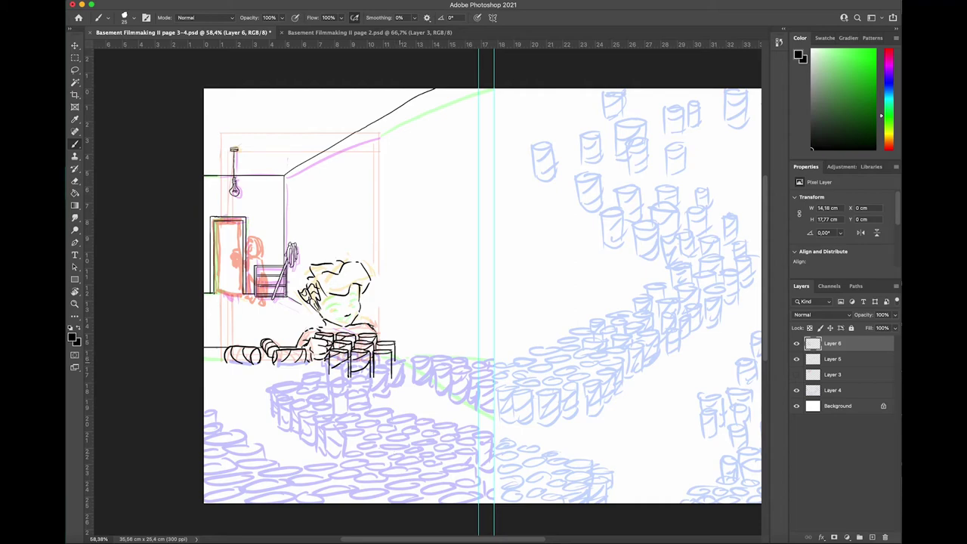
key("super+minus")
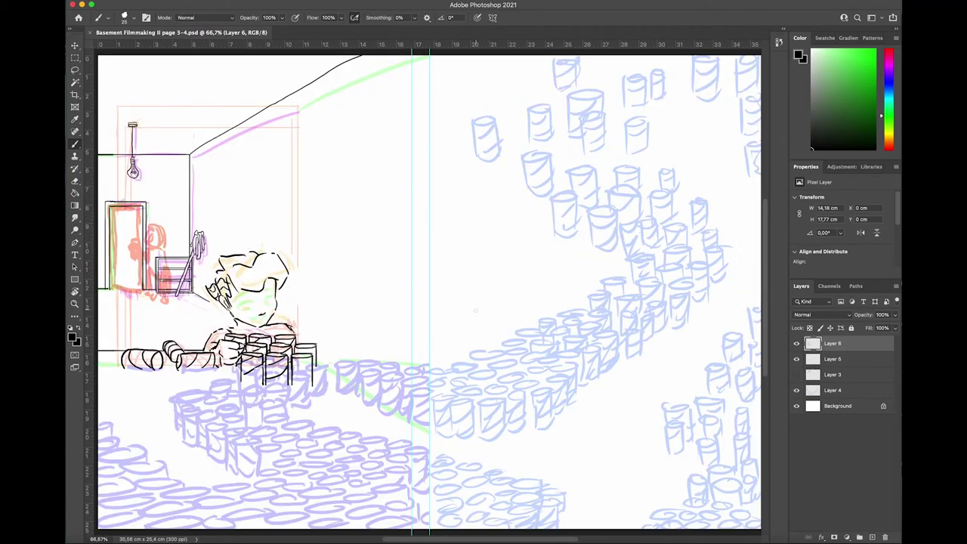
scroll(475, 310, "up", 2)
left_click(796, 359)
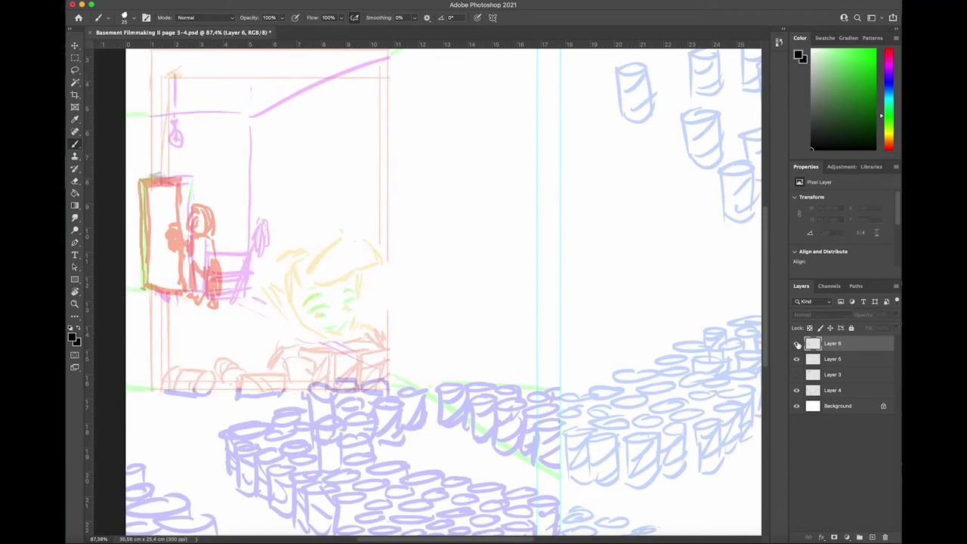
left_click(796, 358)
Add a new layer on top and ink the open door leaf with its handle
left_click(873, 537)
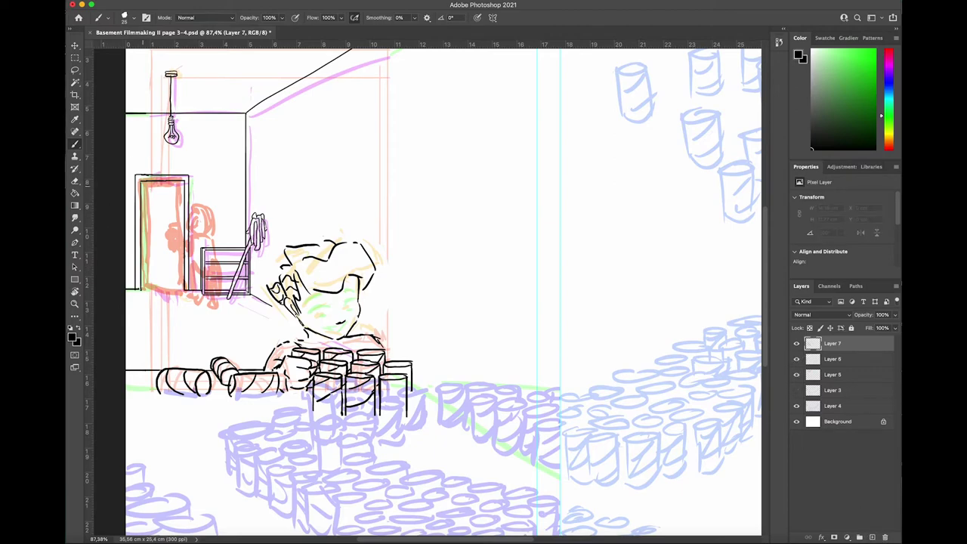
mouse_move(140, 183)
left_mouse_down()
mouse_move(175, 183)
mouse_move(179, 294)
mouse_move(166, 296)
mouse_move(178, 300)
left_mouse_up()
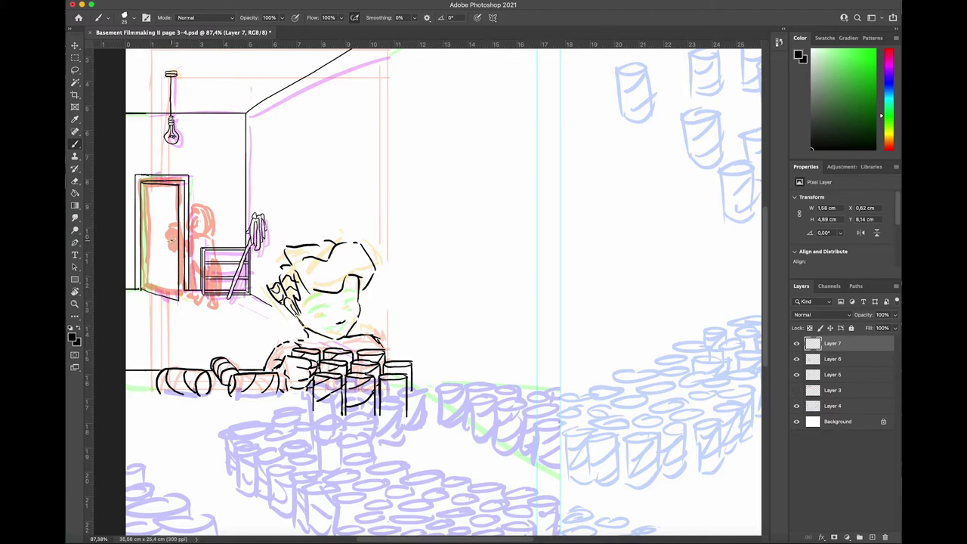
mouse_move(172, 242)
left_mouse_down()
mouse_move(171, 255)
mouse_move(171, 240)
left_mouse_up()
Add another layer and ink the standing figure's torso and arms, with one hand reaching to the door handle
left_click(872, 537)
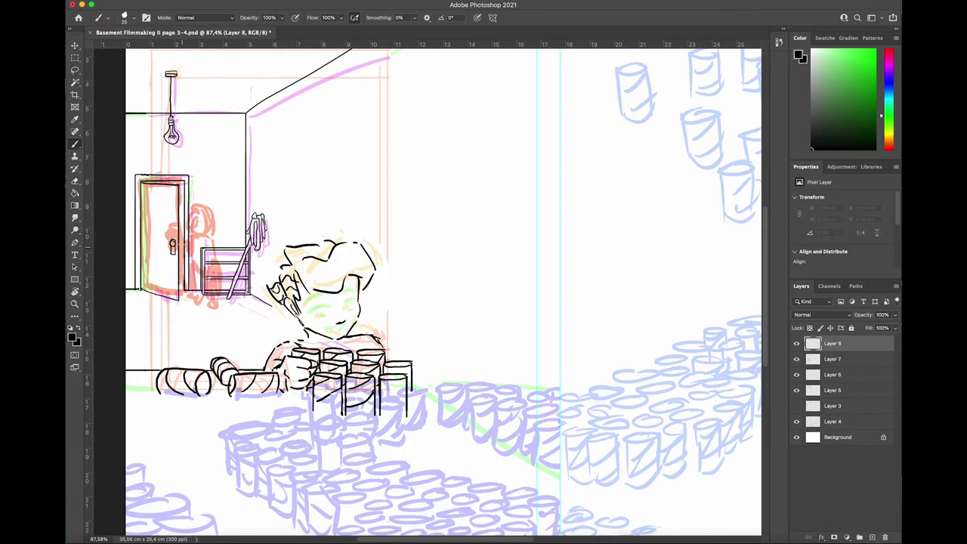
left_click_drag(175, 233, 200, 252)
left_click_drag(185, 240, 192, 253)
left_click(230, 275)
key("ctrl+z")
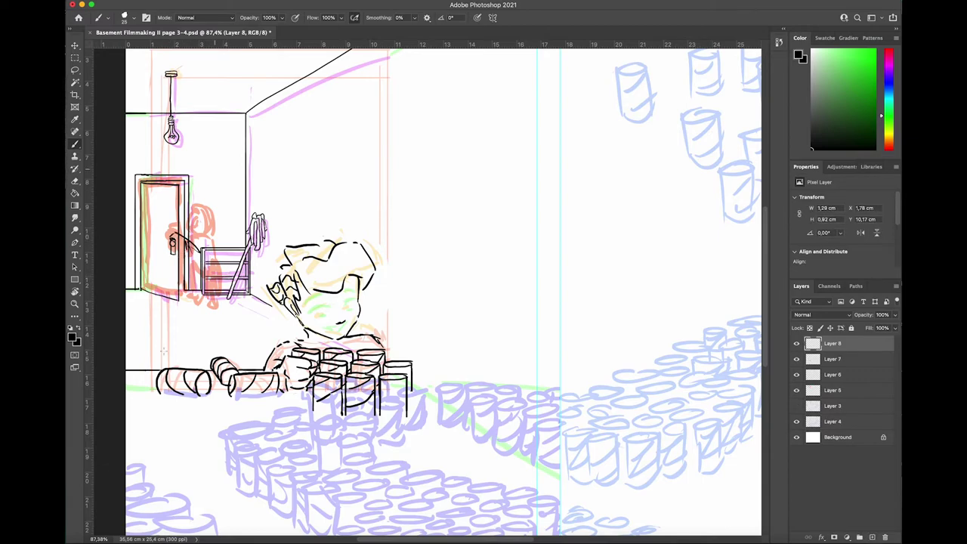
key("ctrl+z")
mouse_move(177, 243)
left_mouse_down()
mouse_move(187, 261)
mouse_move(207, 264)
left_mouse_up()
mouse_move(195, 226)
left_mouse_down()
mouse_move(205, 240)
mouse_move(205, 231)
left_mouse_up()
left_click_drag(199, 238, 200, 257)
left_click_drag(195, 240, 216, 275)
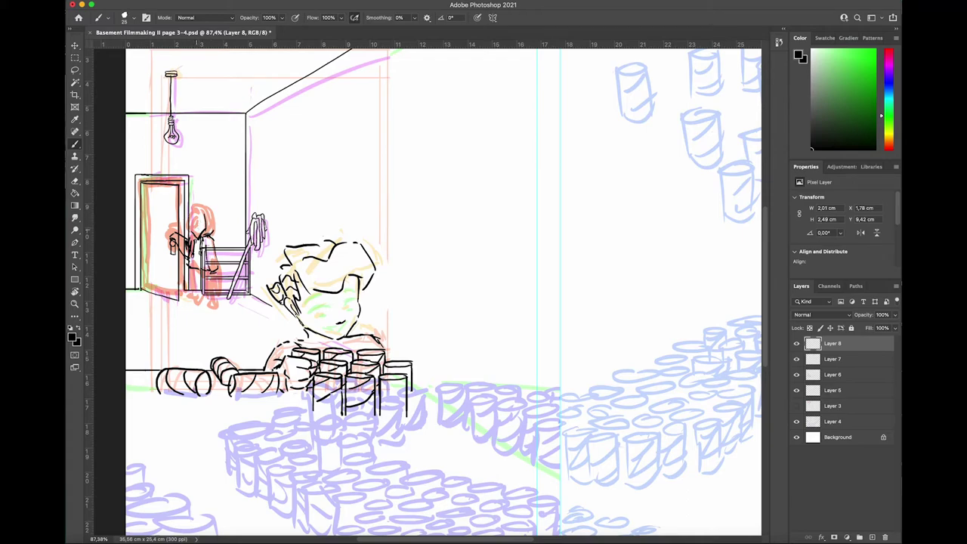
Ink the standing figure's face and hair and redraw its legs and feet over the red sketch
left_click_drag(188, 210, 201, 231)
left_click_drag(195, 207, 215, 229)
mouse_move(189, 268)
left_mouse_down()
mouse_move(202, 274)
mouse_move(203, 314)
mouse_move(216, 312)
left_mouse_up()
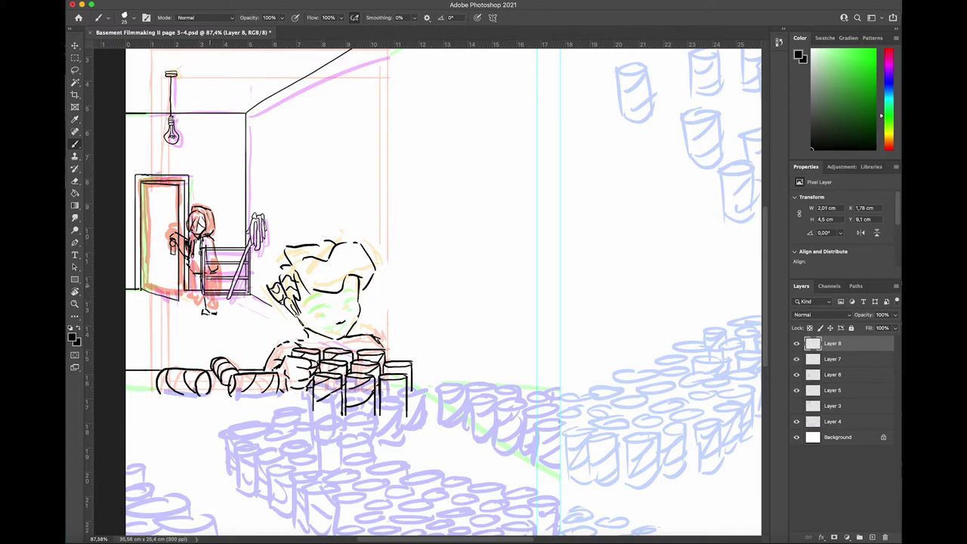
key("super+z")
key("super+z")
key("super+z")
mouse_move(194, 274)
left_mouse_down()
mouse_move(198, 306)
mouse_move(211, 312)
left_mouse_up()
mouse_move(208, 276)
left_mouse_down()
mouse_move(208, 296)
mouse_move(216, 275)
mouse_move(191, 284)
mouse_move(189, 306)
left_mouse_up()
mouse_move(184, 305)
left_mouse_down()
mouse_move(202, 311)
mouse_move(194, 299)
mouse_move(211, 314)
left_mouse_up()
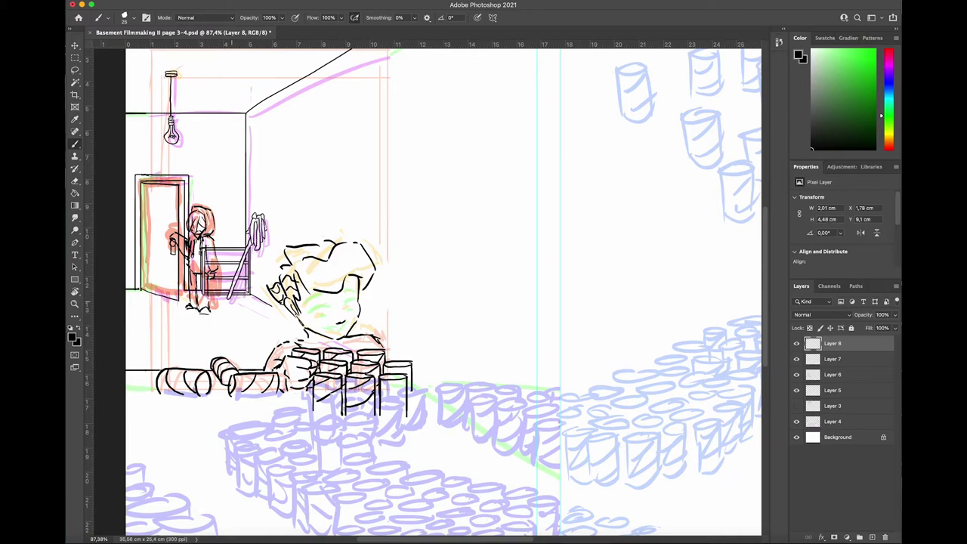
Ink the foreground head's eyebrows, eyes, nose and open smile over the green sketch and undo the last stroke
scroll(428, 291, "down", 4)
scroll(428, 292, "up", 5)
scroll(427, 291, "down", 3)
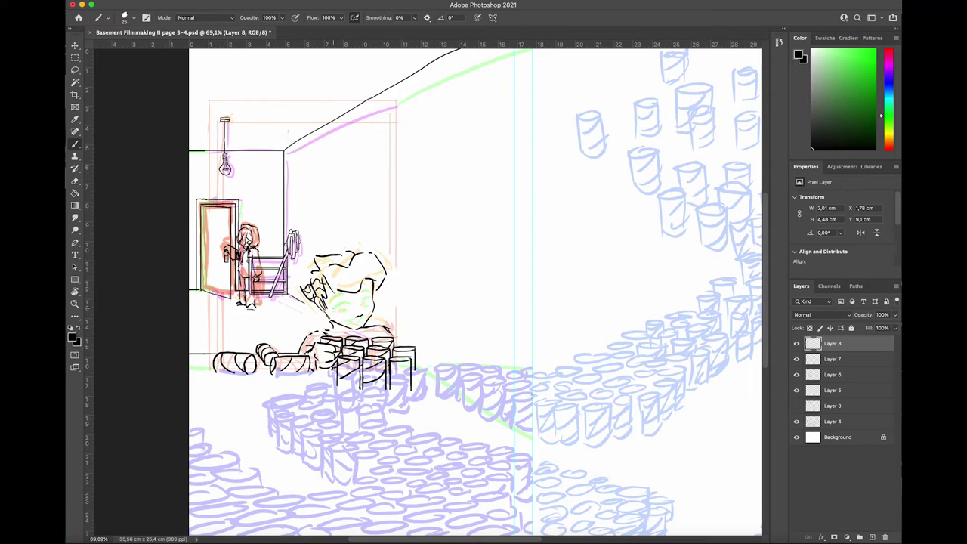
mouse_move(331, 303)
left_mouse_down()
mouse_move(372, 290)
mouse_move(349, 306)
mouse_move(361, 324)
left_mouse_up()
left_click_drag(345, 321, 355, 326)
mouse_move(354, 327)
left_mouse_down()
mouse_move(363, 330)
mouse_move(349, 339)
left_mouse_up()
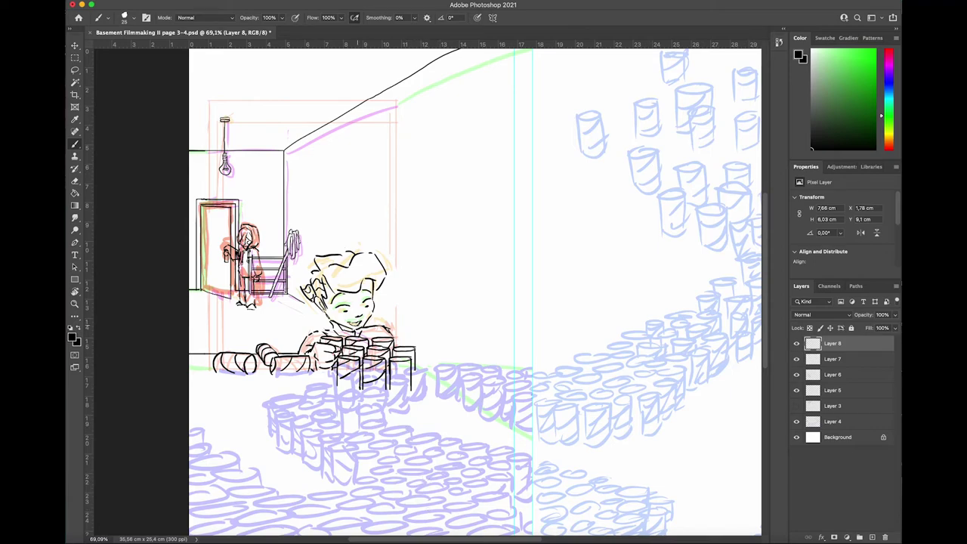
key("ctrl+z")
Move the Layer 5 sketch below Layer 3 and merge it down into Layer 4
left_click_drag(819, 393, 857, 413)
right_click(853, 400)
left_click(848, 399)
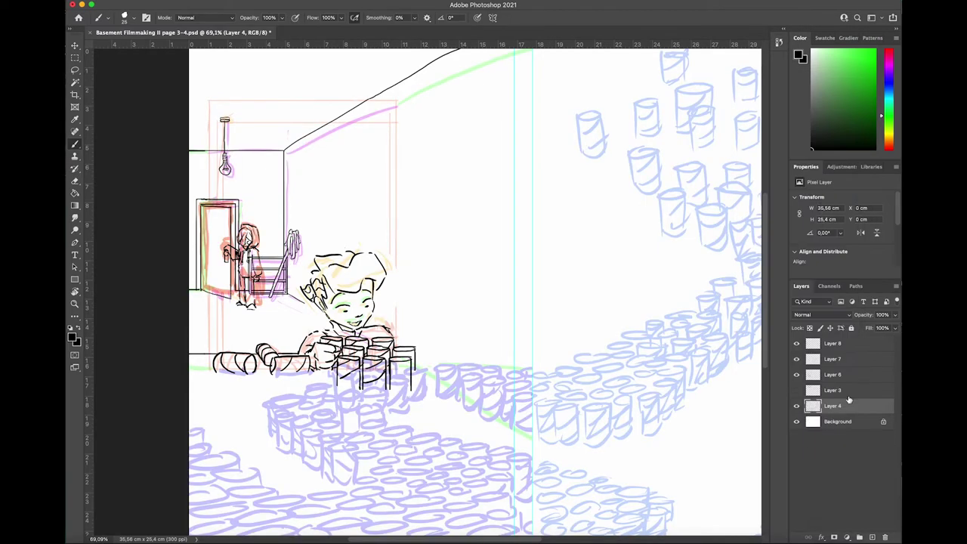
Copy the front cans from Layer 6 onto a new layer and place the copy below the original stack
left_click(796, 375)
left_click(796, 374)
key("l")
left_click(834, 375)
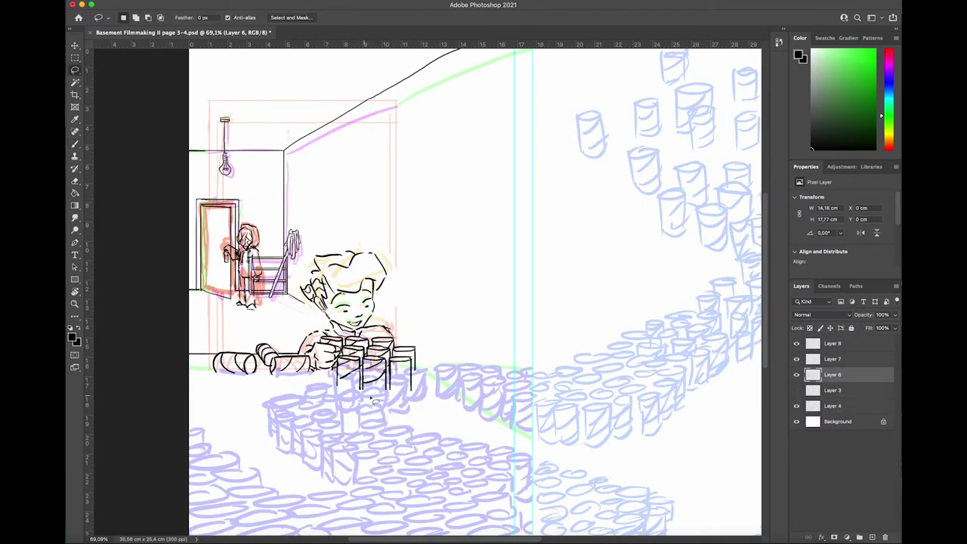
mouse_move(372, 400)
left_mouse_down()
mouse_move(408, 341)
mouse_move(340, 349)
mouse_move(395, 426)
left_mouse_up()
key("super+c")
key("super+v")
key("super+t")
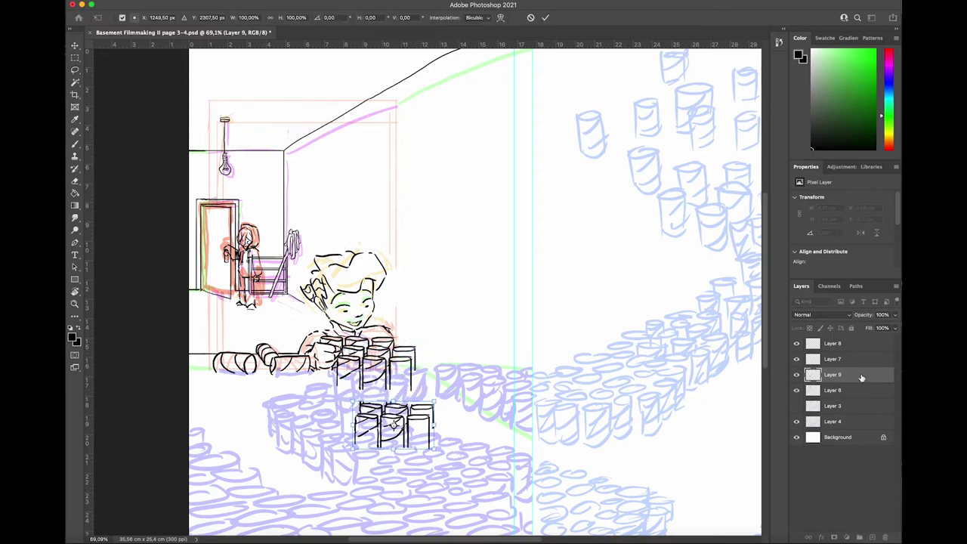
key("Return")
Remove the stray line fragments around the copied cans and ink label bands and a base curve on the outer ones
scroll(526, 438, "up", 10)
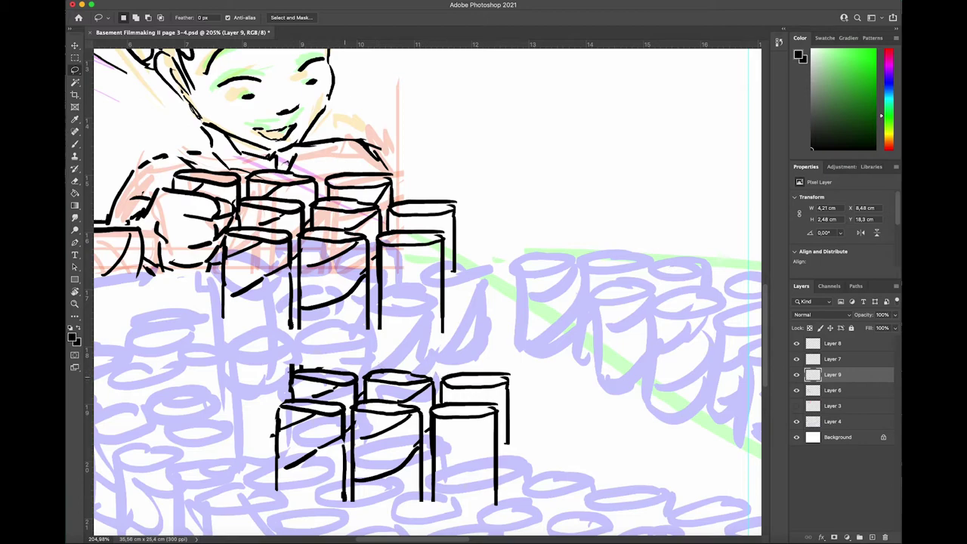
mouse_move(291, 366)
left_mouse_down()
mouse_move(291, 376)
mouse_move(303, 367)
left_mouse_up()
left_click_drag(273, 432, 272, 441)
key("b")
left_click_drag(482, 402, 509, 387)
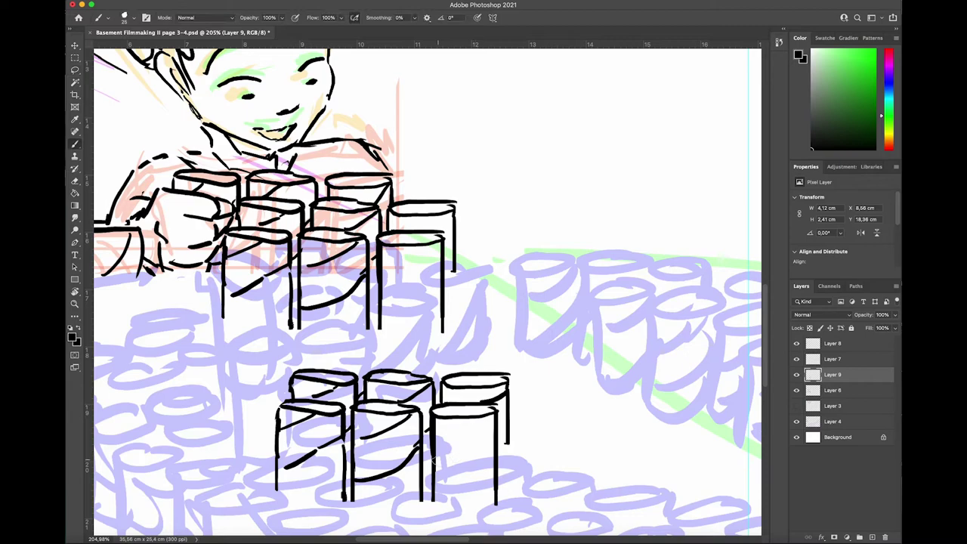
left_click_drag(435, 462, 496, 430)
left_click_drag(437, 502, 495, 475)
scroll(393, 323, "down", 5)
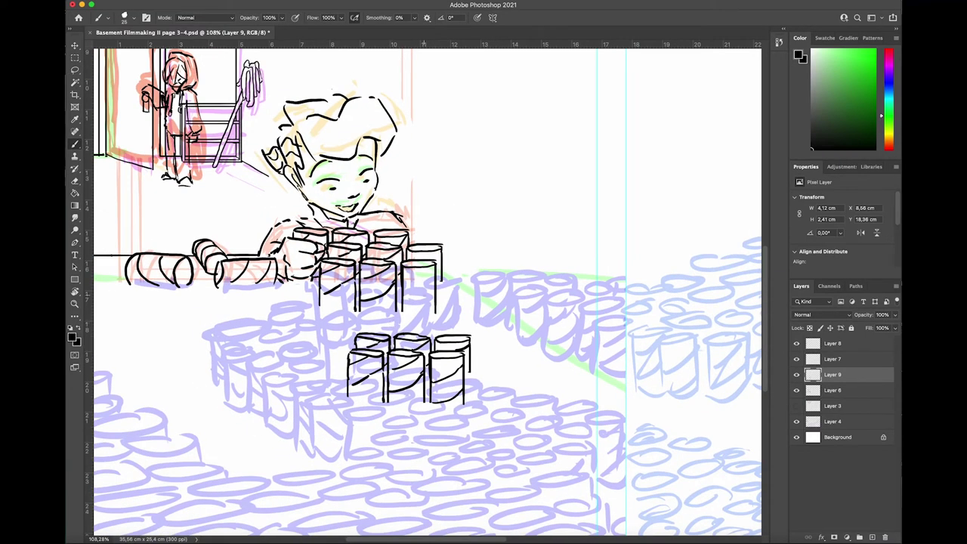
Duplicate the Layer 9 can group and move the copy up behind the front stack
key("ctrl+j")
key("ctrl+t")
mouse_move(457, 348)
left_mouse_down()
mouse_move(391, 302)
mouse_move(433, 306)
left_mouse_up()
key("Return")
Reposition the can group and add six more transformed duplicates to fill the purple sketch rows down to the front
left_click(832, 391)
key("ctrl+t")
left_click_drag(435, 375, 543, 422)
key("Return")
key("ctrl+alt+t")
key("Return")
key("ctrl+alt+t")
key("Return")
key("ctrl+alt+t")
key("Return")
key("ctrl+alt+t")
key("Return")
key("ctrl+alt+t")
key("Return")
key("ctrl+alt+t")
key("Return")
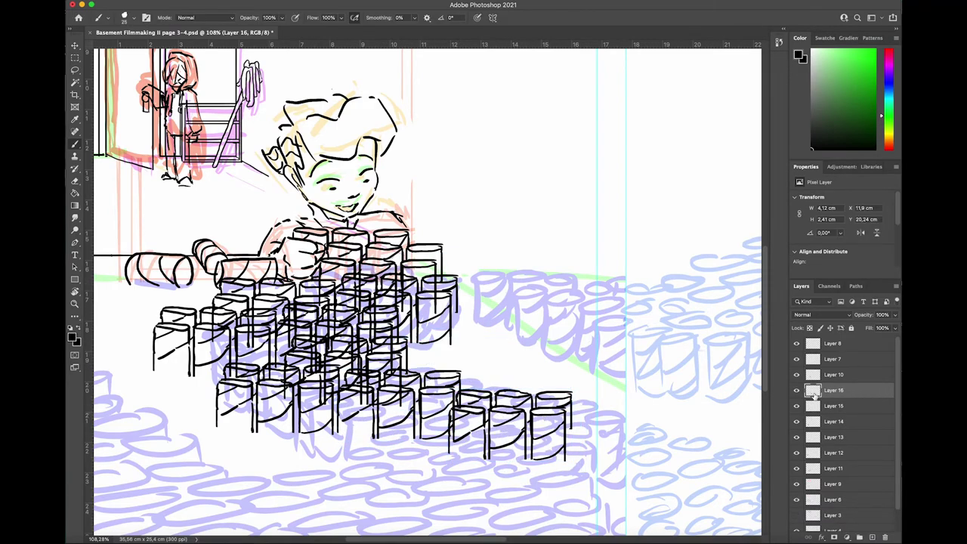
Clean up the overlapping can lines on Layer 11 and merge it down into Layer 9
scroll(838, 423, "down", 1)
left_click(832, 475)
left_click(796, 460)
left_click(795, 461)
left_click(833, 462)
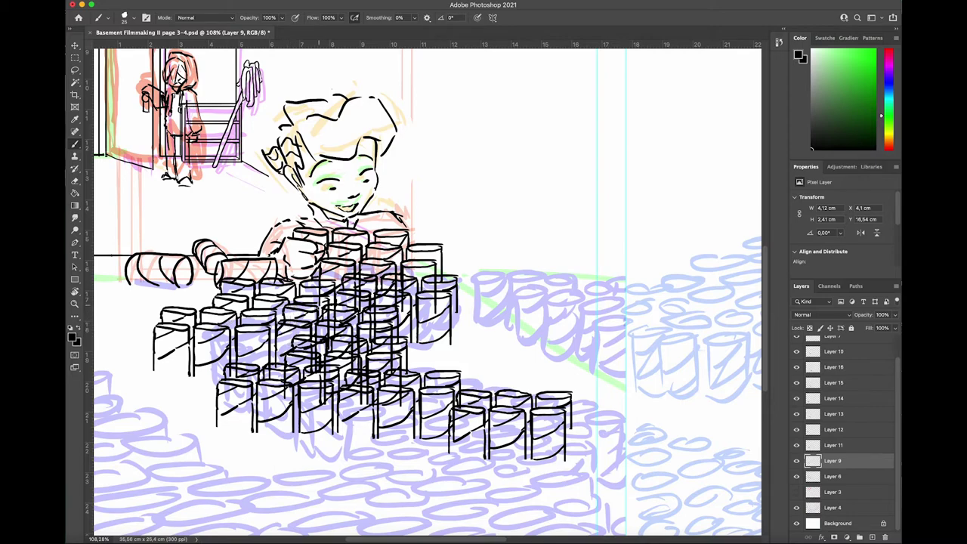
left_click(871, 444)
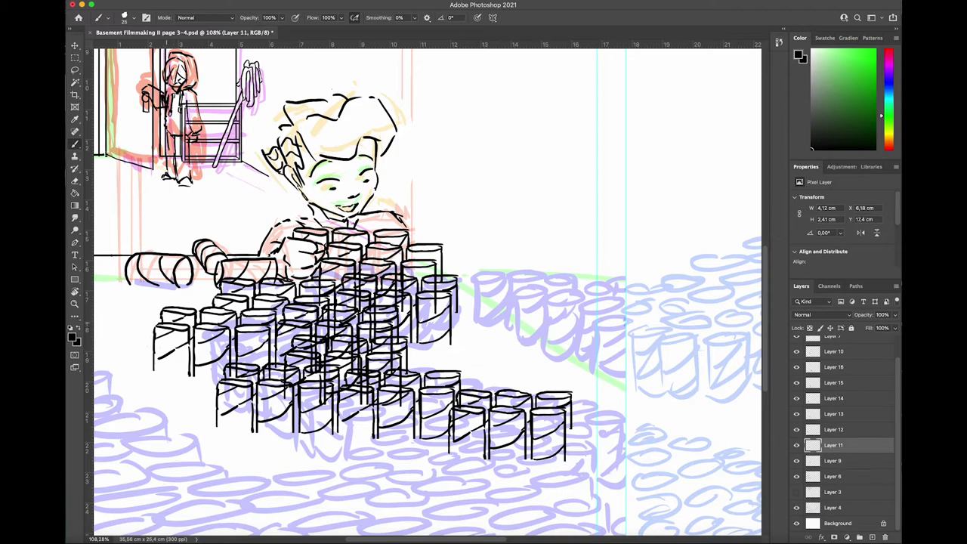
mouse_move(294, 304)
left_mouse_down()
mouse_move(311, 324)
mouse_move(320, 318)
left_mouse_up()
key("ctrl+z")
left_click(796, 445)
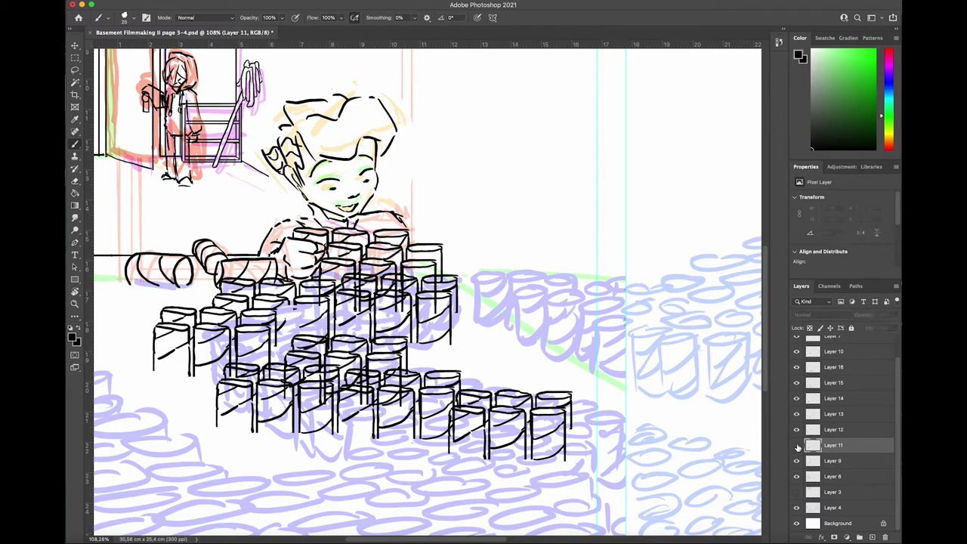
left_click(796, 445)
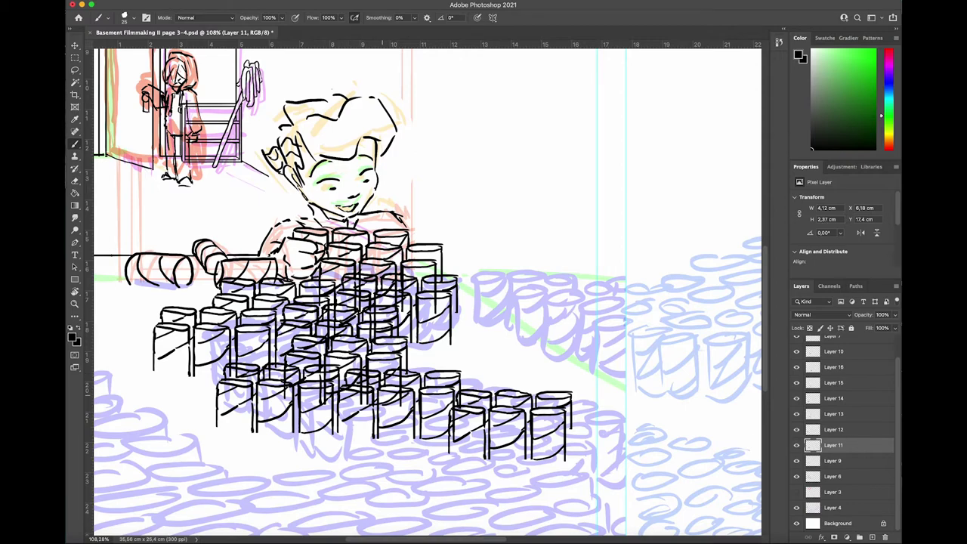
left_click(854, 462)
right_click(860, 447)
left_click(842, 395)
Identify the cans on Layer 12 and lower that layer's opacity to 38%
left_click(797, 460)
left_click(798, 460)
left_click(797, 446)
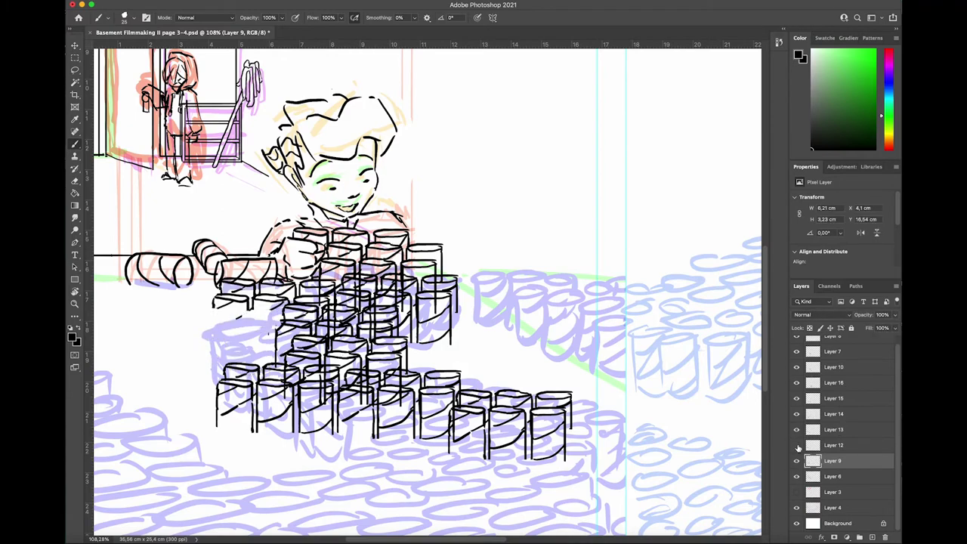
left_click(797, 447)
left_click(845, 445)
left_click(895, 315)
left_click_drag(895, 327, 867, 326)
left_click(319, 385)
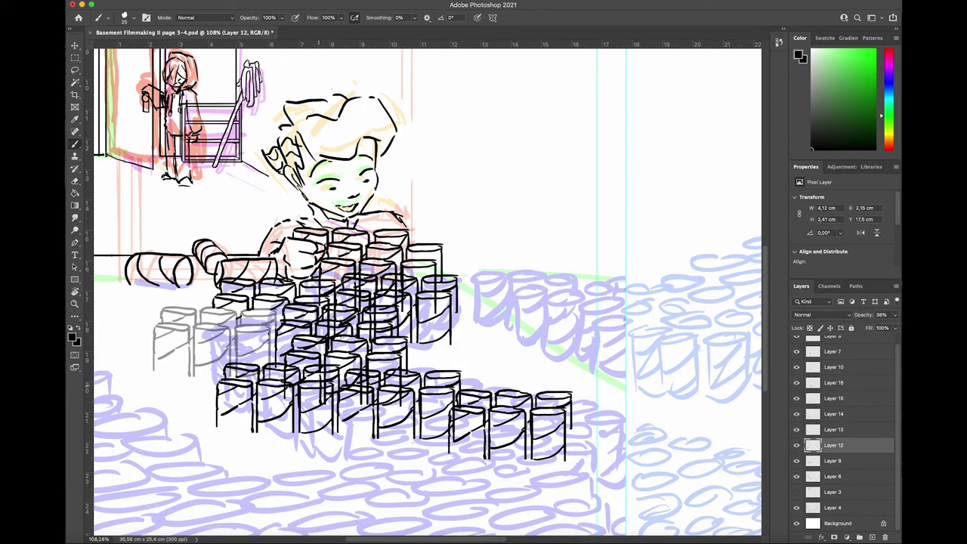
Erase the leftmost cans on Layer 12 and ink the base of the new outer can
mouse_move(231, 366)
left_mouse_down()
mouse_move(231, 380)
mouse_move(269, 379)
left_mouse_up()
mouse_move(162, 311)
left_mouse_down()
mouse_move(156, 367)
mouse_move(188, 313)
mouse_move(182, 375)
mouse_move(178, 361)
left_mouse_up()
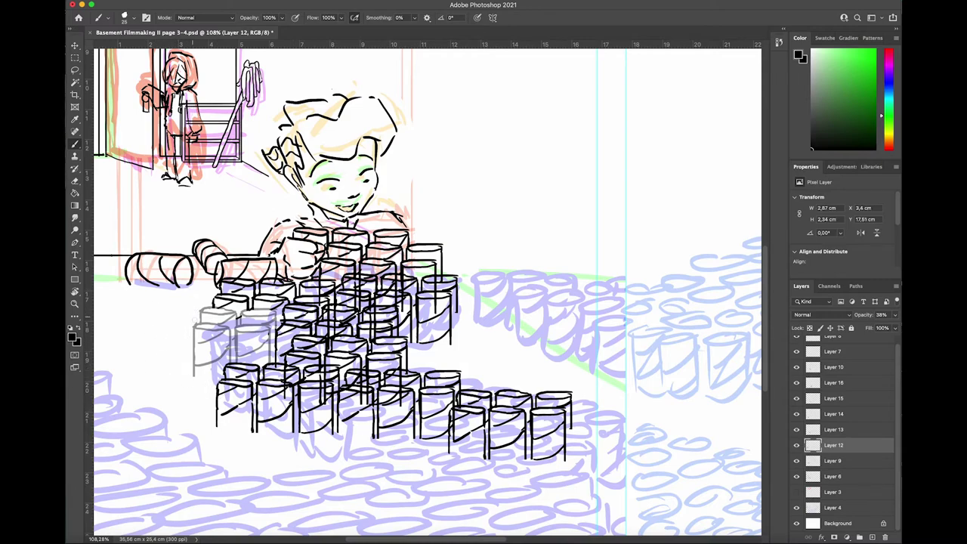
left_click(650, 451)
left_click_drag(194, 374, 218, 381)
Restore Layer 12 to 100% opacity, merge it down into Layer 9 and remove the stray dot
left_click(894, 315)
left_click_drag(868, 327, 897, 327)
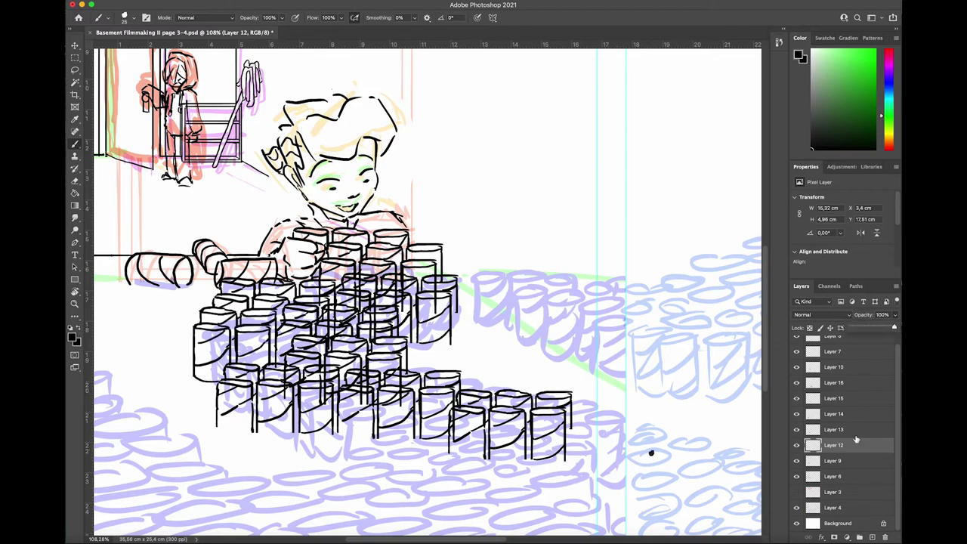
right_click(854, 441)
left_click(829, 431)
left_click(650, 451)
Lower Layer 13's opacity to 61% and erase the can bottoms that overlap the row in front
left_click(795, 453)
left_click(796, 453)
left_click(796, 437)
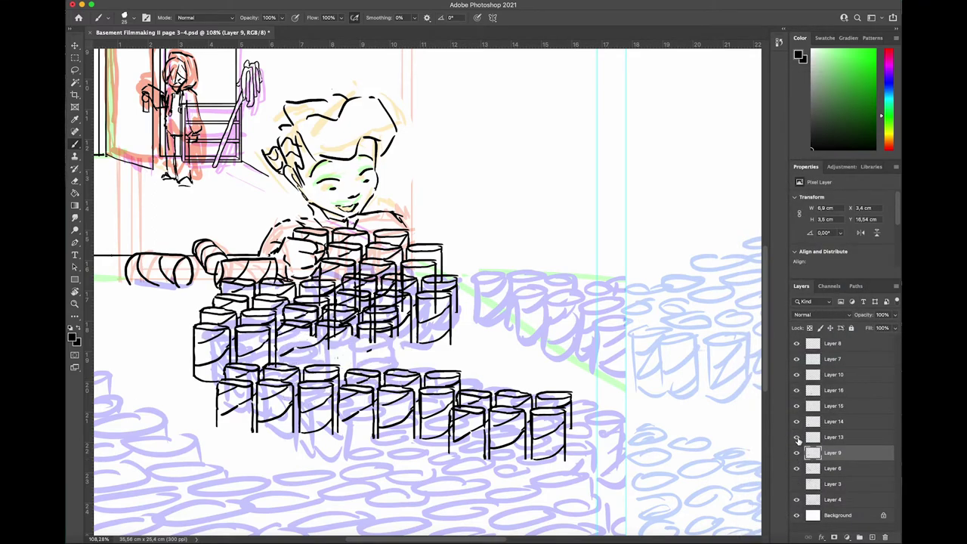
left_click(796, 437)
left_click(835, 437)
left_click(894, 315)
left_click_drag(896, 327, 877, 328)
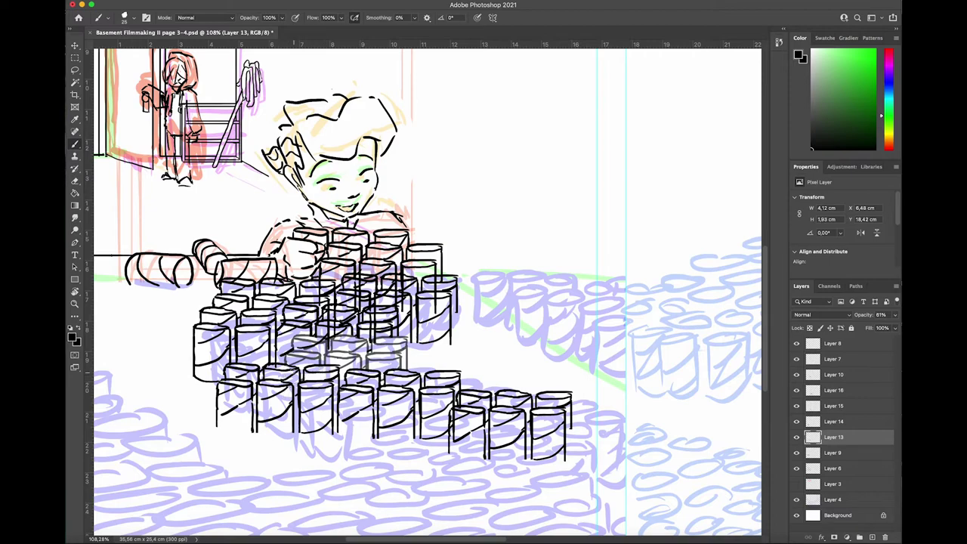
Compare Layer 9 with Layer 13 and merge Layer 13 down into Layer 9
left_click(823, 453)
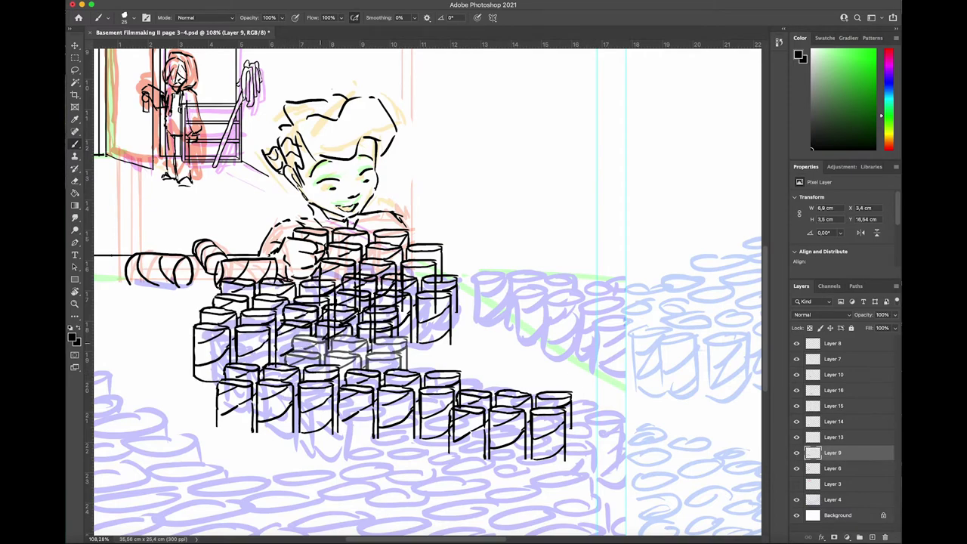
left_click(796, 452)
left_click(796, 452)
left_click(865, 438)
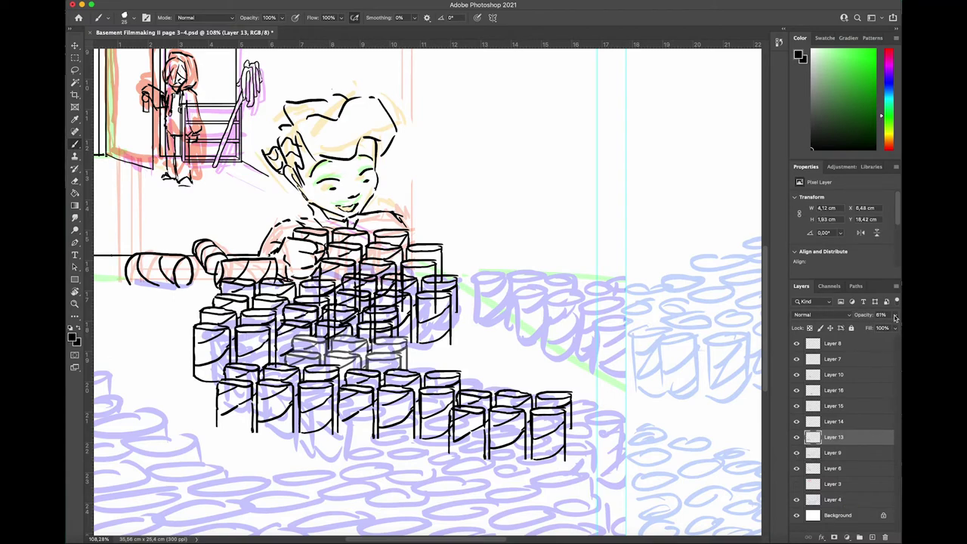
right_click(865, 438)
left_click(849, 395)
Merge the can copies on Layers 14, 15 and 16 down into Layer 9
left_click(797, 422)
left_click(797, 422)
right_click(864, 422)
left_click(847, 394)
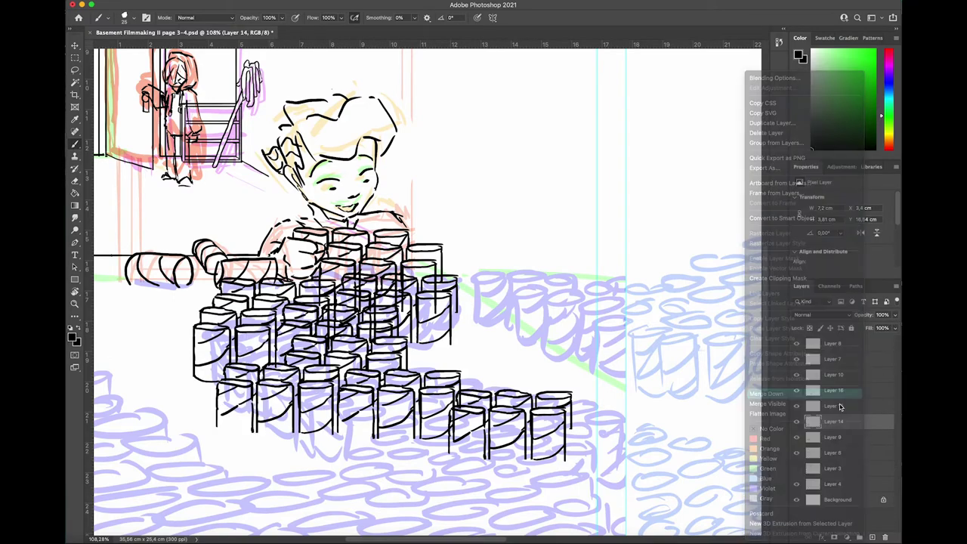
left_click(797, 406)
left_click(796, 407)
right_click(860, 406)
left_click(765, 394)
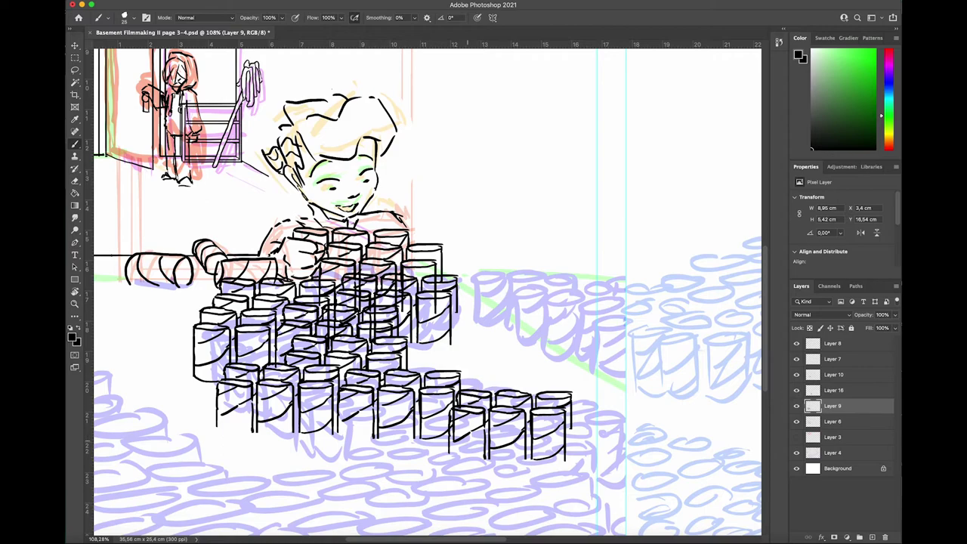
right_click(846, 391)
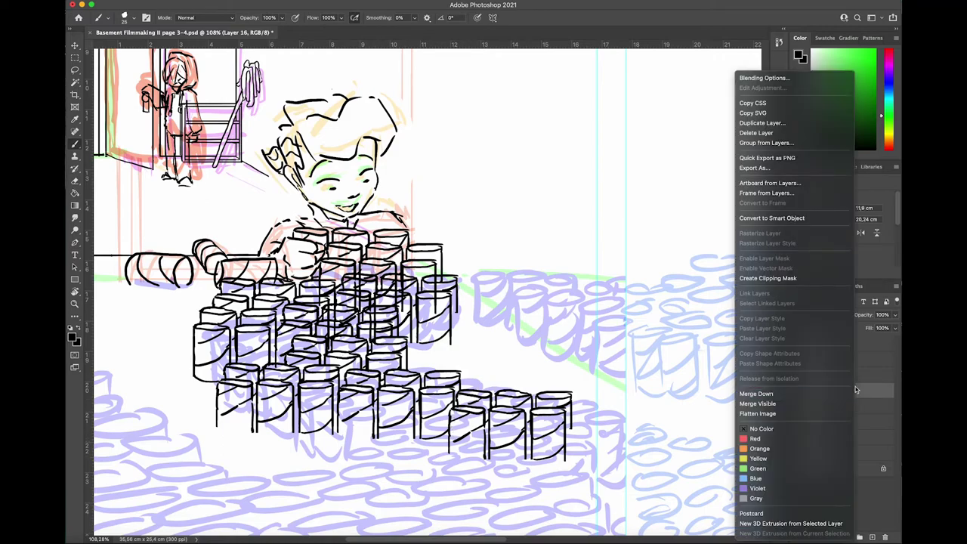
left_click(764, 391)
Fade Layer 10 to 52% to check its overlap, restore full opacity and merge it down into Layer 9
left_click(845, 374)
left_click(895, 316)
left_click_drag(895, 318, 873, 332)
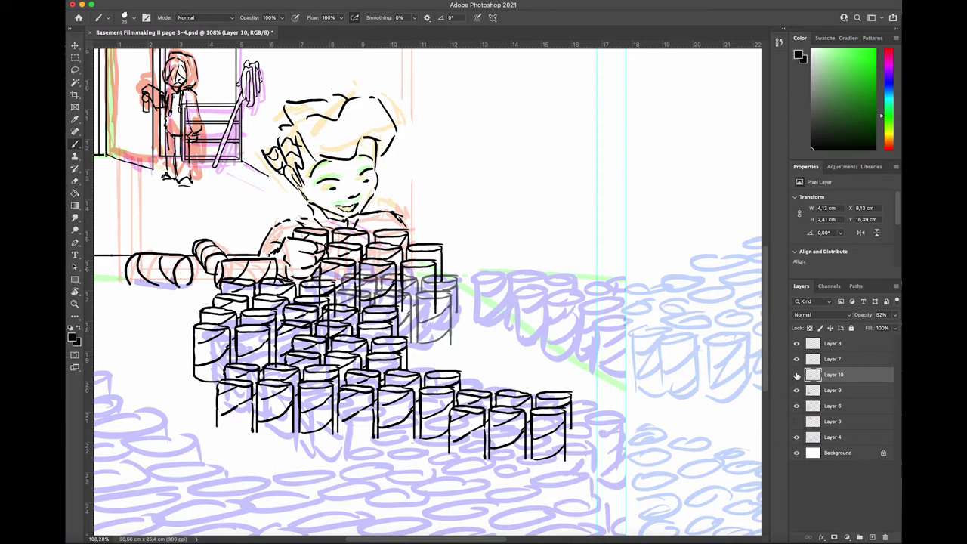
left_click(832, 361)
left_click(832, 376)
left_click_drag(895, 316, 900, 326)
right_click(873, 375)
left_click(846, 392)
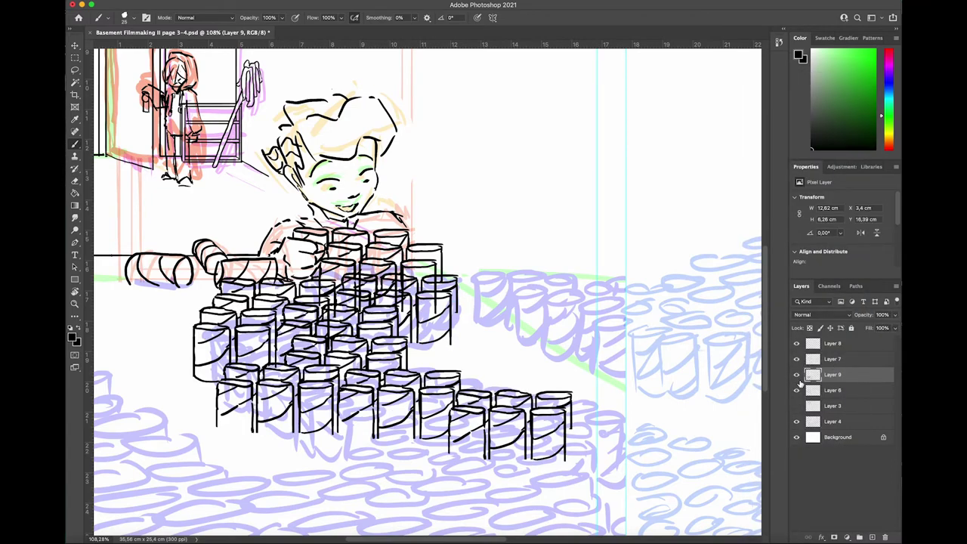
Toggle the visibility of the merged cans on Layer 9 and undo the merge of Layer 10
left_click(797, 377)
left_click(797, 377)
left_click(798, 377)
left_click(797, 377)
left_click(798, 376)
left_click(798, 377)
key("super+z")
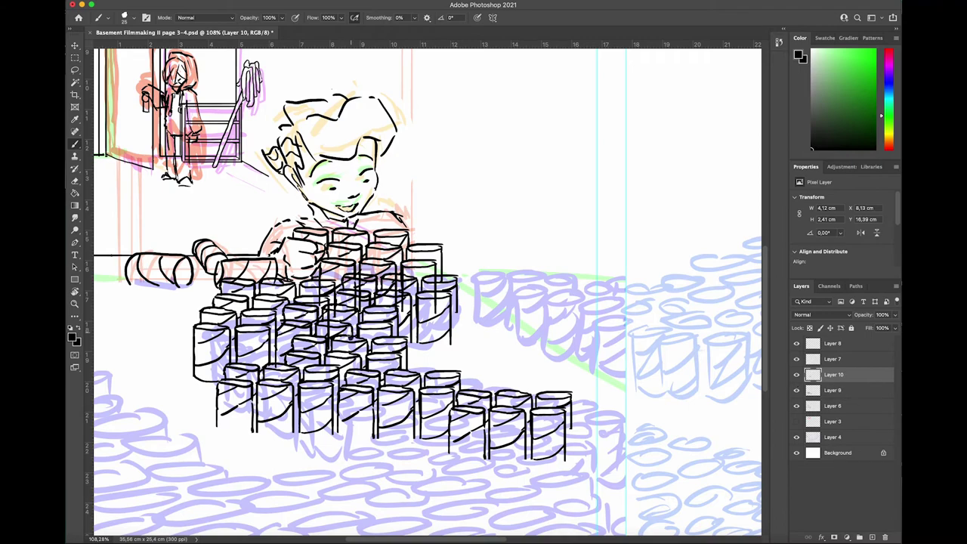
Merge Layer 10 down into Layer 9 and erase the overlapping can lines on Layer 6
right_click(864, 376)
left_click(823, 420)
left_click(850, 393)
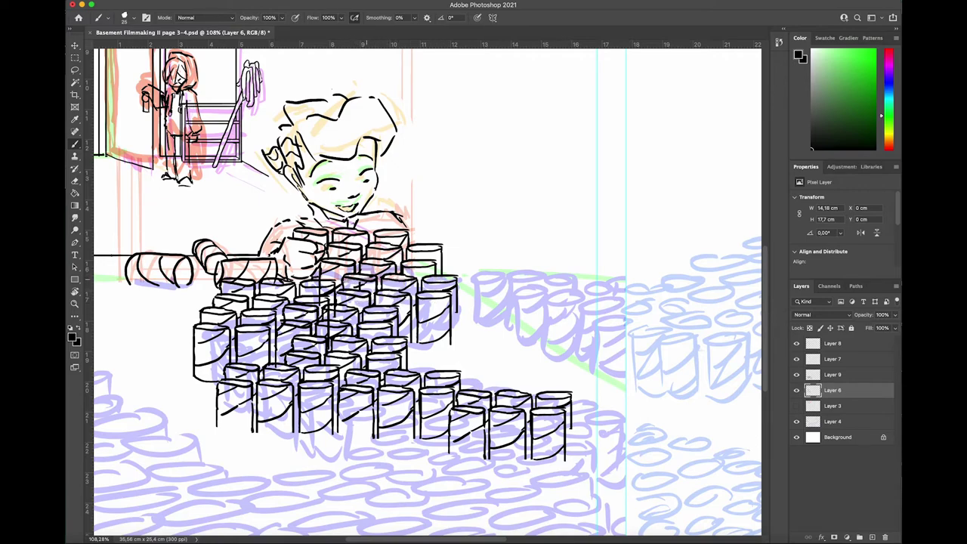
left_click_drag(319, 307, 318, 284)
scroll(427, 285, "down", 5)
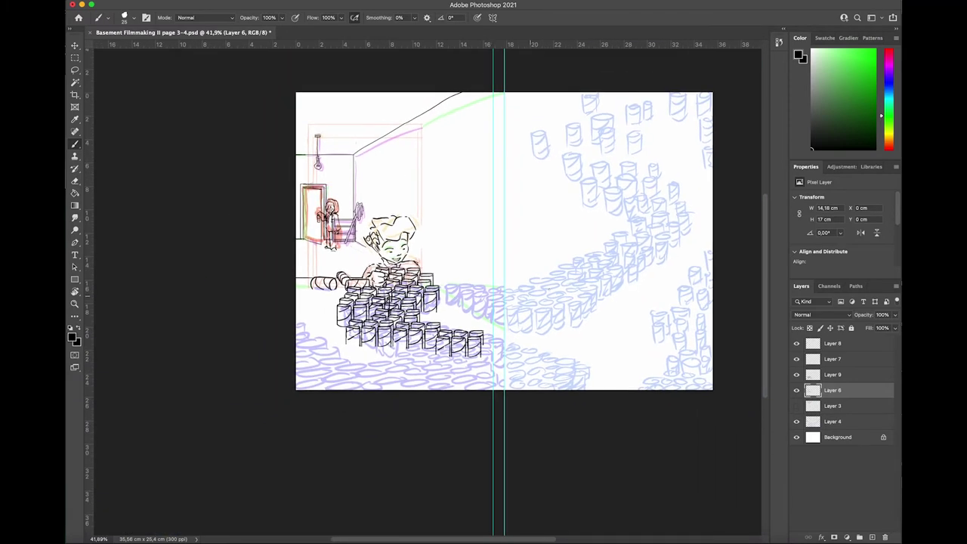
scroll(369, 303, "up", 5)
Ink curved label lines on the two rear right cans and merge Layer 7 with Layer 9
left_click(814, 375)
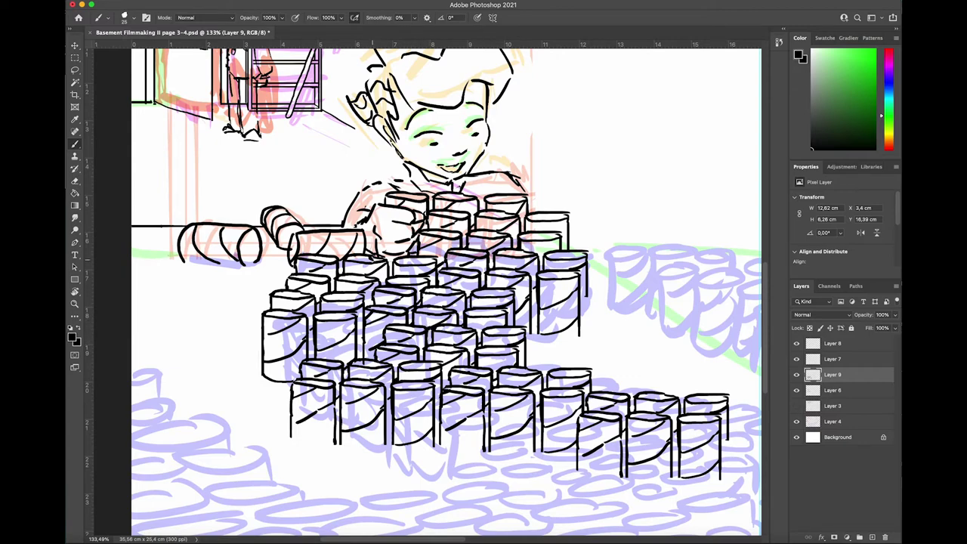
scroll(540, 302, "right", 3)
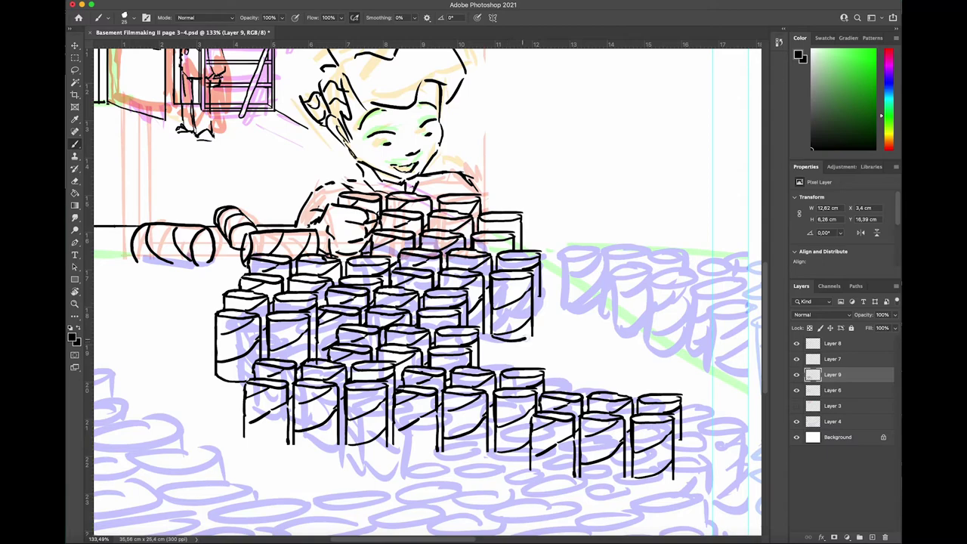
left_click_drag(483, 252, 513, 240)
left_click_drag(497, 230, 521, 219)
scroll(495, 352, "down", 6)
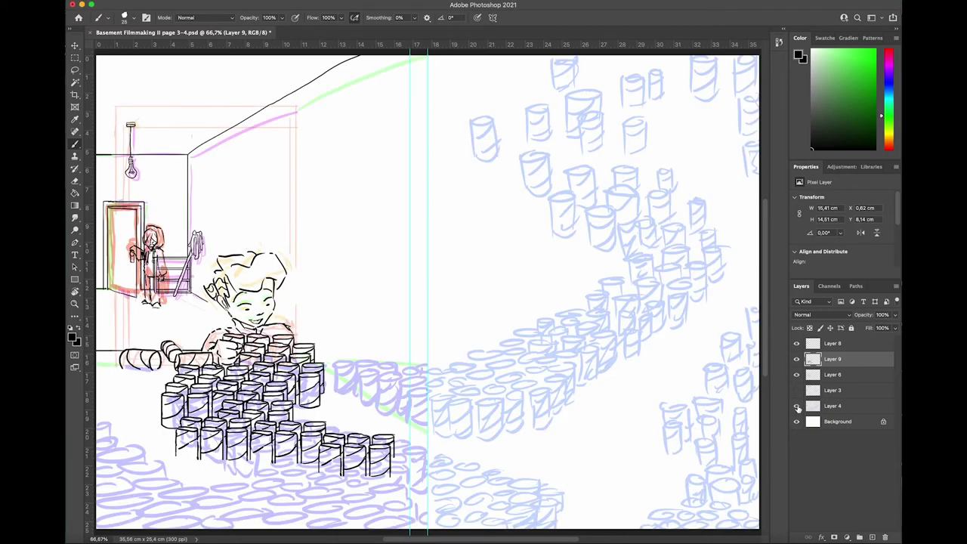
Examine which ink lines sit on Layers 6, 8 and 9 by toggling their visibility with the Layer 4 sketch hidden
left_click(797, 406)
left_click(797, 406)
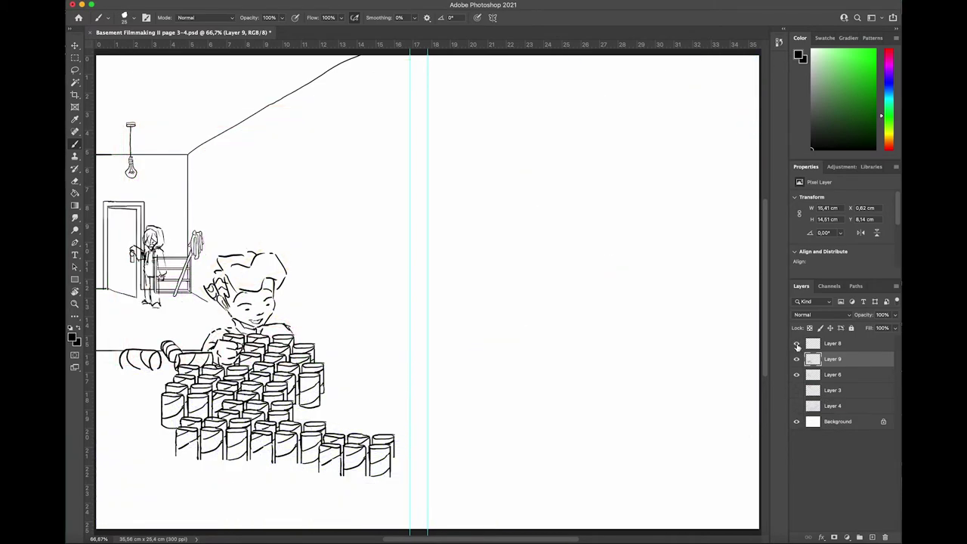
left_click(832, 377)
left_click(797, 375)
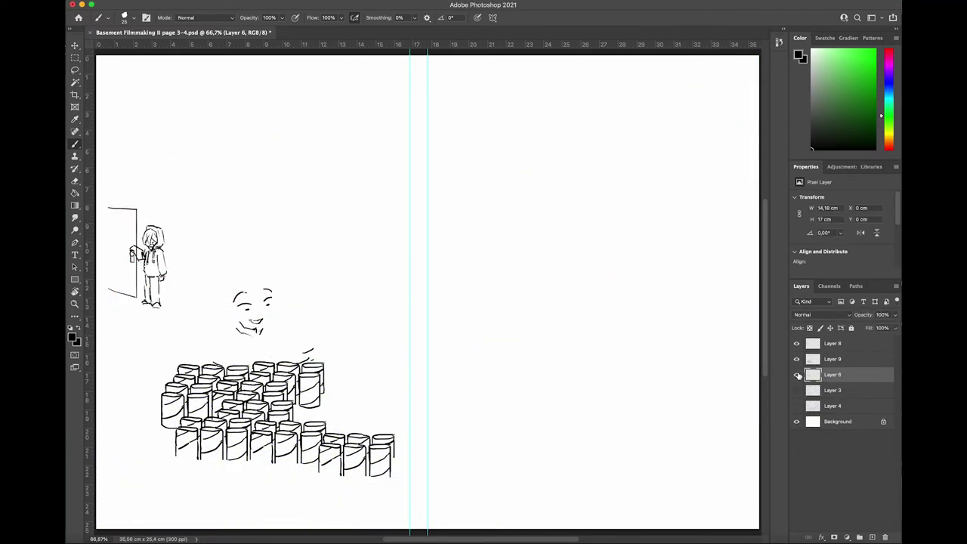
left_click(797, 359)
left_click(796, 359)
left_click(797, 342)
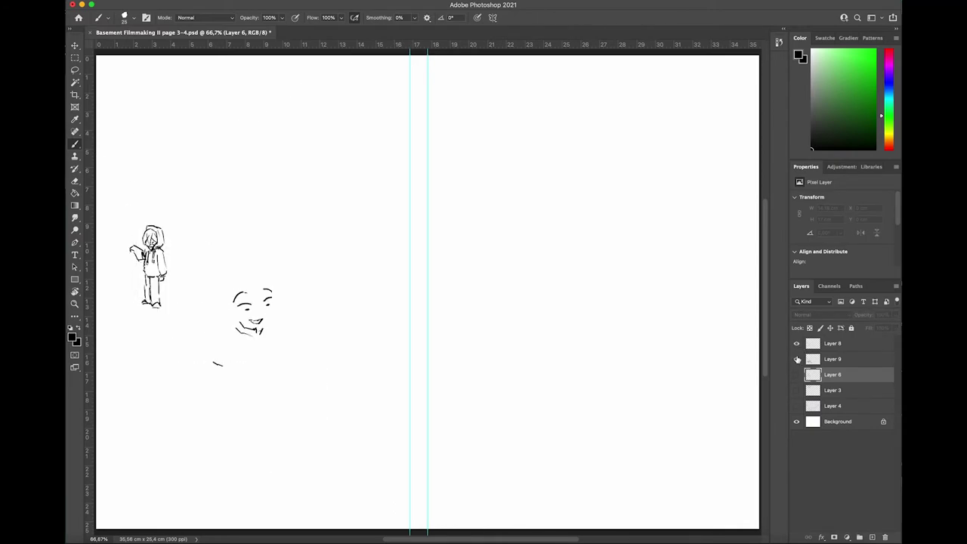
left_click(796, 343)
Merge Layer 9 down into Layer 6 and show the Layer 4 sketch again
right_click(851, 356)
left_click(823, 367)
left_click(797, 375)
right_click(854, 359)
left_click(810, 360)
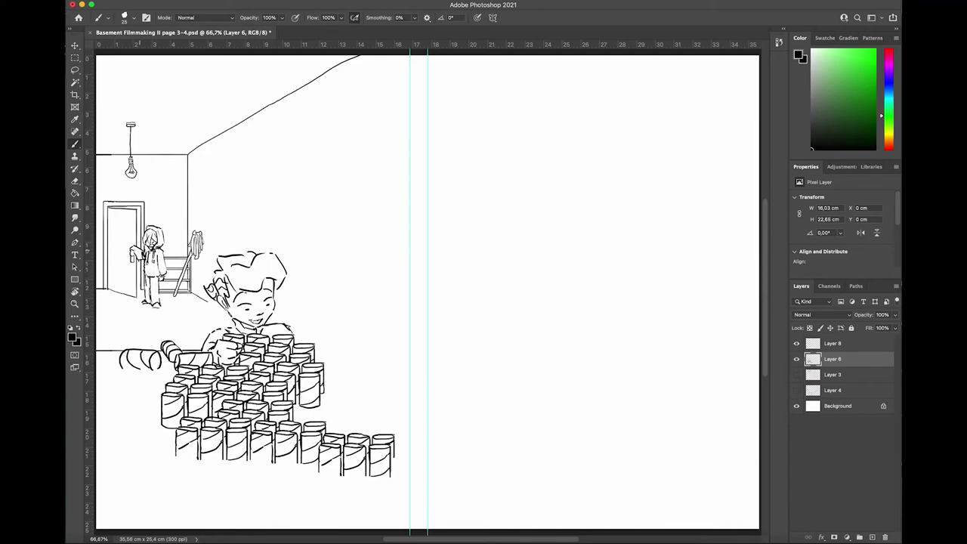
left_click(794, 392)
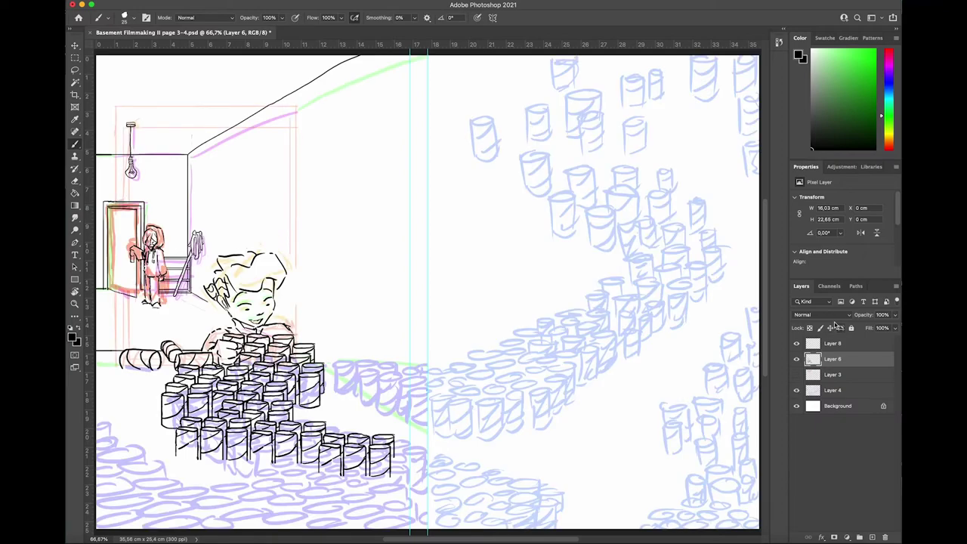
Merge Layer 8 down into Layer 6 and create a new empty layer above it
left_click(796, 345)
left_click(796, 344)
right_click(849, 344)
left_click(821, 387)
left_click(872, 536)
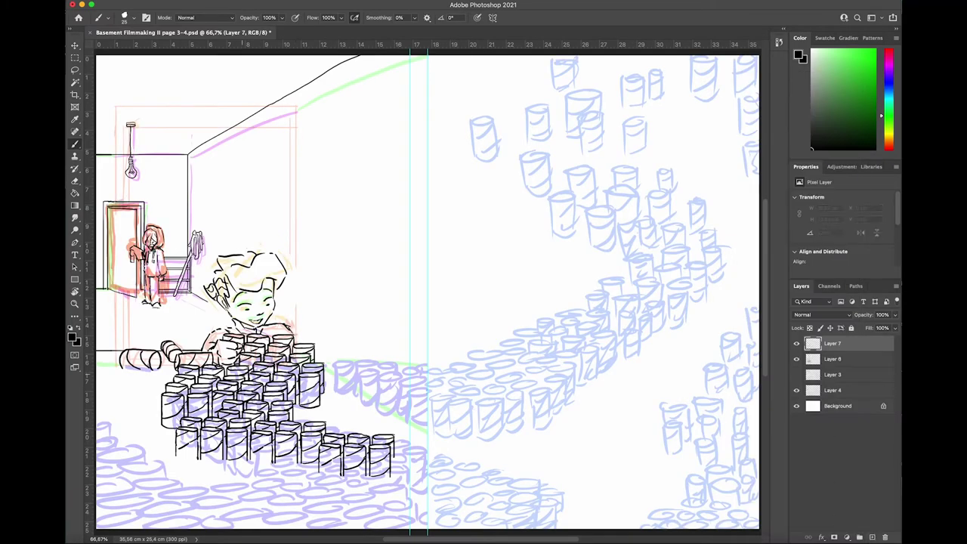
Ink small can-top ovals around the bases of the front can row, extending to the centre gutter
scroll(305, 388, "down", 2)
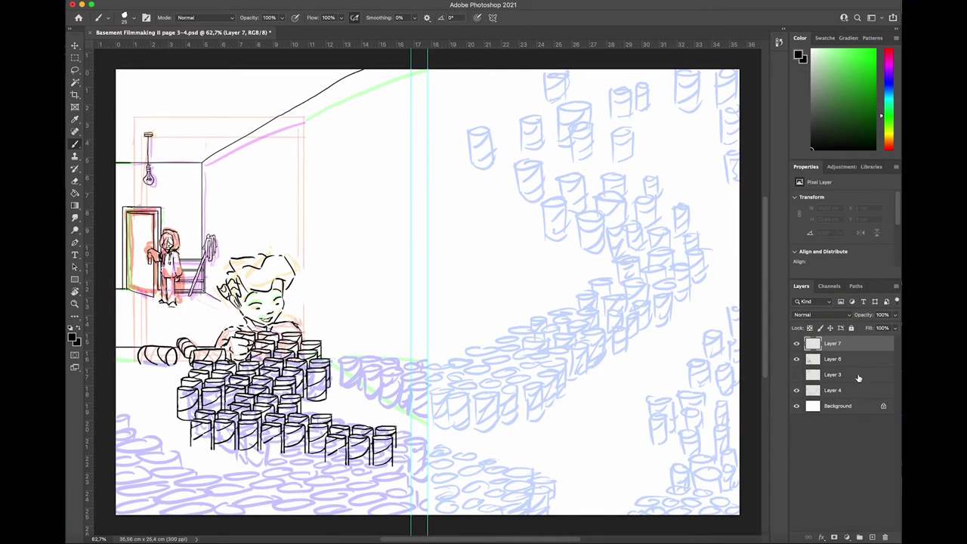
left_click_drag(140, 365, 170, 366)
key("super+z")
left_click_drag(245, 432, 257, 427)
left_click_drag(244, 434, 282, 432)
left_click_drag(268, 441, 323, 434)
left_click_drag(285, 444, 304, 444)
mouse_move(321, 442)
left_mouse_down()
mouse_move(364, 449)
mouse_move(411, 436)
mouse_move(430, 447)
mouse_move(405, 453)
left_mouse_up()
left_click(796, 390)
left_click(796, 389)
left_click_drag(393, 457, 407, 464)
left_click_drag(404, 456, 412, 464)
Ink larger can-top ovals across the middle foreground down to the page's bottom edge
mouse_move(261, 459)
left_mouse_down()
mouse_move(284, 469)
mouse_move(264, 472)
mouse_move(350, 482)
left_mouse_up()
mouse_move(343, 494)
left_mouse_down()
mouse_move(312, 498)
mouse_move(347, 496)
left_mouse_up()
mouse_move(344, 505)
left_mouse_down()
mouse_move(313, 510)
mouse_move(382, 495)
mouse_move(352, 498)
mouse_move(376, 495)
left_mouse_up()
mouse_move(372, 508)
left_mouse_down()
mouse_move(355, 515)
mouse_move(373, 507)
left_mouse_up()
mouse_move(291, 452)
left_mouse_down()
mouse_move(320, 462)
mouse_move(372, 456)
mouse_move(350, 471)
left_mouse_up()
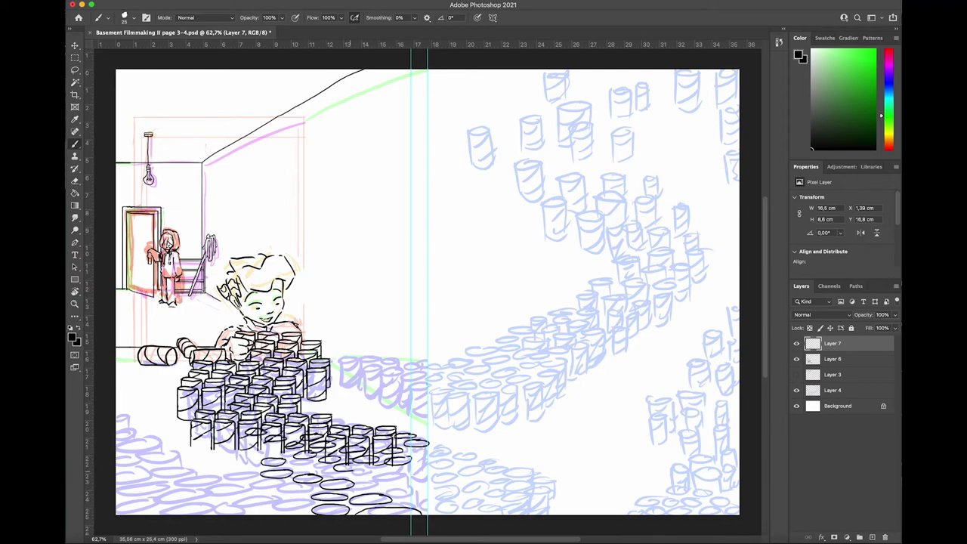
left_click_drag(293, 452, 273, 456)
mouse_move(272, 495)
left_mouse_down()
mouse_move(265, 504)
mouse_move(274, 497)
left_mouse_up()
mouse_move(306, 506)
left_mouse_down()
mouse_move(277, 506)
mouse_move(307, 507)
mouse_move(291, 488)
mouse_move(311, 494)
left_mouse_up()
mouse_move(257, 480)
left_mouse_down()
mouse_move(266, 488)
mouse_move(242, 477)
mouse_move(216, 487)
mouse_move(229, 478)
left_mouse_up()
left_click_drag(224, 489, 188, 506)
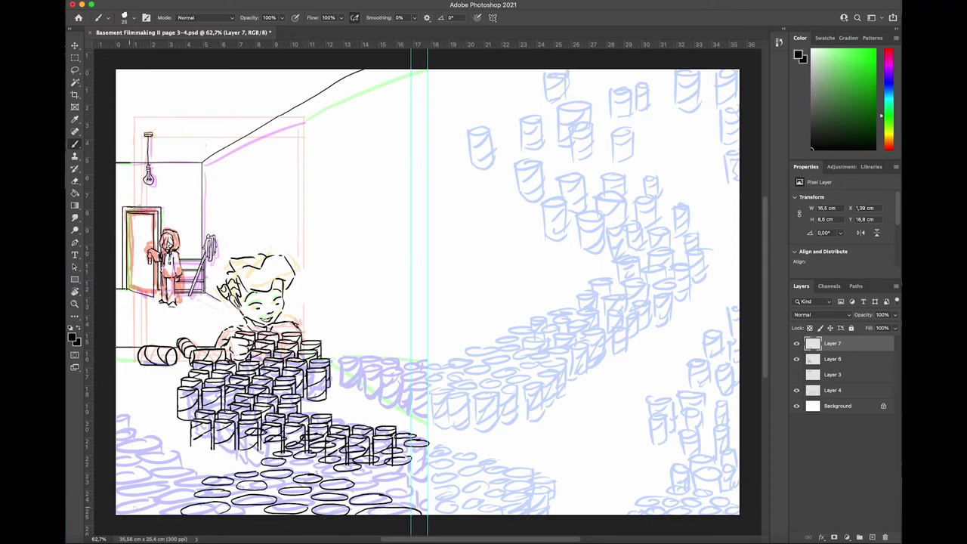
Ink the can-top ovals filling the lower-left corner of the spread up to the purple sketch's edge
mouse_move(129, 505)
left_mouse_down()
mouse_move(166, 506)
mouse_move(128, 505)
left_mouse_up()
mouse_move(182, 487)
left_mouse_down()
mouse_move(188, 492)
mouse_move(172, 483)
mouse_move(114, 488)
left_mouse_up()
mouse_move(117, 490)
left_mouse_down()
mouse_move(151, 494)
mouse_move(141, 488)
left_mouse_up()
left_click_drag(166, 469, 143, 476)
mouse_move(141, 460)
left_mouse_down()
mouse_move(119, 464)
mouse_move(173, 468)
mouse_move(133, 454)
left_mouse_up()
mouse_move(152, 449)
left_mouse_down()
mouse_move(138, 452)
mouse_move(157, 441)
mouse_move(121, 437)
mouse_move(114, 423)
mouse_move(132, 425)
left_mouse_up()
key("super+z")
mouse_move(116, 416)
left_mouse_down()
mouse_move(131, 420)
mouse_move(121, 413)
left_mouse_up()
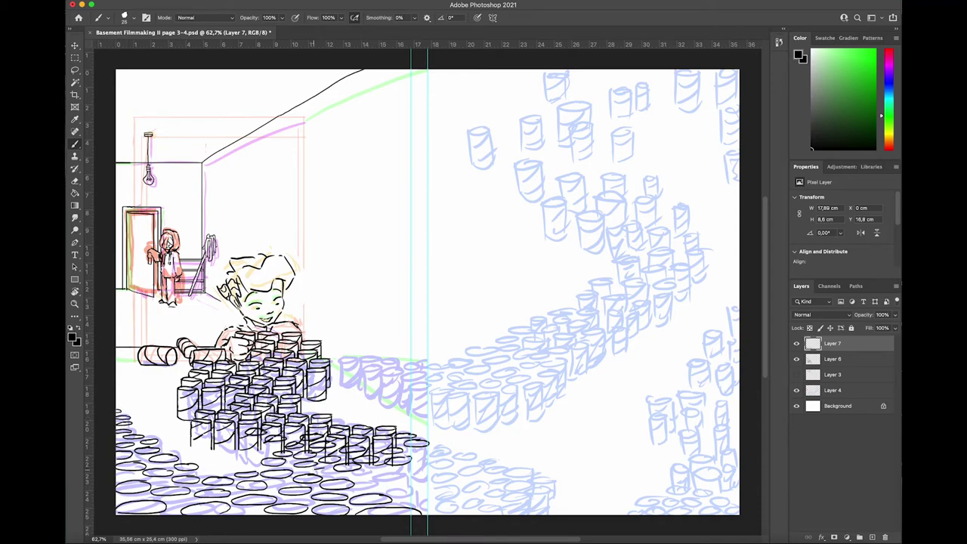
Ink the can-top ovals across the centre gutter and over the blue sketch at the bottom of page 4
mouse_move(353, 478)
left_mouse_down()
mouse_move(374, 471)
mouse_move(366, 479)
left_mouse_up()
mouse_move(388, 475)
left_mouse_down()
mouse_move(441, 454)
mouse_move(476, 457)
mouse_move(448, 463)
mouse_move(447, 474)
mouse_move(481, 468)
left_mouse_up()
mouse_move(488, 460)
left_mouse_down()
mouse_move(535, 476)
mouse_move(545, 498)
mouse_move(539, 482)
mouse_move(489, 514)
mouse_move(464, 503)
left_mouse_up()
mouse_move(491, 490)
left_mouse_down()
mouse_move(475, 495)
mouse_move(492, 490)
left_mouse_up()
mouse_move(430, 496)
left_mouse_down()
mouse_move(424, 505)
mouse_move(475, 484)
left_mouse_up()
left_click_drag(393, 482, 361, 488)
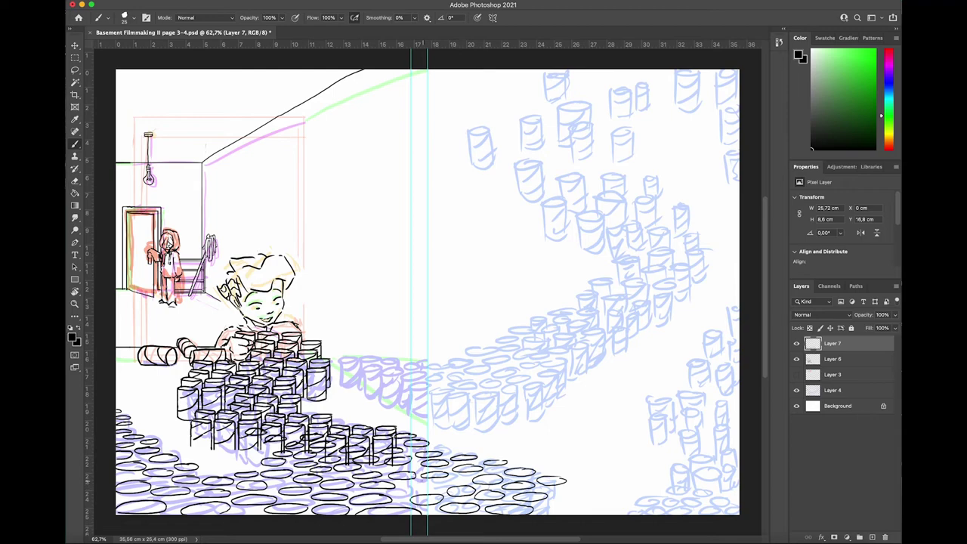
Complete the foreground can tops by the centre gutter and ink the purple can row running from the stacked cans towards the gutter
left_click_drag(430, 480, 402, 489)
left_click_drag(469, 474, 450, 482)
left_click_drag(338, 360, 399, 363)
mouse_move(404, 365)
left_mouse_down()
mouse_move(420, 367)
mouse_move(341, 388)
mouse_move(360, 390)
left_mouse_up()
mouse_move(361, 371)
left_mouse_down()
mouse_move(364, 393)
mouse_move(382, 403)
left_mouse_up()
mouse_move(382, 402)
left_mouse_down()
mouse_move(400, 406)
mouse_move(423, 378)
mouse_move(450, 390)
left_mouse_up()
Ink can-top ovals over the start of the blue can band just past the centre gutter on page 4
mouse_move(449, 395)
left_mouse_down()
mouse_move(460, 392)
mouse_move(456, 399)
left_mouse_up()
mouse_move(477, 394)
left_mouse_down()
mouse_move(498, 392)
mouse_move(476, 383)
left_mouse_up()
left_click_drag(449, 377, 465, 377)
left_click_drag(425, 369, 473, 363)
left_click_drag(471, 369, 488, 369)
mouse_move(480, 383)
left_mouse_down()
mouse_move(521, 388)
mouse_move(532, 376)
left_mouse_up()
left_click_drag(524, 387, 543, 384)
mouse_move(339, 352)
left_mouse_down()
mouse_move(347, 354)
mouse_move(332, 344)
mouse_move(399, 354)
mouse_move(382, 348)
left_mouse_up()
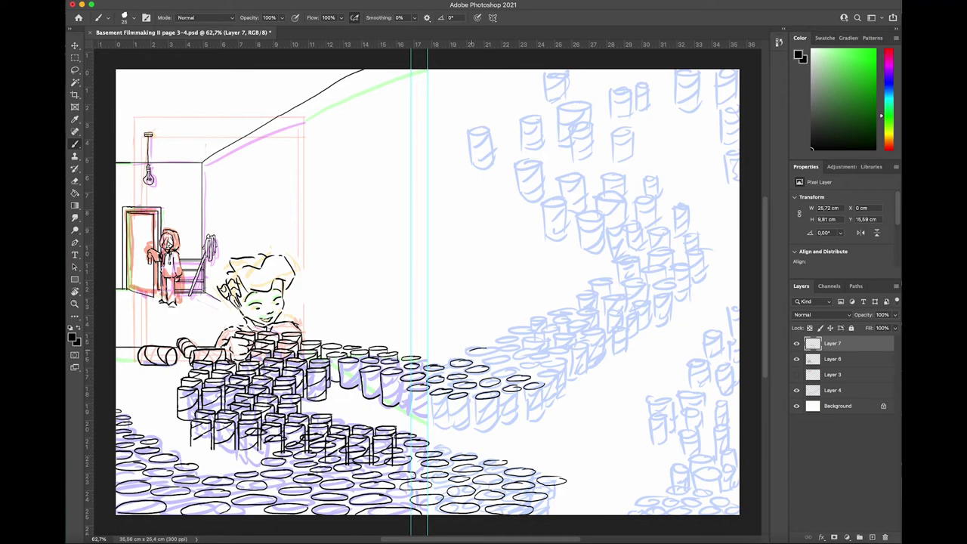
mouse_move(466, 352)
left_mouse_down()
mouse_move(517, 372)
mouse_move(525, 362)
left_mouse_up()
Ink can-top ovals over the blue can sketch filling the lower-right corner of page 4
mouse_move(648, 400)
left_mouse_down()
mouse_move(672, 400)
mouse_move(669, 414)
mouse_move(702, 413)
mouse_move(702, 394)
mouse_move(733, 401)
mouse_move(732, 427)
mouse_move(700, 433)
mouse_move(715, 459)
mouse_move(740, 454)
left_mouse_up()
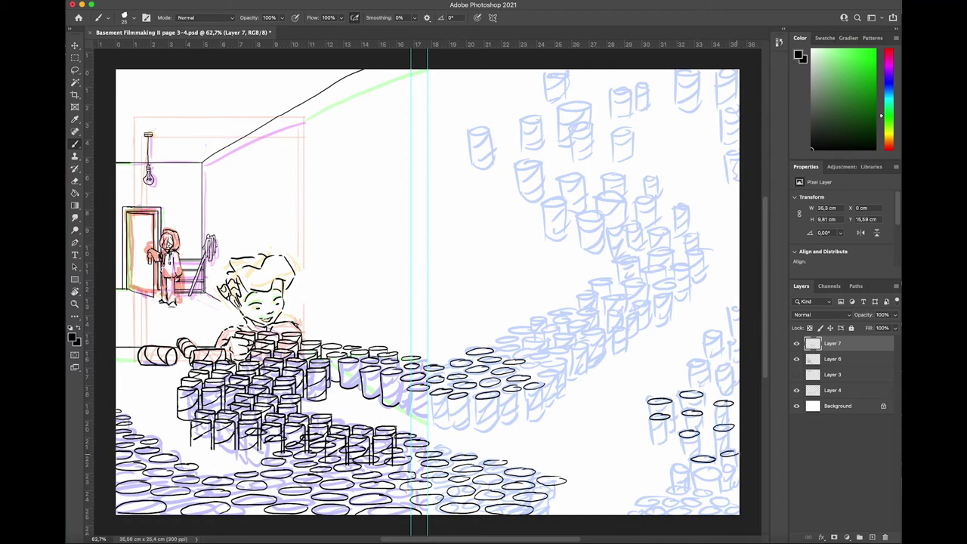
mouse_move(670, 471)
left_mouse_down()
mouse_move(739, 471)
mouse_move(699, 483)
mouse_move(731, 484)
mouse_move(709, 491)
mouse_move(676, 491)
mouse_move(740, 494)
mouse_move(733, 504)
left_mouse_up()
left_click_drag(656, 503, 689, 503)
left_click_drag(615, 504, 650, 499)
mouse_move(612, 499)
left_mouse_down()
mouse_move(633, 499)
mouse_move(628, 511)
left_mouse_up()
left_click_drag(623, 511, 717, 513)
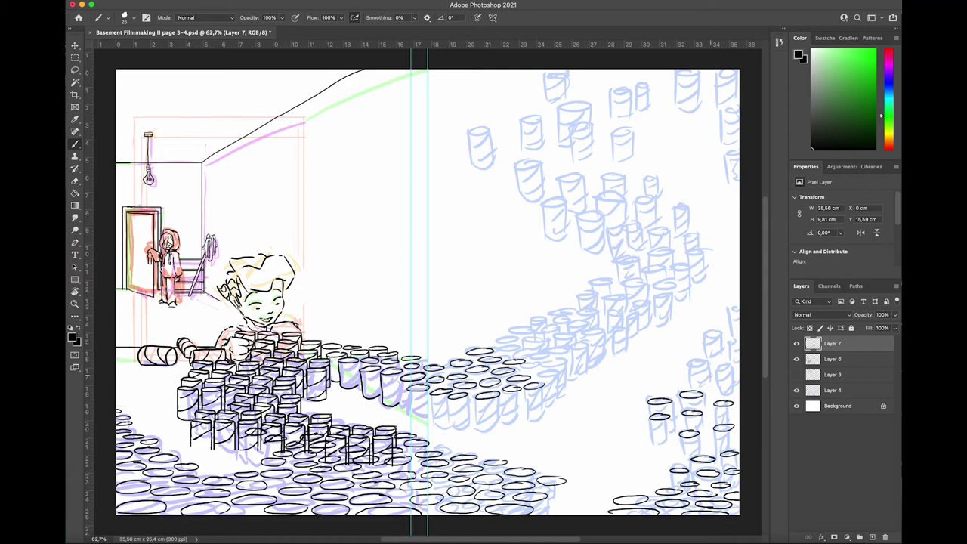
Ink can-top ovals on the blue cans rising along page 4's right edge above the lower-right corner group
left_click_drag(712, 369, 739, 369)
left_click_drag(685, 364, 707, 363)
left_click_drag(702, 335, 739, 344)
left_click_drag(726, 308, 740, 308)
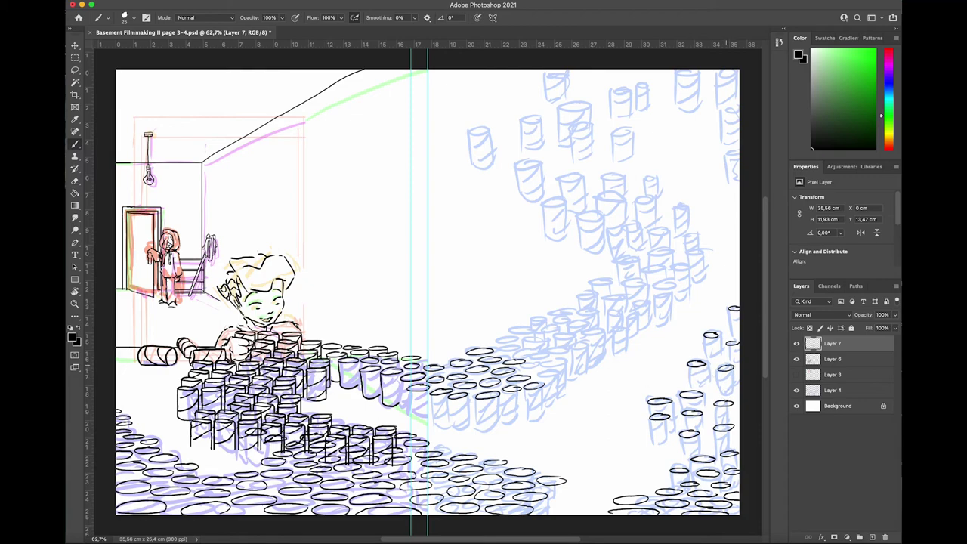
Ink tightly packed can-top ovals through the lower middle of page 4's blue can band
left_click_drag(522, 365, 536, 367)
mouse_move(537, 375)
left_mouse_down()
mouse_move(554, 372)
mouse_move(539, 375)
left_mouse_up()
left_click_drag(542, 363, 553, 366)
mouse_move(530, 358)
left_mouse_down()
mouse_move(545, 356)
mouse_move(535, 355)
left_mouse_up()
left_click_drag(502, 353, 521, 352)
left_click_drag(523, 350, 566, 353)
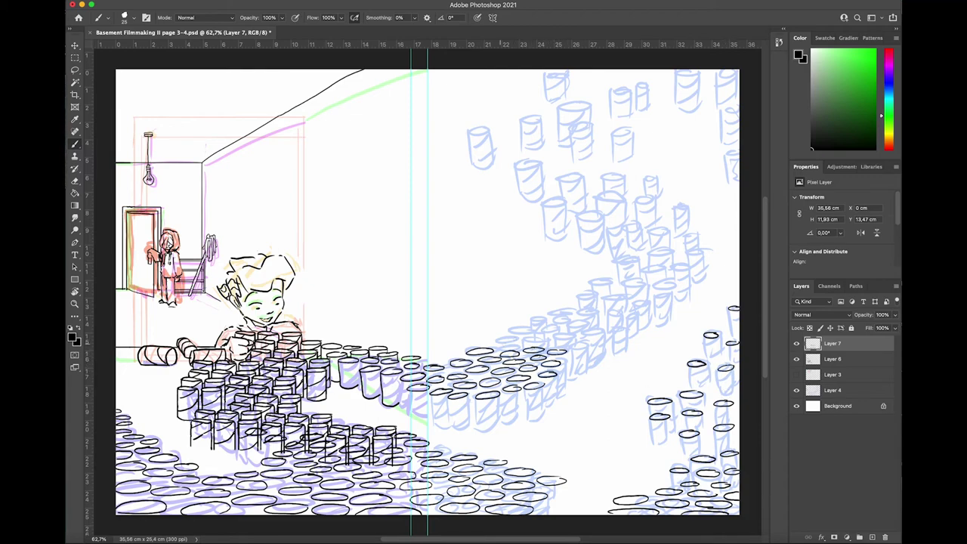
left_click_drag(491, 346, 536, 343)
left_click_drag(501, 336, 533, 332)
left_click_drag(518, 329, 553, 336)
mouse_move(541, 342)
left_mouse_down()
mouse_move(585, 345)
mouse_move(587, 336)
left_mouse_up()
left_click_drag(549, 331, 570, 332)
Continue the can-top ovals up the blue band to where it bends near page 4's right side
left_click_drag(542, 324, 574, 315)
left_click_drag(563, 322, 582, 322)
left_click_drag(580, 328, 633, 318)
left_click_drag(572, 312, 595, 312)
left_click_drag(600, 311, 619, 312)
left_click_drag(561, 307, 595, 296)
left_click_drag(603, 297, 623, 297)
mouse_move(618, 306)
left_mouse_down()
mouse_move(675, 294)
mouse_move(610, 281)
mouse_move(676, 281)
mouse_move(691, 266)
left_mouse_up()
mouse_move(643, 268)
left_mouse_down()
mouse_move(665, 268)
mouse_move(639, 257)
mouse_move(705, 252)
left_mouse_up()
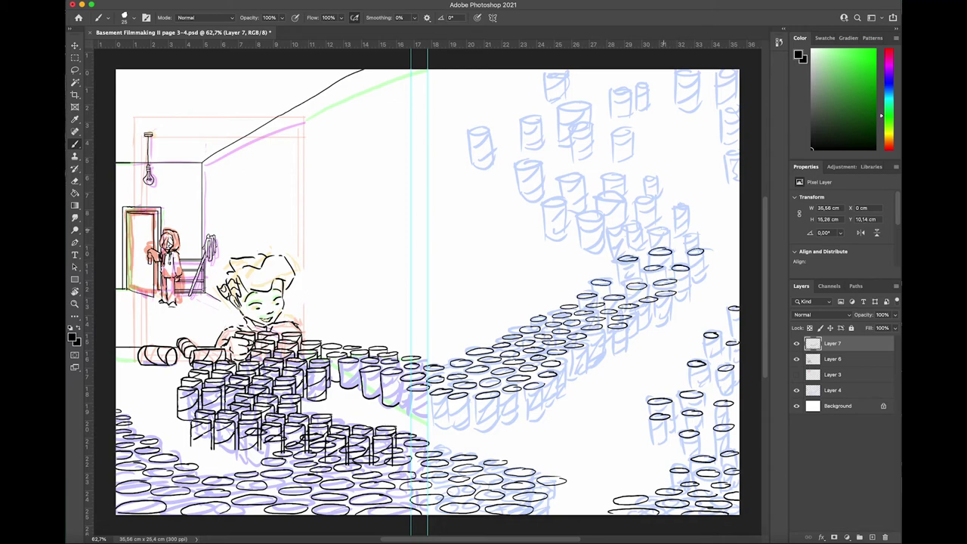
Ink can-top ovals on the blue cans stacked above the bend of the band
left_click_drag(650, 231, 702, 233)
left_click_drag(671, 208, 690, 206)
mouse_move(624, 224)
left_mouse_down()
mouse_move(643, 222)
mouse_move(628, 234)
left_mouse_up()
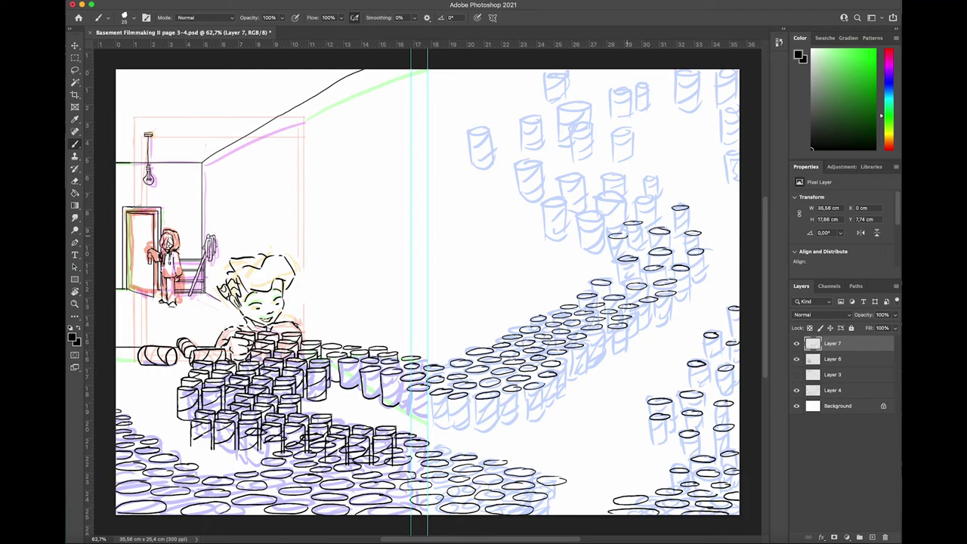
mouse_move(579, 216)
left_mouse_down()
mouse_move(606, 194)
mouse_move(644, 199)
mouse_move(663, 178)
left_mouse_up()
left_click_drag(603, 176, 621, 175)
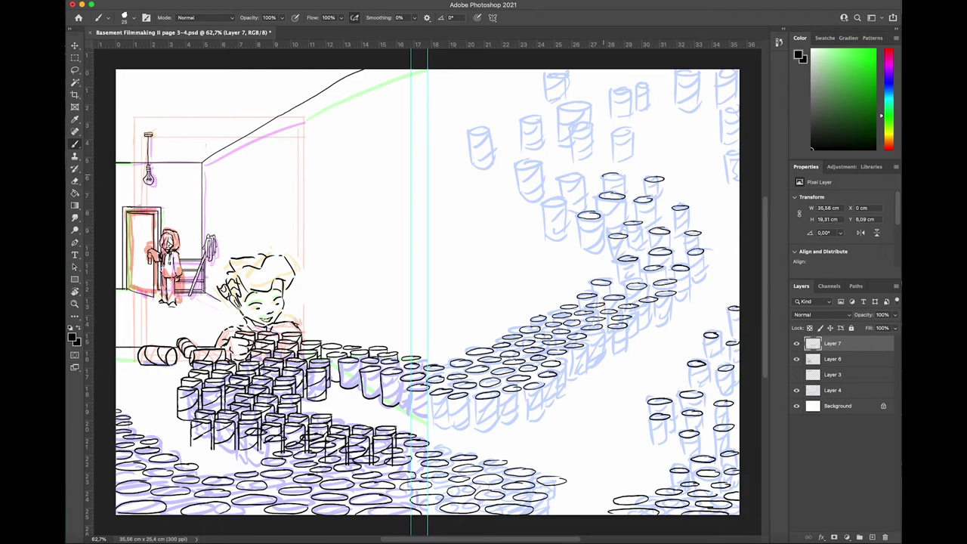
Ink can-top ovals on the scattered blue cans across the upper part of page 4
mouse_move(560, 176)
left_mouse_down()
mouse_move(580, 176)
mouse_move(564, 201)
left_mouse_up()
left_click_drag(518, 165, 539, 163)
left_click_drag(467, 130, 487, 131)
mouse_move(522, 120)
left_mouse_down()
mouse_move(584, 106)
mouse_move(590, 126)
mouse_move(633, 132)
left_mouse_up()
left_click_drag(612, 91, 631, 91)
left_click_drag(636, 86, 659, 86)
left_click_drag(547, 76, 569, 75)
left_click_drag(675, 76, 744, 74)
left_click_drag(716, 108, 738, 110)
left_click_drag(723, 152, 743, 151)
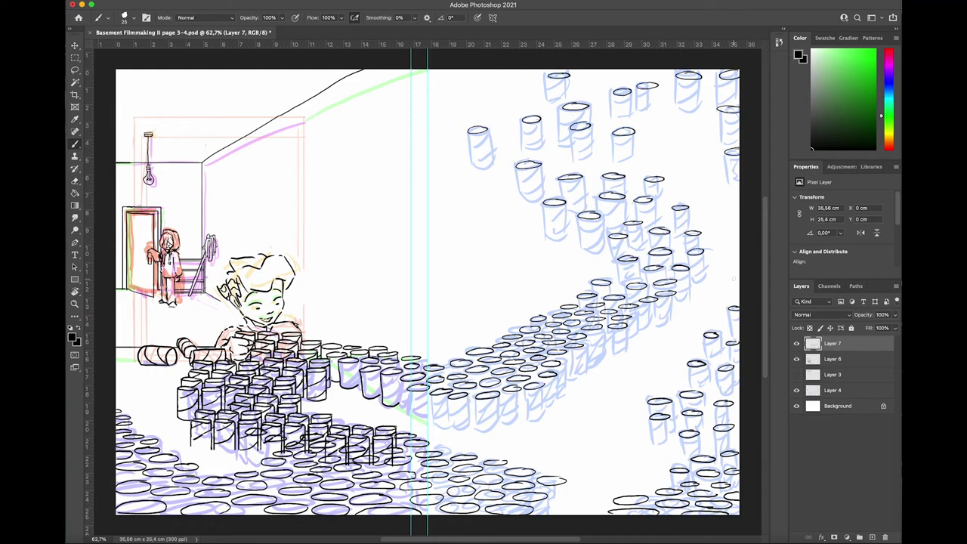
Merge the can-top layer down into Layer 6 and add a new empty layer above it
left_click(834, 360)
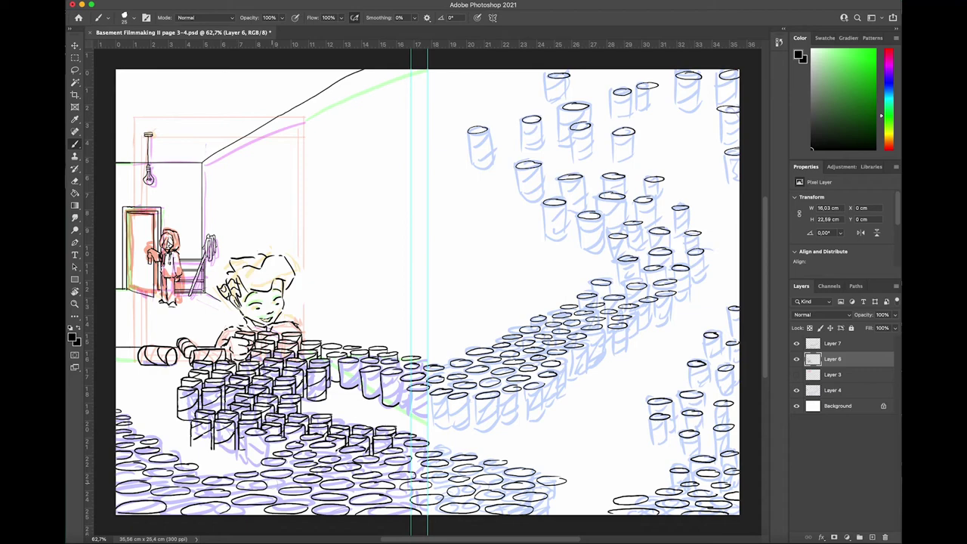
left_click(819, 341)
right_click(849, 344)
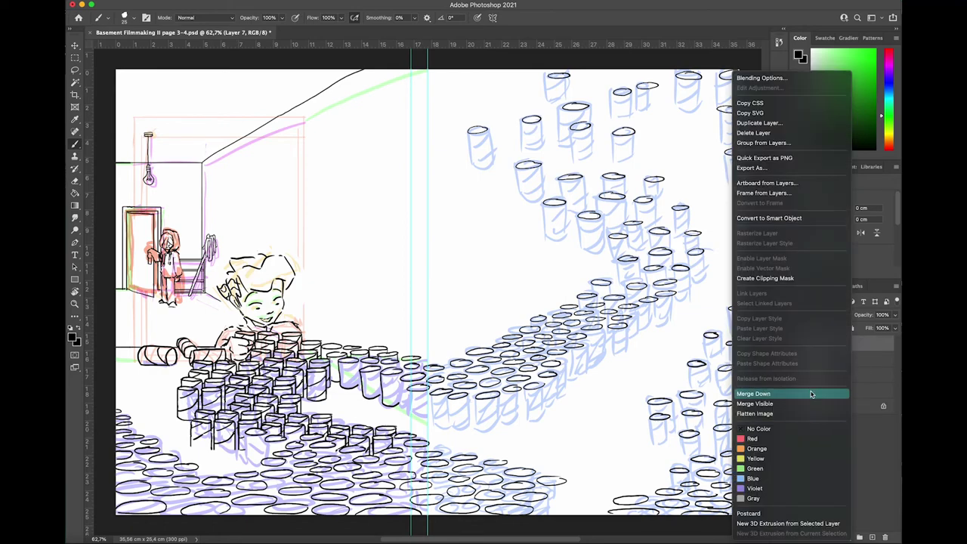
left_click(813, 393)
left_click(873, 537)
Ink the bases of the front can row and the sides of the cans along the spread's bottom edge
mouse_move(191, 448)
left_mouse_down()
mouse_move(260, 462)
mouse_move(210, 441)
mouse_move(278, 463)
mouse_move(265, 448)
mouse_move(285, 452)
left_mouse_up()
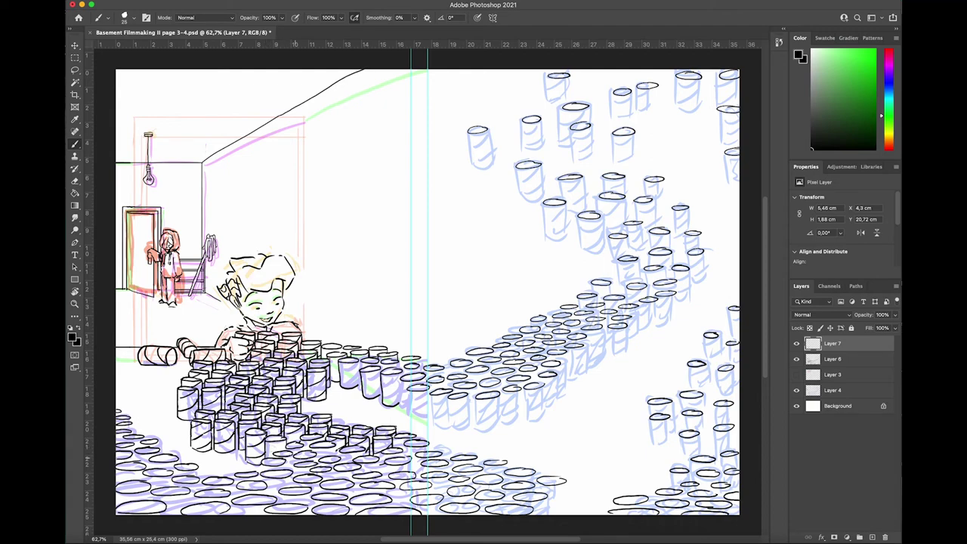
mouse_move(264, 511)
left_mouse_down()
mouse_move(411, 507)
mouse_move(373, 517)
mouse_move(463, 460)
mouse_move(508, 484)
left_mouse_up()
scroll(349, 506, "down", 1)
left_click_drag(557, 475, 571, 486)
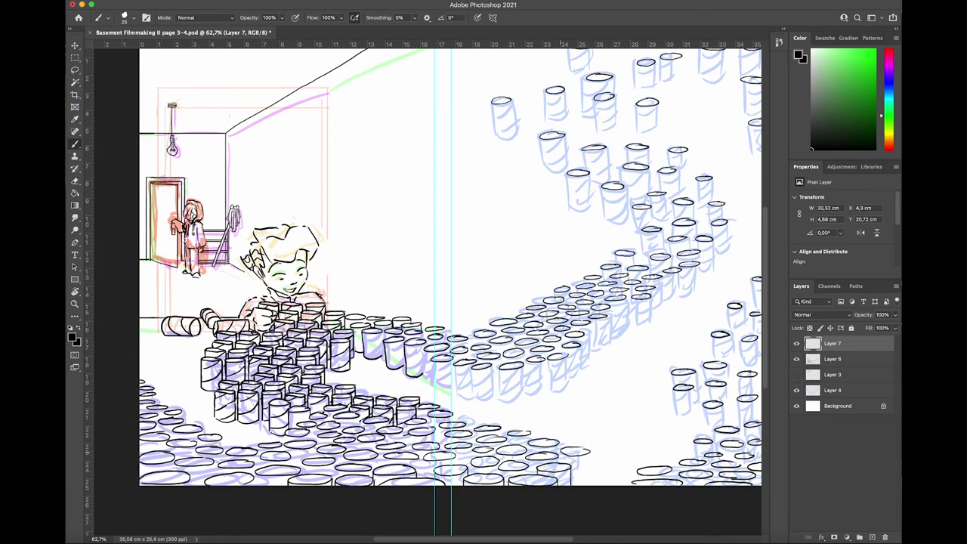
left_click_drag(589, 452, 589, 483)
Ink the sides of the foreground cans on page 4 and back across the centre gutter
mouse_move(469, 459)
left_mouse_down()
mouse_move(470, 474)
mouse_move(528, 468)
mouse_move(527, 456)
mouse_move(560, 451)
mouse_move(560, 463)
left_mouse_up()
mouse_move(530, 432)
left_mouse_down()
mouse_move(531, 441)
mouse_move(474, 453)
mouse_move(493, 461)
left_mouse_up()
mouse_move(422, 459)
left_mouse_down()
mouse_move(423, 473)
mouse_move(458, 467)
left_mouse_up()
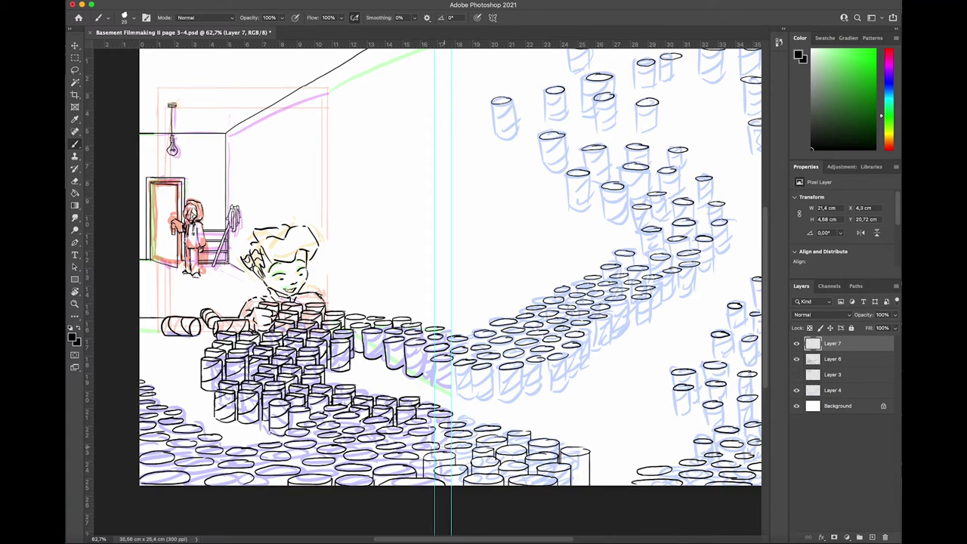
mouse_move(443, 431)
left_mouse_down()
mouse_move(447, 444)
mouse_move(480, 450)
mouse_move(468, 432)
mouse_move(441, 442)
mouse_move(422, 478)
mouse_move(388, 468)
mouse_move(336, 483)
mouse_move(335, 466)
mouse_move(317, 458)
mouse_move(345, 456)
left_mouse_up()
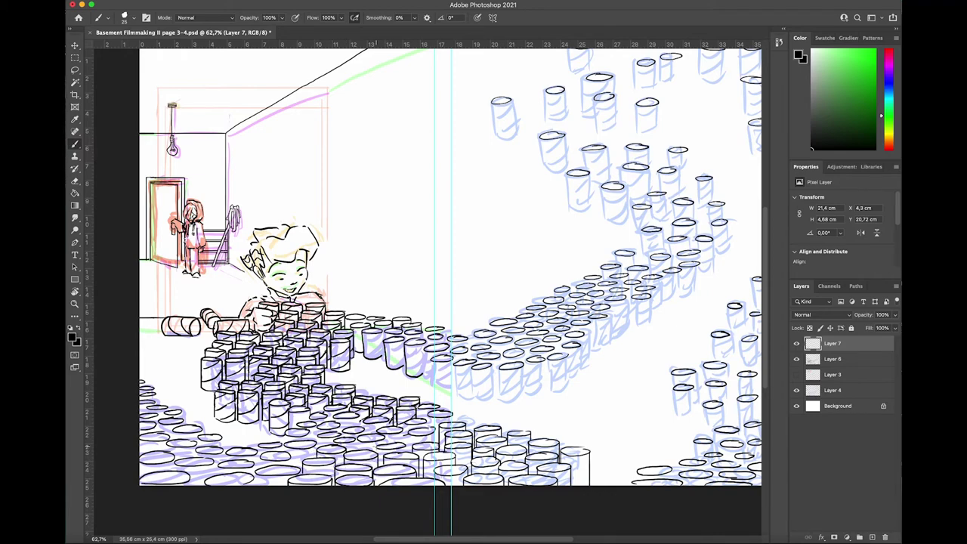
Ink the can sides throughout the middle foreground of page 3, up to the front can row
mouse_move(408, 433)
left_mouse_down()
mouse_move(409, 450)
mouse_move(434, 443)
mouse_move(406, 441)
mouse_move(453, 423)
mouse_move(418, 422)
mouse_move(440, 410)
left_mouse_up()
left_click_drag(253, 469, 261, 489)
left_click_drag(299, 464, 302, 477)
mouse_move(260, 453)
left_mouse_down()
mouse_move(262, 470)
mouse_move(284, 453)
mouse_move(357, 449)
mouse_move(339, 436)
mouse_move(286, 444)
mouse_move(300, 430)
mouse_move(318, 440)
mouse_move(308, 420)
mouse_move(346, 415)
left_mouse_up()
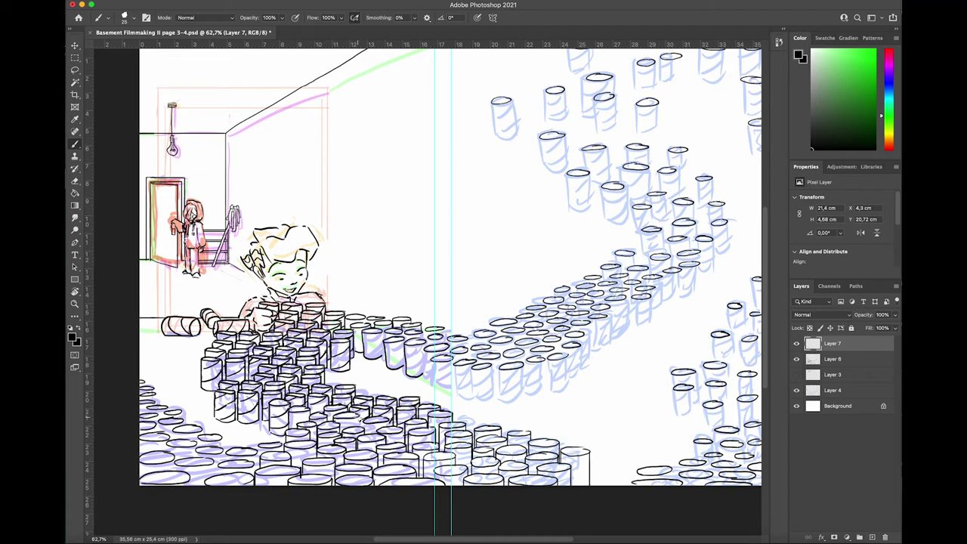
Ink the sides of the cans filling the lower-left corner of page 3
left_click_drag(189, 471, 193, 485)
left_click_drag(200, 481, 205, 487)
mouse_move(172, 459)
left_mouse_down()
mouse_move(179, 469)
mouse_move(216, 465)
left_mouse_up()
mouse_move(211, 460)
left_mouse_down()
mouse_move(222, 477)
mouse_move(255, 473)
mouse_move(259, 453)
left_mouse_up()
left_click_drag(282, 443, 281, 450)
mouse_move(223, 447)
left_mouse_down()
mouse_move(224, 465)
mouse_move(196, 457)
mouse_move(178, 473)
left_mouse_up()
mouse_move(198, 437)
left_mouse_down()
mouse_move(198, 449)
mouse_move(221, 452)
mouse_move(179, 439)
mouse_move(203, 436)
left_mouse_up()
mouse_move(169, 434)
left_mouse_down()
mouse_move(157, 434)
mouse_move(167, 419)
mouse_move(181, 421)
mouse_move(148, 418)
mouse_move(168, 412)
left_mouse_up()
mouse_move(154, 393)
left_mouse_down()
mouse_move(159, 406)
mouse_move(156, 395)
left_mouse_up()
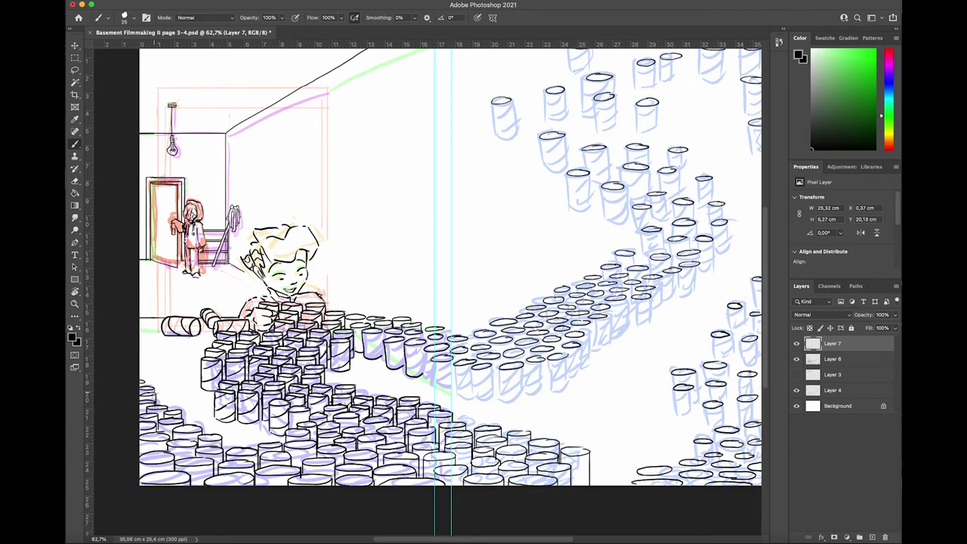
Ink the sides of the front row of the can band from the gutter onto page 4, redoing the last stroke
mouse_move(422, 347)
left_mouse_down()
mouse_move(429, 381)
mouse_move(456, 395)
left_mouse_up()
left_click_drag(468, 370, 476, 399)
left_click_drag(499, 367, 500, 400)
left_click_drag(513, 366, 524, 402)
mouse_move(524, 358)
left_mouse_down()
mouse_move(527, 397)
mouse_move(549, 395)
mouse_move(546, 376)
mouse_move(554, 391)
left_mouse_up()
mouse_move(568, 352)
left_mouse_down()
mouse_move(569, 386)
mouse_move(563, 356)
mouse_move(580, 362)
mouse_move(581, 379)
left_mouse_up()
left_click_drag(583, 339, 585, 366)
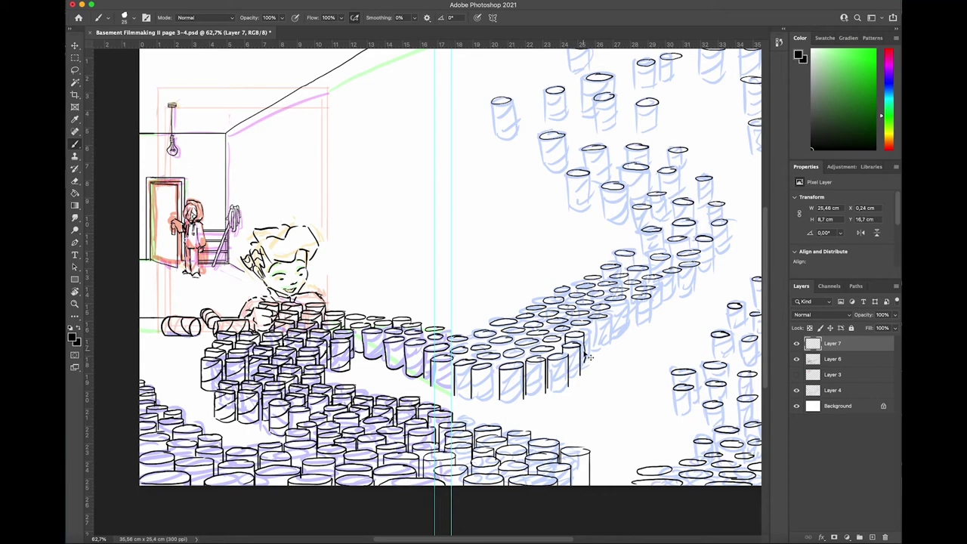
key("super+z")
mouse_move(583, 331)
left_mouse_down()
mouse_move(583, 363)
mouse_move(566, 336)
mouse_move(592, 357)
left_mouse_up()
Ink the short visible sides of the cans packed behind the band's front row on both sides of the gutter
left_click_drag(589, 316, 590, 325)
mouse_move(606, 311)
left_mouse_down()
mouse_move(607, 345)
mouse_move(609, 312)
mouse_move(610, 340)
mouse_move(590, 320)
mouse_move(567, 324)
mouse_move(561, 352)
mouse_move(559, 337)
left_mouse_up()
mouse_move(549, 328)
left_mouse_down()
mouse_move(550, 337)
mouse_move(526, 342)
left_mouse_up()
mouse_move(537, 339)
left_mouse_down()
mouse_move(537, 350)
mouse_move(500, 364)
mouse_move(492, 396)
left_mouse_up()
mouse_move(479, 353)
left_mouse_down()
mouse_move(479, 366)
mouse_move(454, 358)
mouse_move(454, 393)
mouse_move(468, 361)
mouse_move(514, 353)
left_mouse_up()
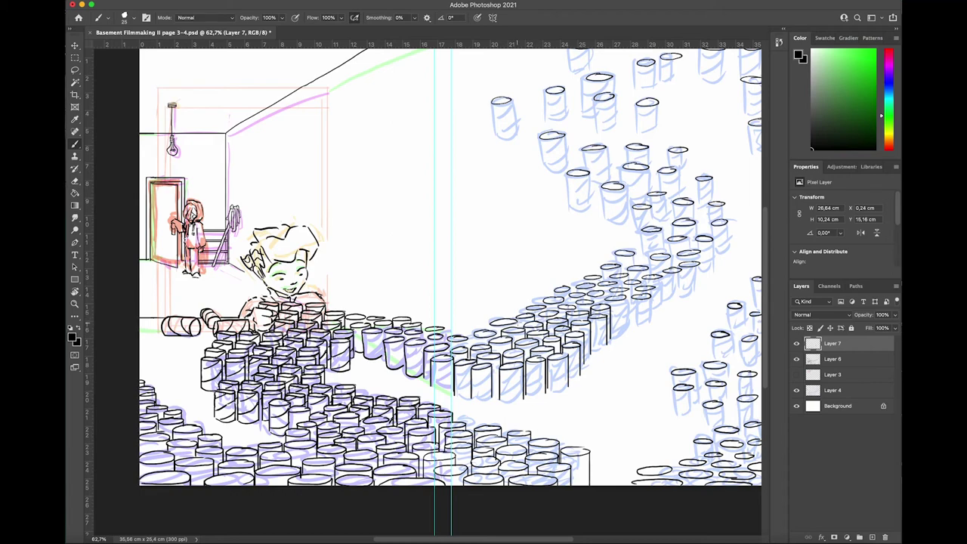
mouse_move(474, 335)
left_mouse_down()
mouse_move(474, 345)
mouse_move(449, 352)
mouse_move(428, 344)
mouse_move(444, 338)
mouse_move(426, 338)
mouse_move(384, 351)
left_mouse_up()
mouse_move(560, 311)
left_mouse_down()
mouse_move(560, 319)
mouse_move(588, 301)
mouse_move(604, 303)
mouse_move(628, 326)
left_mouse_up()
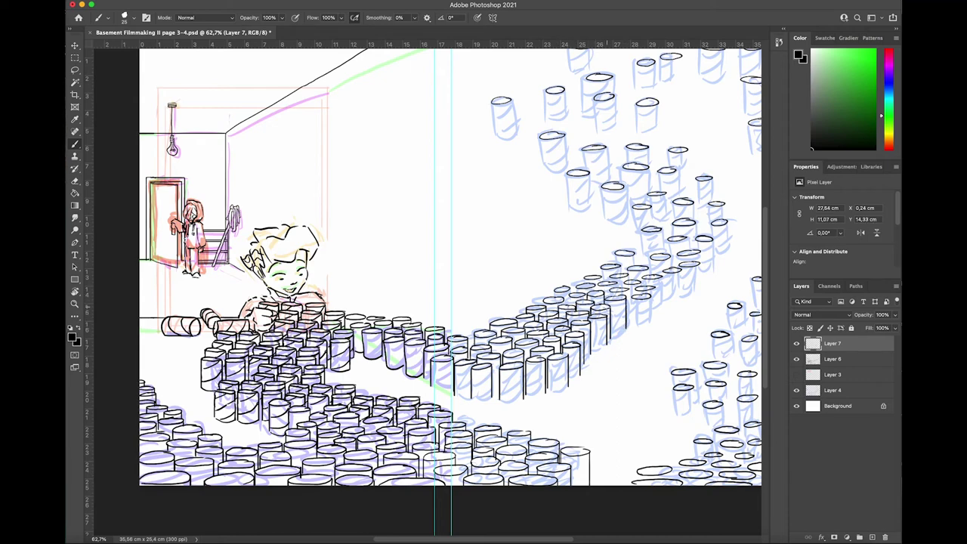
Ink the remaining can sides along the band's back and add curved bases to its front row
left_click_drag(543, 303, 543, 312)
mouse_move(388, 418)
left_mouse_down()
mouse_move(388, 427)
mouse_move(362, 432)
mouse_move(404, 447)
left_mouse_up()
left_click_drag(543, 299, 563, 306)
left_click_drag(554, 289, 569, 303)
mouse_move(585, 292)
left_mouse_down()
mouse_move(586, 302)
mouse_move(577, 295)
mouse_move(599, 294)
mouse_move(628, 318)
left_mouse_up()
left_click_drag(383, 346, 382, 359)
mouse_move(429, 386)
left_mouse_down()
mouse_move(522, 400)
mouse_move(571, 385)
mouse_move(590, 347)
mouse_move(610, 336)
mouse_move(607, 344)
left_mouse_up()
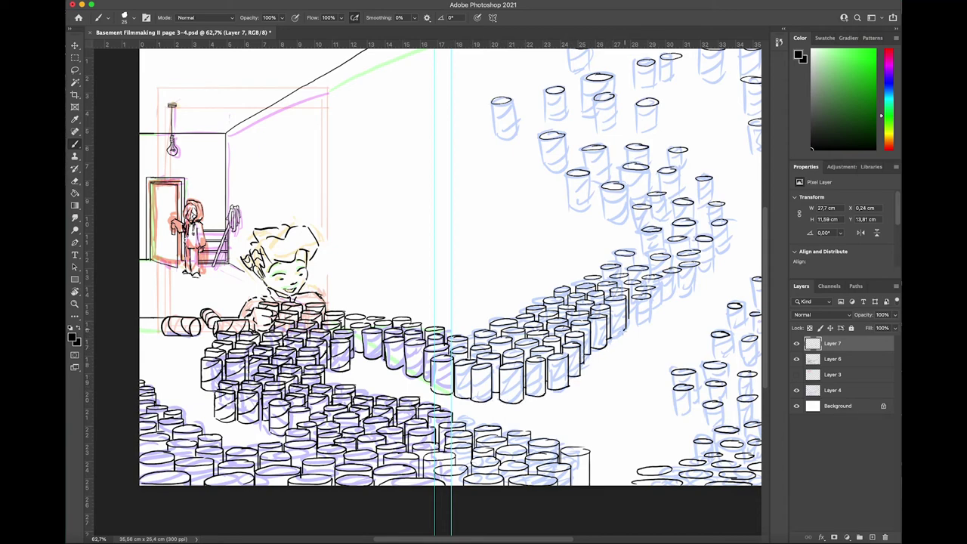
Ink the sides and bases of the cans along the band's outer edge as it rises towards page 4's right side
mouse_move(601, 268)
left_mouse_down()
mouse_move(602, 280)
mouse_move(620, 276)
mouse_move(656, 321)
mouse_move(632, 325)
mouse_move(650, 325)
left_mouse_up()
key("super+z")
left_click_drag(639, 278, 663, 311)
left_click_drag(683, 266, 683, 296)
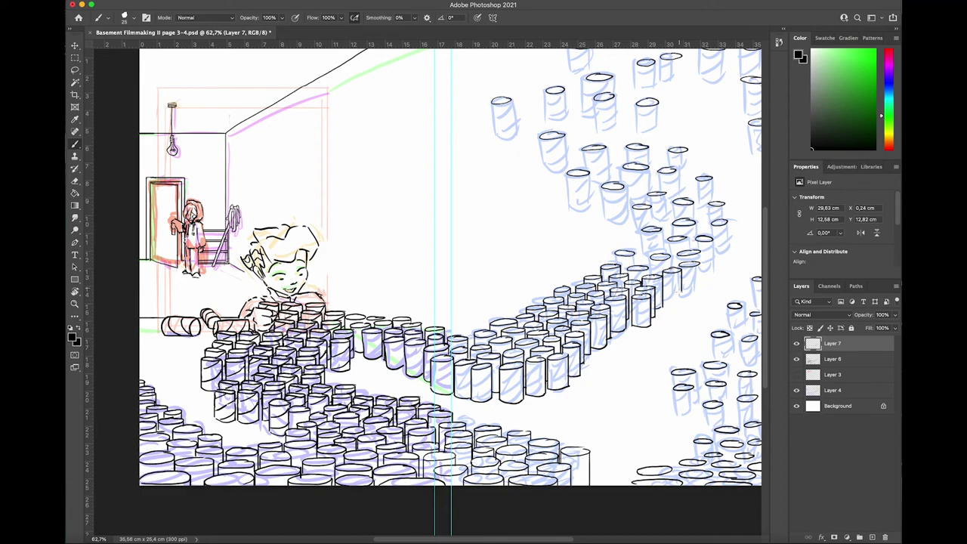
left_click_drag(700, 260, 699, 296)
left_click_drag(678, 254, 678, 265)
left_click_drag(699, 254, 713, 271)
mouse_move(711, 224)
left_mouse_down()
mouse_move(710, 240)
mouse_move(726, 251)
left_mouse_up()
left_click_drag(699, 271, 713, 269)
left_click_drag(663, 305, 700, 292)
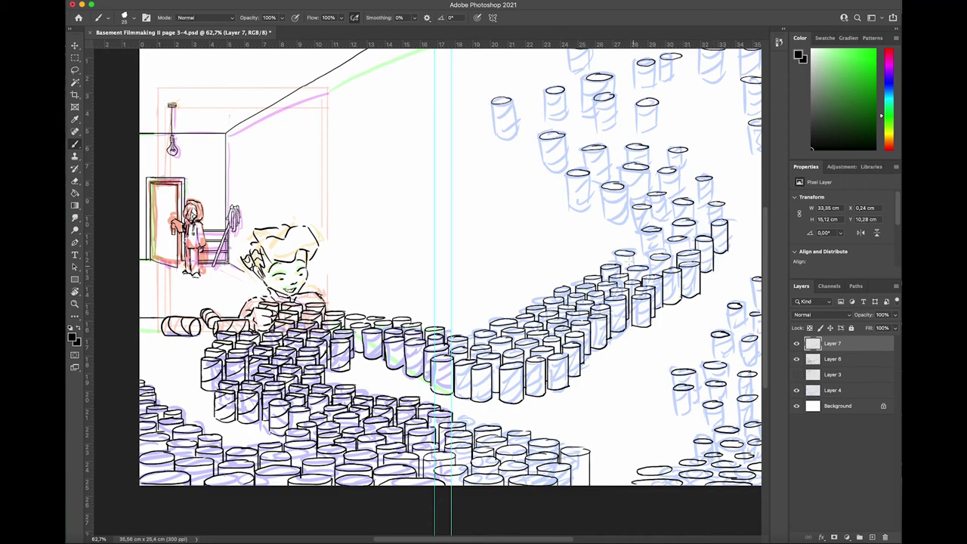
Ink the sides of the cans inside and just above the bend of the band
mouse_move(615, 253)
left_mouse_down()
mouse_move(615, 264)
mouse_move(634, 261)
mouse_move(651, 275)
mouse_move(670, 268)
mouse_move(666, 254)
mouse_move(686, 250)
mouse_move(639, 231)
mouse_move(641, 263)
left_mouse_up()
left_click_drag(658, 228, 663, 254)
left_click_drag(640, 260, 654, 266)
mouse_move(672, 223)
left_mouse_down()
mouse_move(672, 237)
mouse_move(695, 237)
left_mouse_up()
left_click_drag(708, 204, 712, 234)
mouse_move(720, 202)
left_mouse_down()
mouse_move(726, 219)
mouse_move(632, 222)
mouse_move(641, 240)
left_mouse_up()
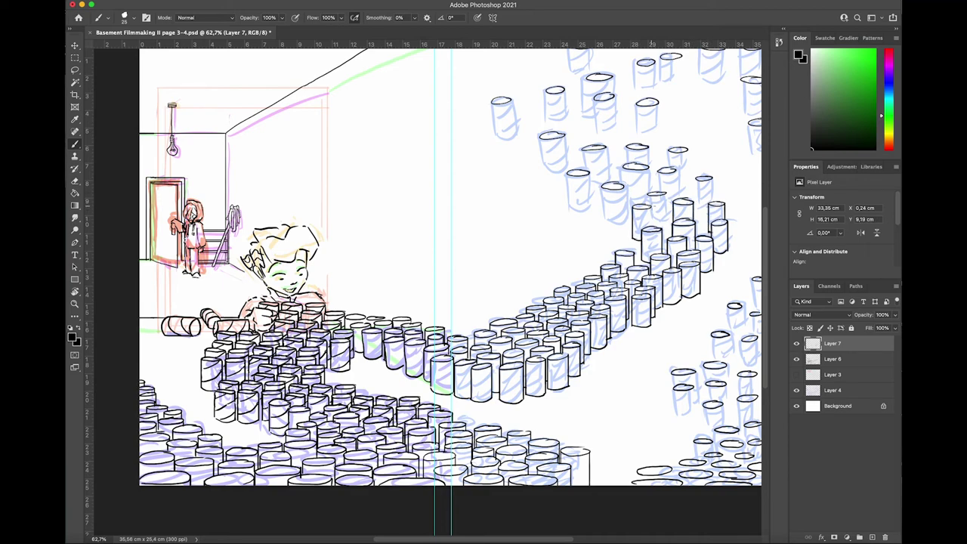
Ink the bodies of the upright cans above the bend and of the two front cans at the group's left
left_click_drag(648, 205, 653, 226)
left_click_drag(661, 191, 669, 228)
left_click_drag(656, 171, 676, 203)
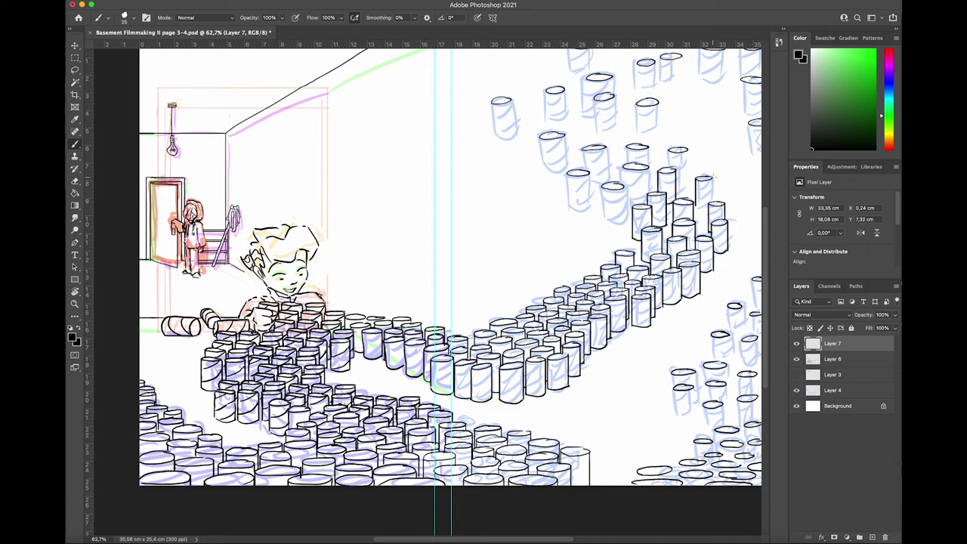
left_click_drag(713, 176, 691, 209)
mouse_move(568, 173)
left_mouse_down()
mouse_move(566, 197)
mouse_move(589, 172)
mouse_move(590, 185)
mouse_move(566, 204)
mouse_move(581, 208)
mouse_move(599, 185)
mouse_move(600, 219)
left_mouse_up()
left_click_drag(624, 183, 625, 219)
left_click_drag(601, 219, 625, 221)
left_click_drag(624, 165, 624, 189)
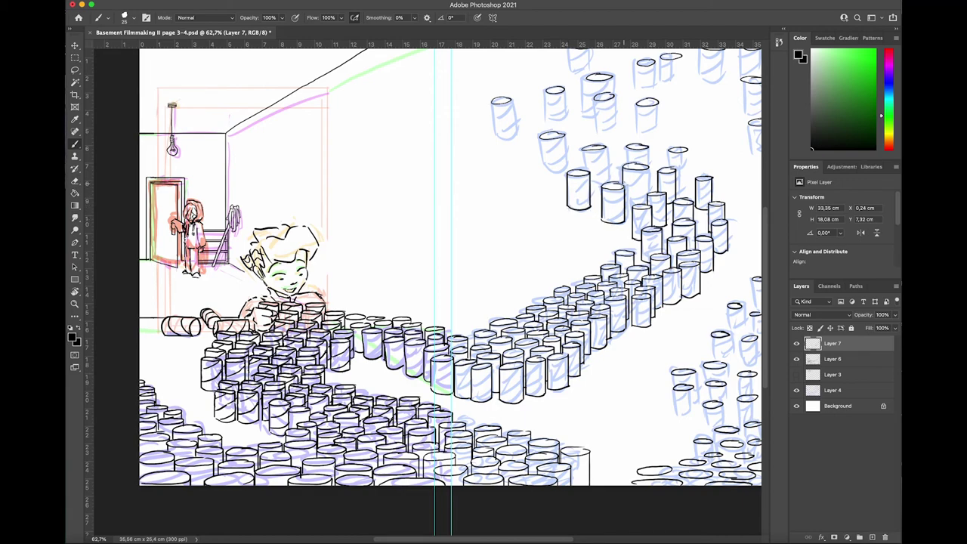
Ink the bodies of the back row of cans in the group above the bend
mouse_move(598, 146)
left_mouse_down()
mouse_move(581, 171)
mouse_move(604, 191)
left_mouse_up()
left_click_drag(604, 190, 592, 190)
mouse_move(624, 146)
left_mouse_down()
mouse_move(624, 166)
mouse_move(650, 174)
mouse_move(649, 190)
left_mouse_up()
left_click_drag(668, 148, 669, 169)
mouse_move(669, 149)
left_mouse_down()
mouse_move(687, 150)
mouse_move(678, 189)
left_mouse_up()
Ink the sides and bases of the five scattered cans floating above the group on page 4
left_click_drag(539, 136, 539, 178)
left_click_drag(564, 134, 566, 178)
left_click_drag(539, 176, 567, 177)
mouse_move(490, 108)
left_mouse_down()
mouse_move(490, 137)
mouse_move(514, 136)
left_mouse_up()
left_click_drag(491, 138, 514, 136)
mouse_move(545, 89)
left_mouse_down()
mouse_move(545, 120)
mouse_move(564, 123)
left_mouse_up()
left_click_drag(545, 121, 565, 122)
left_click_drag(594, 98, 596, 130)
left_click_drag(614, 95, 615, 131)
left_click_drag(596, 131, 615, 133)
mouse_move(636, 101)
left_mouse_down()
mouse_move(636, 135)
mouse_move(659, 133)
left_mouse_up()
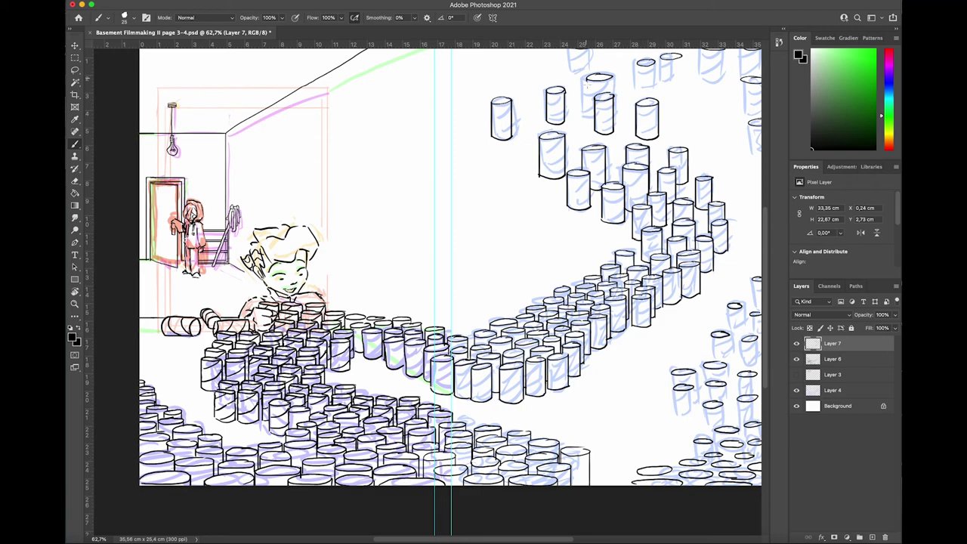
Ink the sides and bases of the floating cans along the top of page 4, up to the large can near its outer edge
left_click_drag(585, 80, 587, 118)
left_click_drag(611, 74, 613, 95)
left_click_drag(587, 115, 596, 115)
mouse_move(574, 48)
left_mouse_down()
mouse_move(568, 75)
mouse_move(635, 59)
mouse_move(656, 93)
left_mouse_up()
left_click_drag(636, 91, 655, 94)
left_click_drag(659, 54, 664, 88)
left_click_drag(681, 55, 684, 89)
left_click_drag(658, 85, 701, 82)
left_click_drag(700, 81, 726, 80)
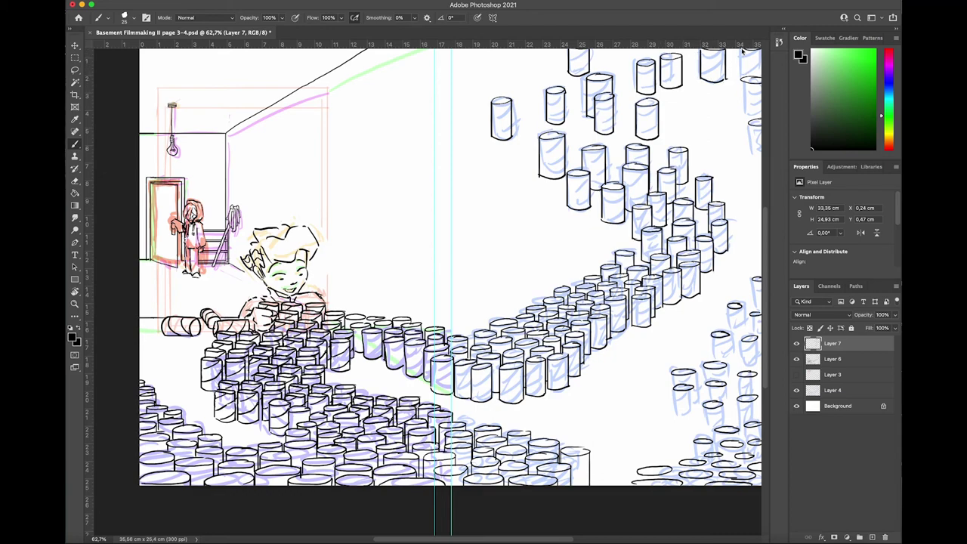
Ink the bodies of the cans cut off by page 4's outer edge, from the upper corner down to the lower pile
mouse_move(742, 48)
left_mouse_down()
mouse_move(742, 79)
mouse_move(757, 76)
left_mouse_up()
mouse_move(740, 80)
left_mouse_down()
mouse_move(740, 113)
mouse_move(760, 118)
mouse_move(746, 155)
mouse_move(761, 159)
left_mouse_up()
mouse_move(752, 276)
left_mouse_down()
mouse_move(741, 362)
mouse_move(757, 357)
mouse_move(757, 366)
mouse_move(738, 400)
mouse_move(757, 395)
mouse_move(759, 422)
mouse_move(737, 426)
mouse_move(748, 458)
mouse_move(710, 475)
left_mouse_up()
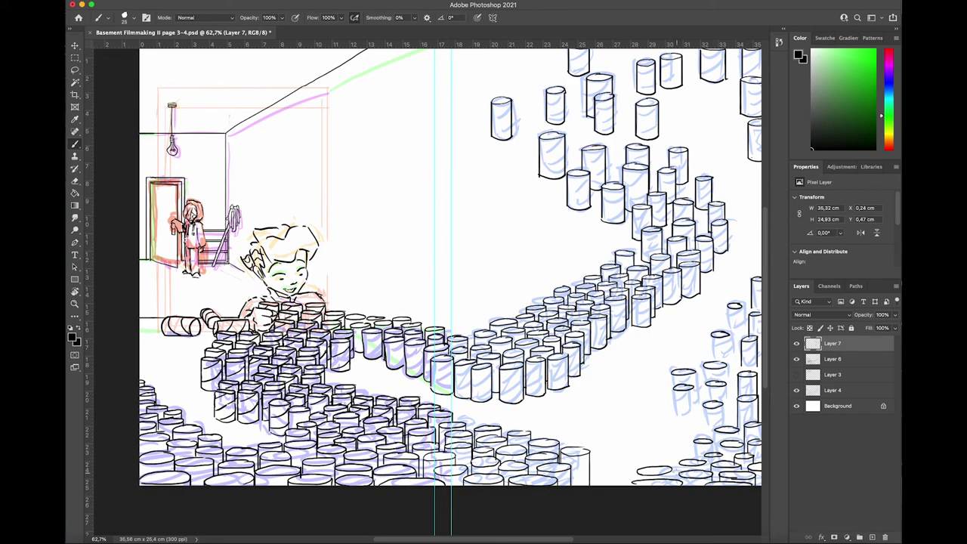
Ink the sides and bases of the cans in page 4's lower outer corner and of the cans just above that pile
mouse_move(637, 472)
left_mouse_down()
mouse_move(638, 480)
mouse_move(708, 469)
left_mouse_up()
mouse_move(714, 432)
left_mouse_down()
mouse_move(715, 452)
mouse_move(739, 441)
left_mouse_up()
mouse_move(702, 406)
left_mouse_down()
mouse_move(703, 432)
mouse_move(723, 424)
left_mouse_up()
left_click_drag(709, 383, 704, 403)
left_click_drag(730, 383, 726, 410)
mouse_move(676, 387)
left_mouse_down()
mouse_move(673, 419)
mouse_move(693, 412)
mouse_move(672, 420)
mouse_move(671, 398)
mouse_move(694, 408)
left_mouse_up()
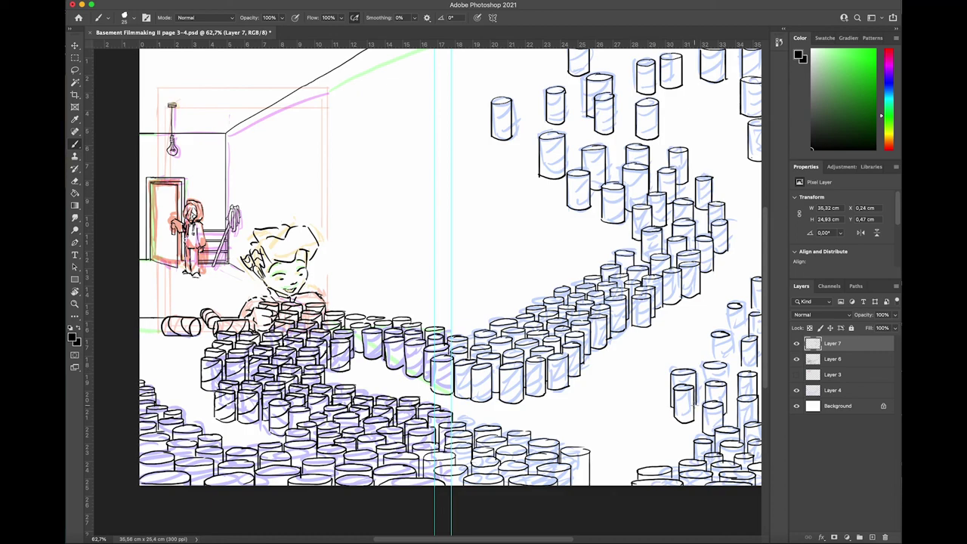
Ink the bodies of the remaining cans in the upper part of the stack beside page 4's lower outer edge
mouse_move(707, 363)
left_mouse_down()
mouse_move(701, 401)
mouse_move(724, 382)
left_mouse_up()
mouse_move(711, 335)
left_mouse_down()
mouse_move(711, 362)
mouse_move(724, 366)
left_mouse_up()
left_click_drag(741, 366, 756, 366)
mouse_move(727, 305)
left_mouse_down()
mouse_move(726, 331)
mouse_move(740, 335)
left_mouse_up()
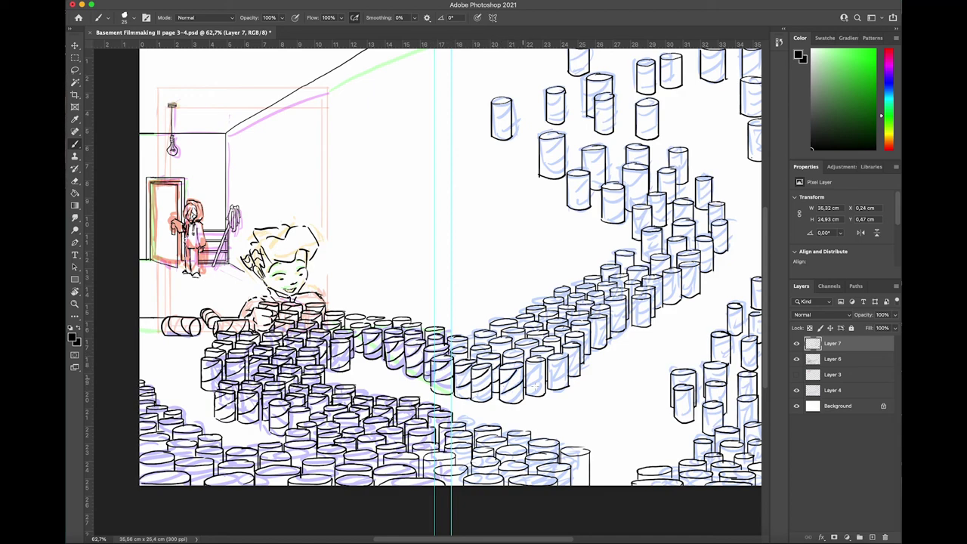
Add diagonal label stripes to the front-row cans where the band starts rising on page 4
left_click_drag(501, 396, 544, 362)
left_click_drag(526, 387, 545, 378)
mouse_move(547, 372)
left_mouse_down()
mouse_move(580, 351)
mouse_move(579, 366)
left_mouse_up()
mouse_move(570, 345)
left_mouse_down()
mouse_move(584, 336)
mouse_move(588, 348)
left_mouse_up()
left_click_drag(575, 333, 587, 325)
left_click_drag(584, 349, 591, 340)
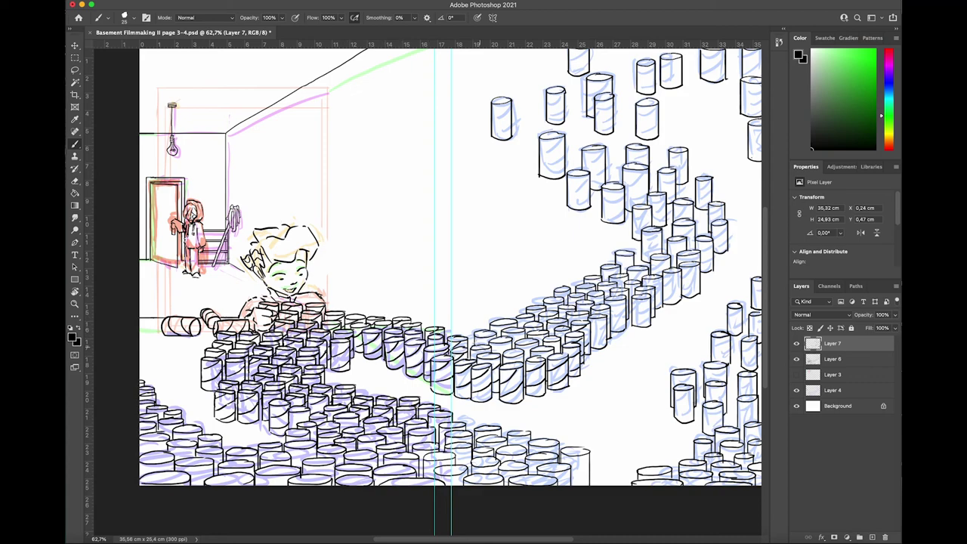
Add diagonal stripes to the middle and back cans of the rising band and to its front cans up to the bend
left_click_drag(492, 351, 507, 339)
mouse_move(513, 339)
left_mouse_down()
mouse_move(528, 331)
mouse_move(531, 345)
left_mouse_up()
left_click_drag(507, 364, 549, 350)
mouse_move(553, 351)
left_mouse_down()
mouse_move(564, 337)
mouse_move(545, 334)
left_mouse_up()
mouse_move(548, 331)
left_mouse_down()
mouse_move(561, 324)
mouse_move(542, 314)
mouse_move(513, 326)
mouse_move(567, 295)
mouse_move(576, 297)
mouse_move(567, 312)
mouse_move(579, 316)
left_mouse_up()
left_click_drag(594, 330, 610, 321)
mouse_move(594, 343)
left_mouse_down()
mouse_move(608, 334)
mouse_move(610, 309)
mouse_move(624, 303)
mouse_move(623, 319)
mouse_move(633, 290)
mouse_move(646, 299)
left_mouse_up()
mouse_move(633, 320)
left_mouse_down()
mouse_move(651, 312)
mouse_move(651, 298)
left_mouse_up()
key("super+z")
key("super+z")
mouse_move(632, 320)
left_mouse_down()
mouse_move(648, 313)
mouse_move(658, 284)
mouse_move(657, 299)
mouse_move(699, 265)
mouse_move(697, 294)
left_mouse_up()
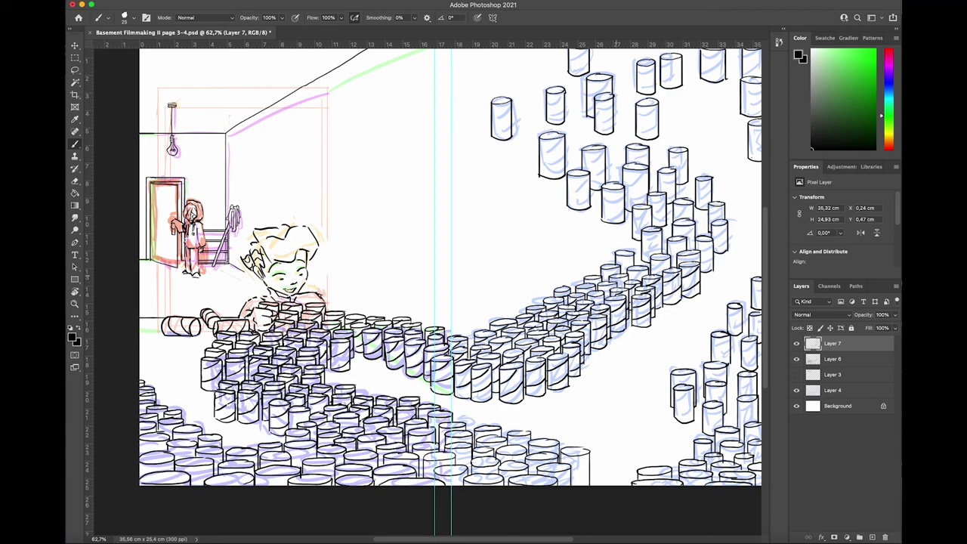
Add diagonal stripes to the back-row cans leading into the bend and to the cans inside the bend
left_click_drag(604, 275, 620, 265)
mouse_move(617, 269)
left_mouse_down()
mouse_move(635, 257)
mouse_move(697, 256)
mouse_move(658, 233)
mouse_move(666, 243)
mouse_move(691, 226)
left_mouse_up()
left_click_drag(686, 247, 708, 242)
left_click_drag(699, 263, 716, 253)
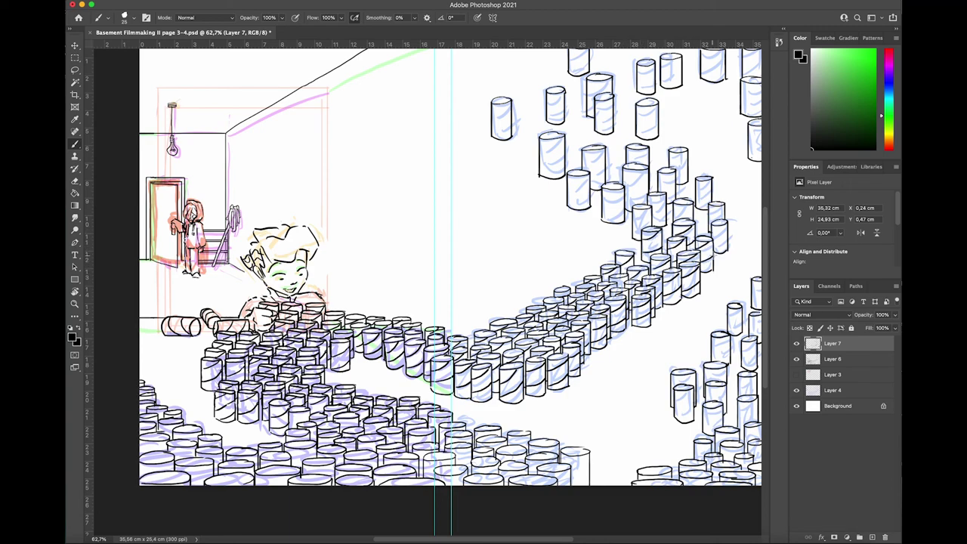
Add diagonal stripes to the cans on the outer side of the group above the bend, undoing a misplaced stroke
left_click_drag(631, 221, 653, 206)
mouse_move(633, 231)
left_mouse_down()
mouse_move(652, 222)
mouse_move(667, 193)
left_mouse_up()
left_click_drag(653, 217, 708, 180)
mouse_move(696, 201)
left_mouse_down()
mouse_move(711, 192)
mouse_move(726, 205)
left_mouse_up()
mouse_move(709, 225)
left_mouse_down()
mouse_move(716, 219)
mouse_move(730, 235)
left_mouse_up()
left_click_drag(668, 156, 685, 151)
mouse_move(675, 175)
left_mouse_down()
mouse_move(687, 168)
mouse_move(673, 173)
left_mouse_up()
mouse_move(660, 192)
left_mouse_down()
mouse_move(676, 183)
mouse_move(676, 197)
left_mouse_up()
key("super+z")
Add diagonal stripes to the larger cans on the inner side of the group above the bend
left_click_drag(623, 180, 646, 172)
mouse_move(625, 201)
left_mouse_down()
mouse_move(648, 189)
mouse_move(620, 190)
mouse_move(625, 207)
left_mouse_up()
left_click_drag(568, 182, 589, 185)
left_click_drag(583, 165, 604, 151)
left_click_drag(587, 184, 602, 172)
left_click_drag(537, 151, 563, 136)
left_click_drag(539, 168, 564, 154)
Add diagonal stripes to the scattered floating cans above the inner side of the group on page 4
mouse_move(489, 114)
left_mouse_down()
mouse_move(511, 104)
mouse_move(512, 118)
left_mouse_up()
left_click_drag(548, 101, 561, 92)
left_click_drag(545, 116, 613, 83)
mouse_move(592, 115)
left_mouse_down()
mouse_move(613, 98)
mouse_move(615, 116)
left_mouse_up()
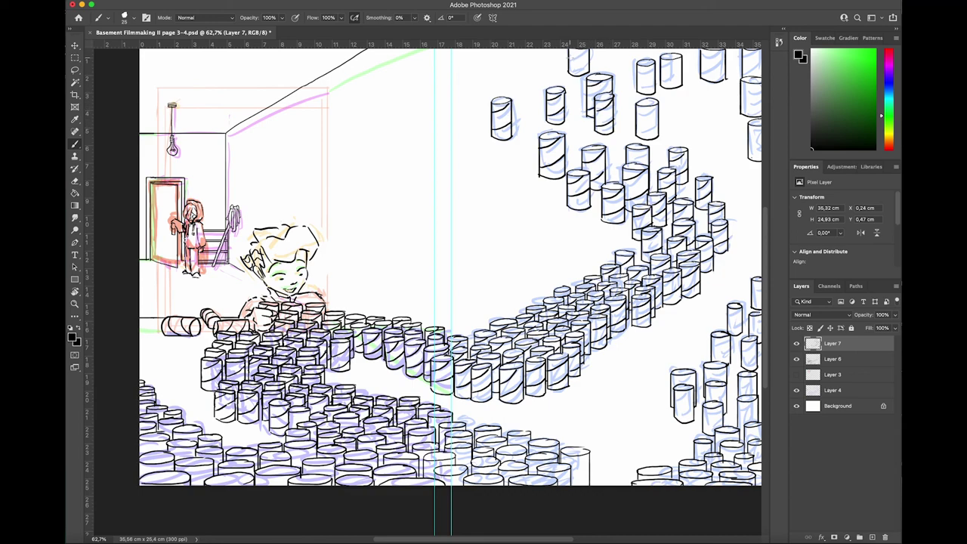
Add diagonal stripes to the floating cans along page 4's top edge and down its upper outer edge
left_click_drag(565, 59, 589, 48)
left_click_drag(569, 78, 589, 64)
left_click_drag(637, 130, 663, 113)
mouse_move(636, 72)
left_mouse_down()
mouse_move(654, 64)
mouse_move(657, 79)
left_mouse_up()
mouse_move(662, 69)
left_mouse_down()
mouse_move(682, 59)
mouse_move(683, 74)
mouse_move(720, 49)
left_mouse_up()
left_click_drag(699, 74, 761, 66)
mouse_move(741, 98)
left_mouse_down()
mouse_move(761, 86)
mouse_move(761, 106)
left_mouse_up()
mouse_move(748, 139)
left_mouse_down()
mouse_move(763, 130)
mouse_move(765, 145)
left_mouse_up()
Add diagonal stripes to the cans in the upper part of the stack at page 4's lower outer edge
left_click_drag(751, 291, 766, 282)
left_click_drag(727, 321, 743, 311)
left_click_drag(727, 333, 763, 315)
mouse_move(740, 365)
left_mouse_down()
mouse_move(757, 353)
mouse_move(731, 348)
left_mouse_up()
left_click_drag(704, 379, 725, 369)
left_click_drag(704, 400, 726, 387)
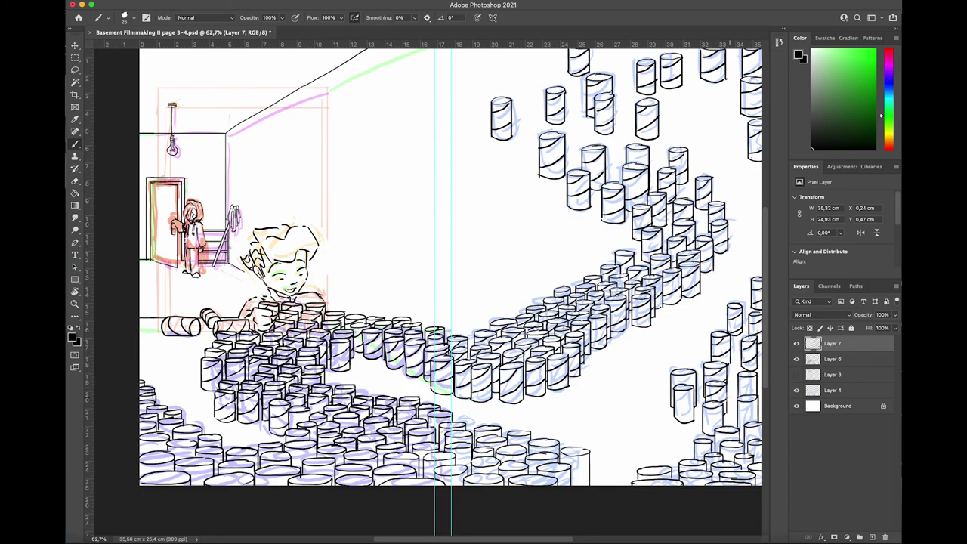
Add diagonal stripes to the lower cans of the outer-edge stack and to the pile in page 4's bottom corner
mouse_move(675, 413)
left_mouse_down()
mouse_move(693, 405)
mouse_move(695, 374)
mouse_move(677, 400)
mouse_move(722, 415)
mouse_move(757, 399)
mouse_move(753, 420)
mouse_move(762, 411)
left_mouse_up()
left_click_drag(740, 435, 747, 424)
left_click_drag(737, 384, 749, 375)
left_click_drag(739, 396, 752, 390)
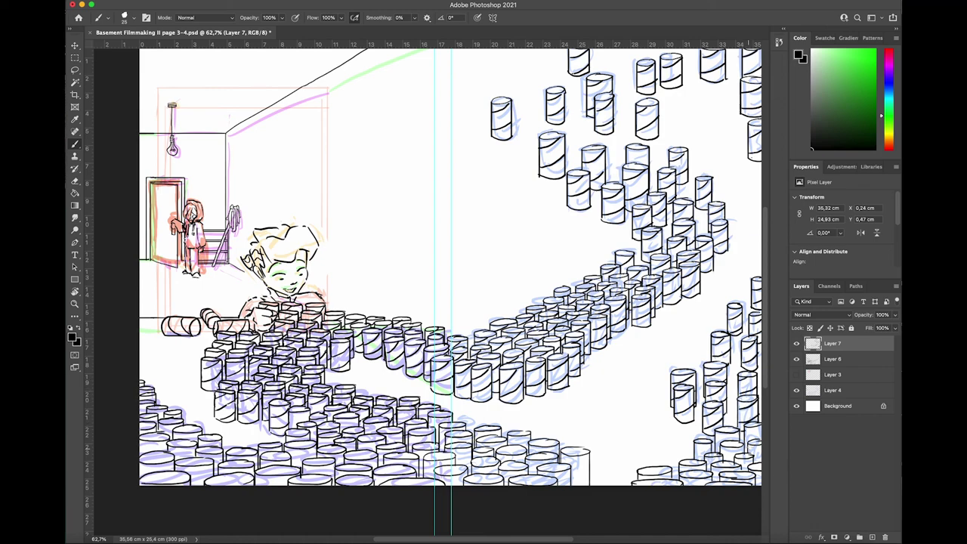
mouse_move(715, 439)
left_mouse_down()
mouse_move(729, 434)
mouse_move(711, 448)
mouse_move(760, 475)
left_mouse_up()
mouse_move(739, 463)
left_mouse_down()
mouse_move(760, 445)
mouse_move(761, 457)
left_mouse_up()
left_click_drag(745, 439, 760, 429)
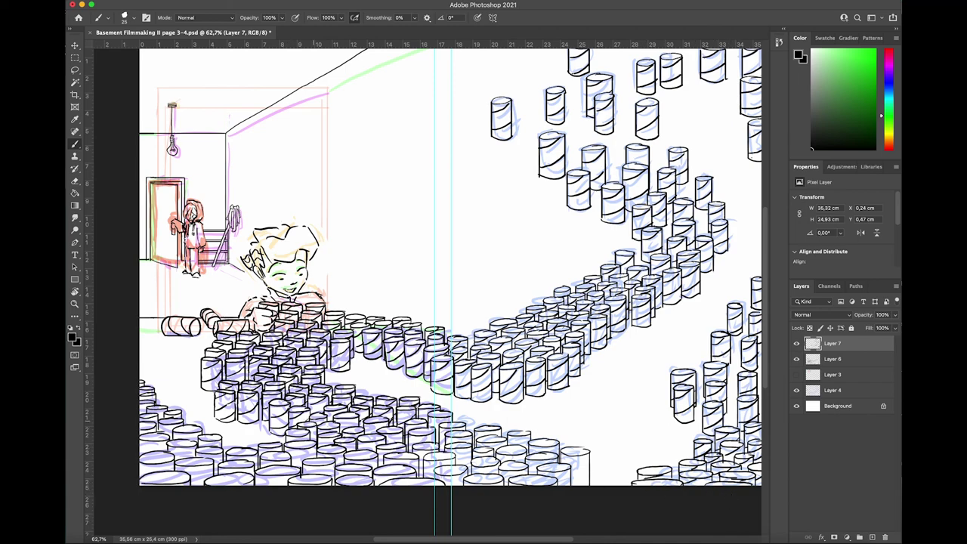
Add diagonal stripes to the foreground cans around the centre fold and at the pile's end on page 4
left_click_drag(386, 440, 403, 430)
left_click_drag(409, 444, 422, 436)
left_click_drag(455, 464, 471, 456)
mouse_move(481, 480)
left_mouse_down()
mouse_move(495, 467)
mouse_move(520, 471)
mouse_move(550, 458)
mouse_move(574, 466)
mouse_move(589, 454)
left_mouse_up()
left_click_drag(571, 482, 590, 471)
left_click_drag(529, 456, 559, 444)
mouse_move(506, 444)
left_mouse_down()
mouse_move(530, 434)
mouse_move(500, 441)
mouse_move(496, 432)
mouse_move(487, 451)
left_mouse_up()
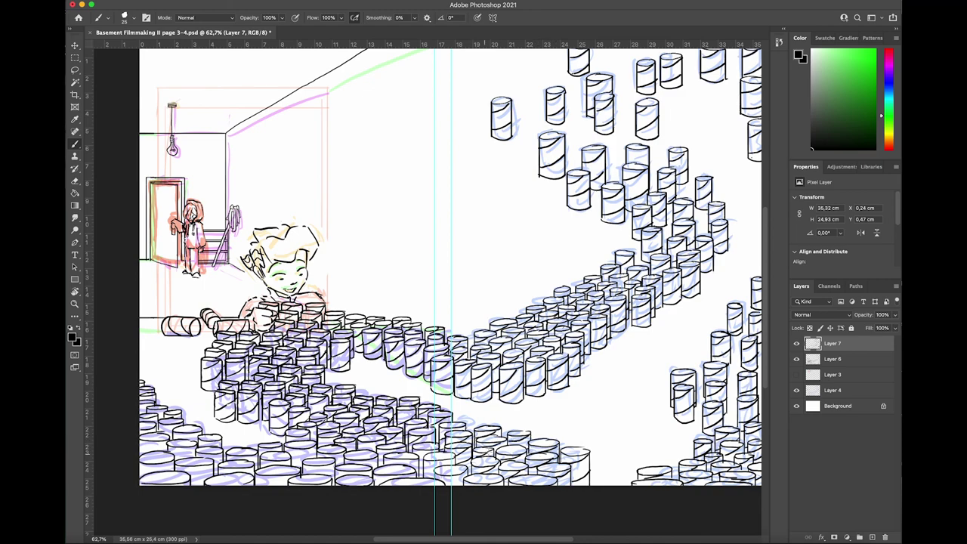
Add diagonal stripes to the foreground cans across the bottom of page 3, from the fold to the outer edge
mouse_move(424, 470)
left_mouse_down()
mouse_move(445, 459)
mouse_move(462, 471)
left_mouse_up()
left_click_drag(376, 482, 407, 460)
left_click_drag(316, 476, 334, 464)
left_click_drag(335, 461, 373, 458)
left_click_drag(304, 451, 291, 459)
mouse_move(287, 460)
left_mouse_down()
mouse_move(259, 467)
mouse_move(256, 484)
mouse_move(221, 476)
left_mouse_up()
left_click_drag(249, 454, 240, 461)
left_click_drag(319, 424, 306, 430)
mouse_move(317, 434)
left_mouse_down()
mouse_move(309, 443)
mouse_move(320, 446)
left_mouse_up()
left_click_drag(193, 476, 206, 465)
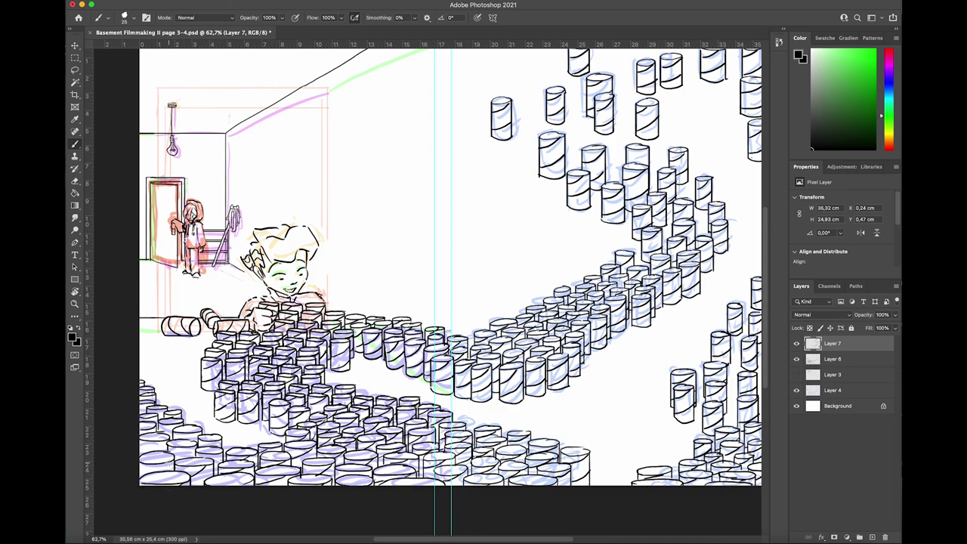
mouse_move(137, 472)
left_mouse_down()
mouse_move(169, 460)
mouse_move(162, 439)
mouse_move(198, 445)
mouse_move(212, 461)
left_mouse_up()
mouse_move(140, 432)
left_mouse_down()
mouse_move(165, 410)
mouse_move(178, 413)
left_mouse_up()
Hide the Layer 4 sketch, merge Layer 7 down into Layer 6, and add a new empty layer above it
left_click(796, 389)
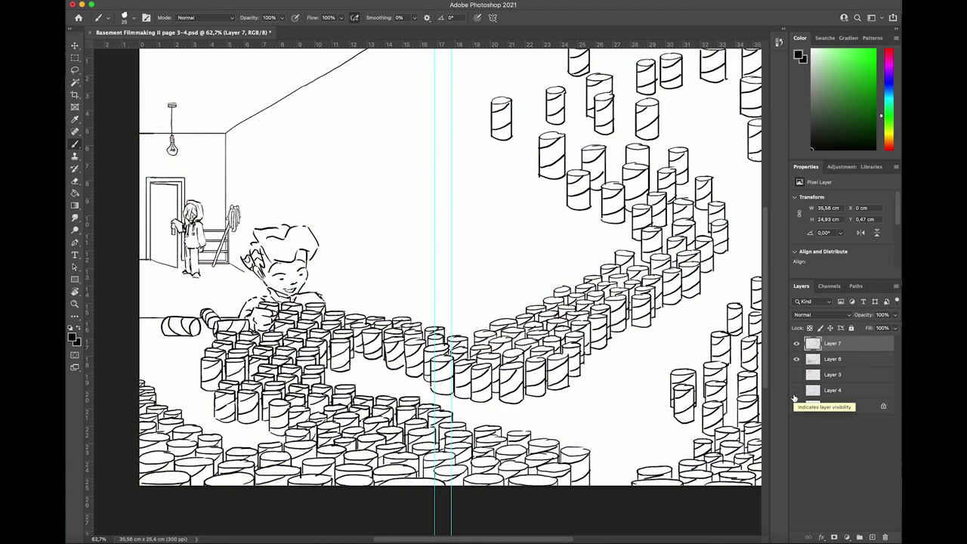
right_click(854, 349)
left_click(831, 394)
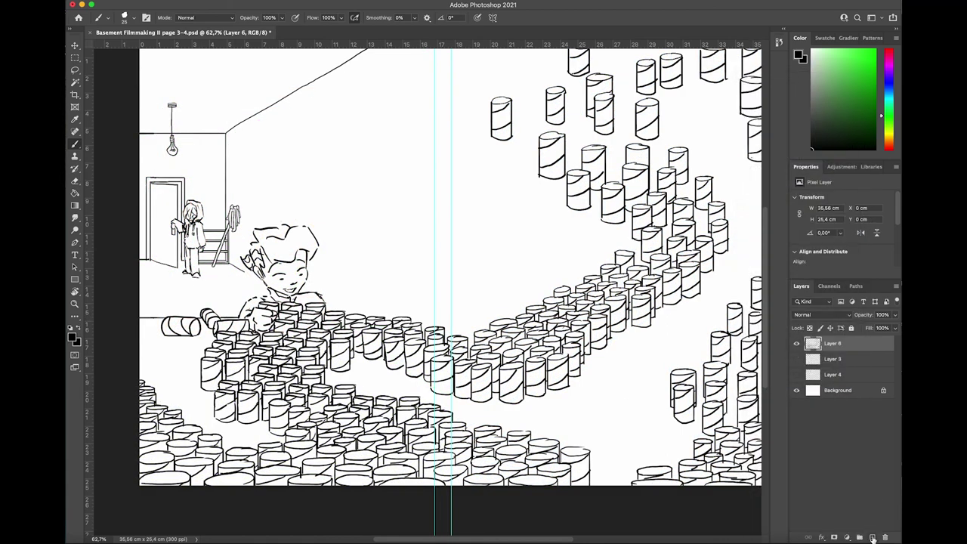
left_click(871, 537)
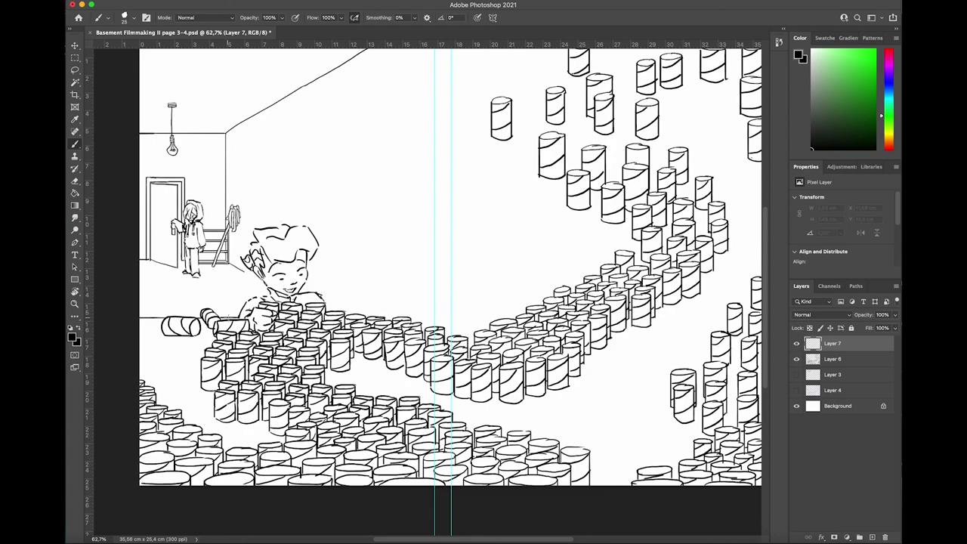
Draw the horizontal floor line behind the cans, continuing it from page 3 across page 4 and redoing a faulty stroke
left_click_drag(363, 318, 516, 318)
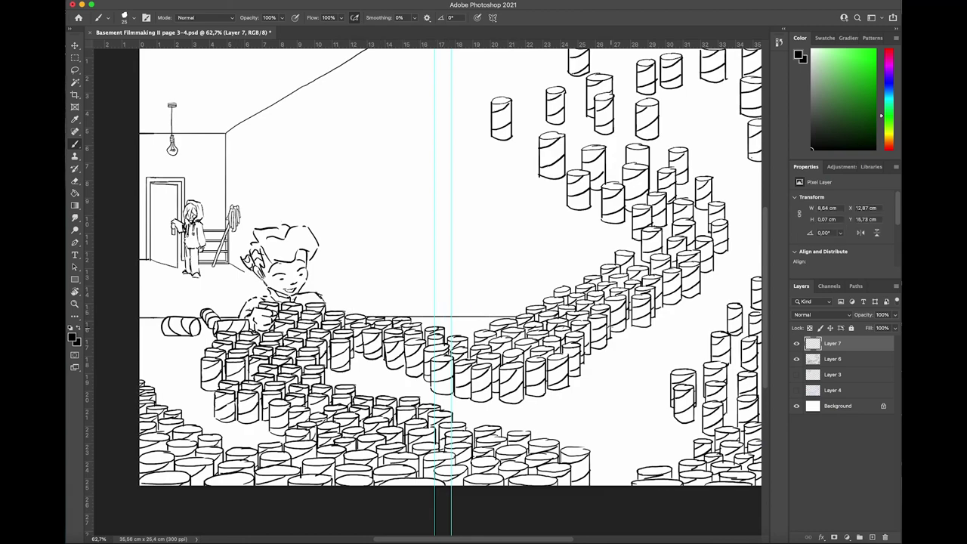
left_click_drag(626, 317, 749, 319)
key("super+z")
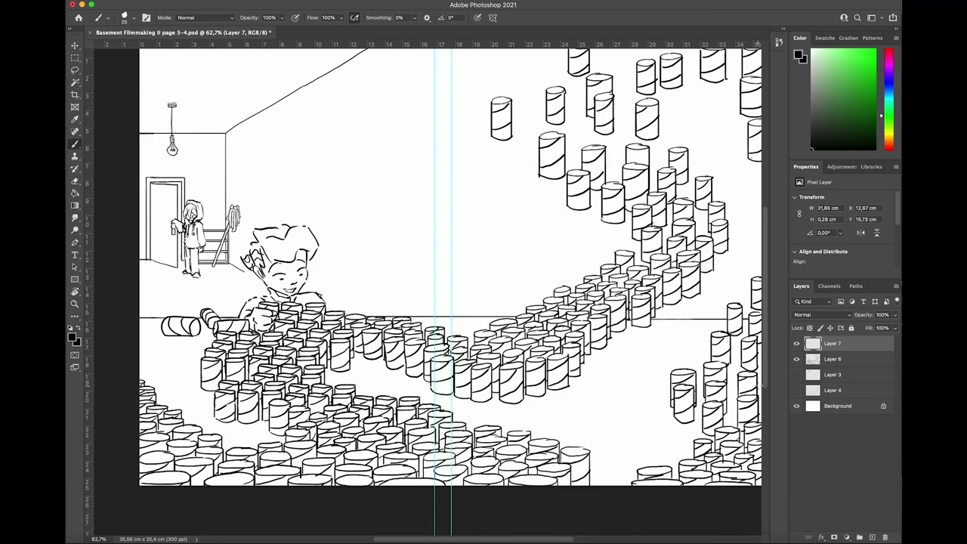